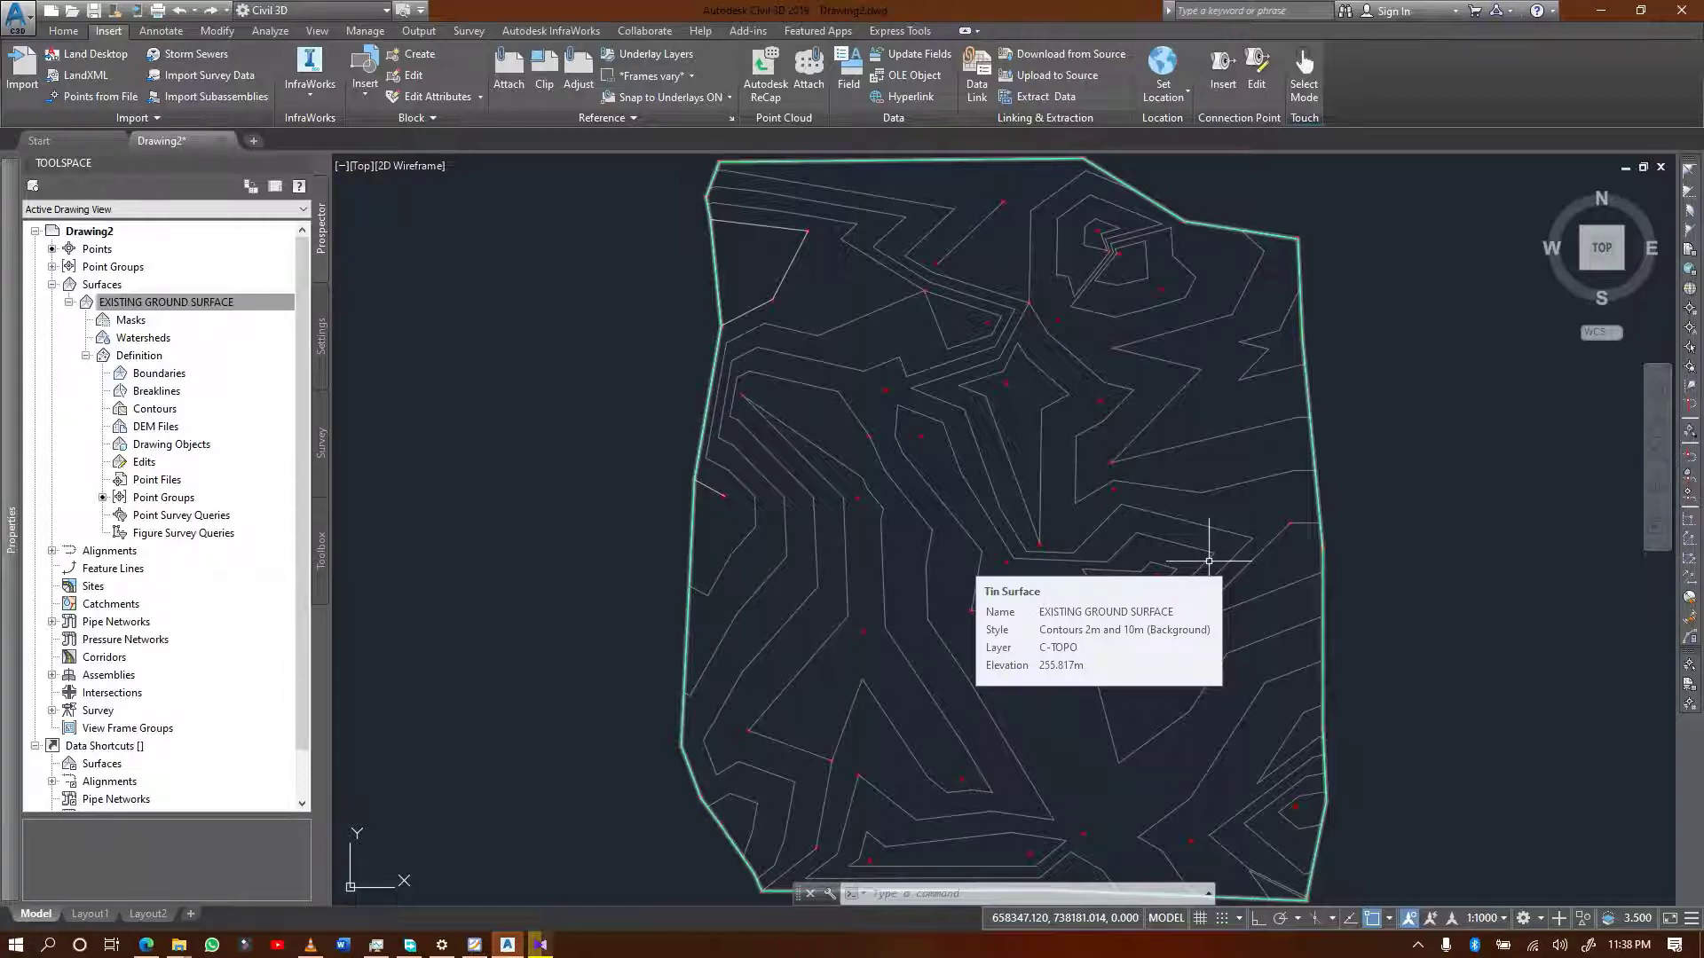
scroll(479, 406, down, 5)
scroll(526, 433, up, 3)
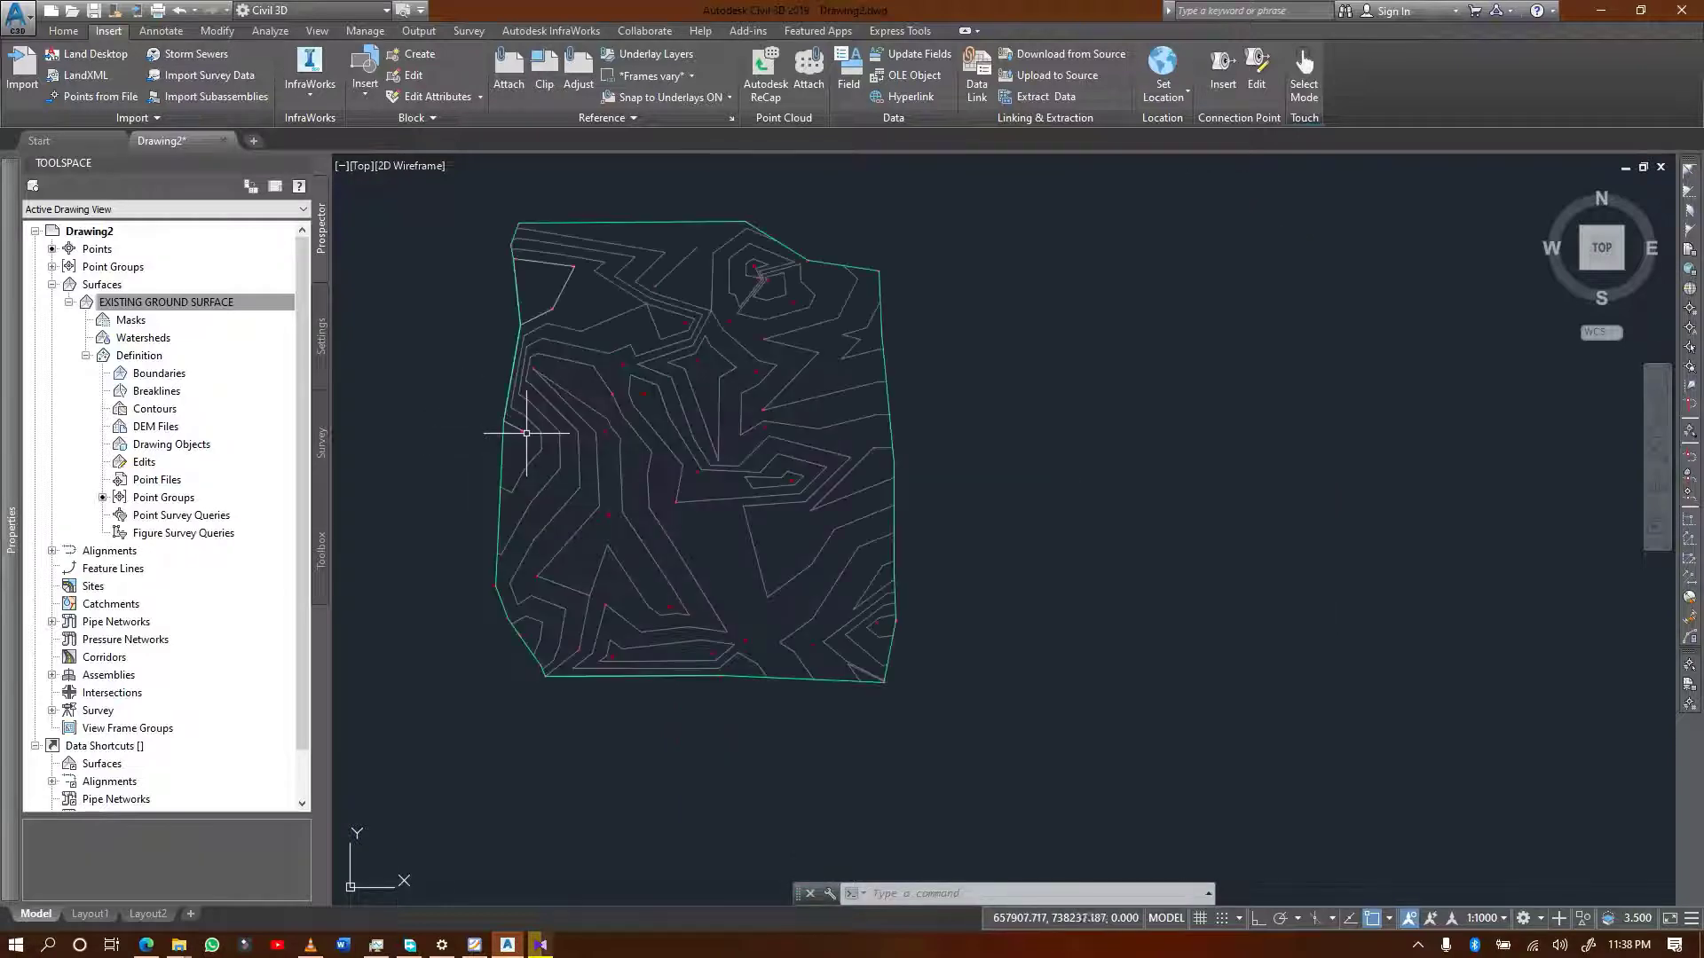
scroll(455, 237, up, 2)
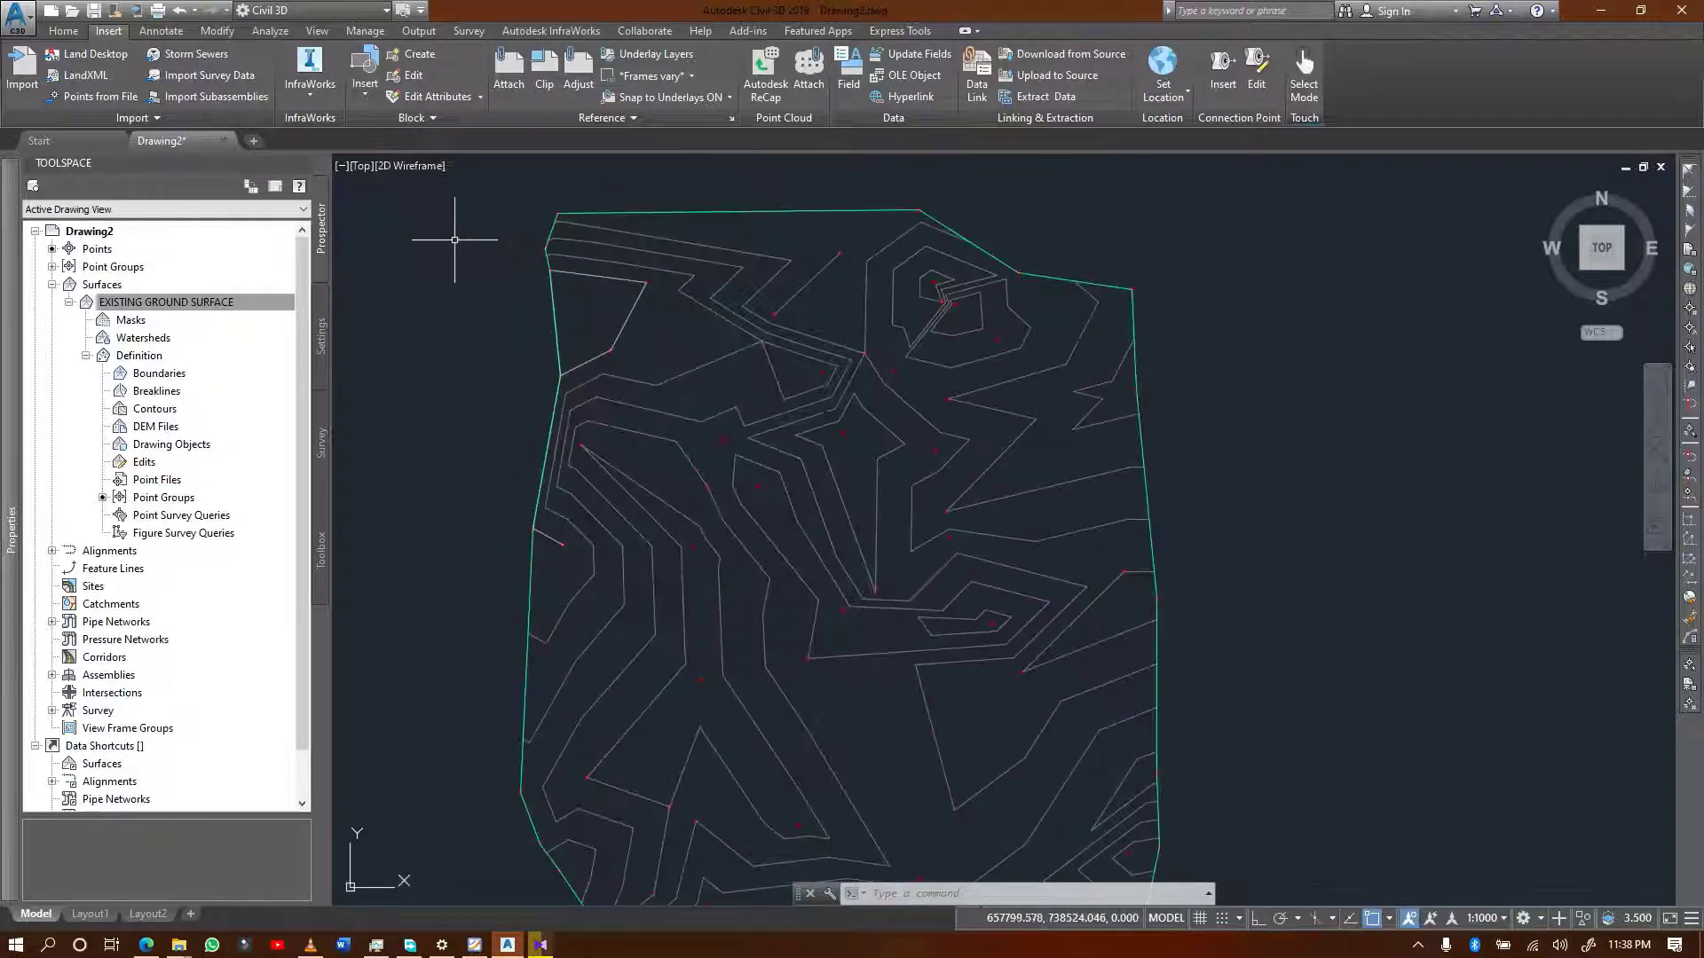
scroll(454, 239, down, 2)
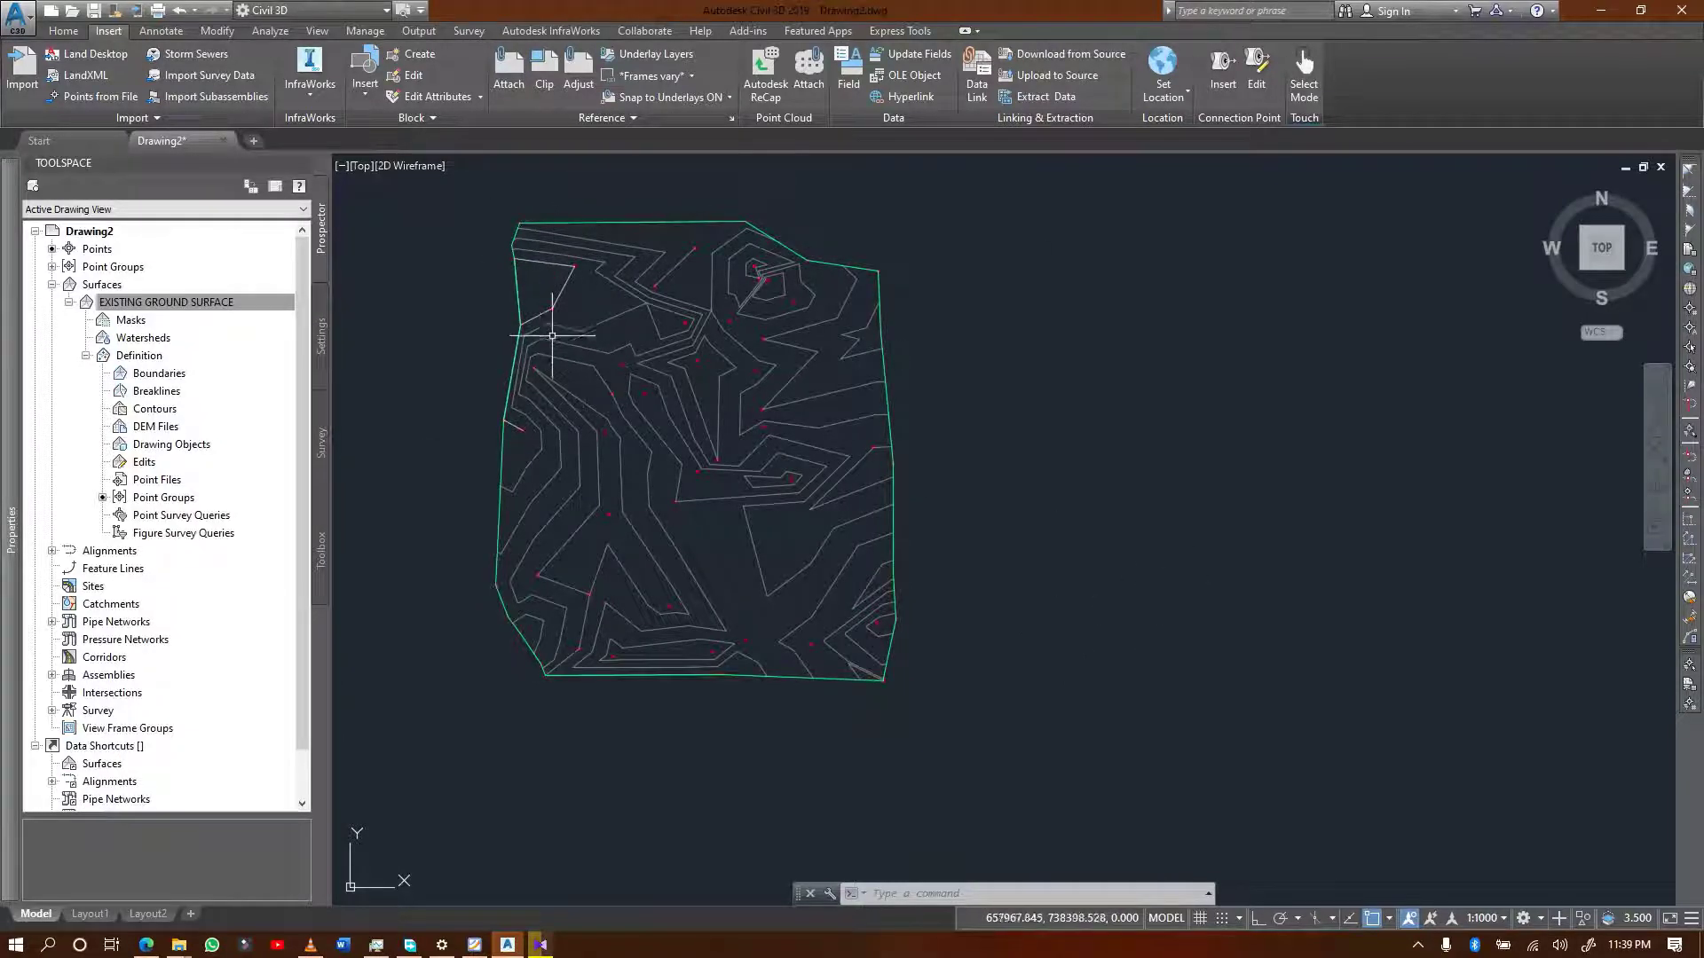
scroll(617, 246, up, 5)
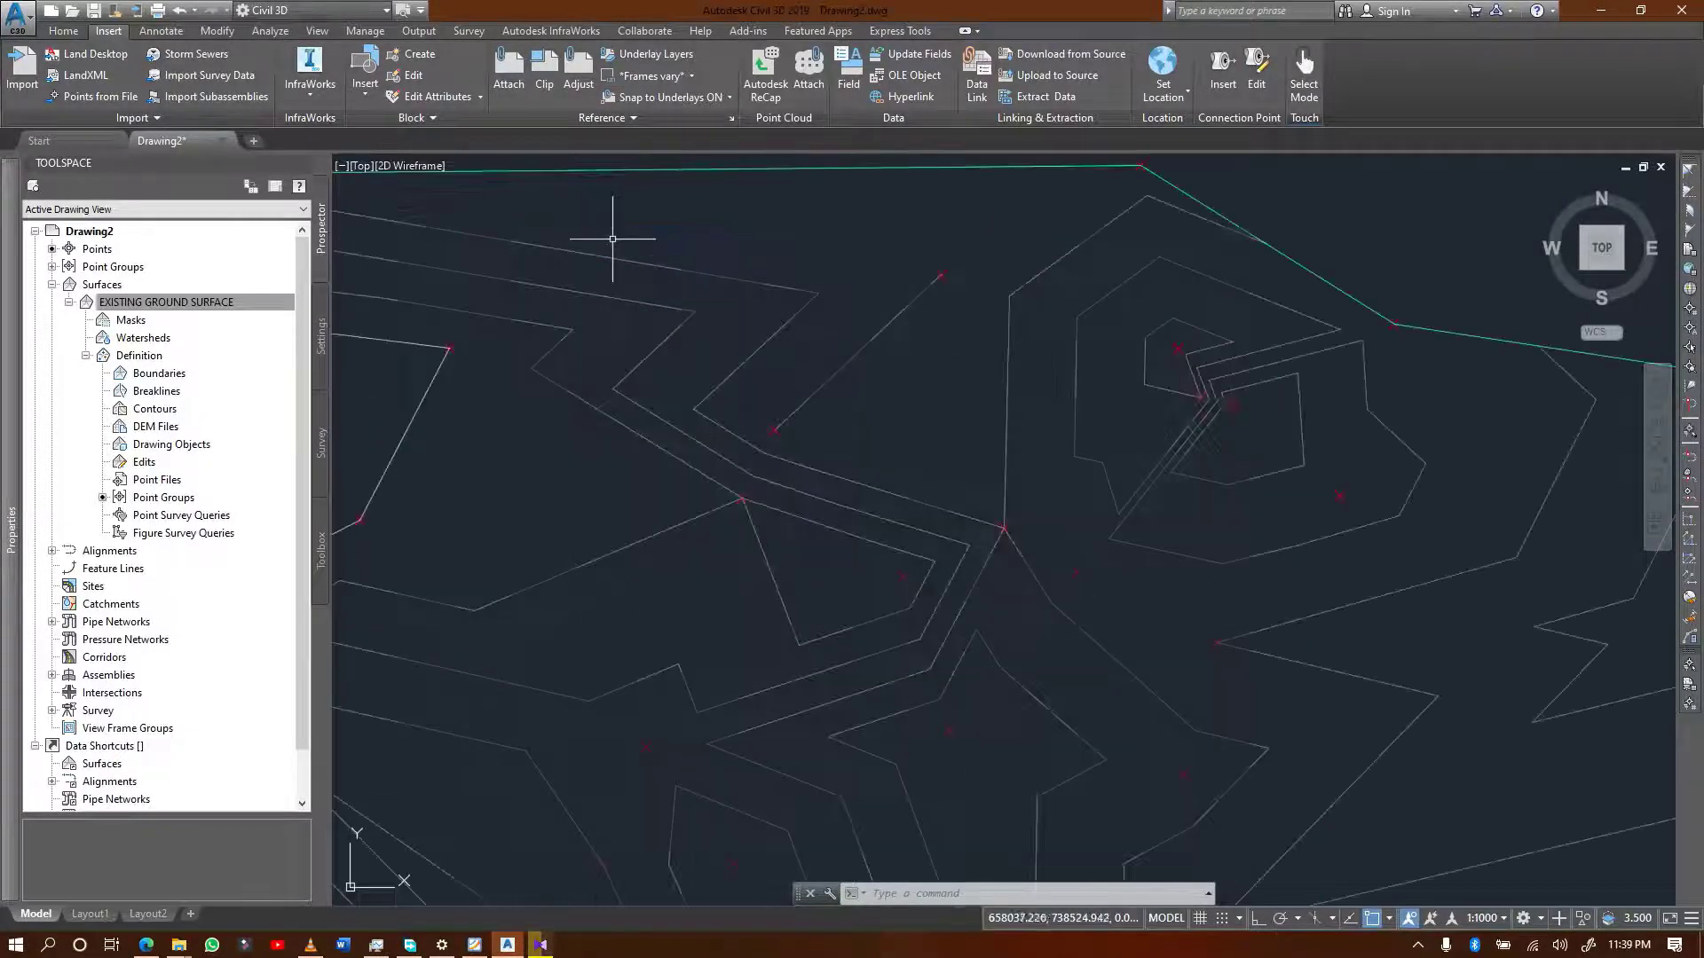
scroll(616, 285, down, 8)
scroll(617, 282, up, 6)
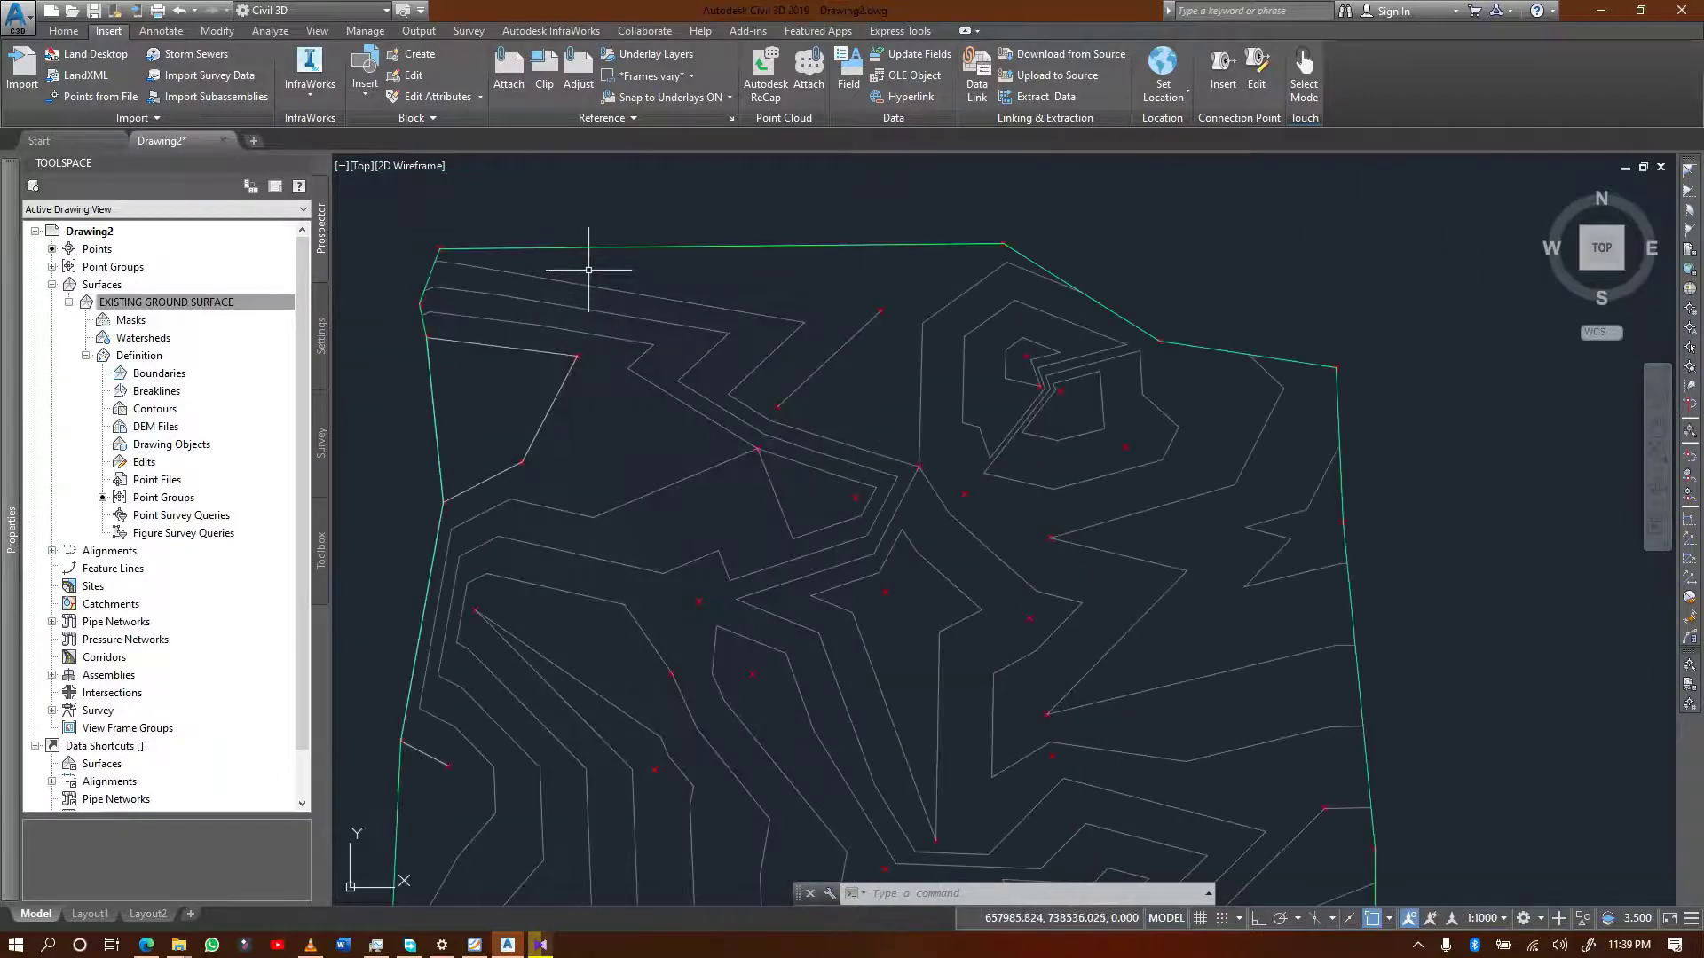
scroll(688, 326, down, 2)
scroll(810, 348, down, 2)
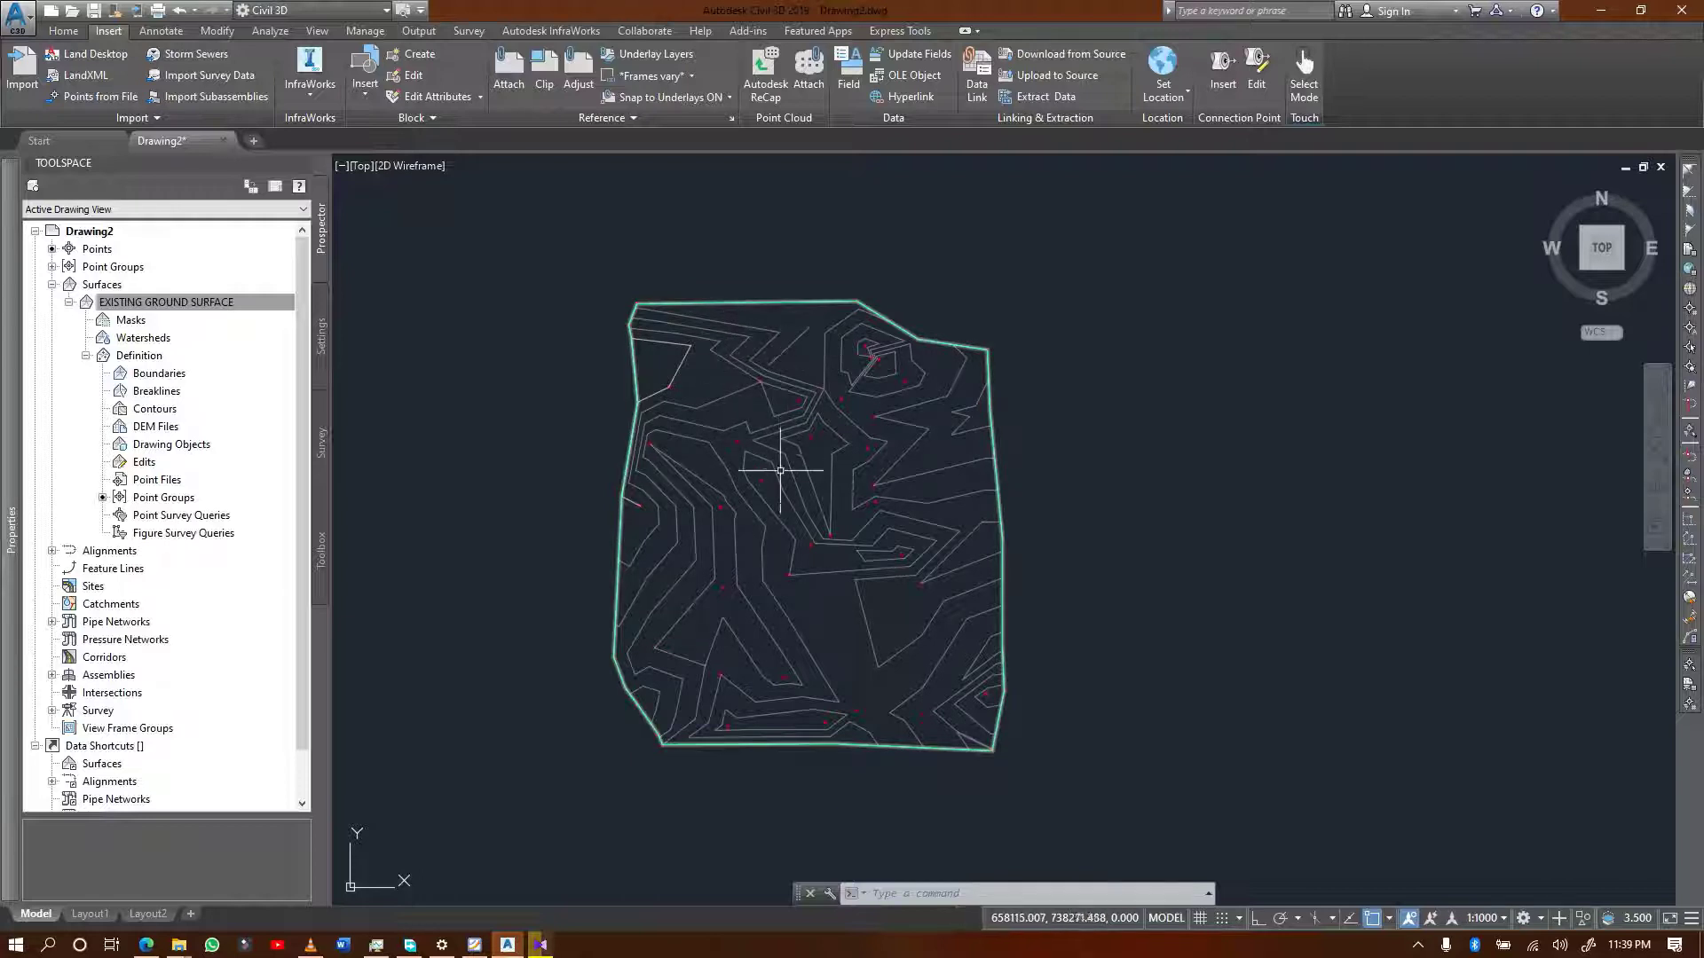
- Edit the existing ground surface's style to hide the Major Contour and Minor Contour components in plan view, and apply it
click(781, 388)
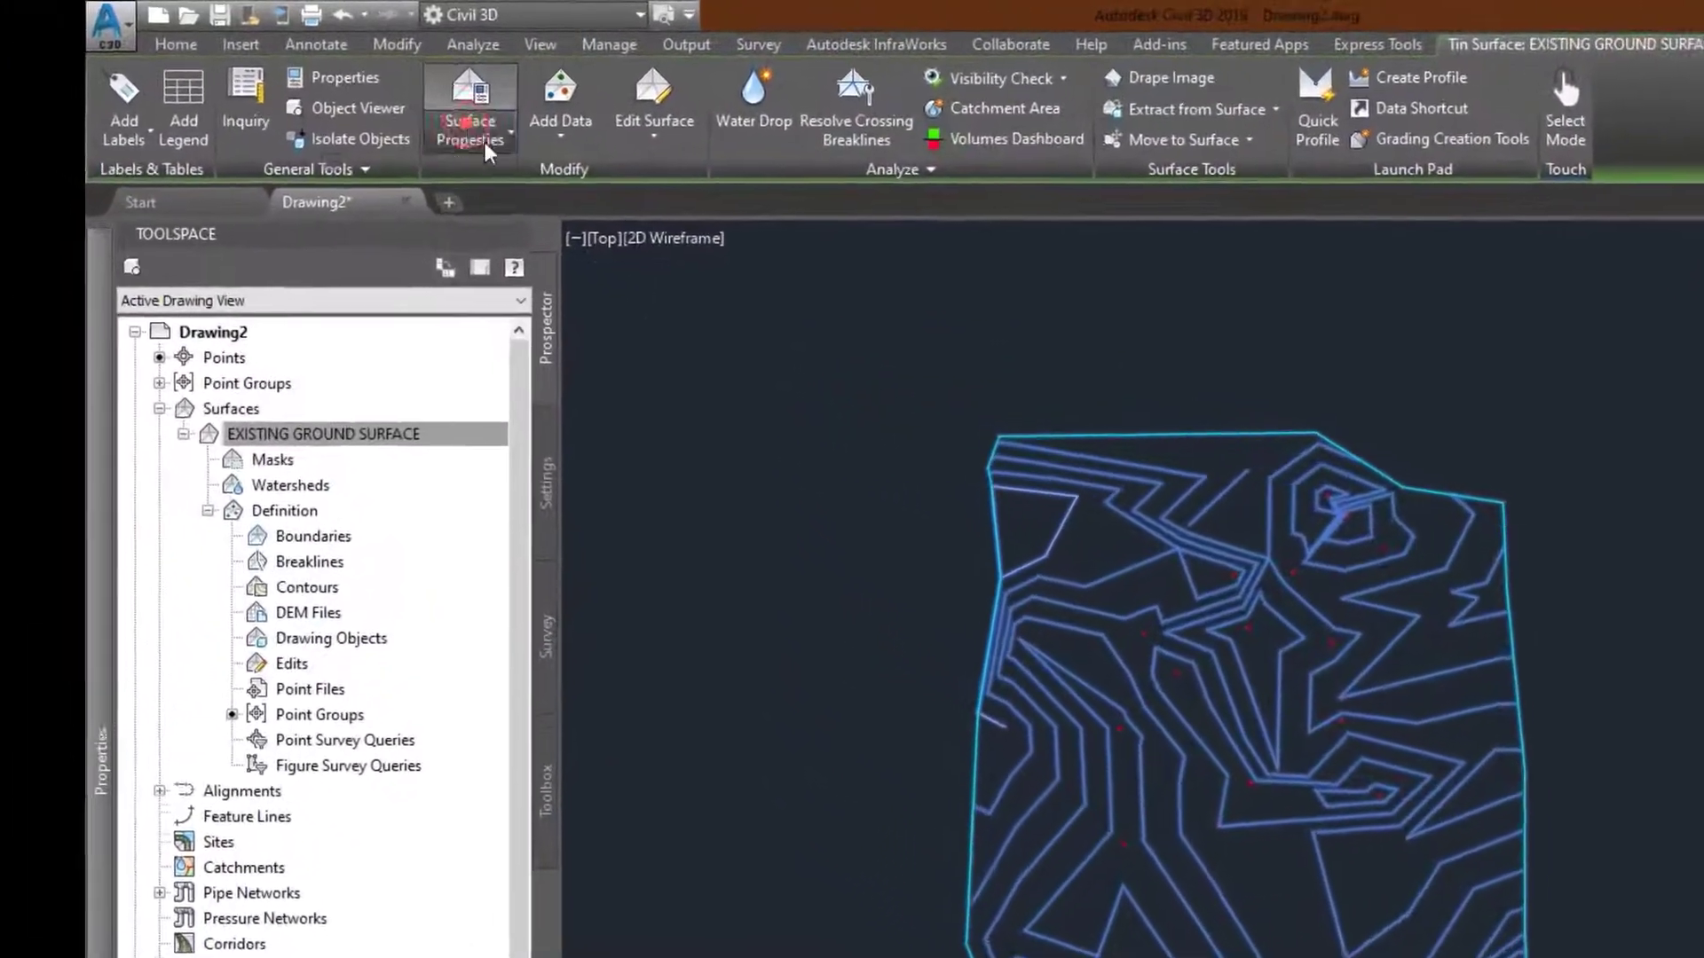
click(485, 142)
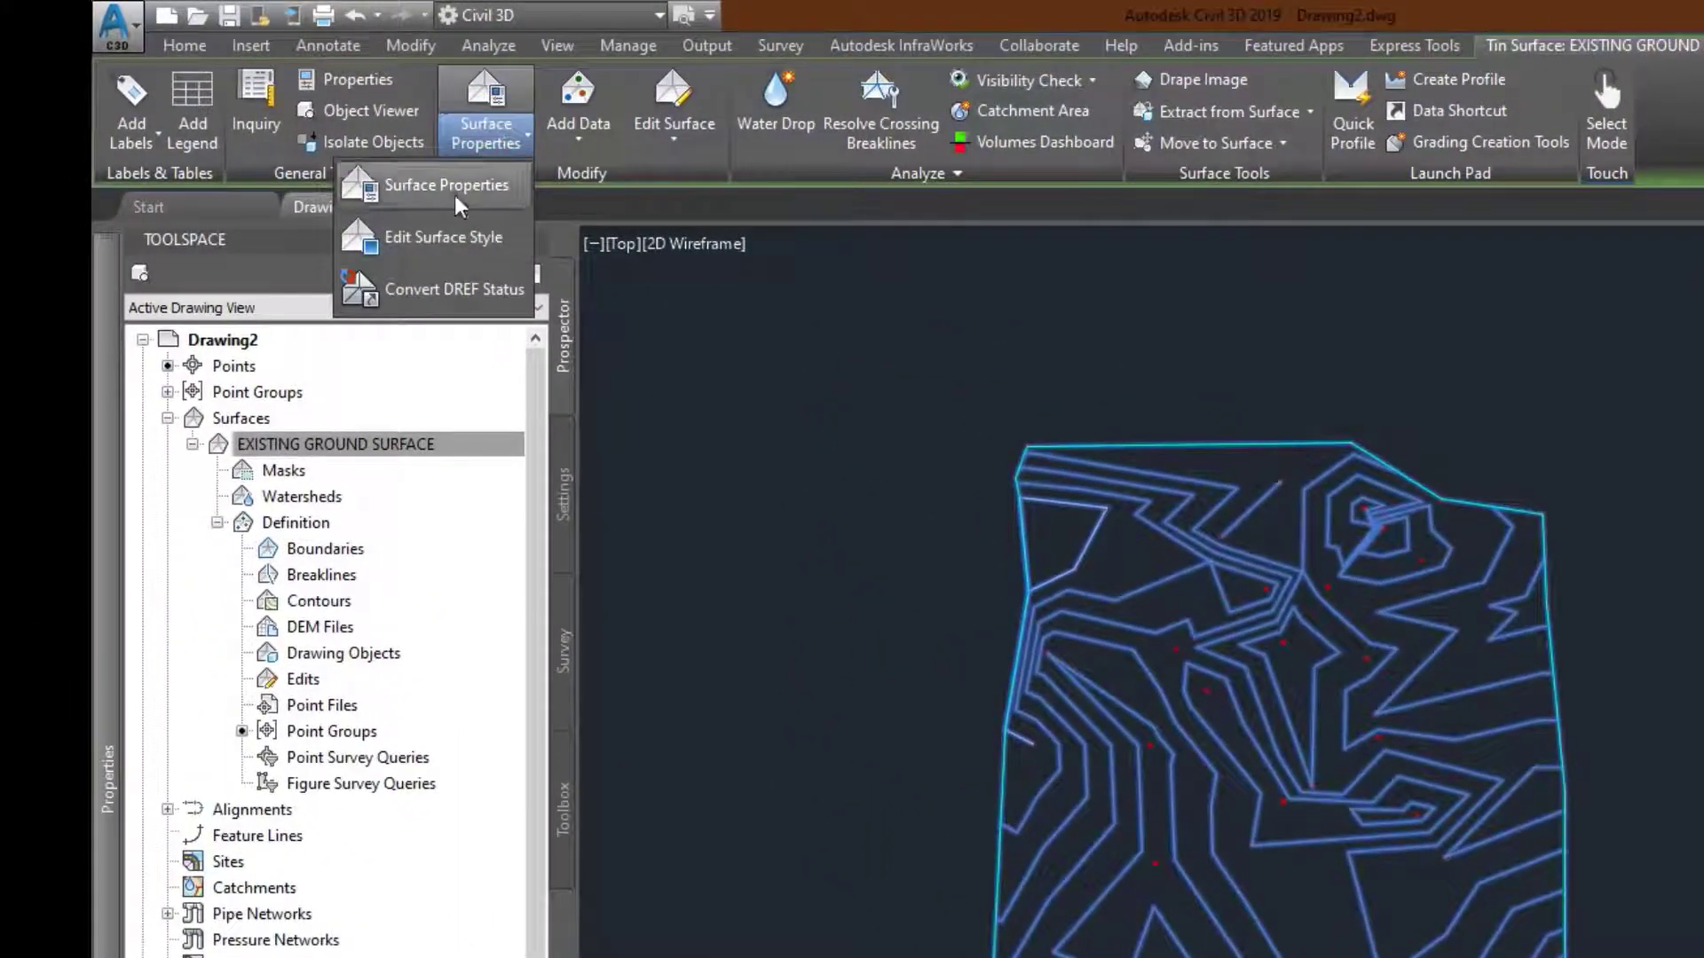
click(460, 245)
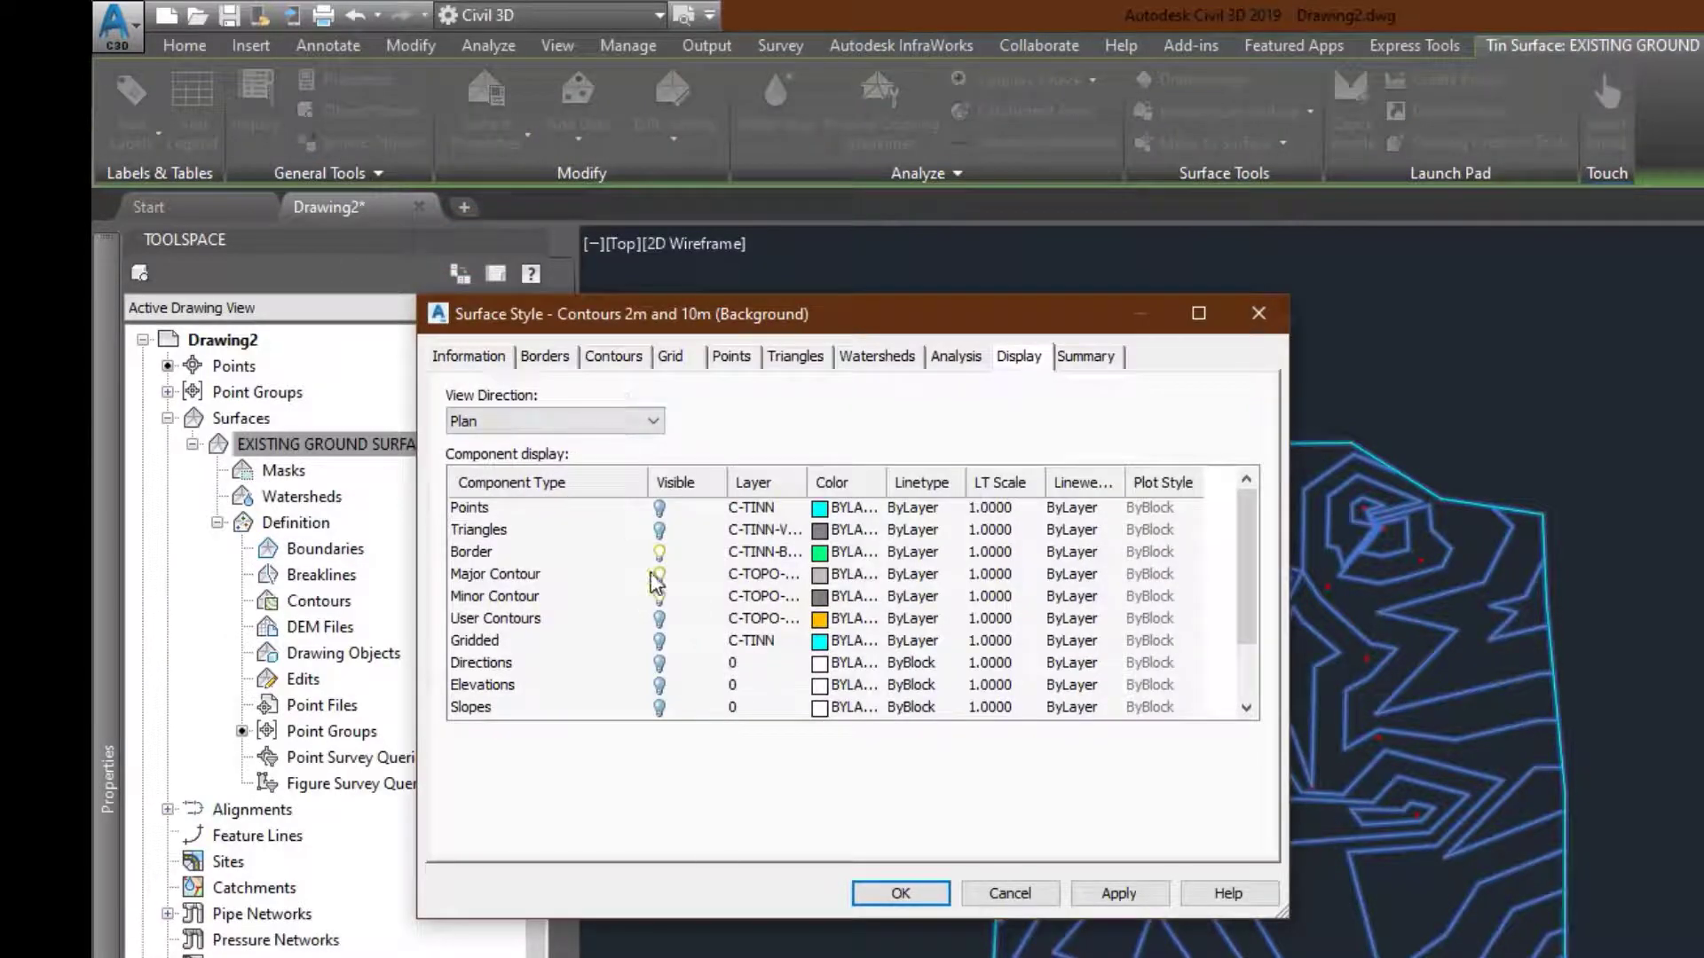
click(659, 574)
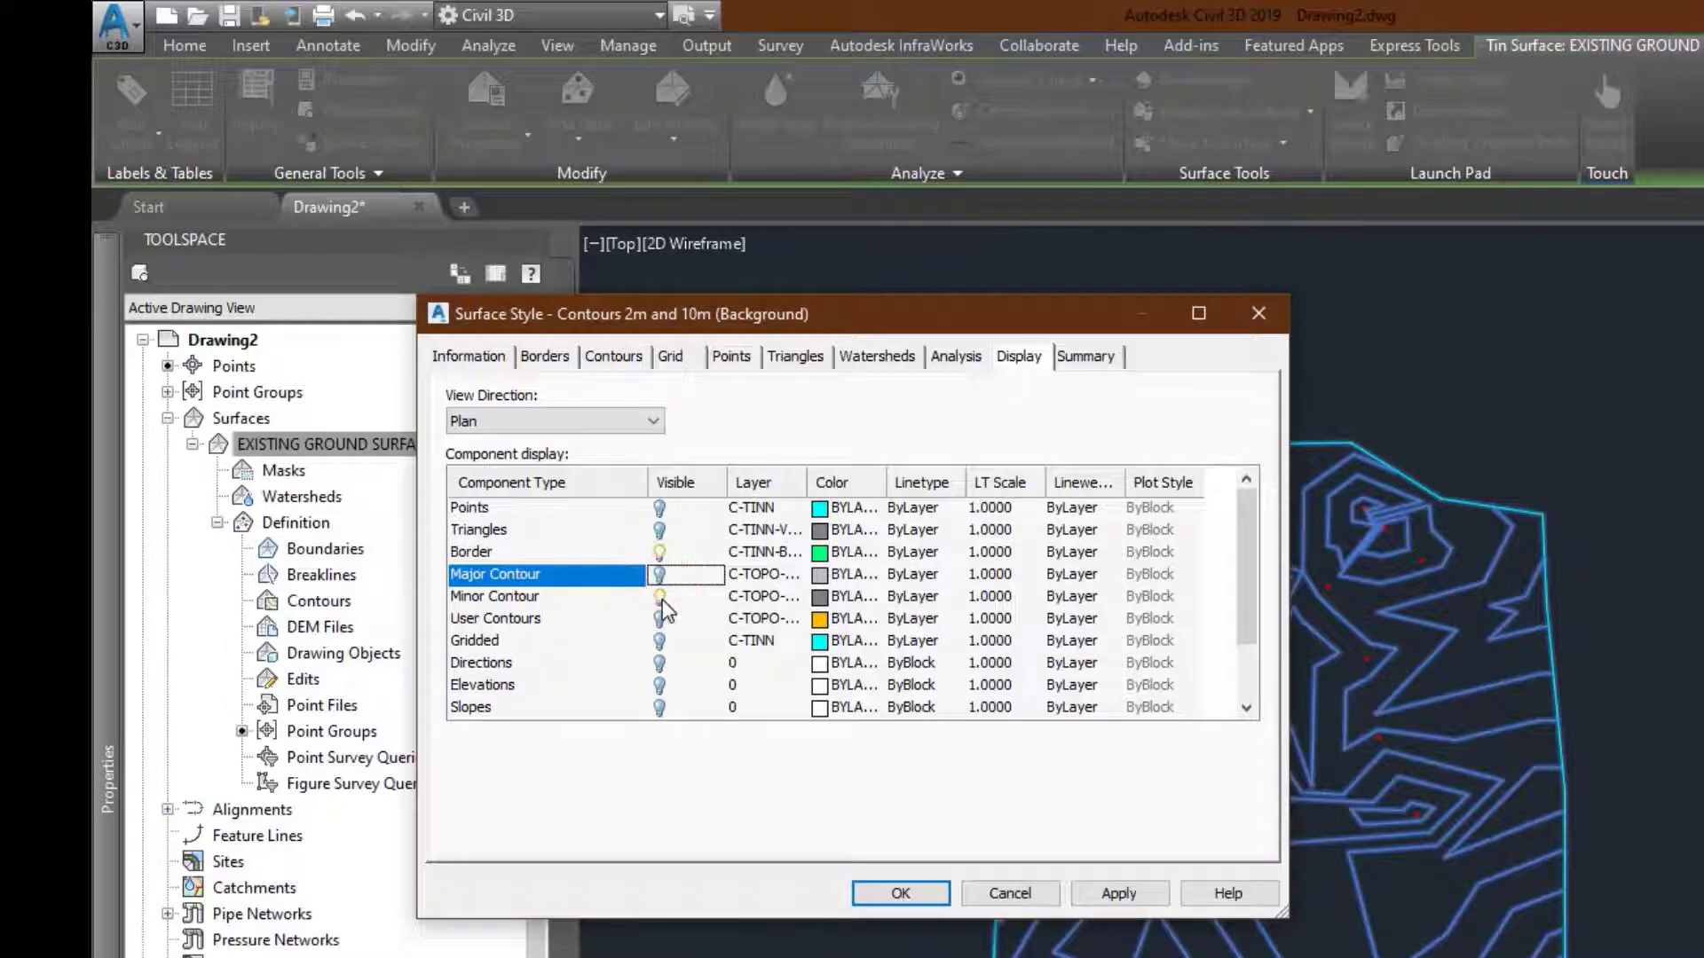
click(659, 596)
scroll(664, 581, down, 1)
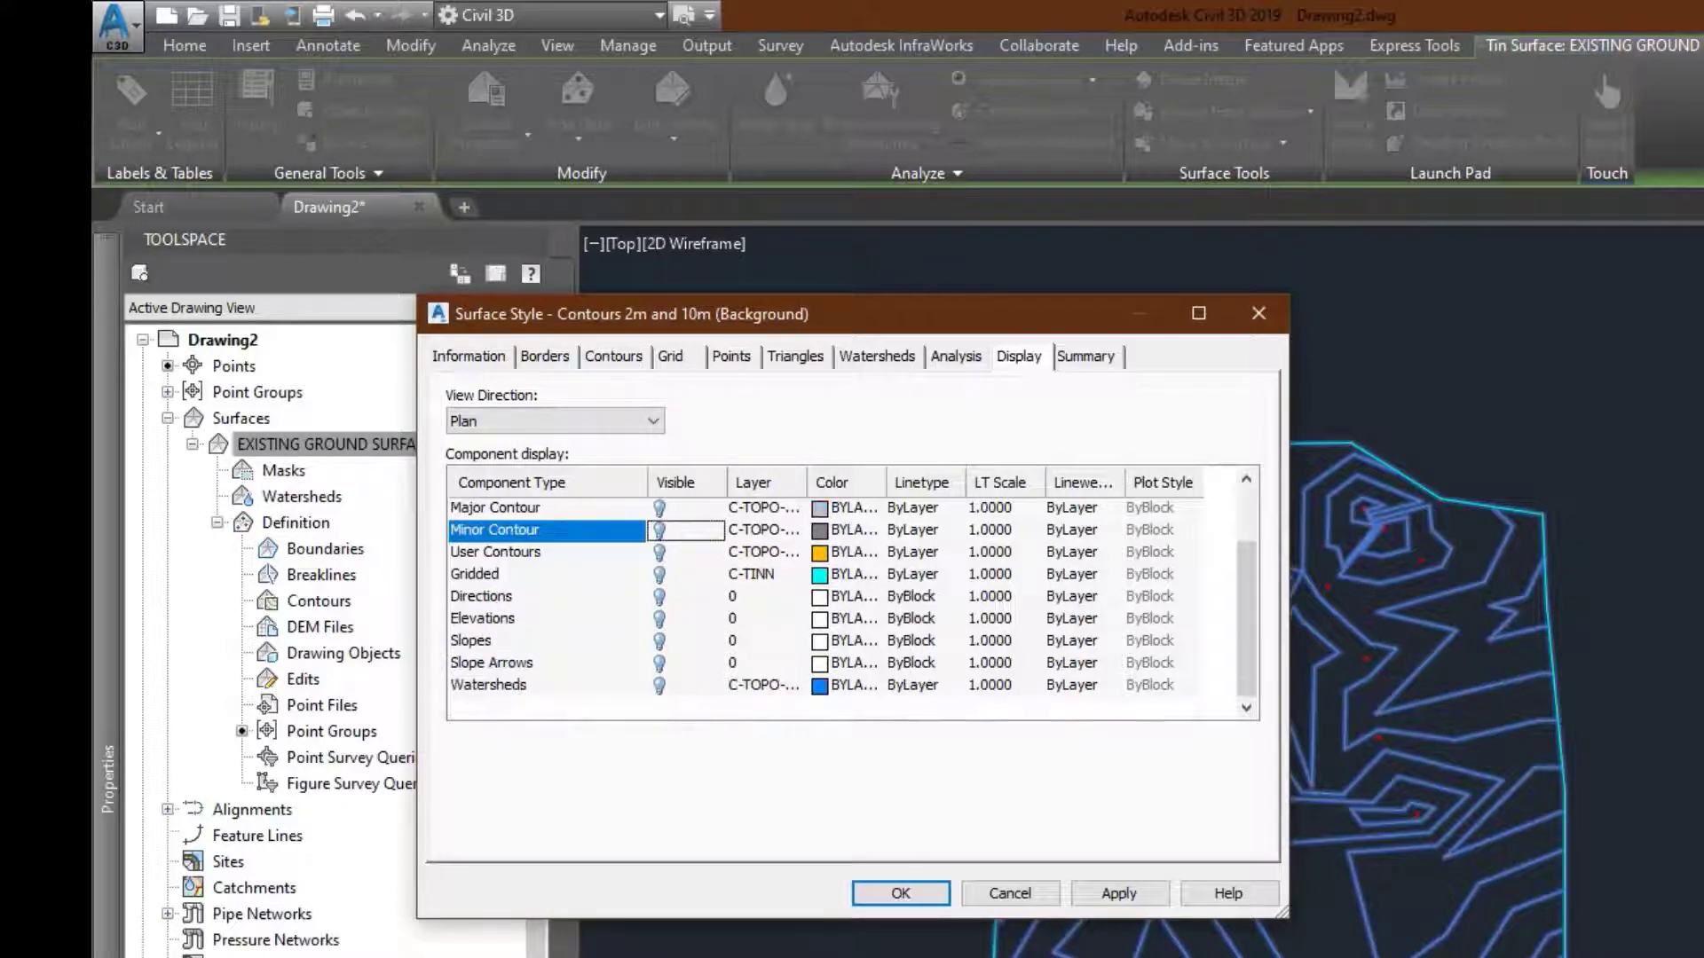
click(1116, 893)
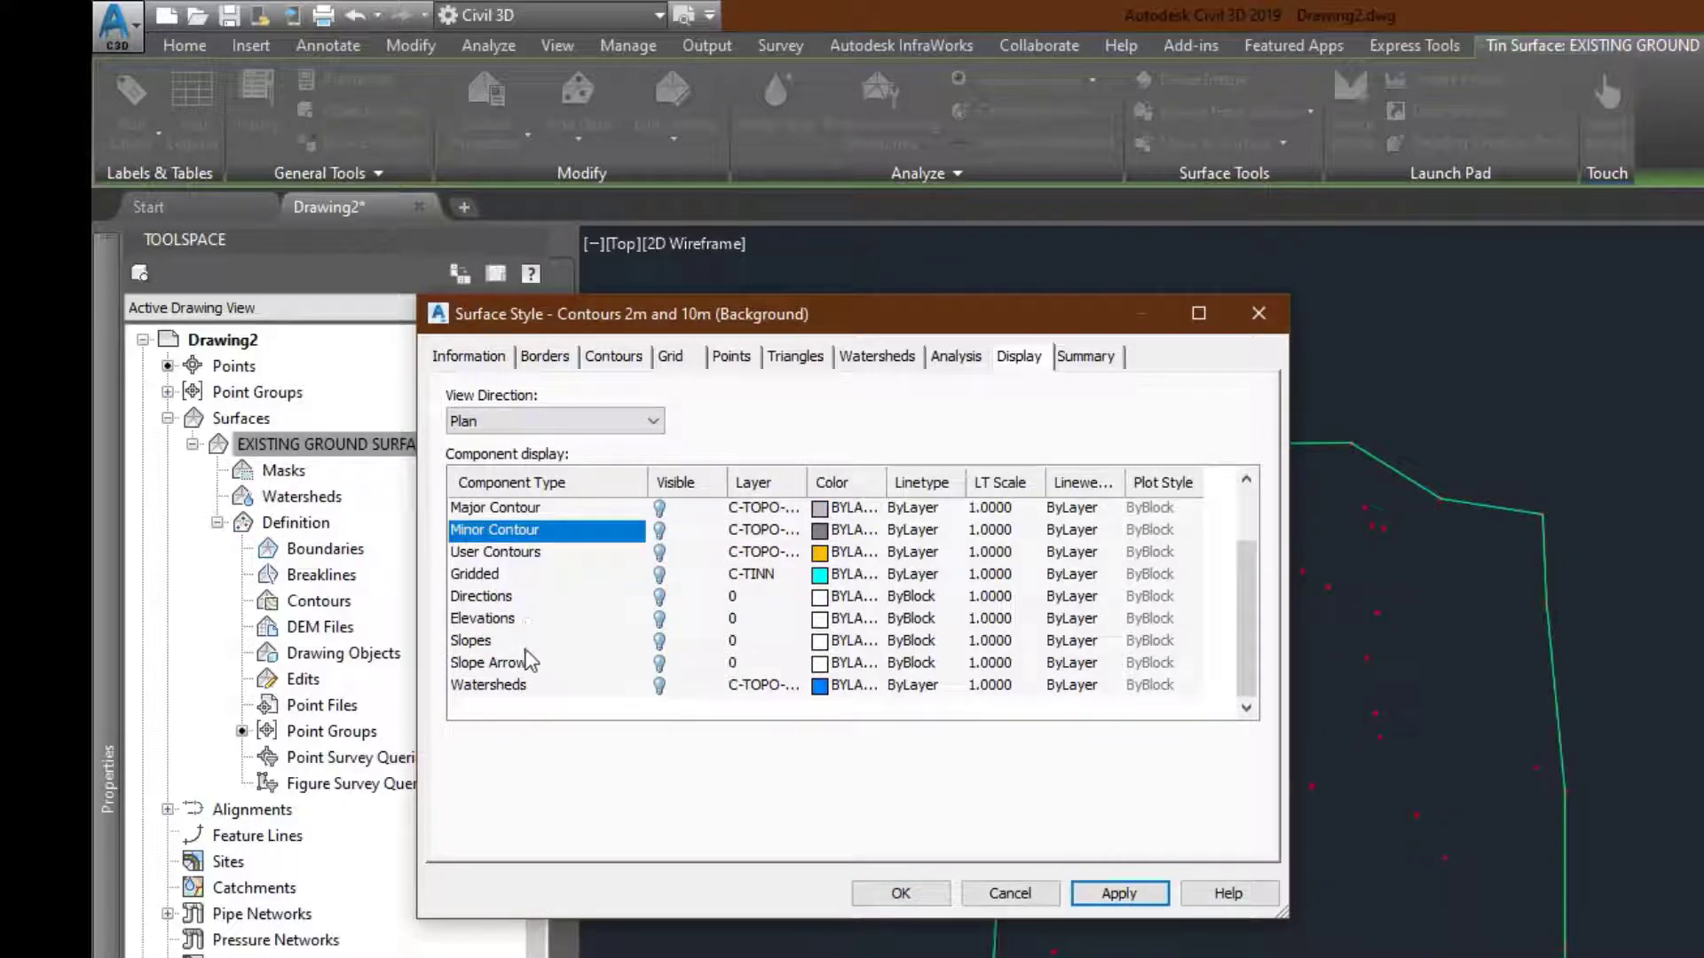
- Make the Slopes component visible in the surface style and accept the style changes
click(659, 641)
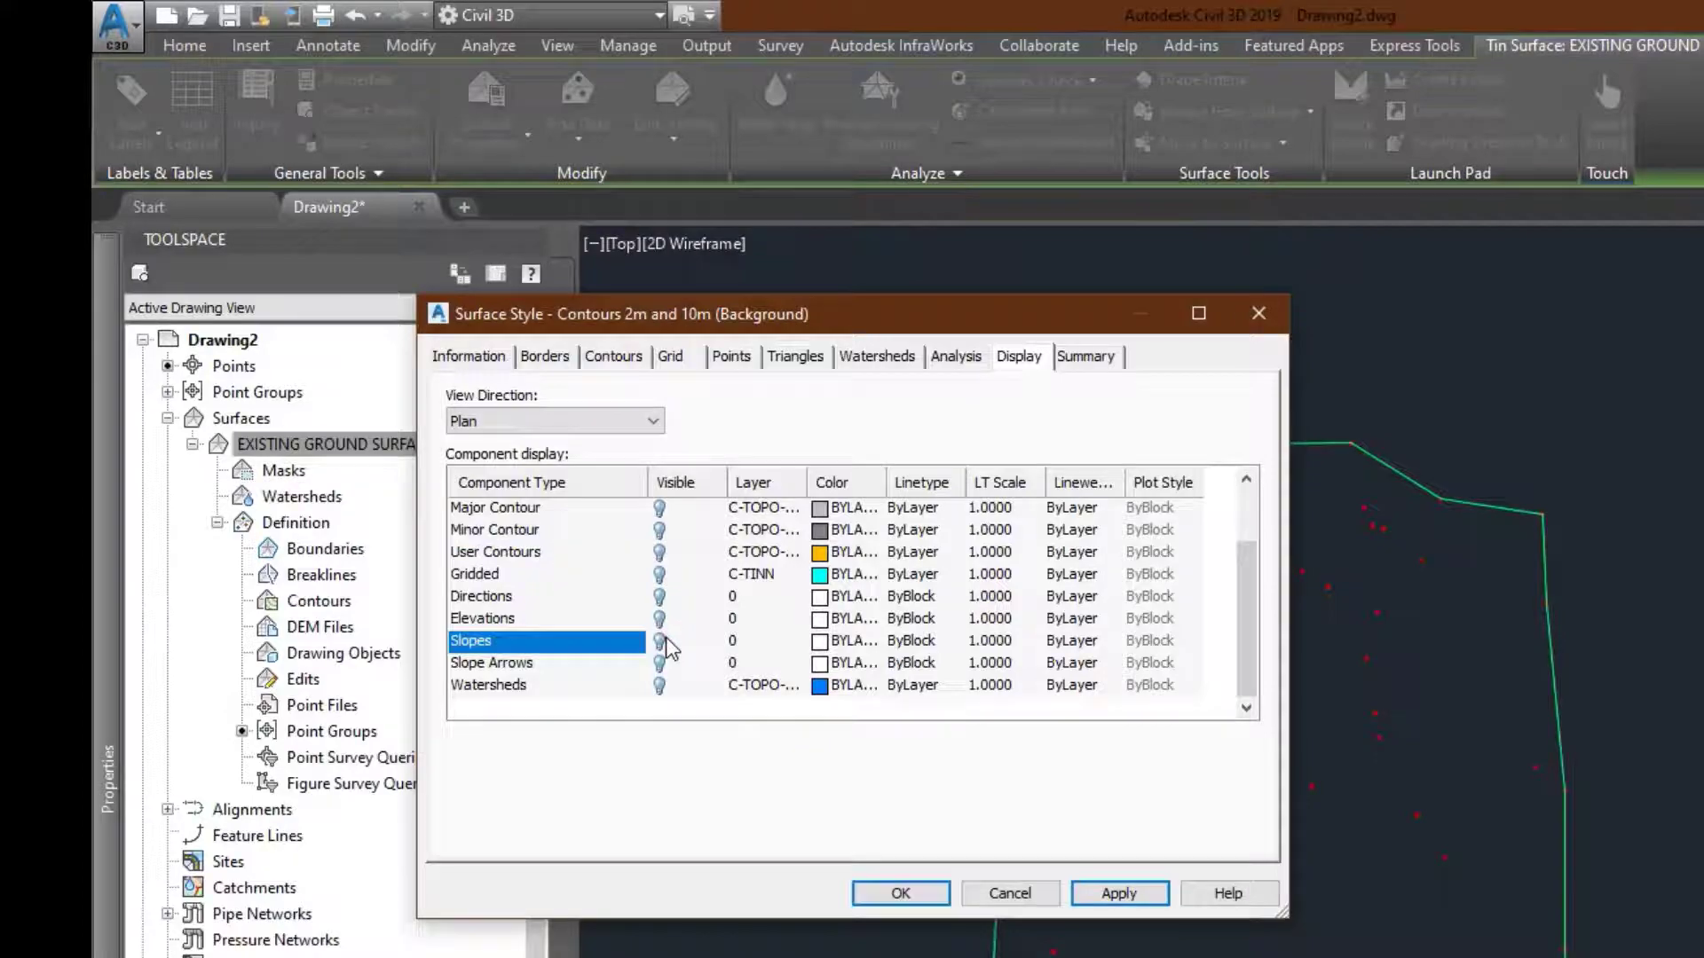
click(1100, 894)
click(901, 893)
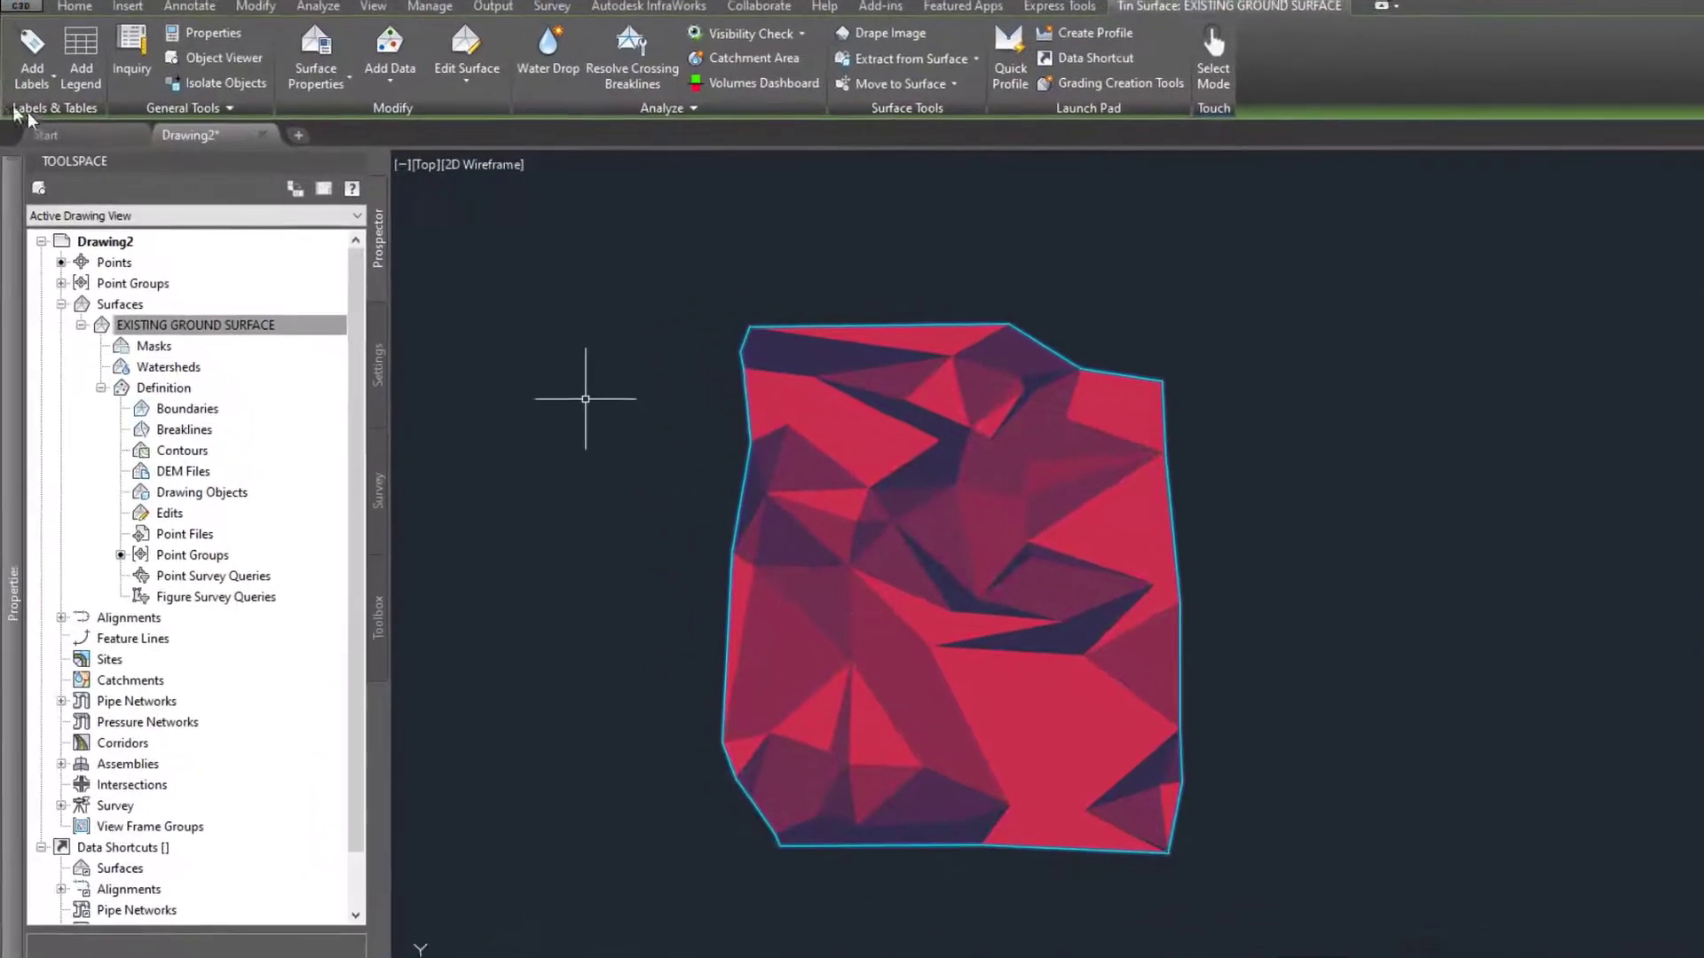
- Open the surface properties of EXISTING GROUND SURFACE and set the analysis type to Slopes
click(317, 80)
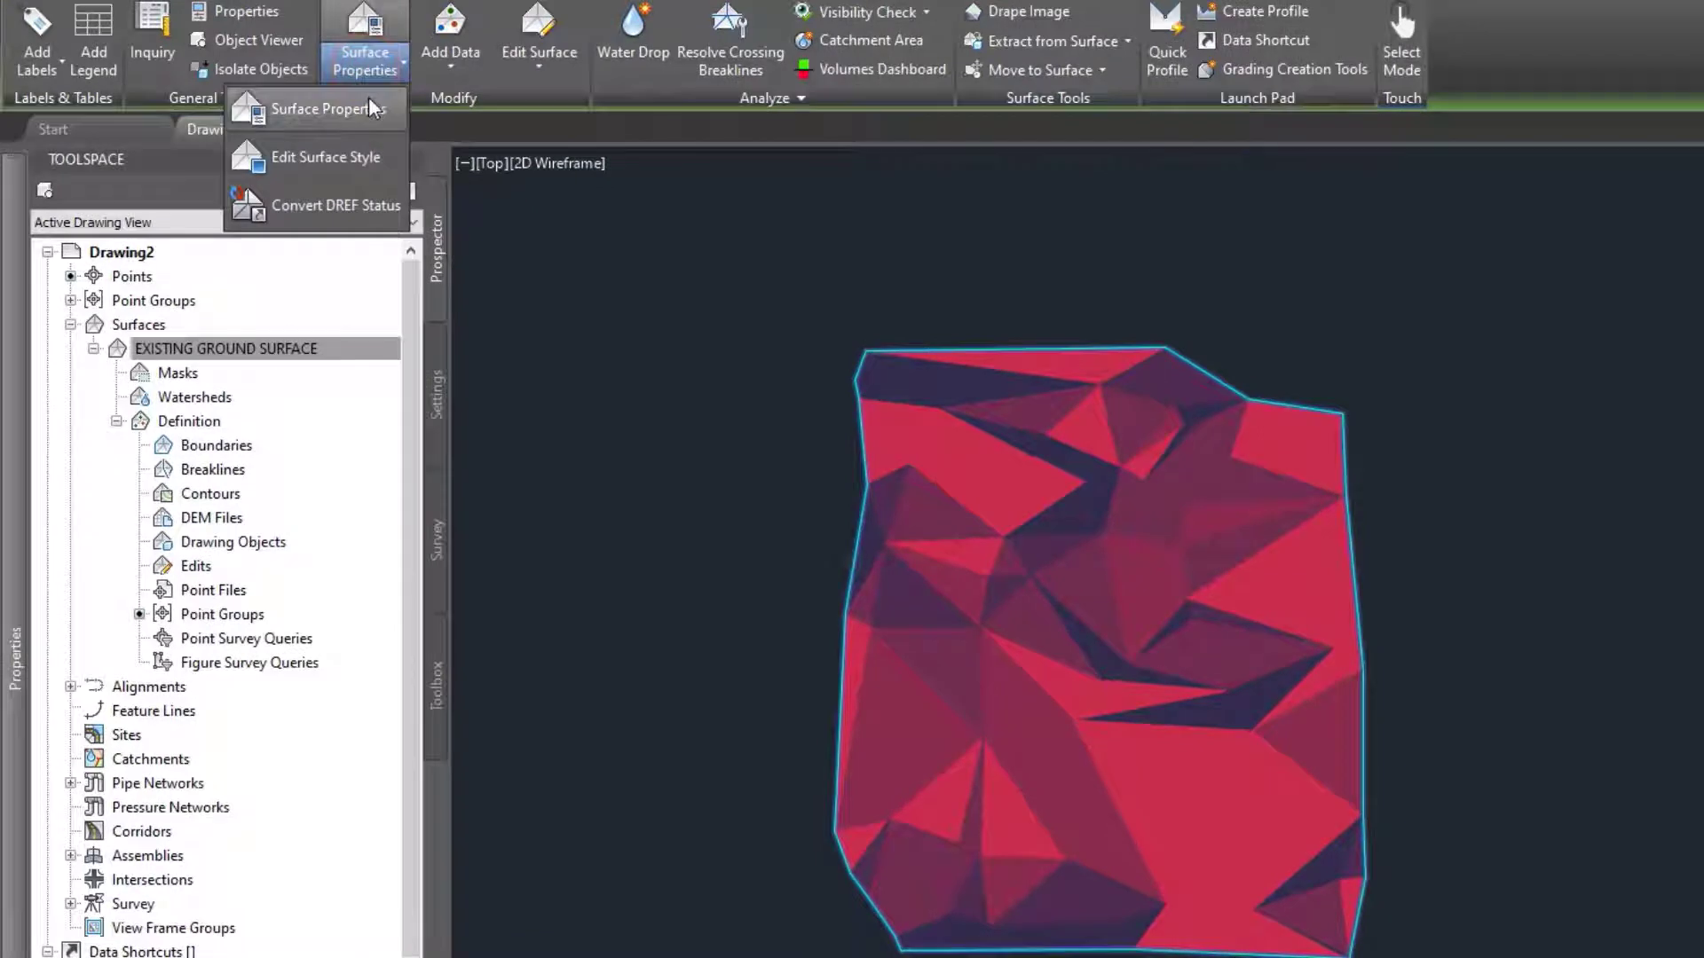
click(369, 103)
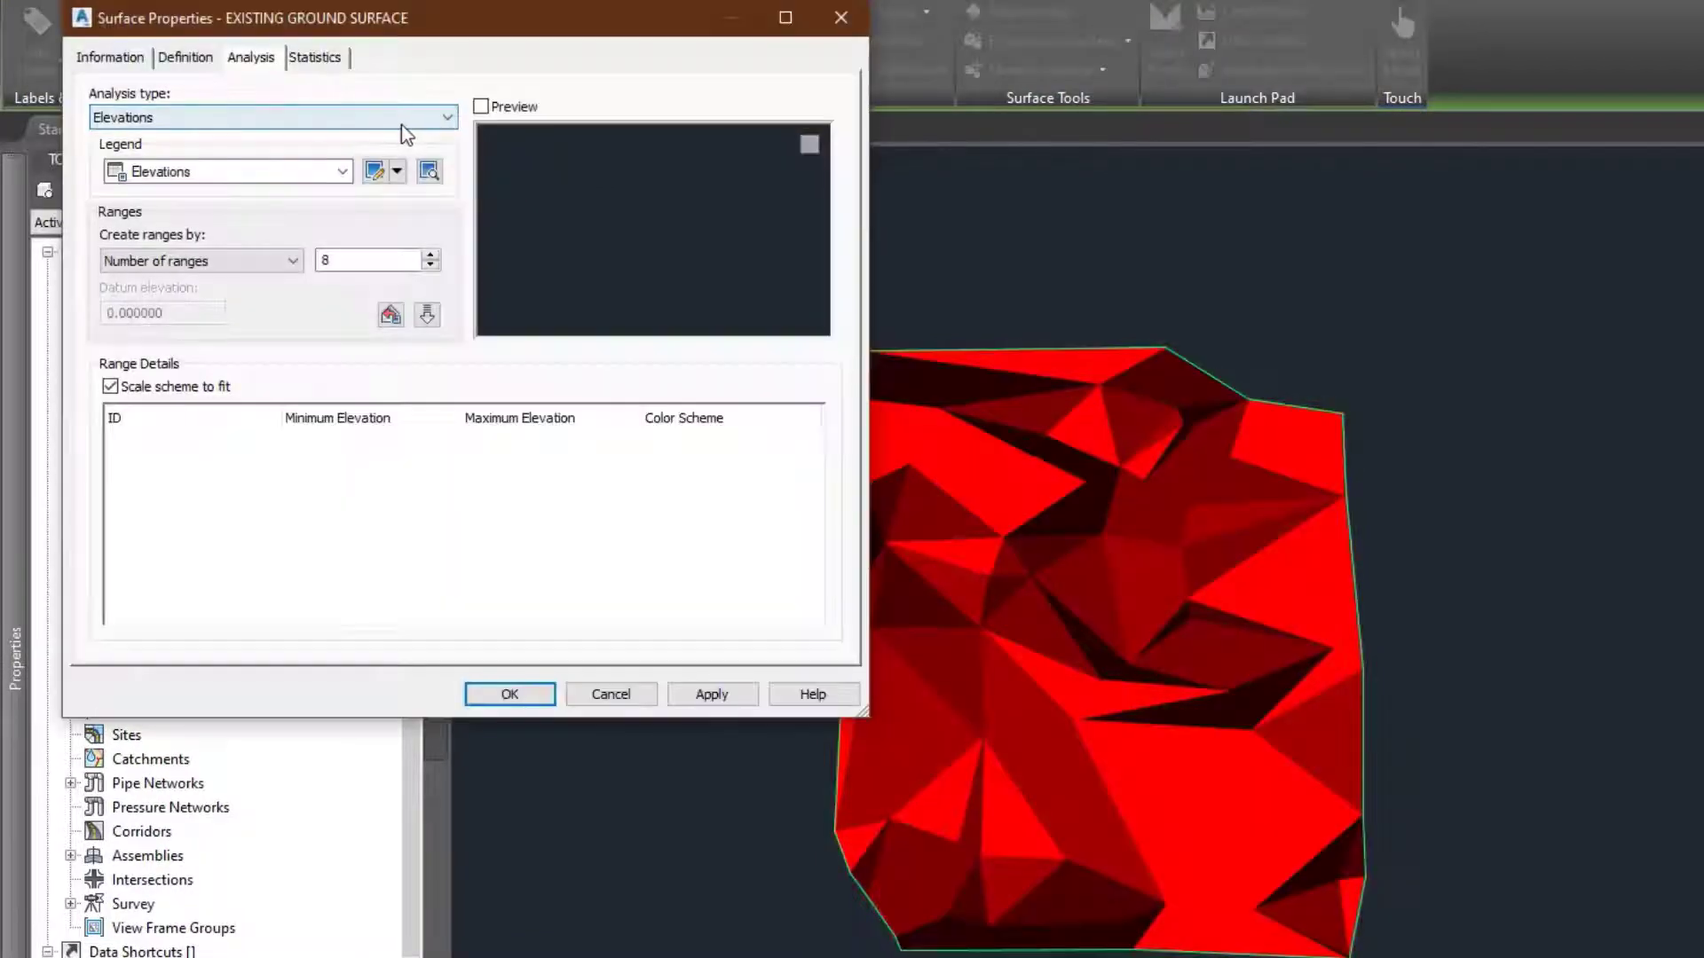
drag(417, 22, 487, 59)
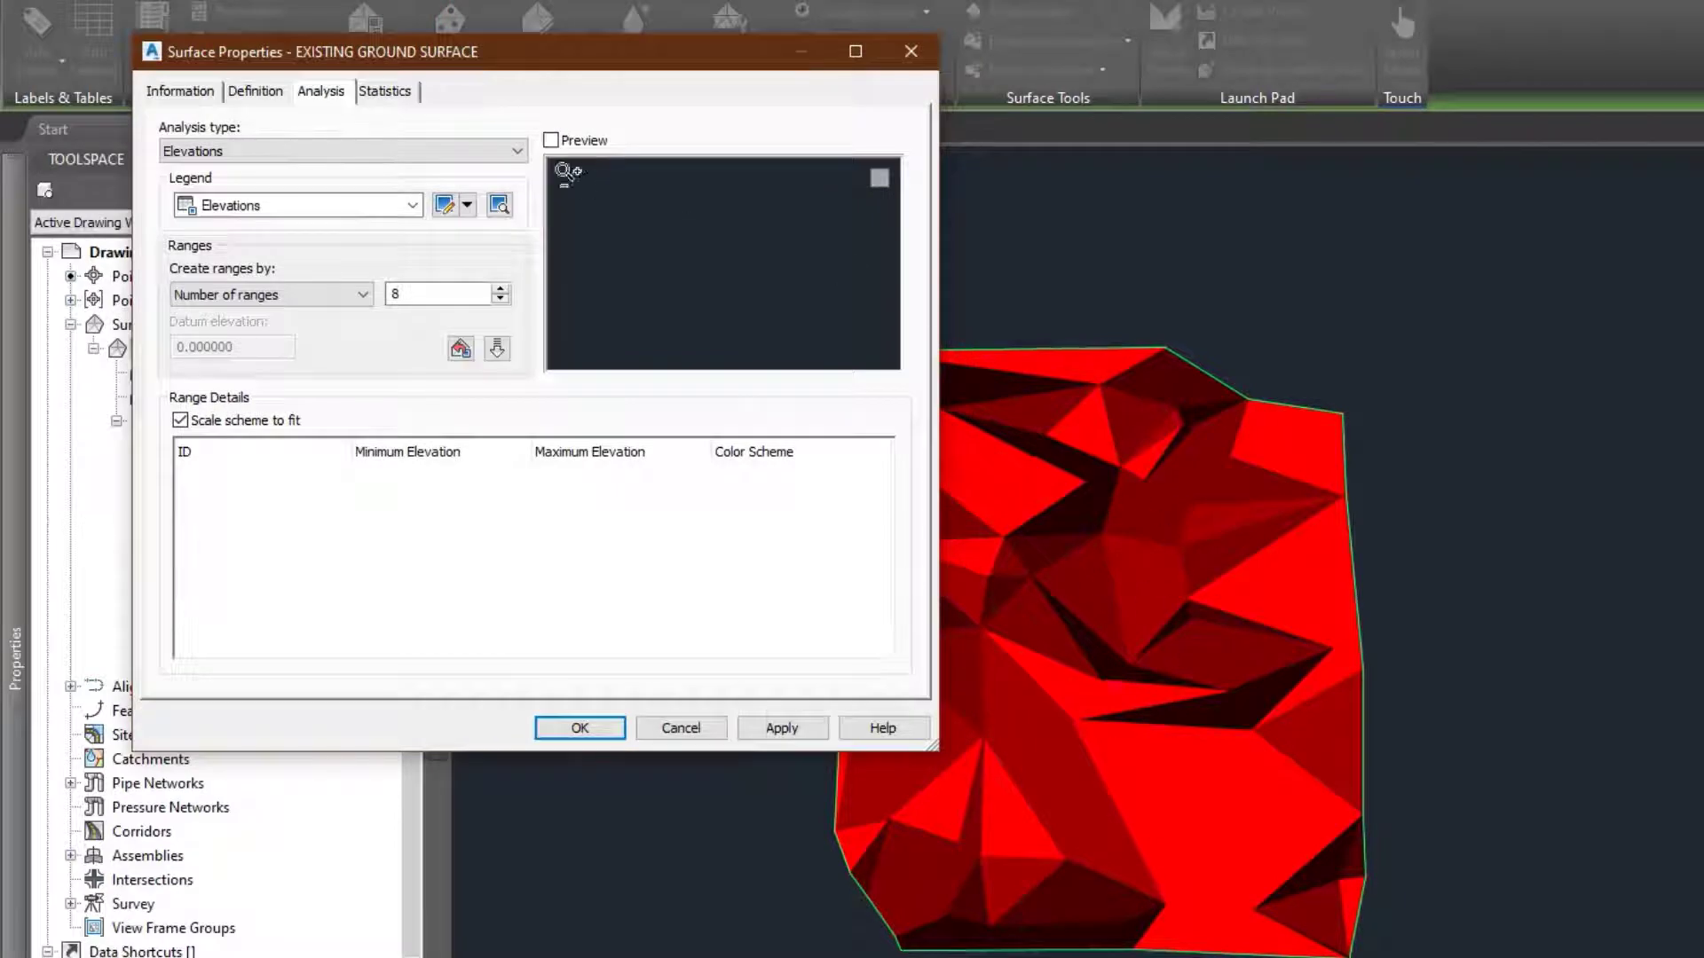
click(516, 152)
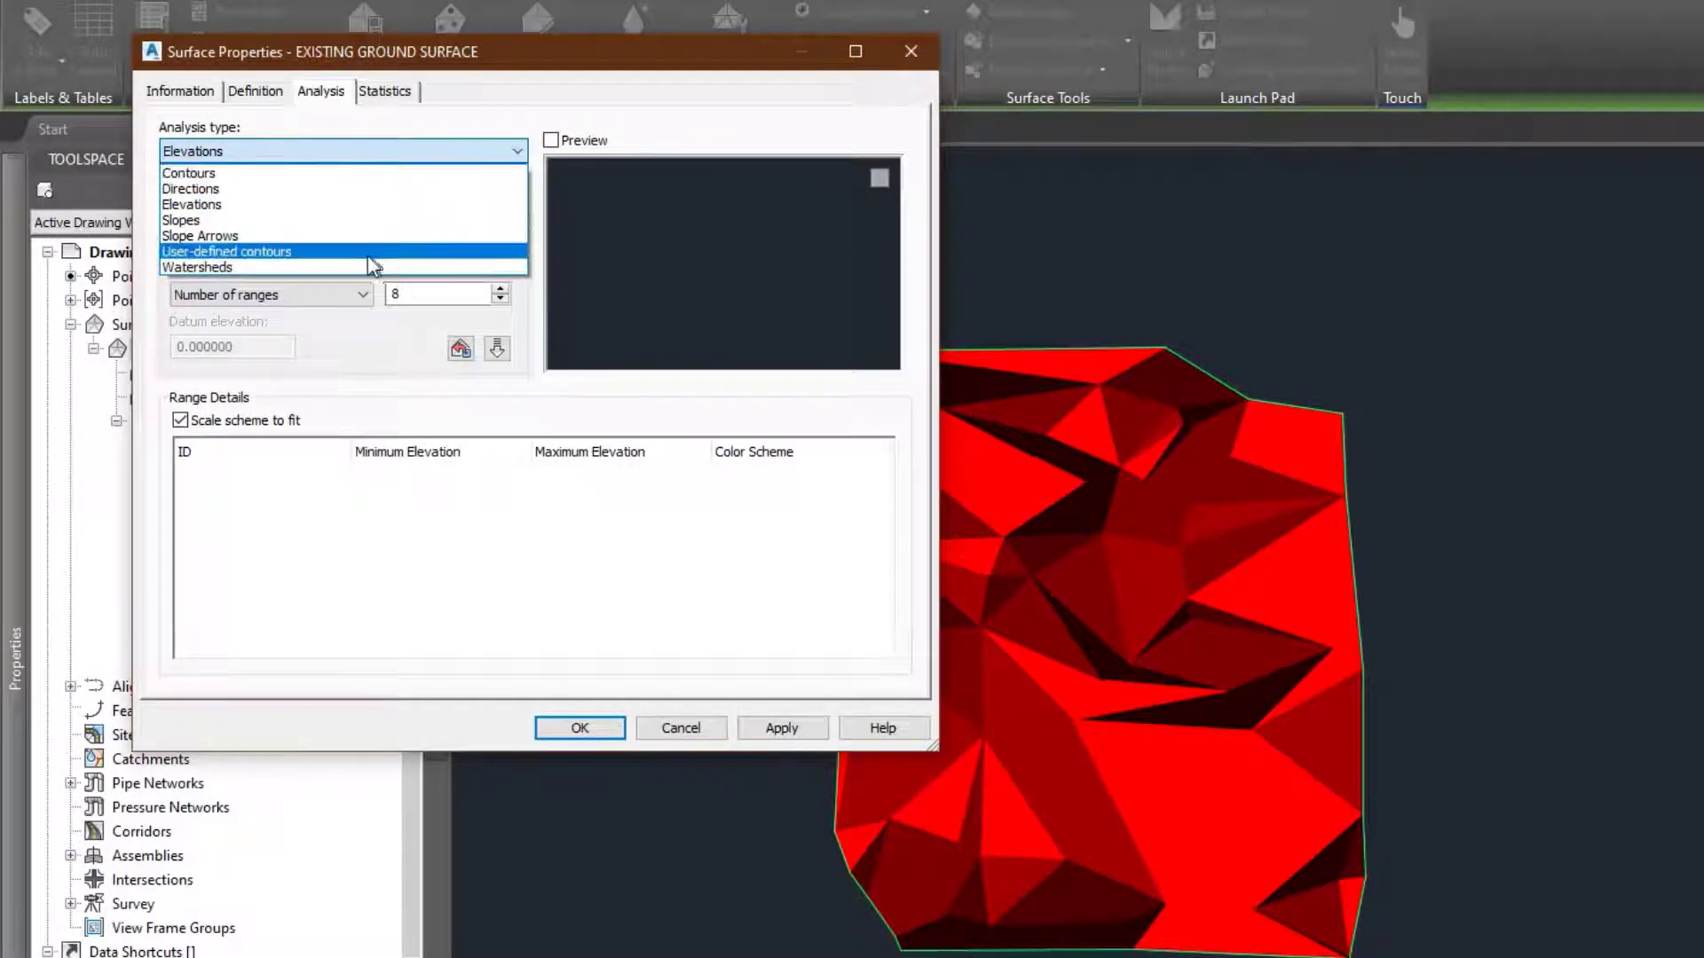
click(367, 222)
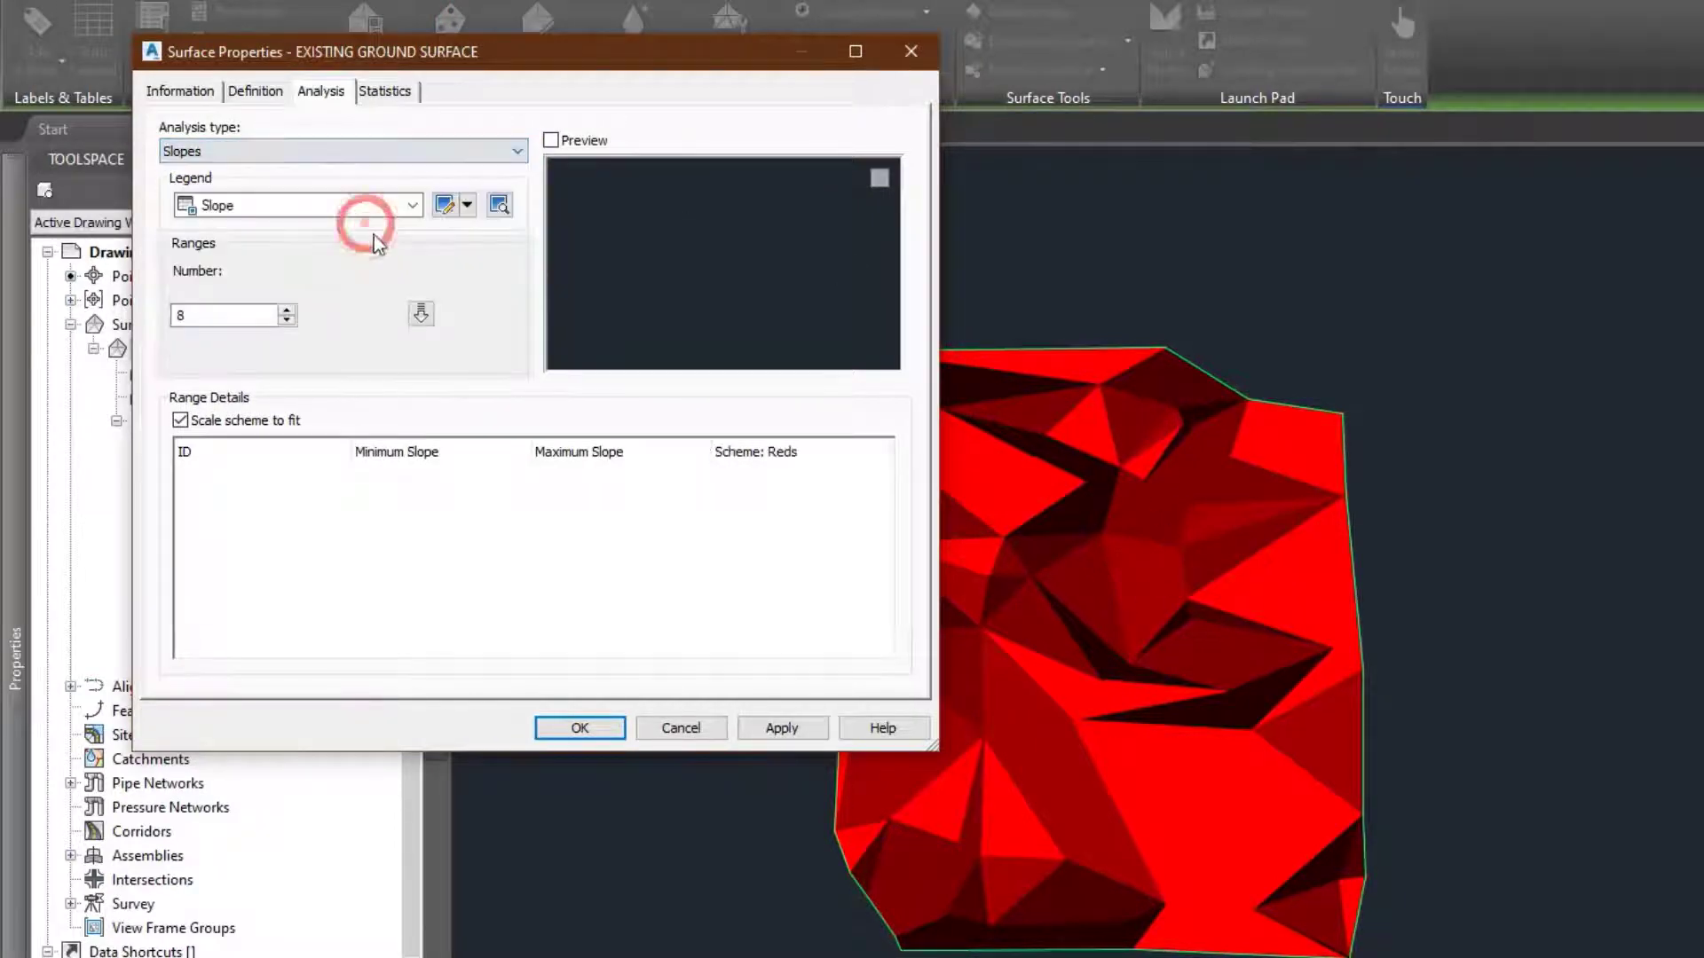
- Set the number of slope ranges to 3 and run the analysis to generate the range details
click(420, 316)
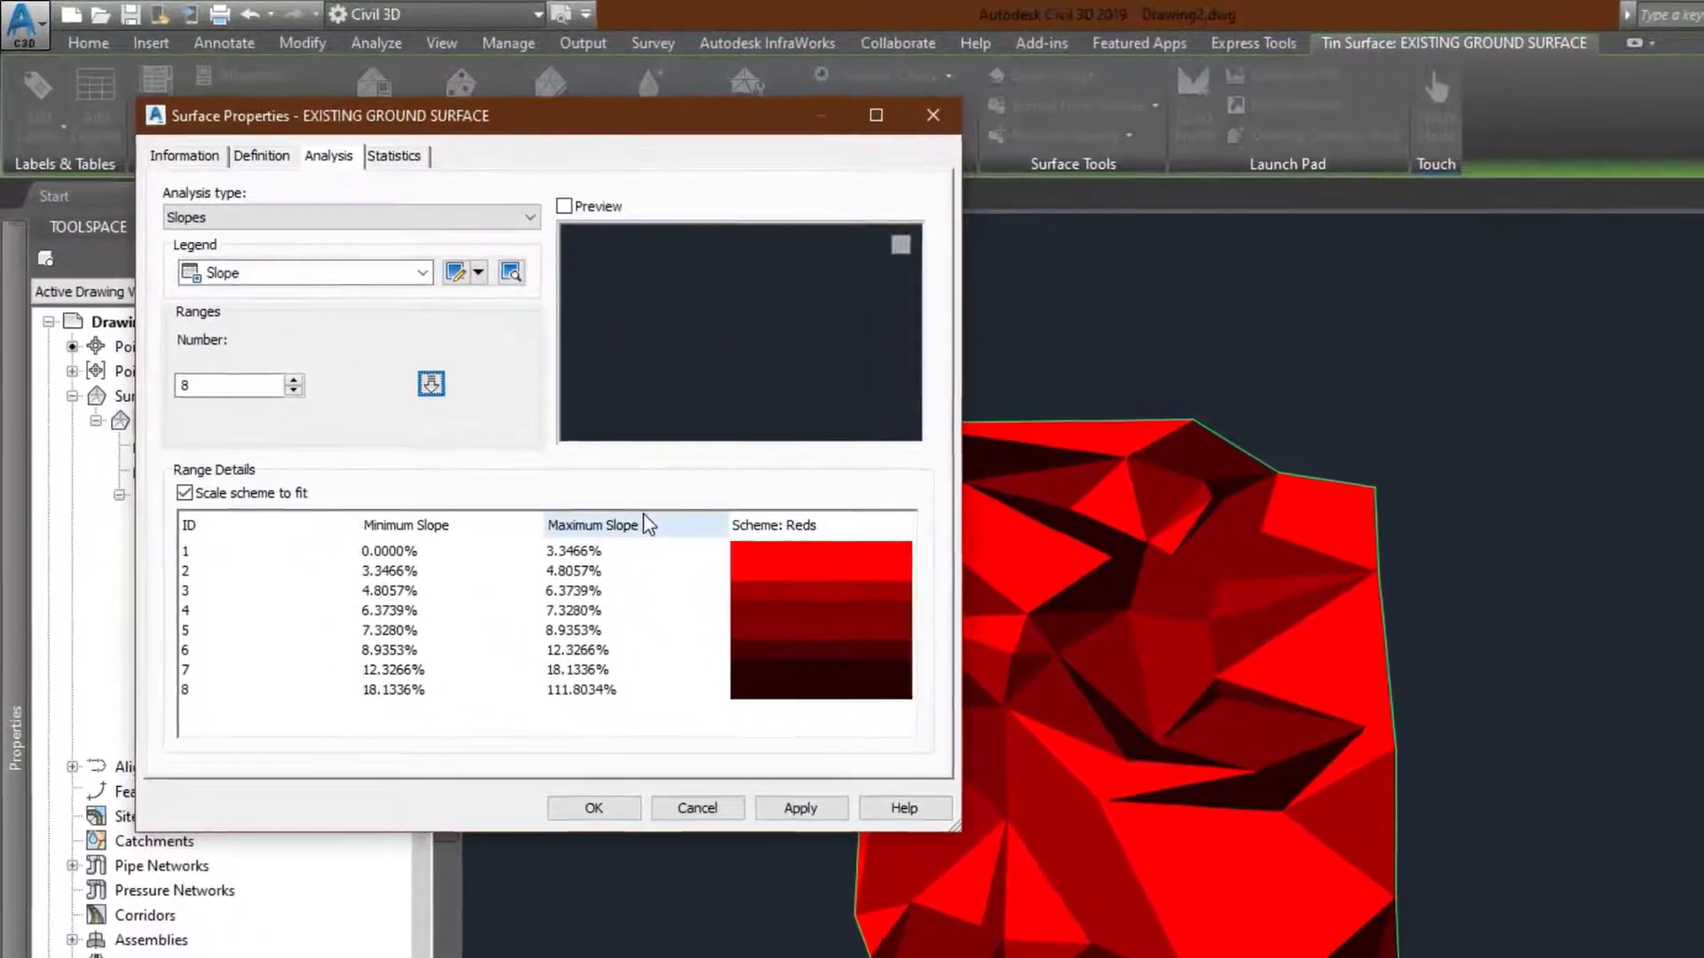
double_click(238, 398)
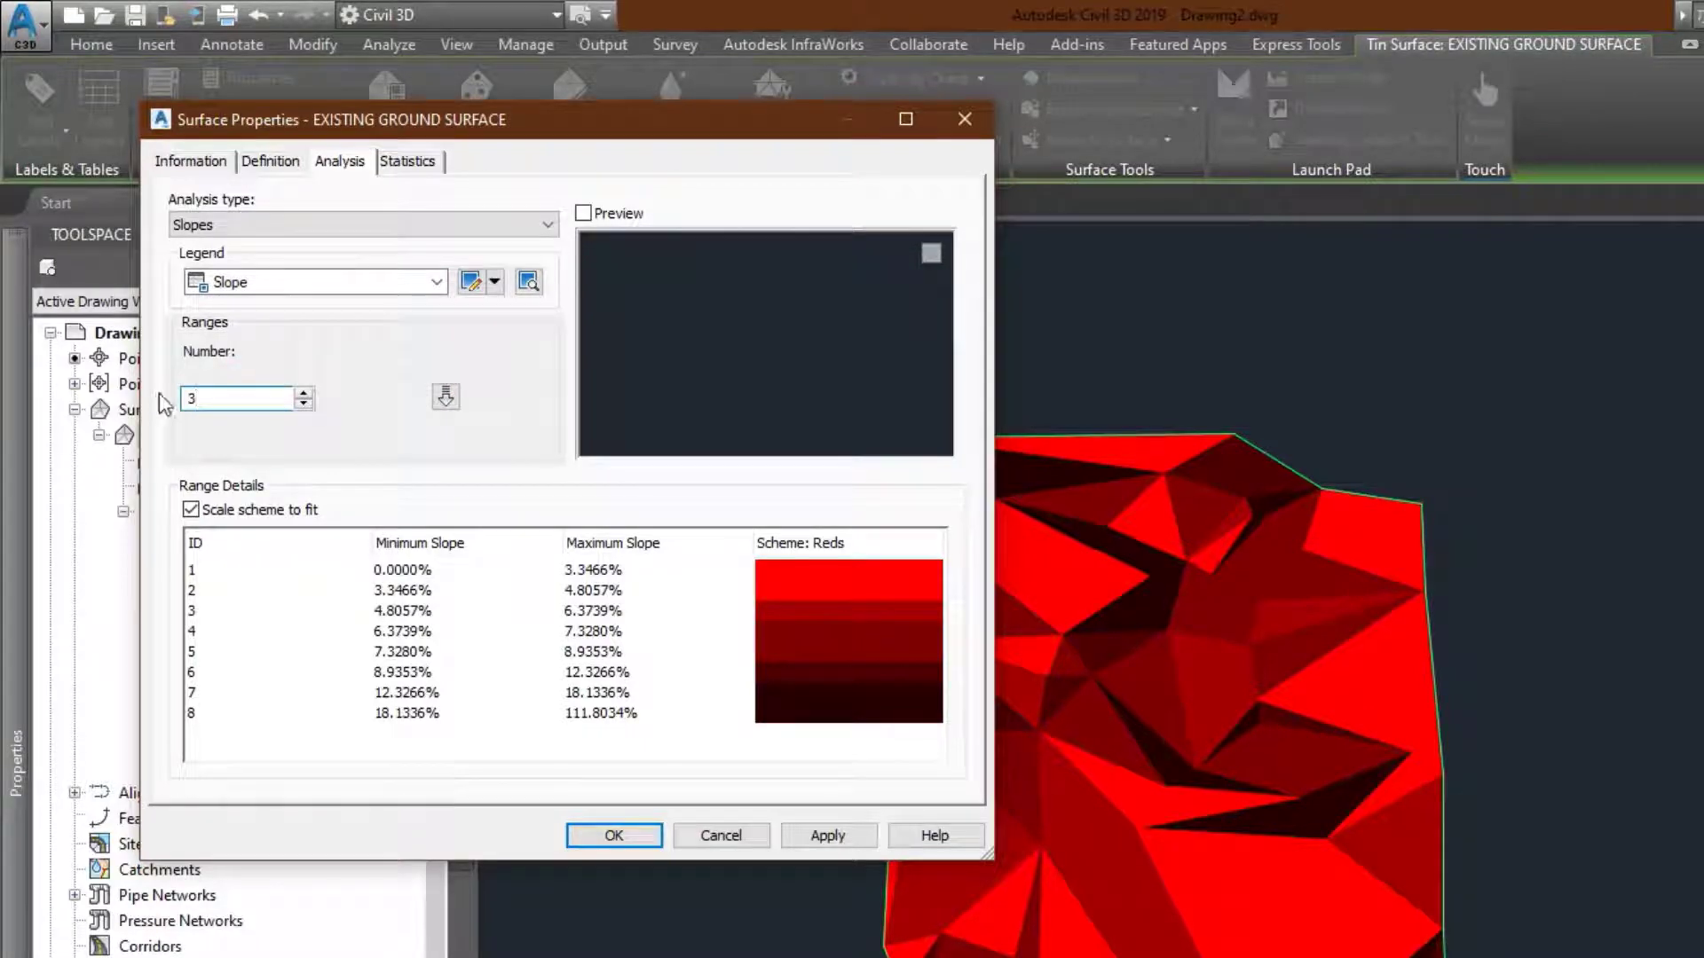
click(446, 396)
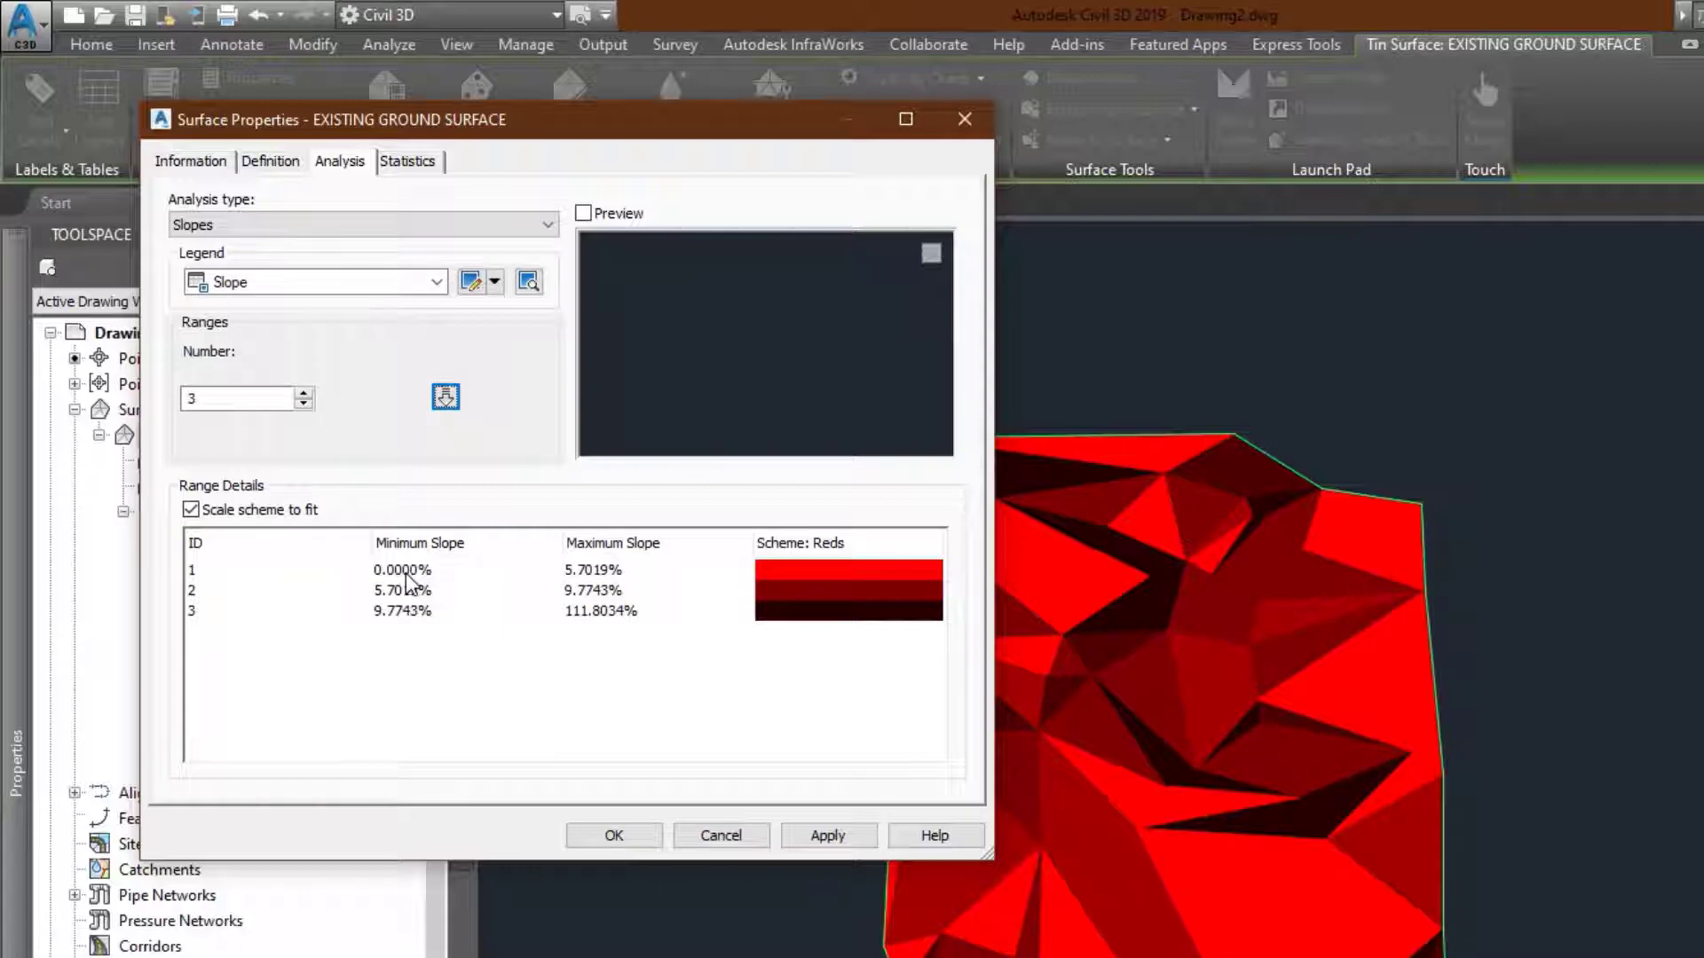
- Set the boundary between slope ranges 1 and 2 to 5%, as range 1's maximum and range 2's minimum
click(592, 570)
click(590, 568)
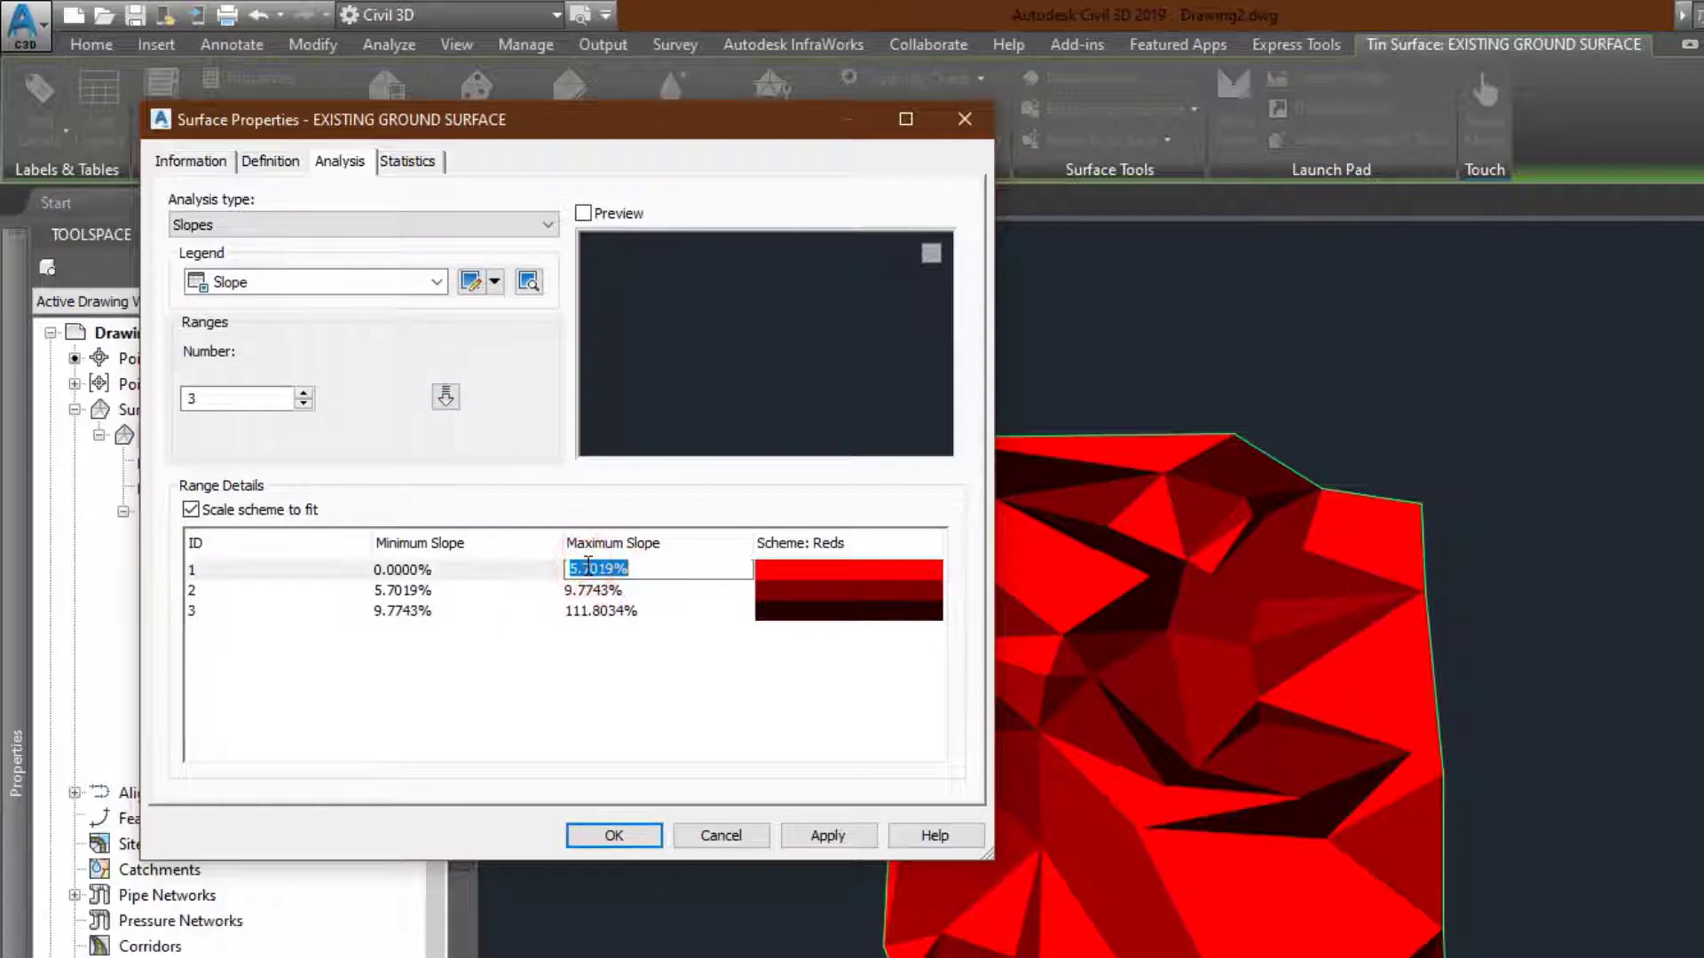
click(421, 590)
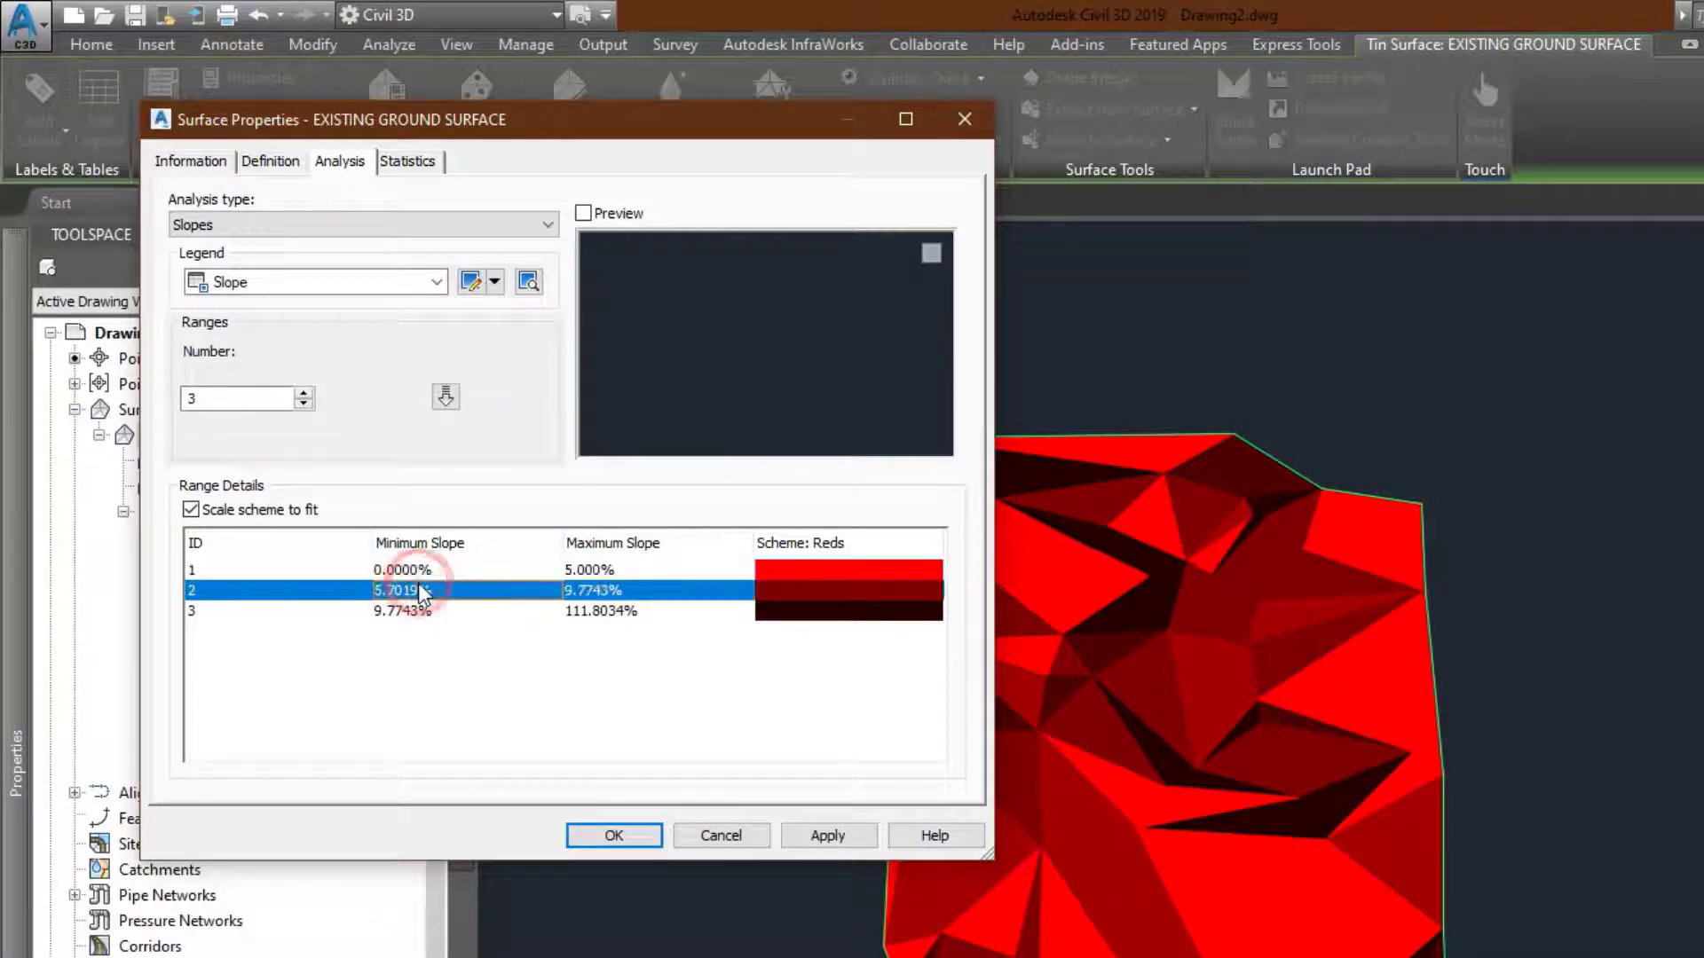
click(421, 590)
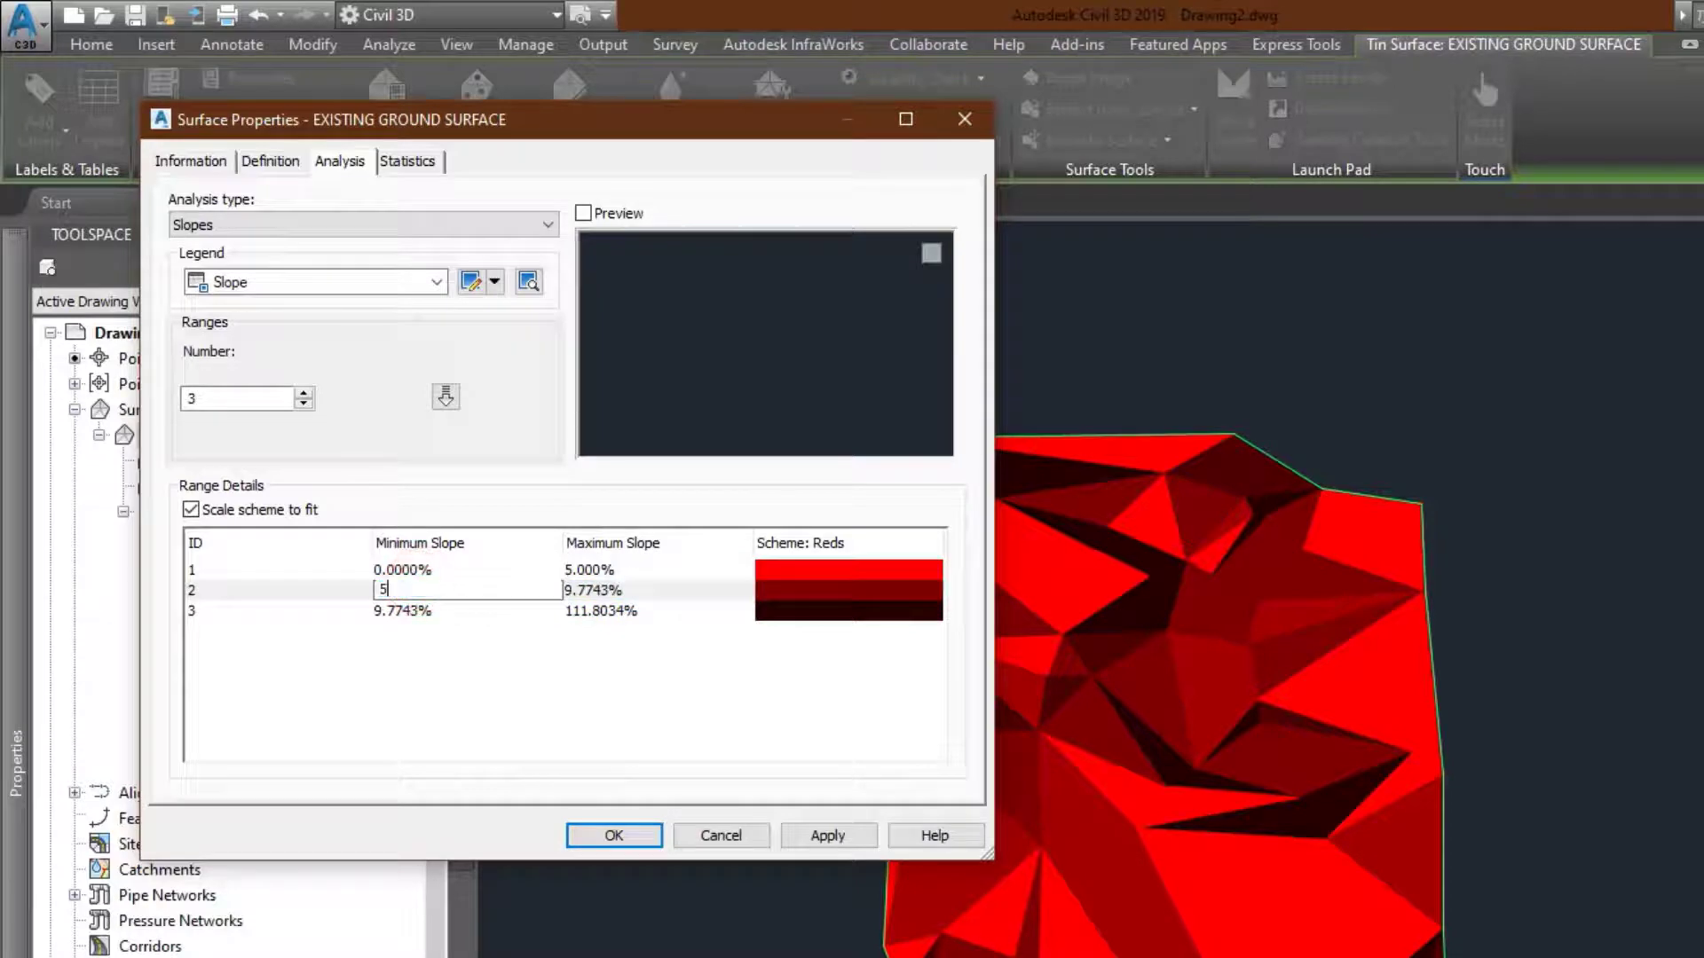
text(5)
- Set the boundary between slope ranges 2 and 3 to 10%, as range 2's maximum and range 3's minimum
click(596, 590)
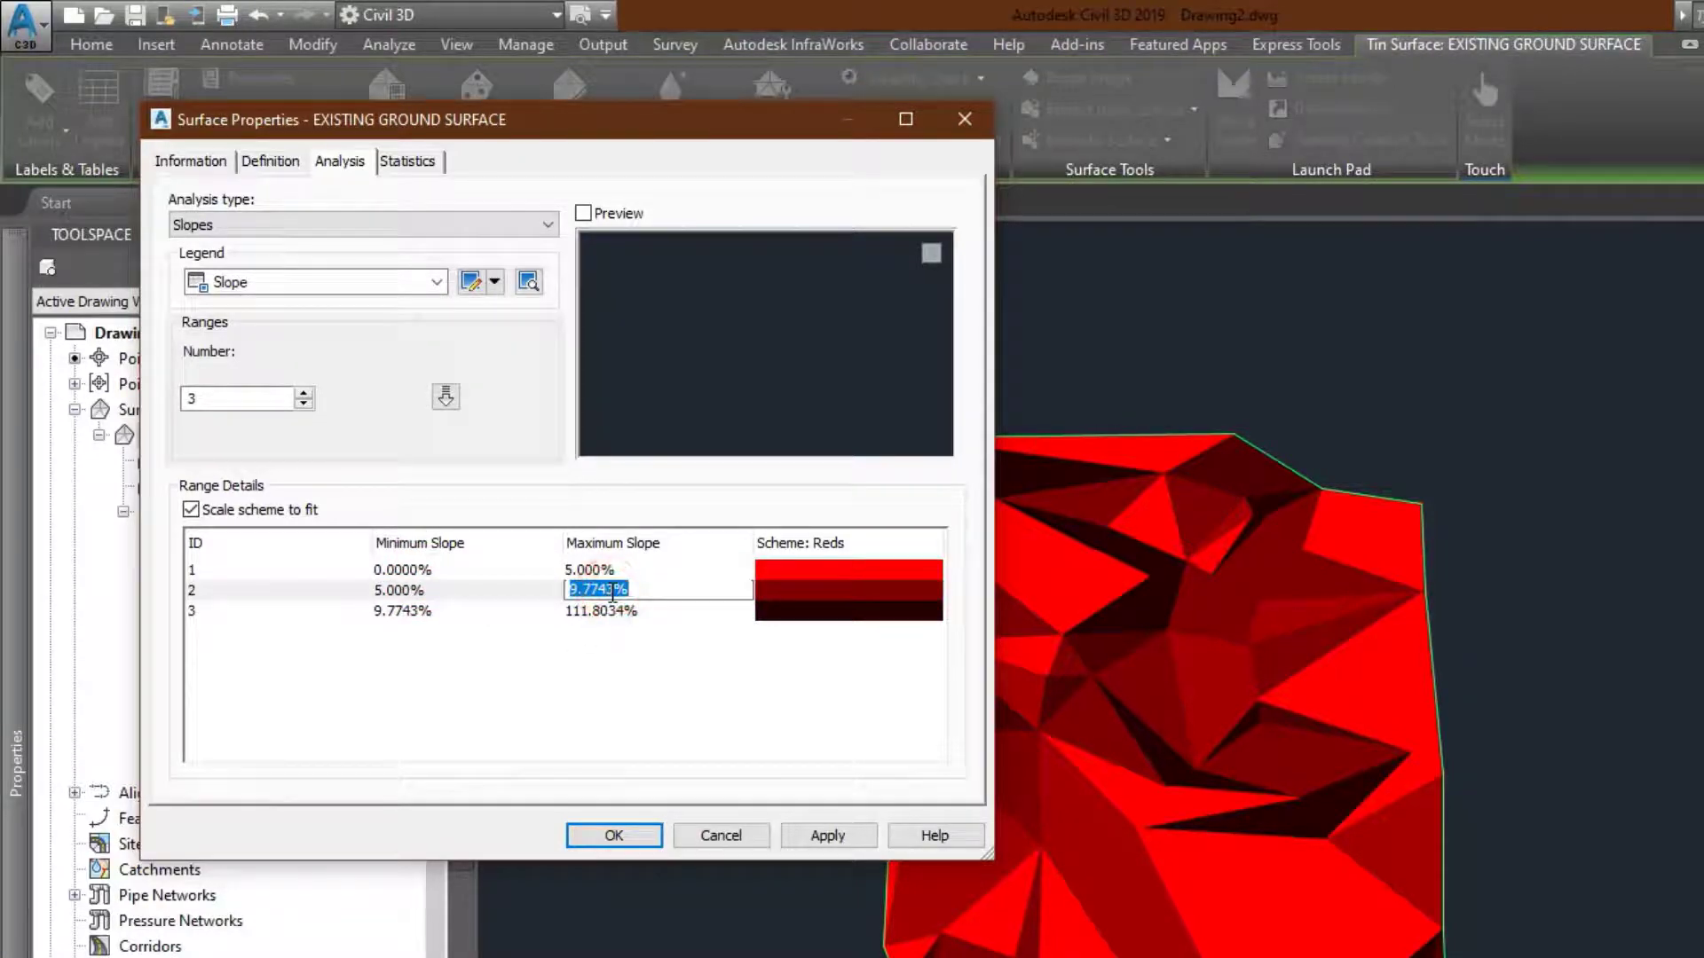
click(541, 683)
click(437, 612)
click(434, 610)
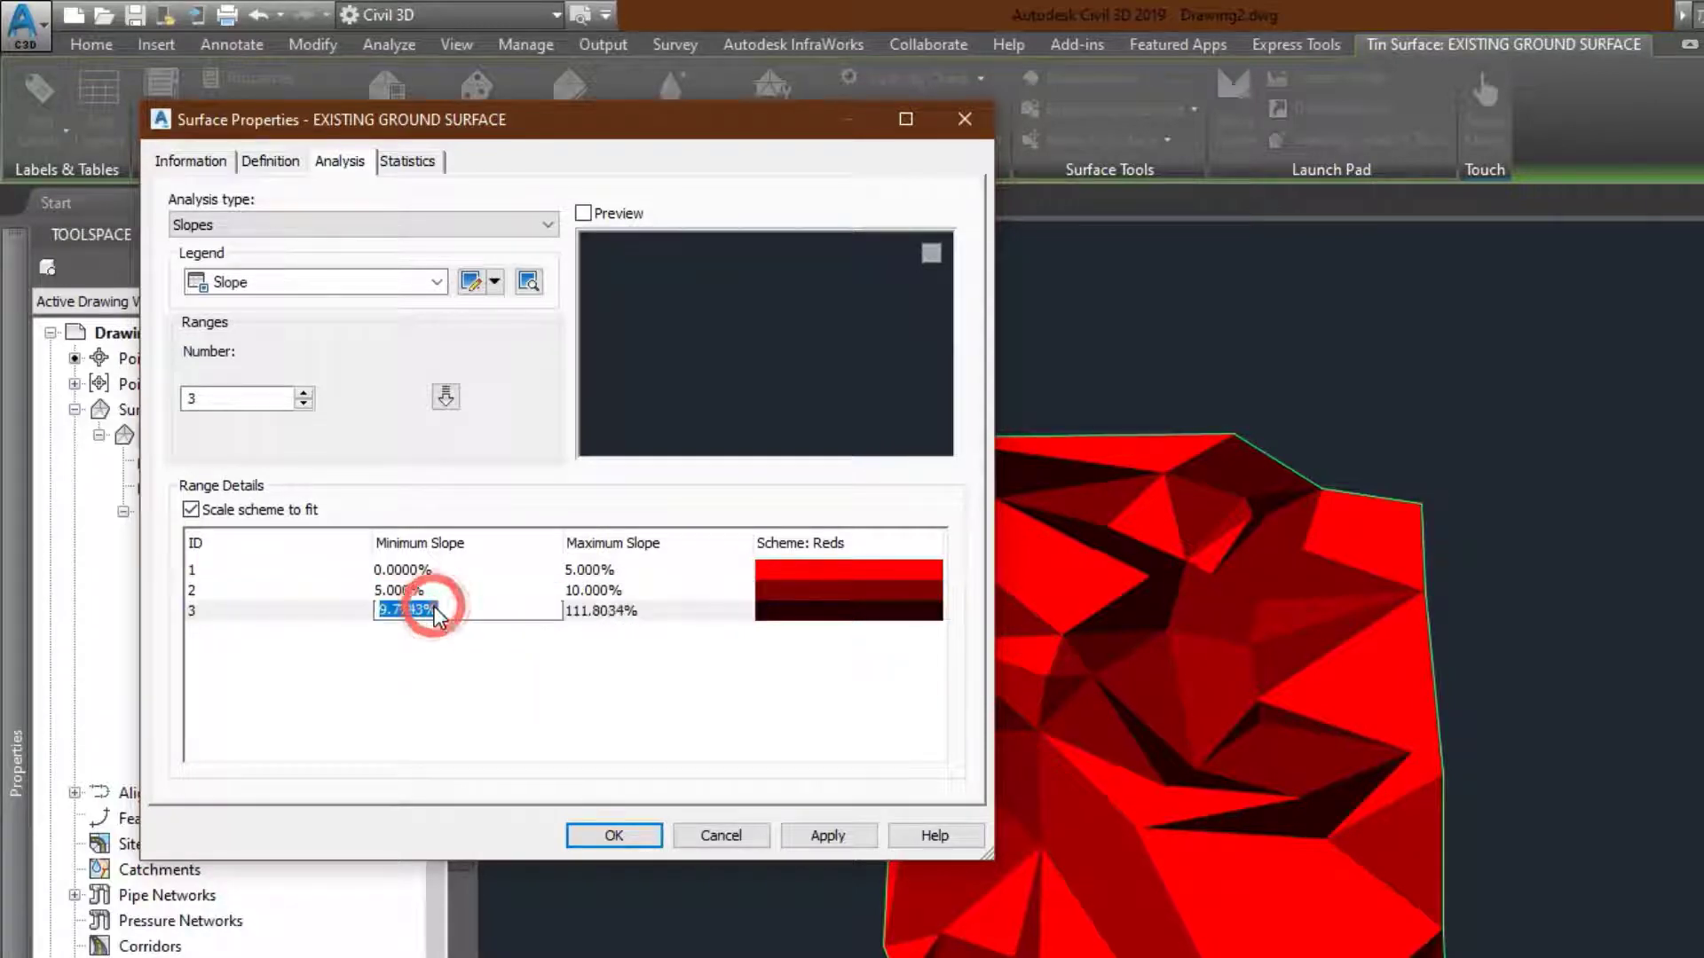
click(457, 655)
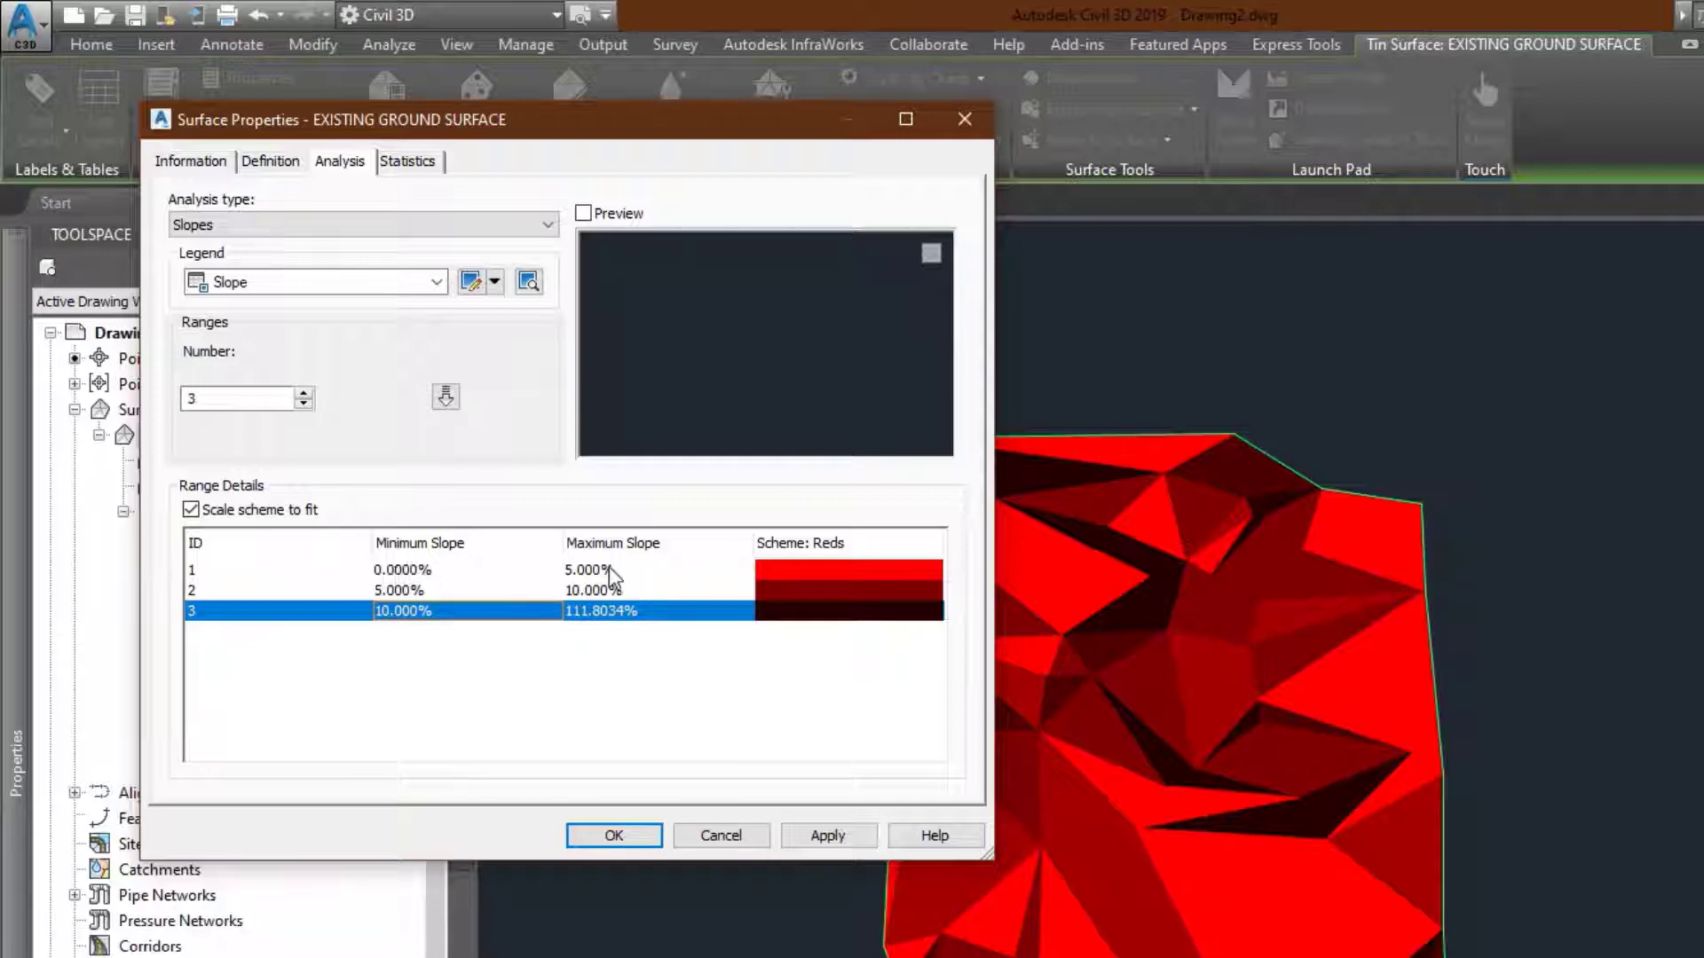
- Change the scheme color of slope range 1 (0–5%) to green, index color 72
click(799, 573)
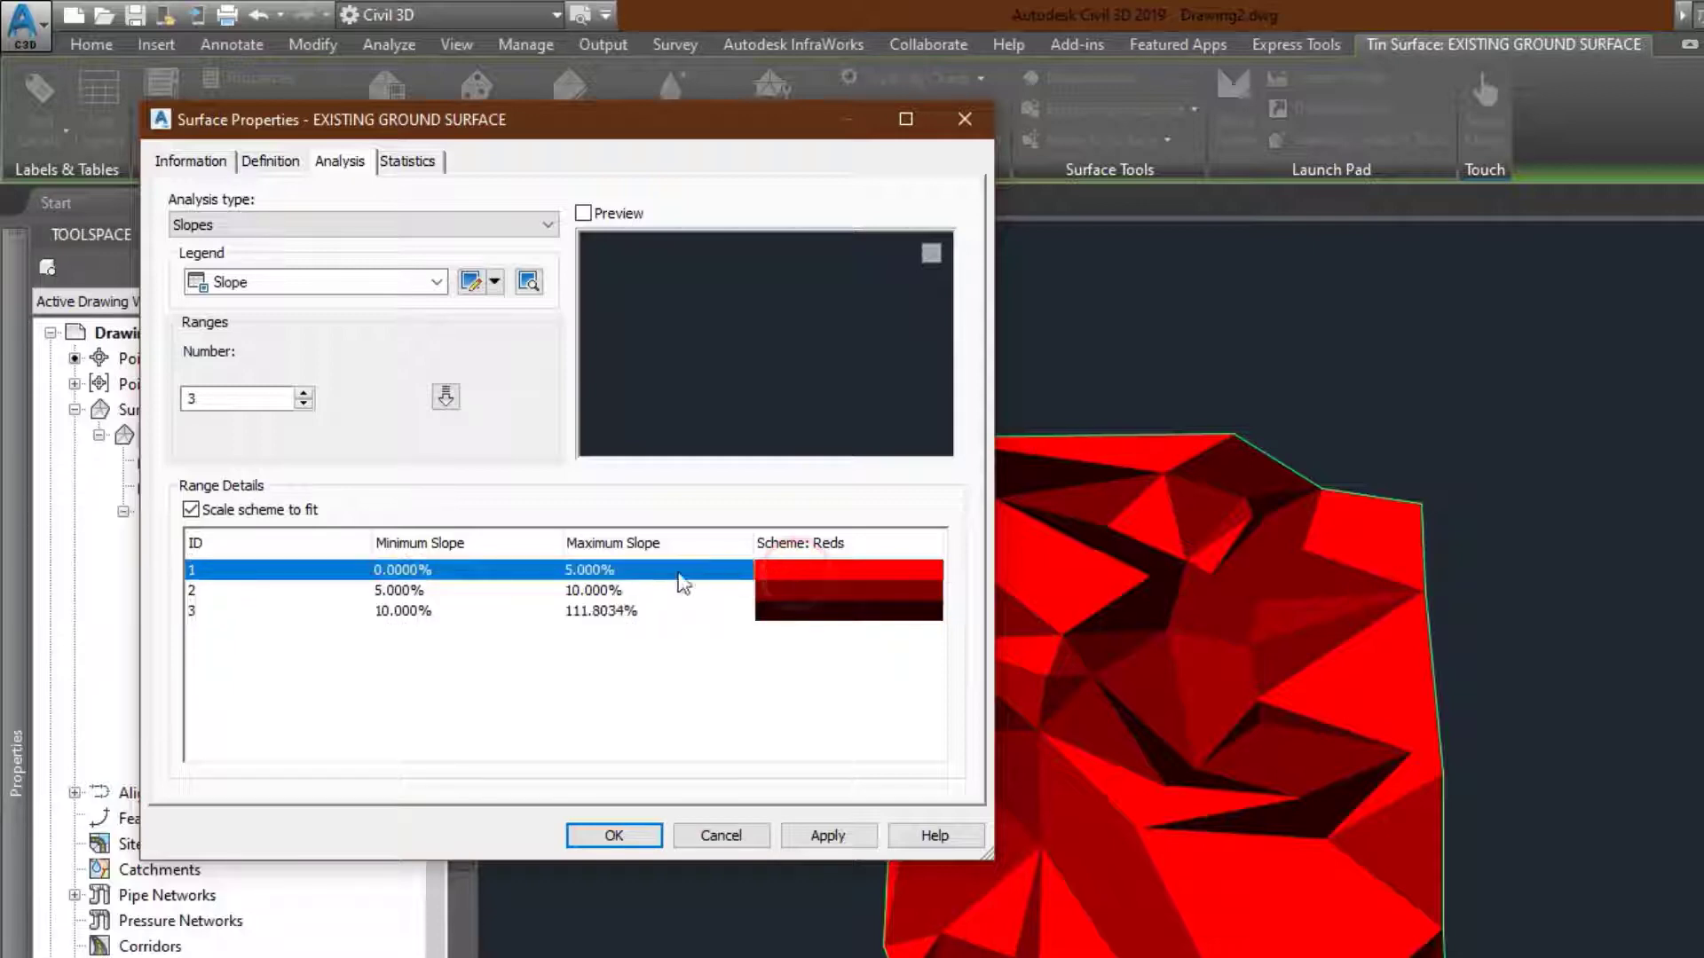
click(785, 581)
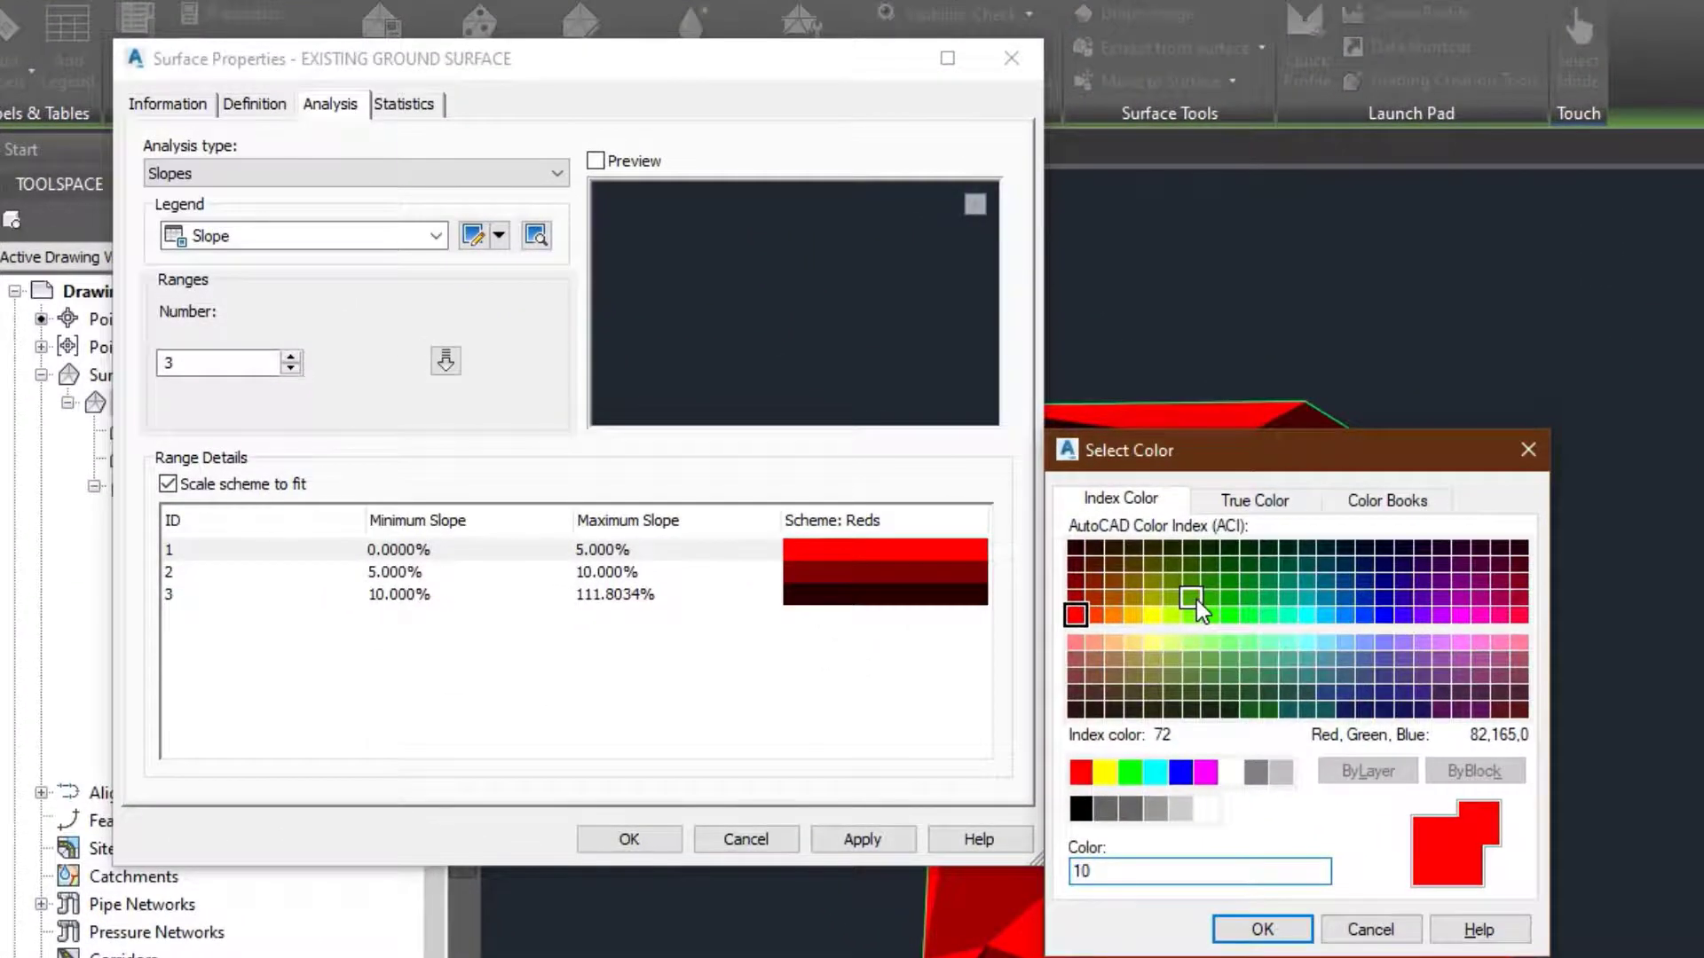
click(1197, 600)
click(1262, 930)
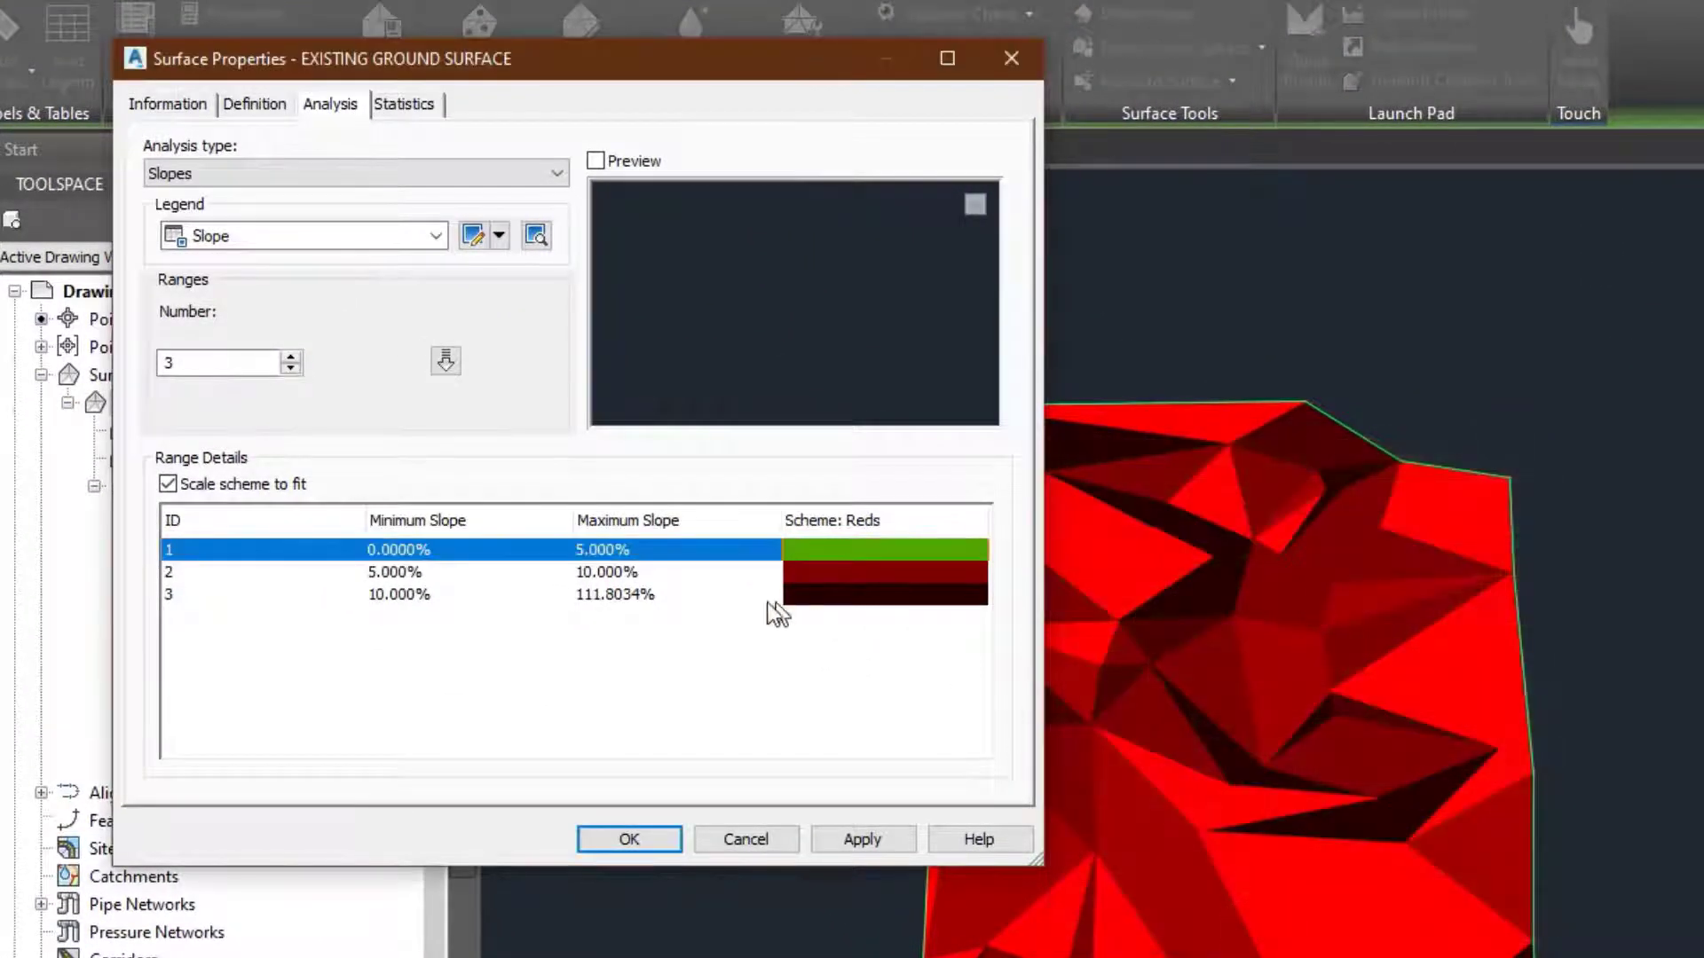
- Change the scheme color of slope range 2 (5–10%) to yellow, index color 50
click(829, 567)
click(902, 572)
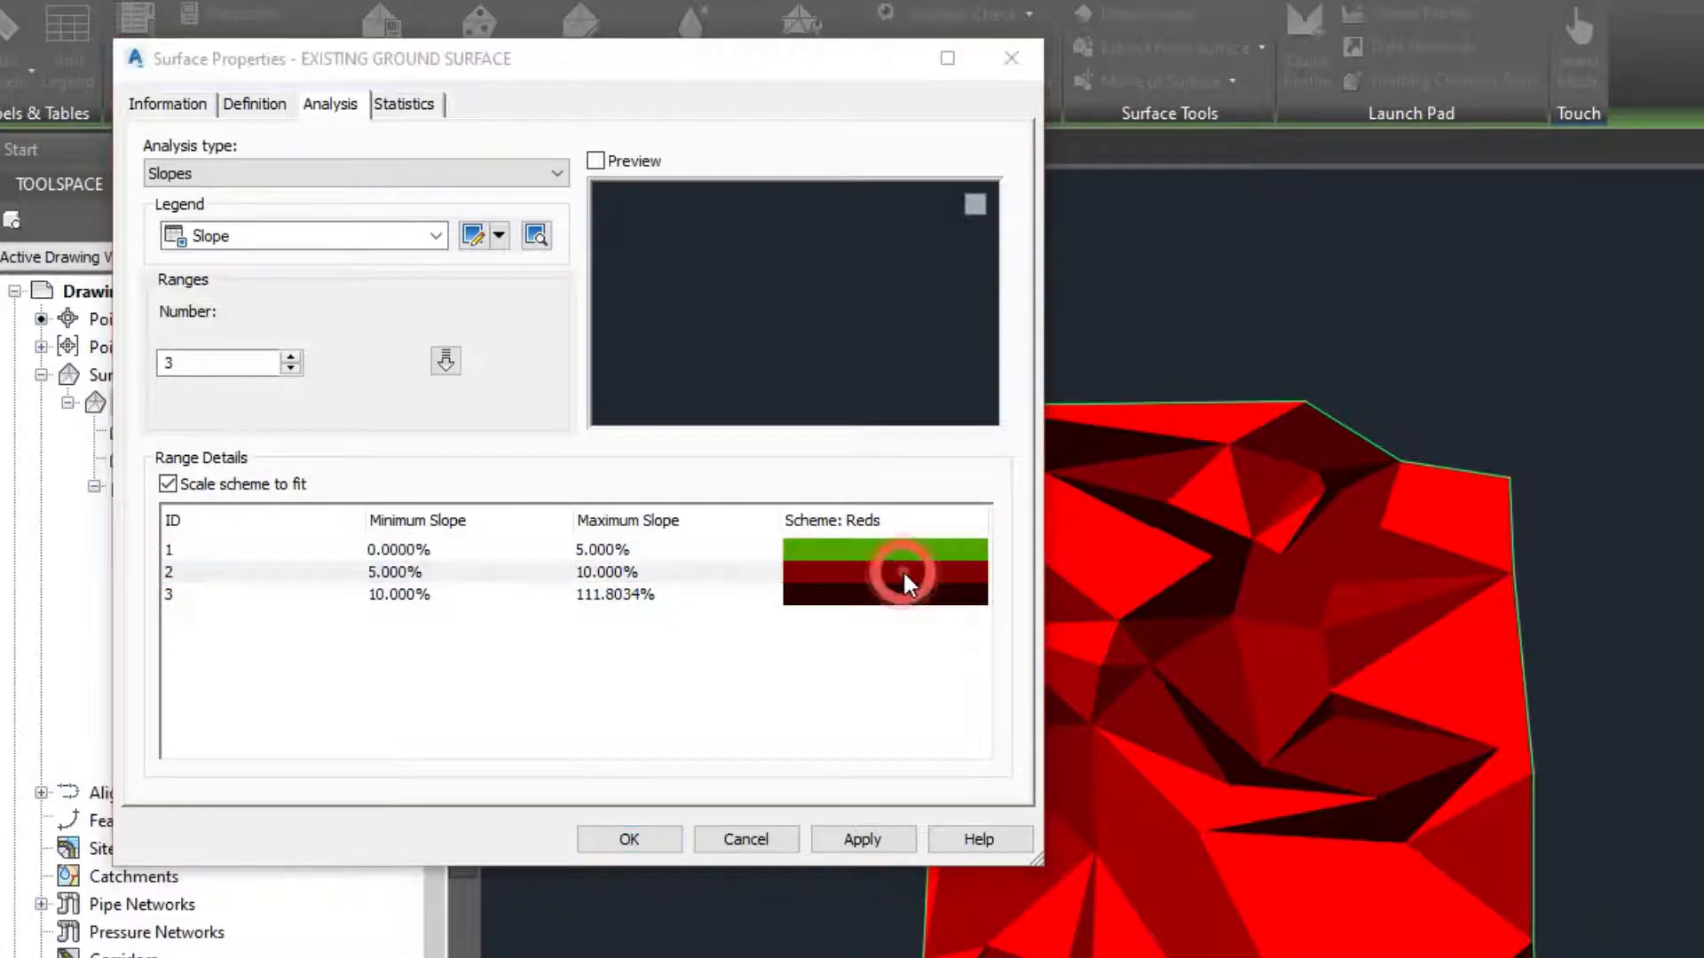
click(1141, 622)
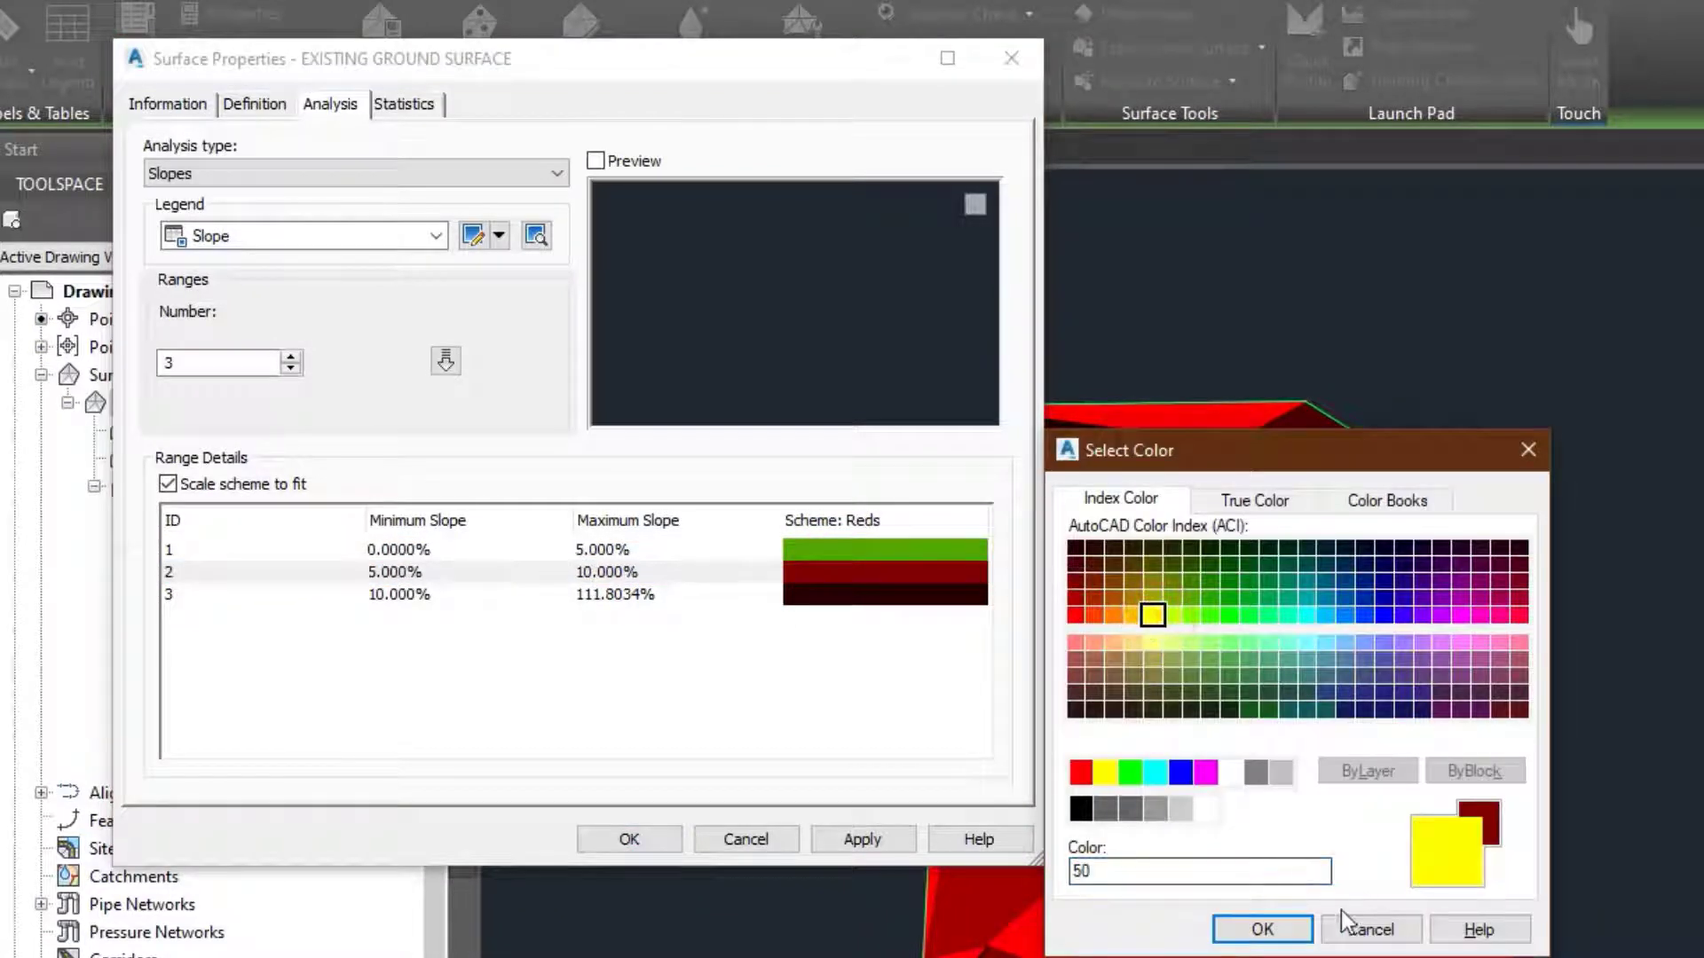
click(1262, 930)
- Change the scheme color of slope range 3 (above 10%) to red, index color 10
click(905, 596)
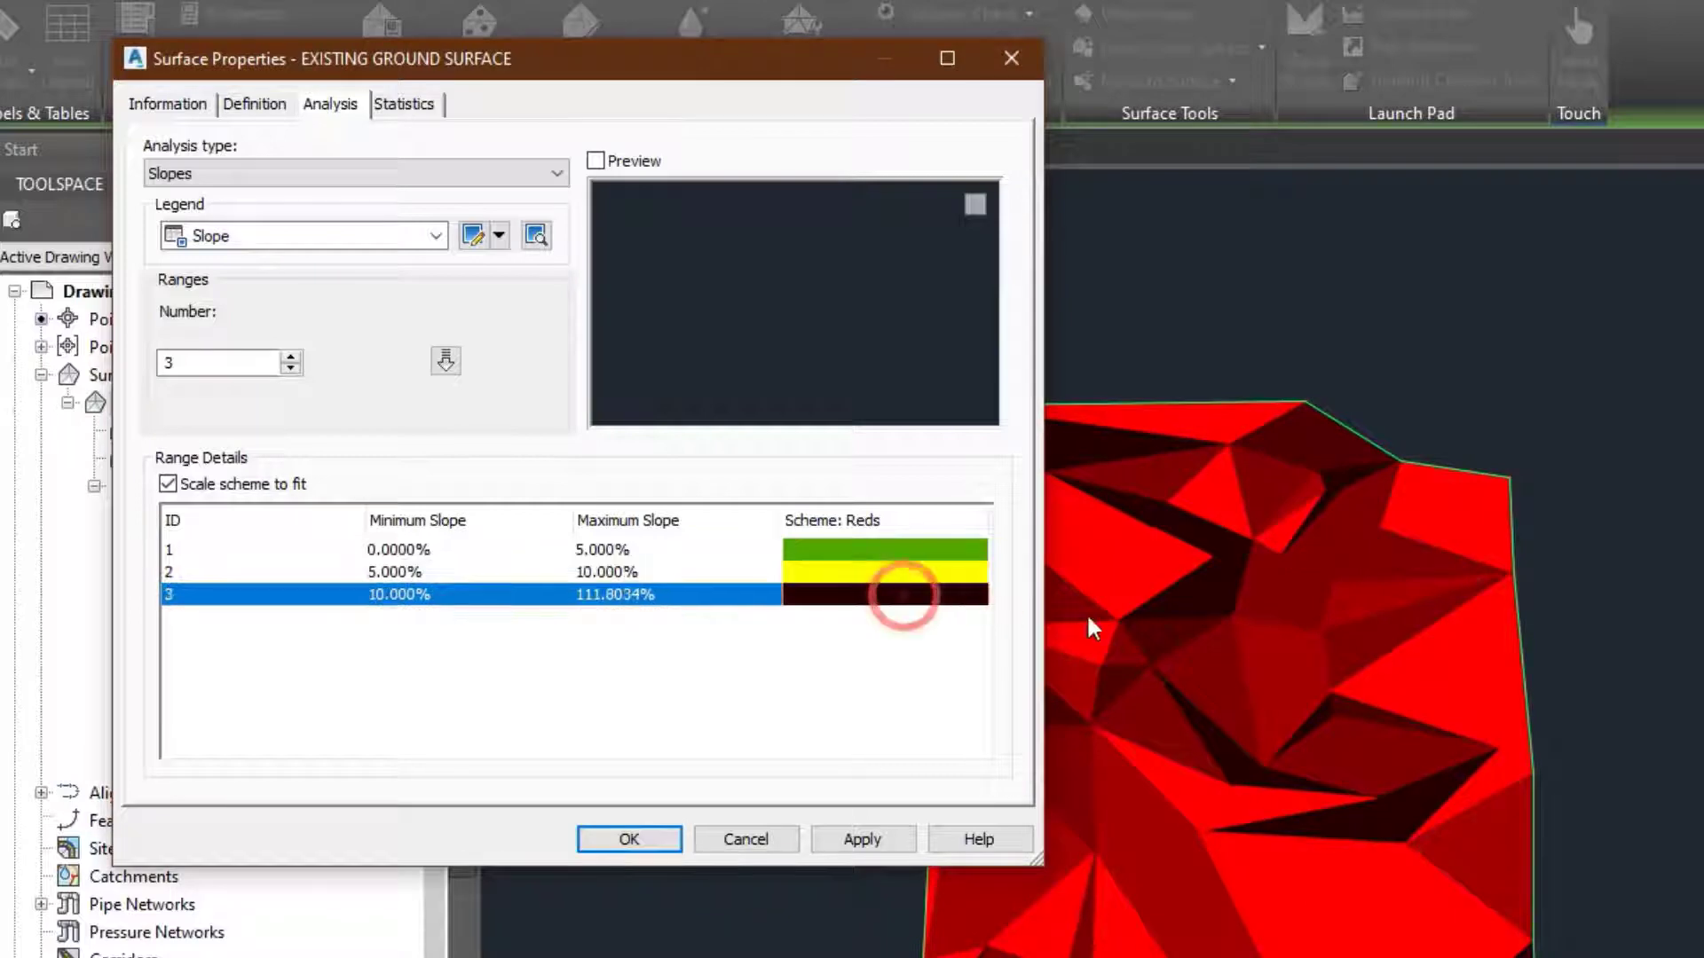
click(919, 600)
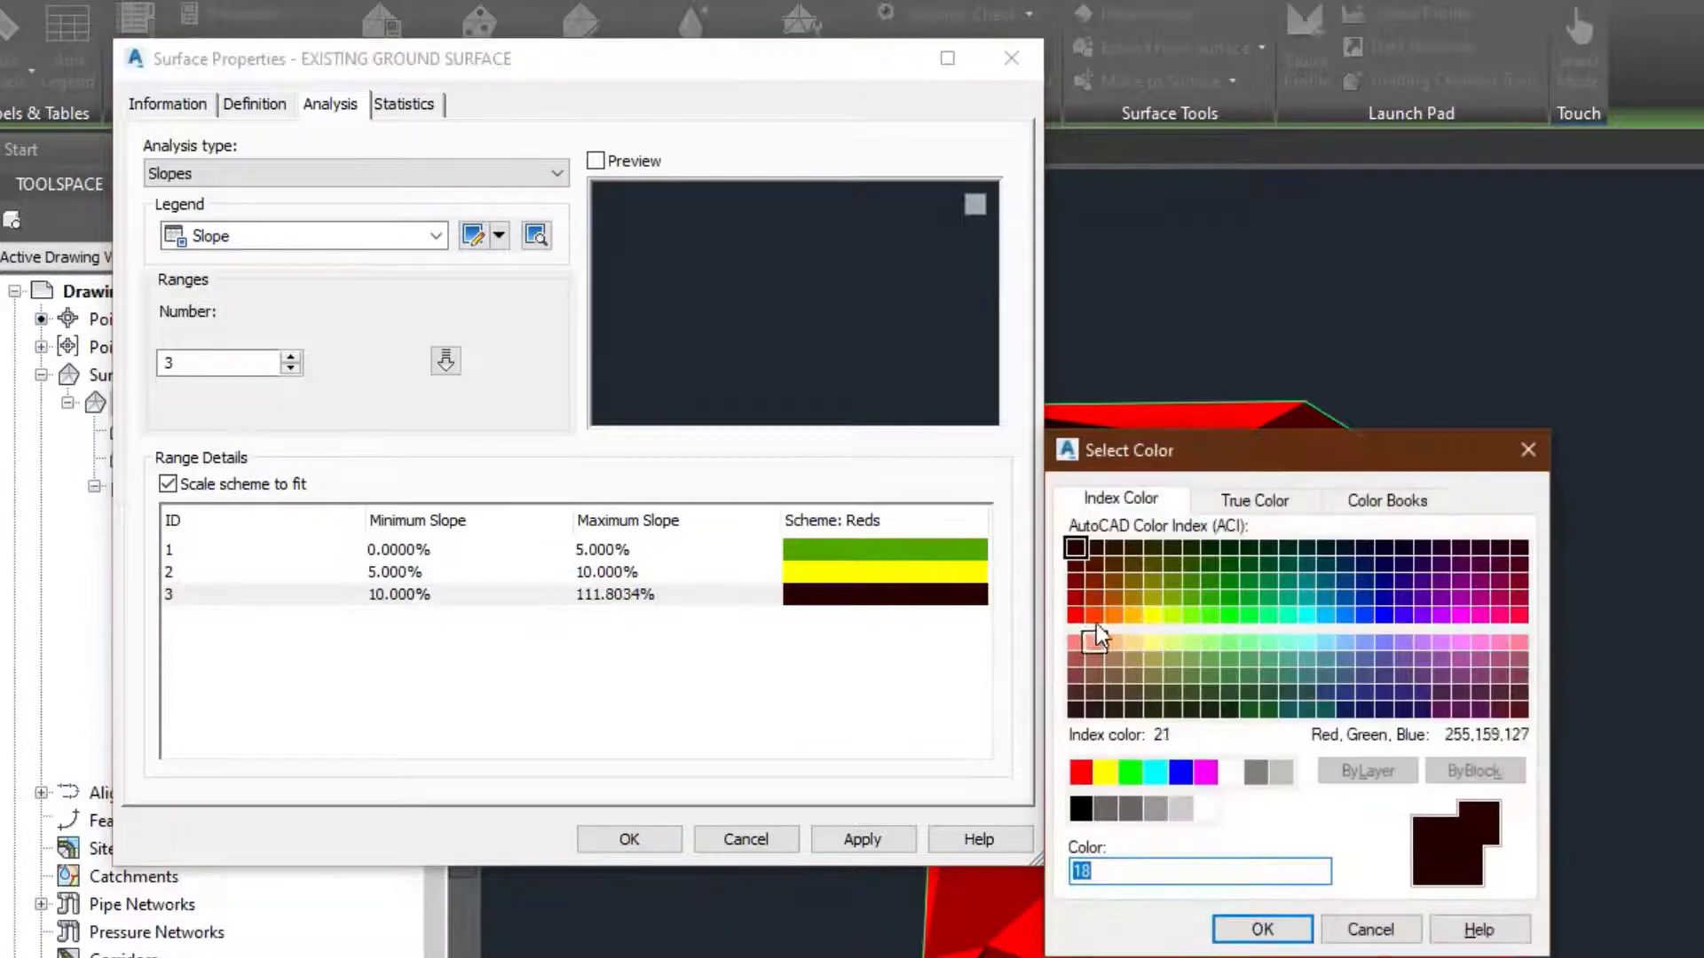
click(1091, 617)
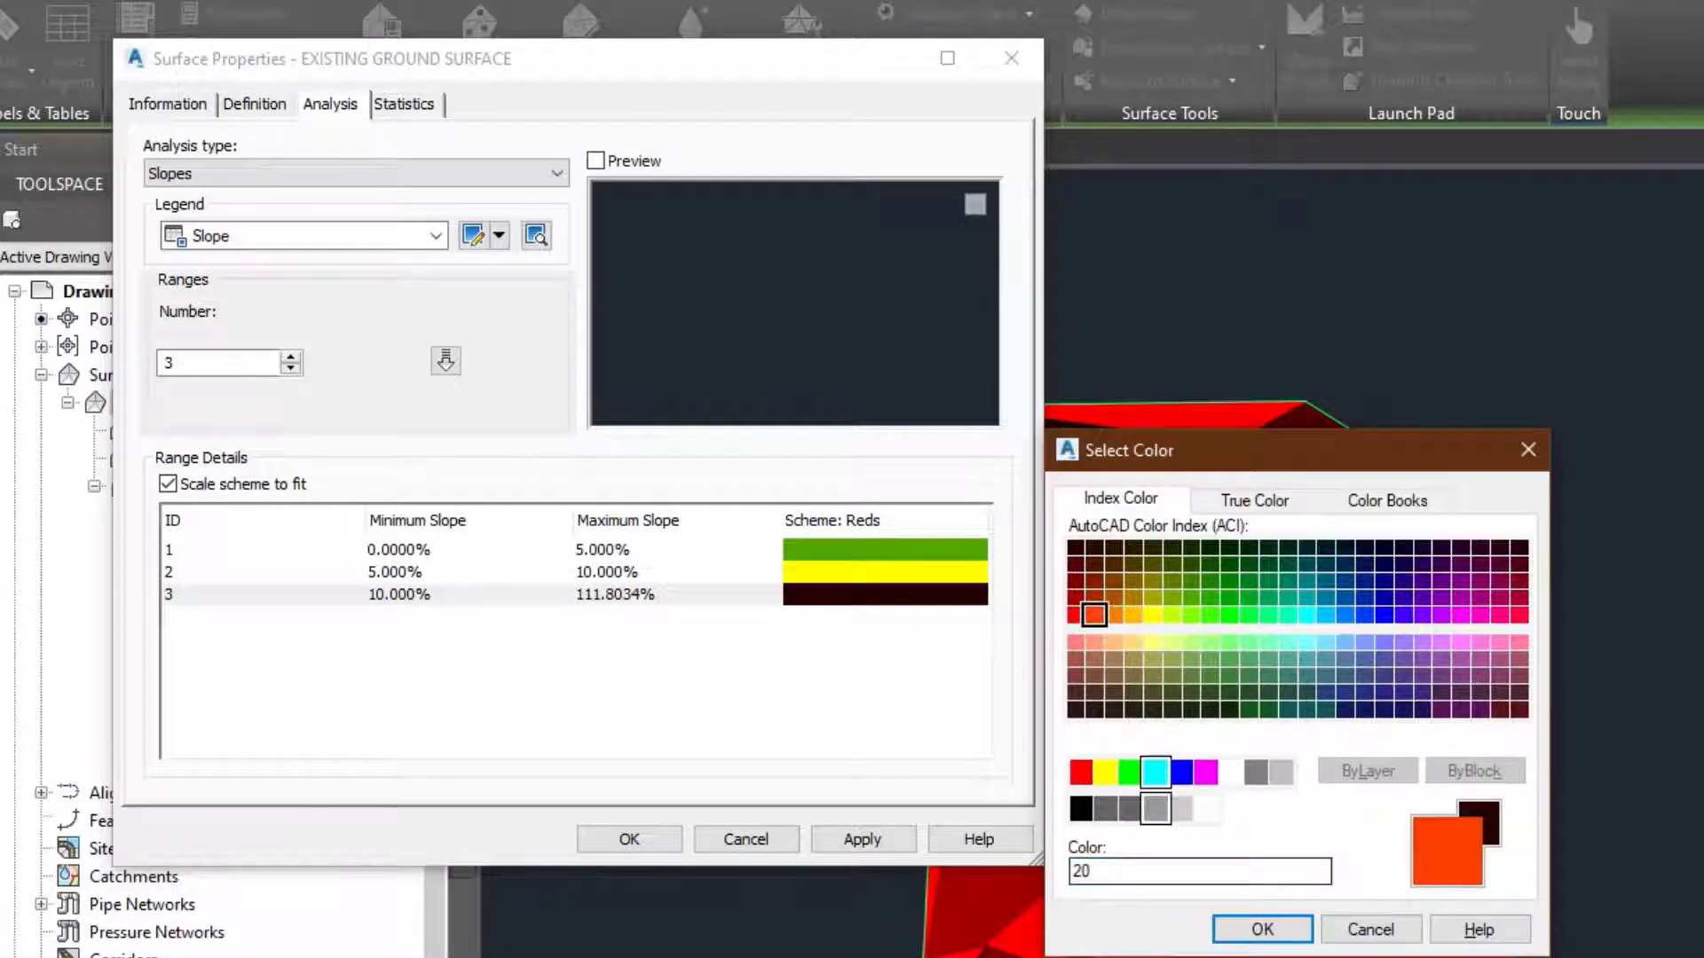
click(1072, 618)
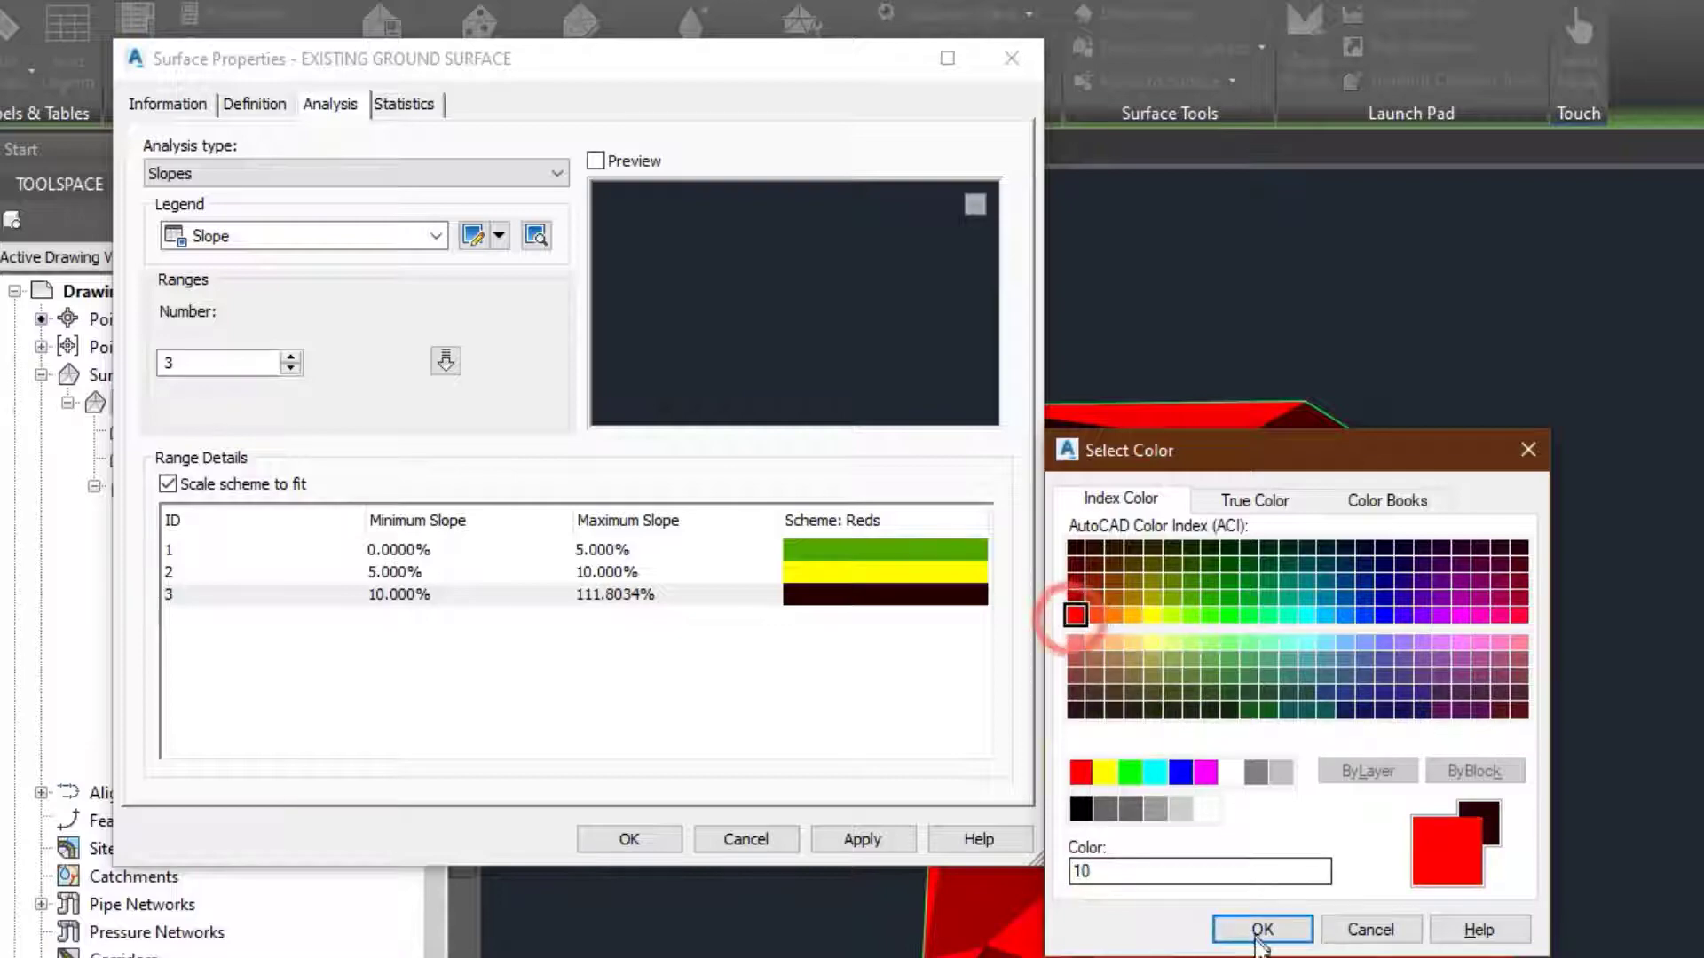
click(1261, 929)
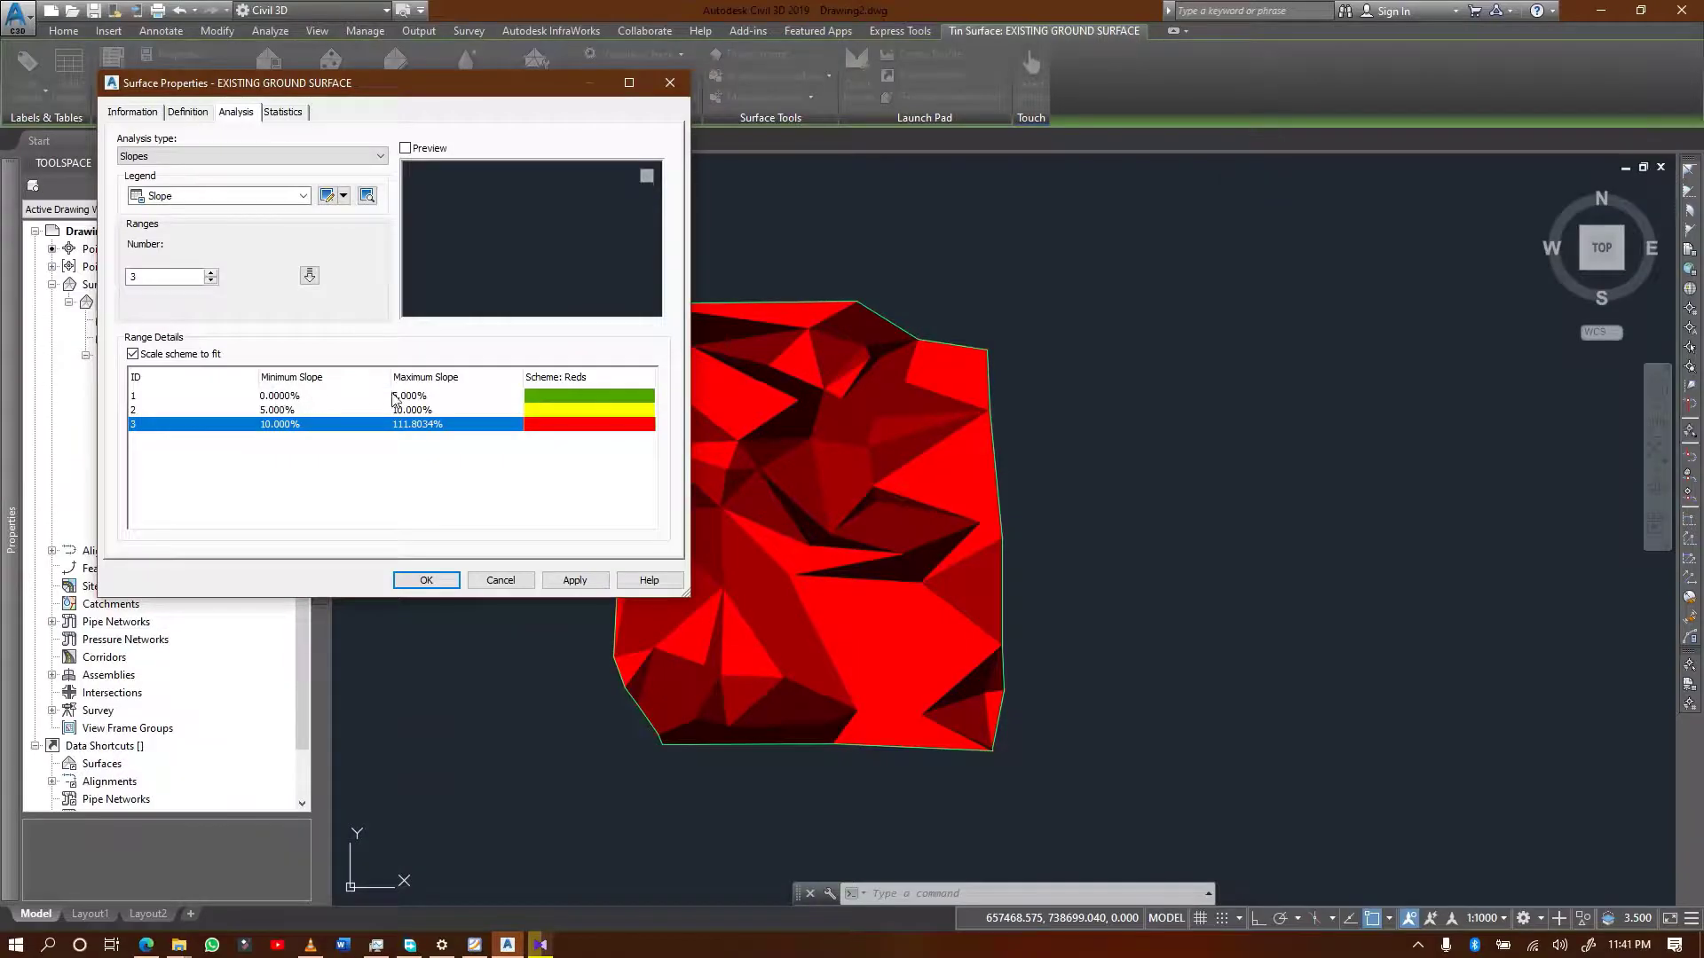
- Check the slope range limits, apply the slope analysis to the existing ground surface and close its properties
click(393, 397)
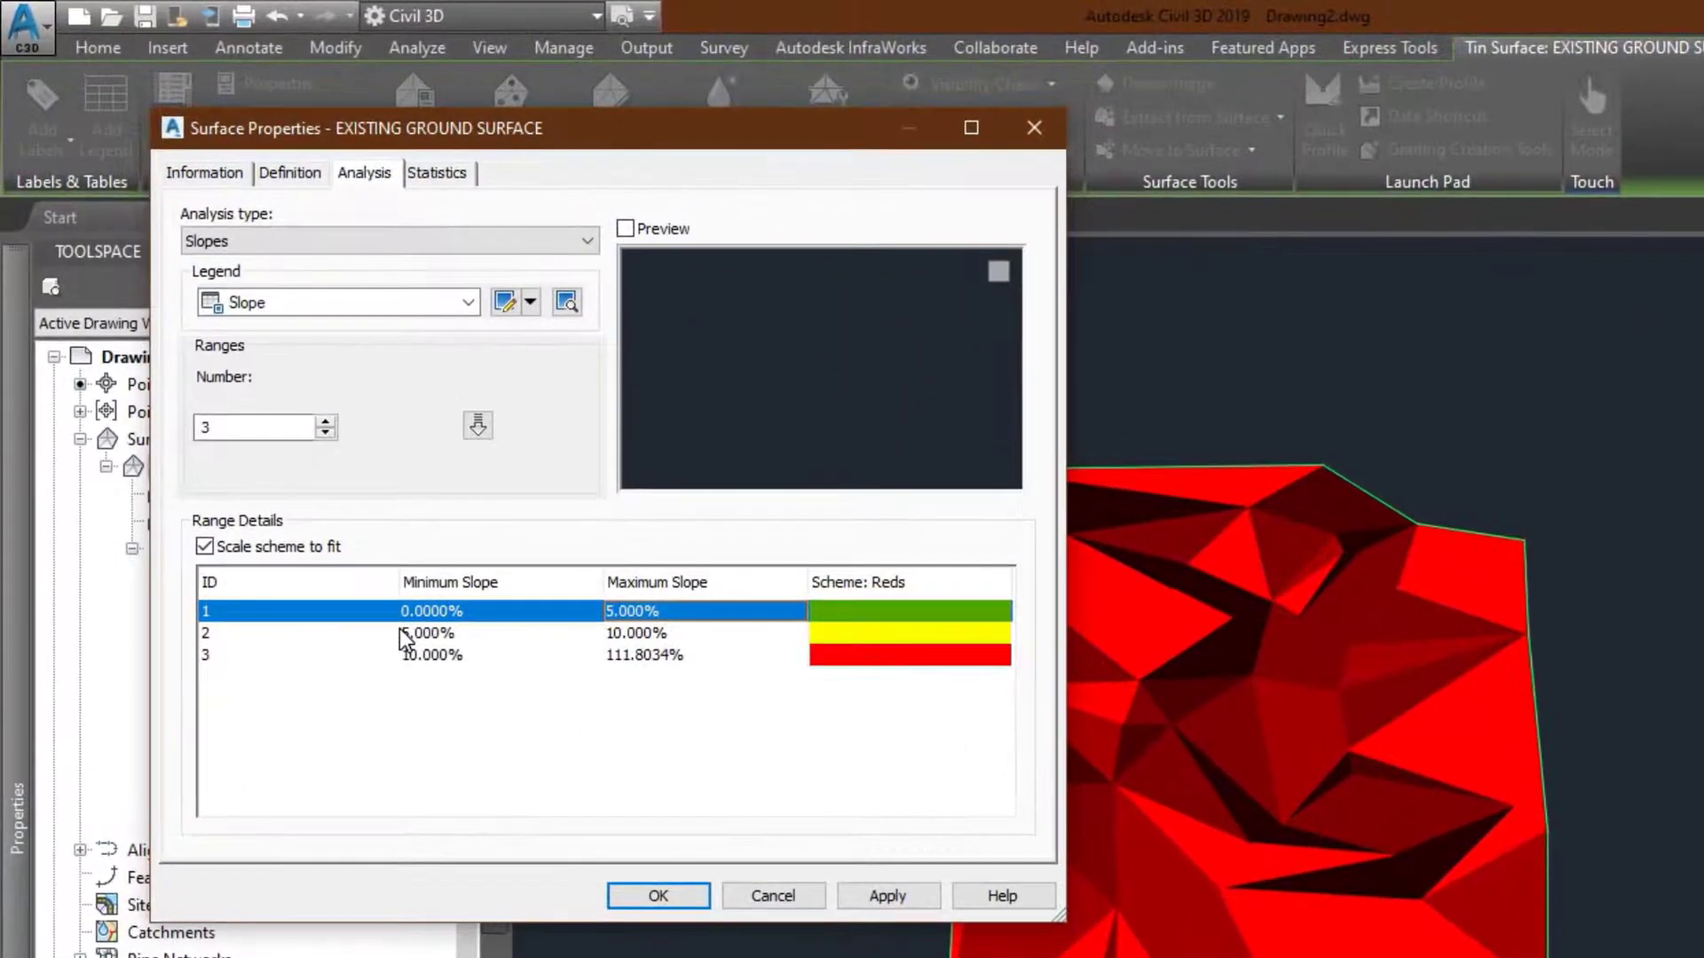
click(262, 409)
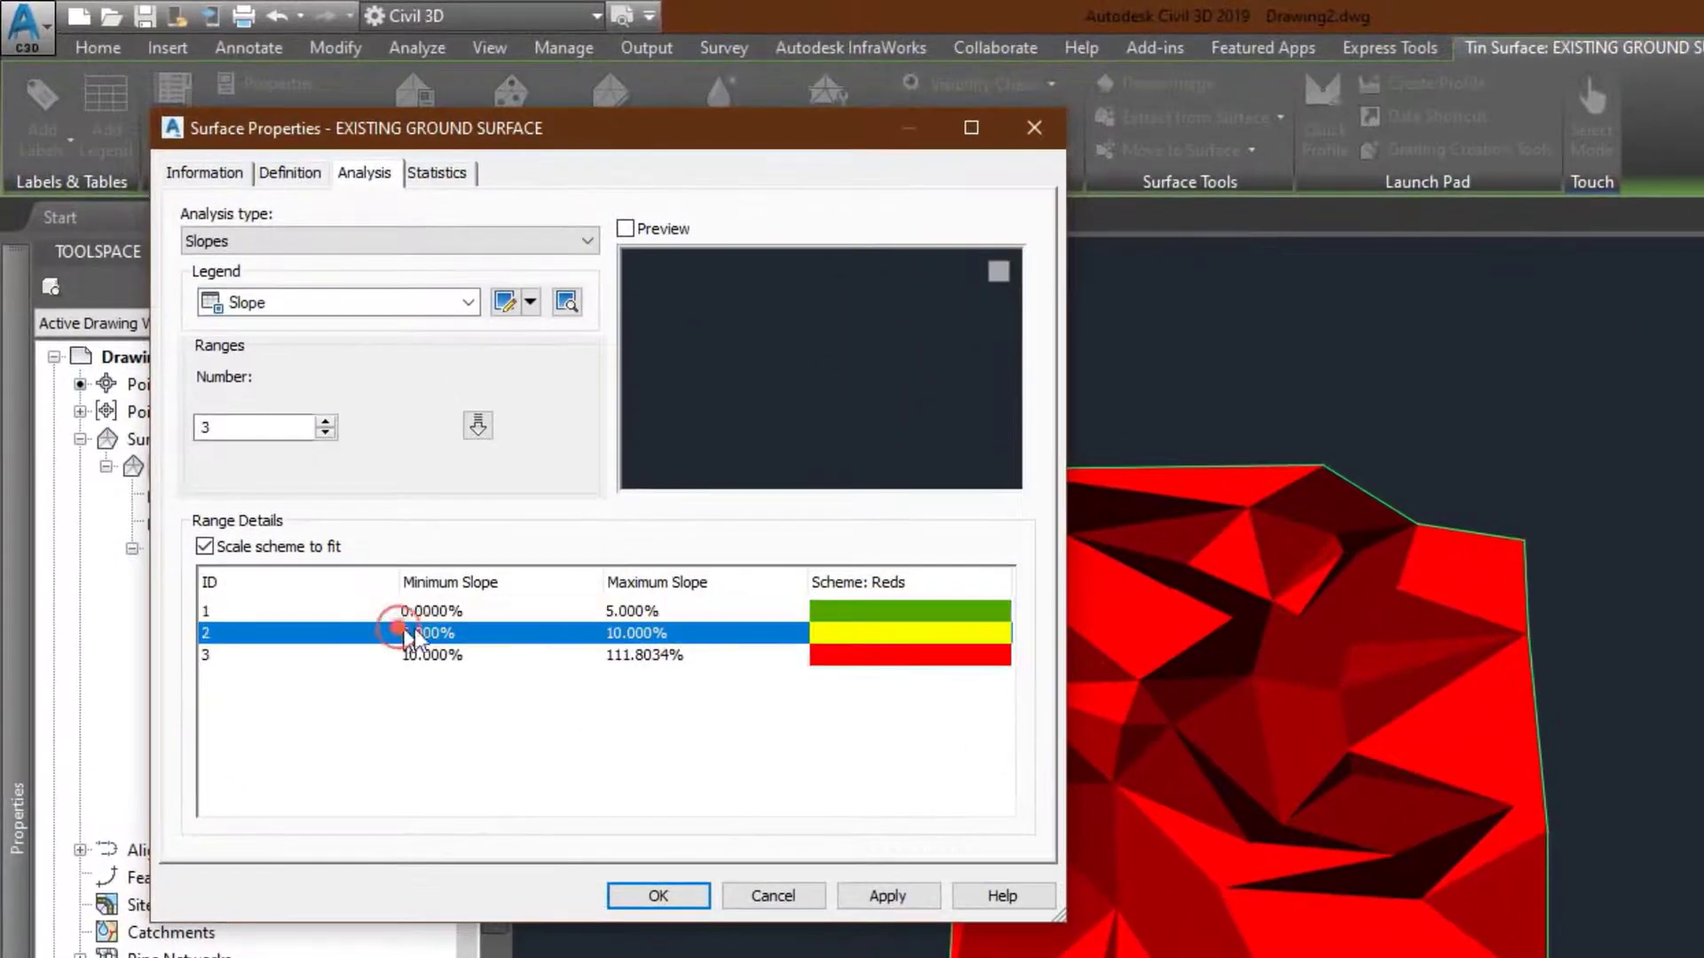
click(629, 612)
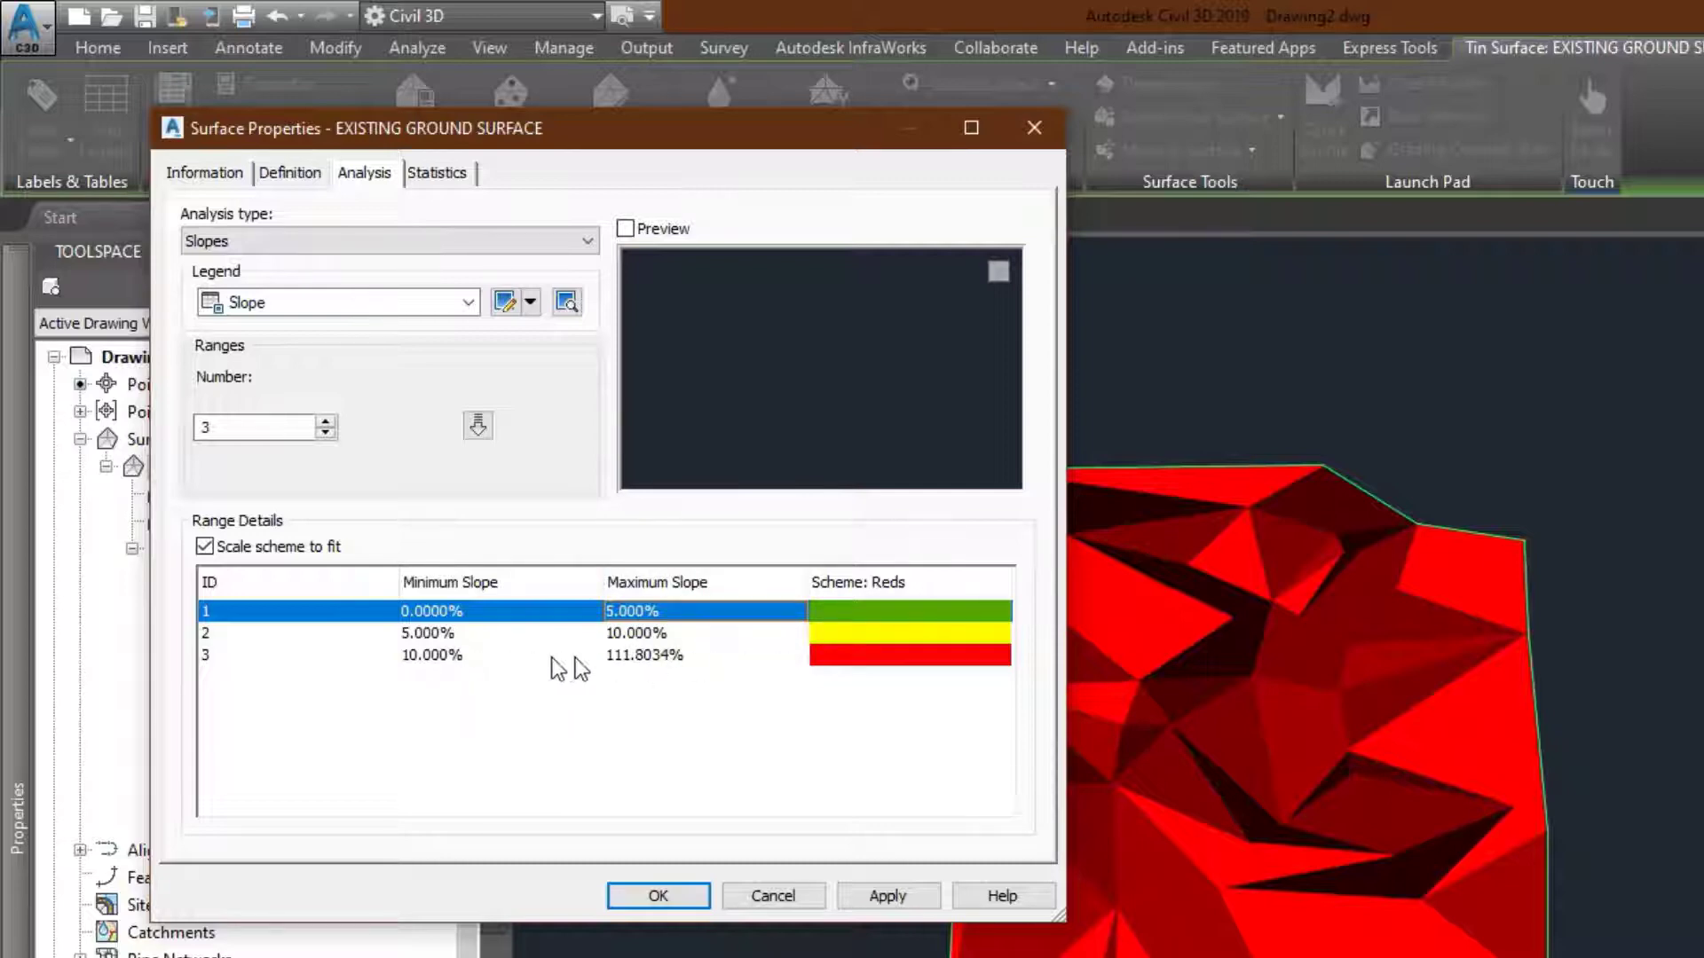
click(886, 896)
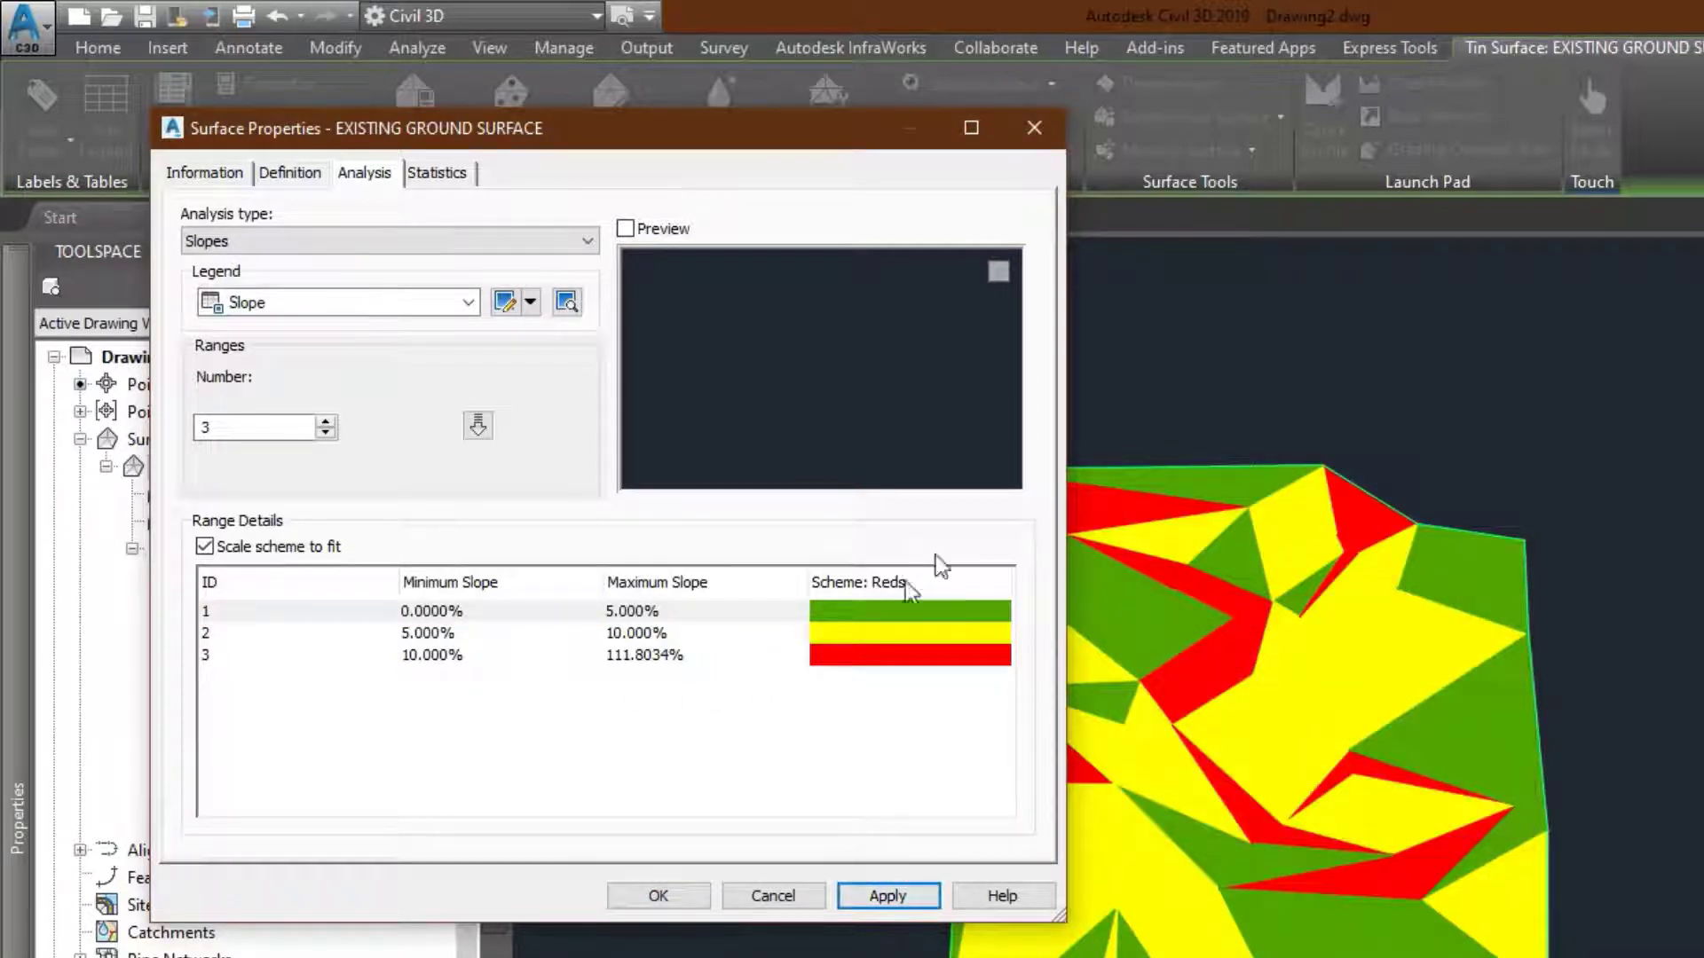
click(658, 897)
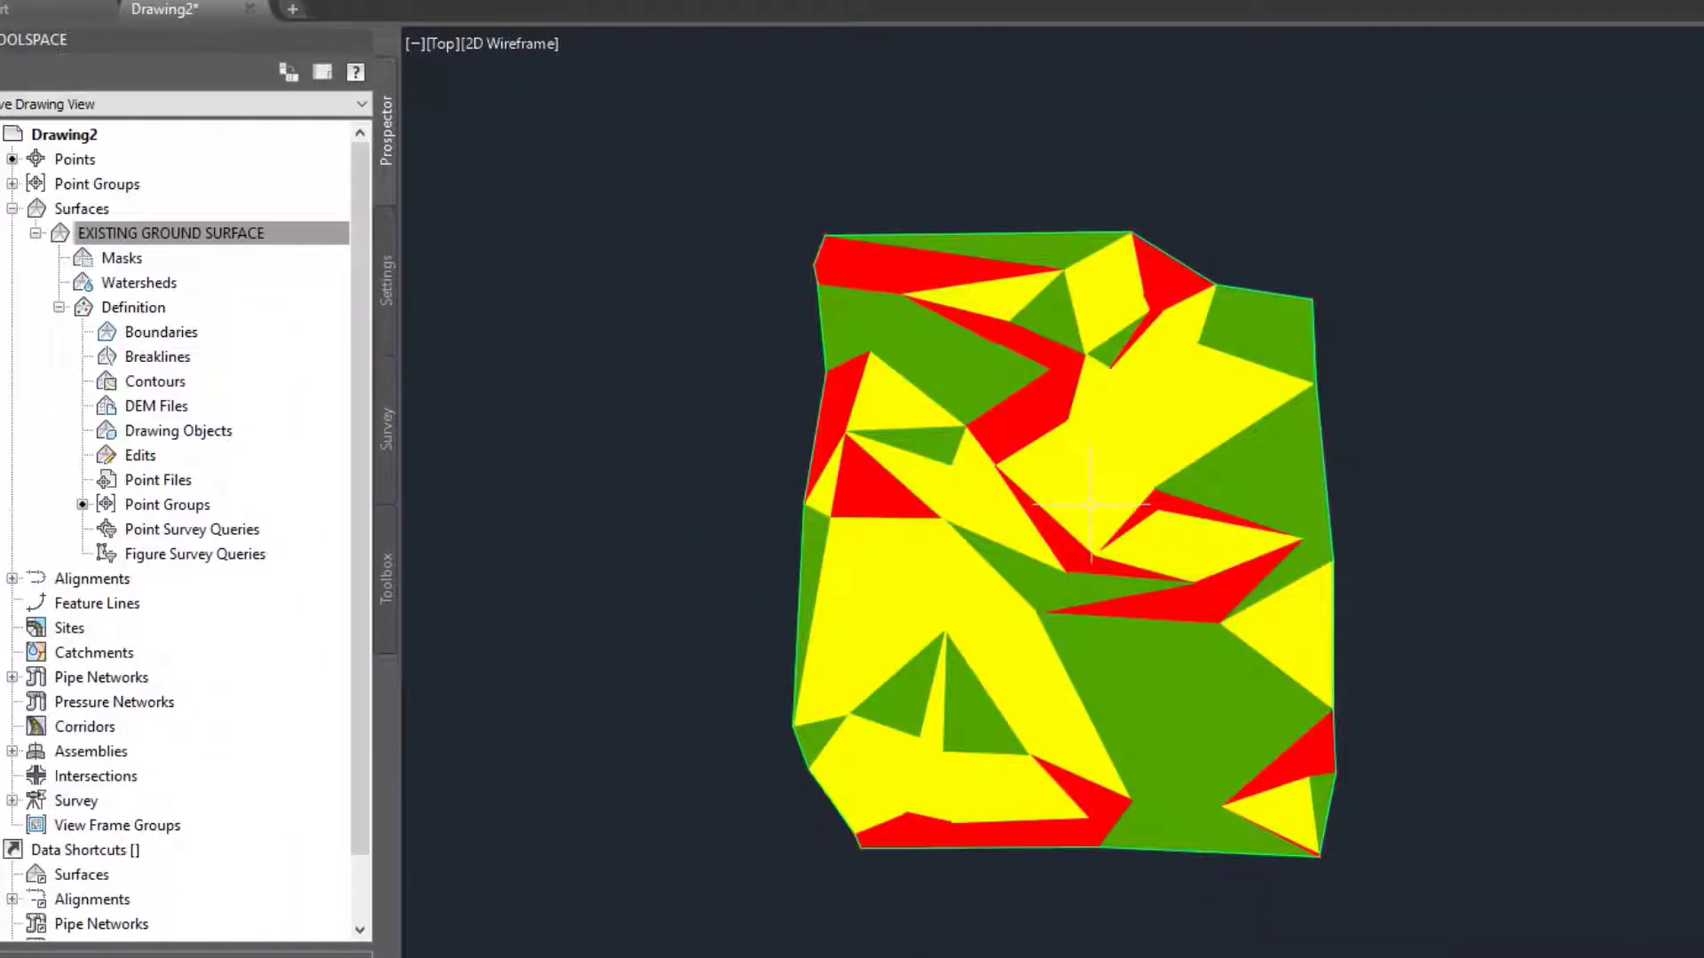
- Add a dynamic Slopes legend table for the existing ground surface in the empty area east of it
scroll(1042, 339, up, 8)
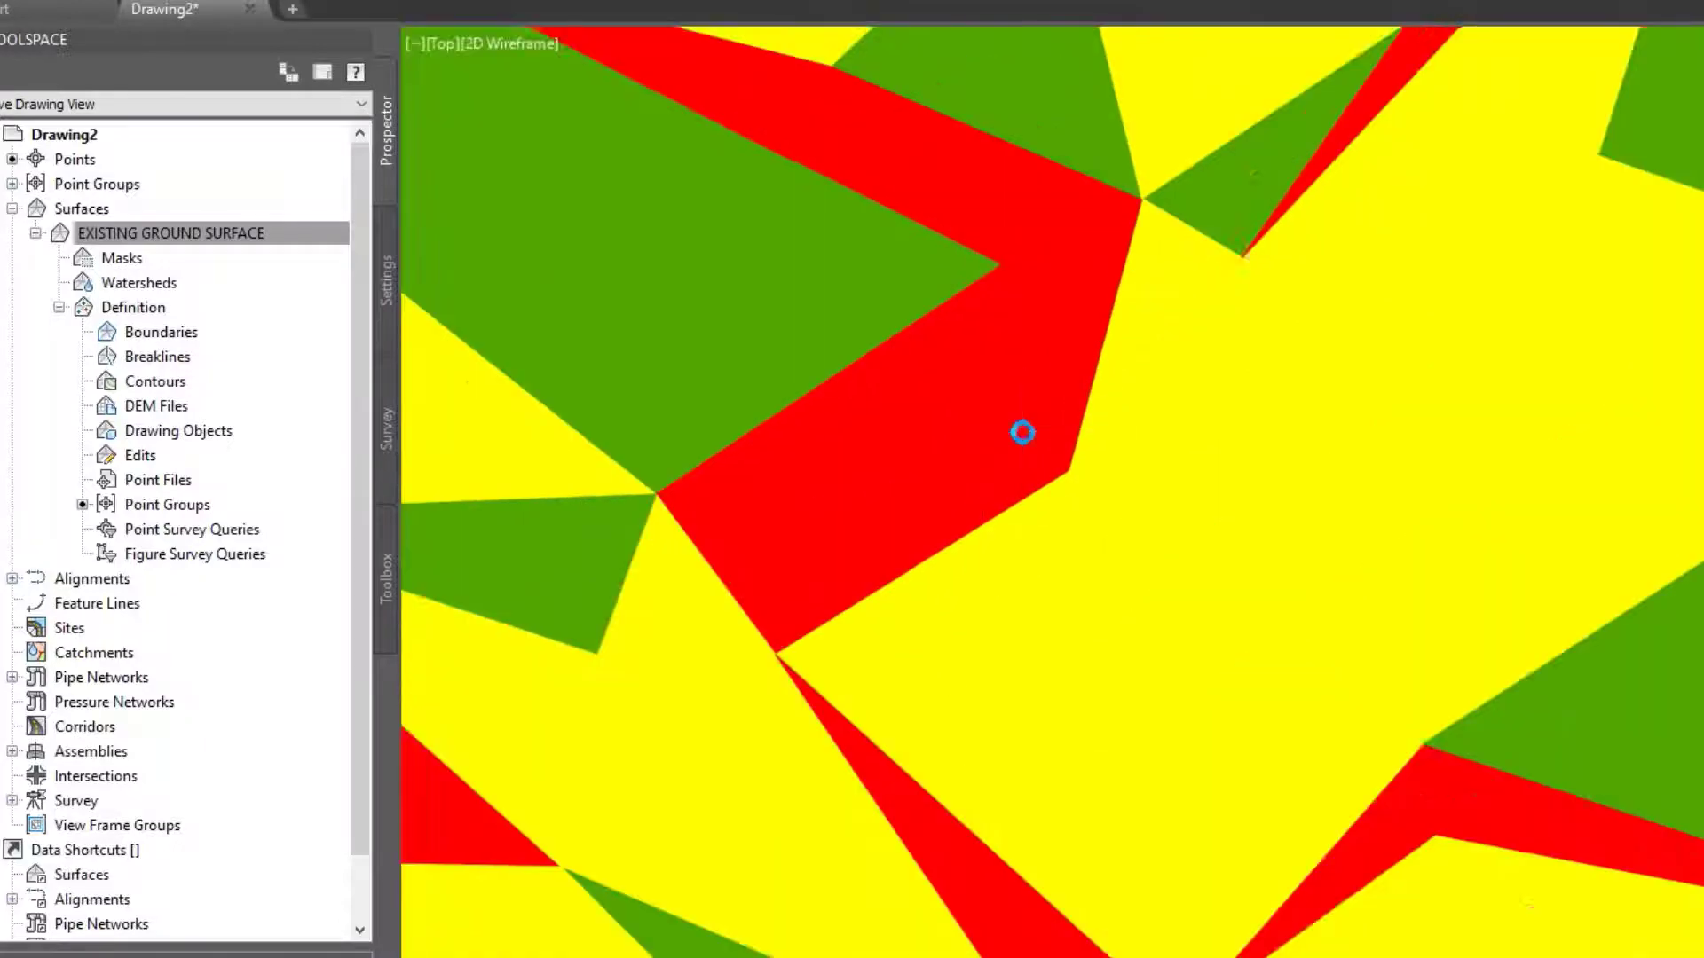
scroll(926, 425, down, 8)
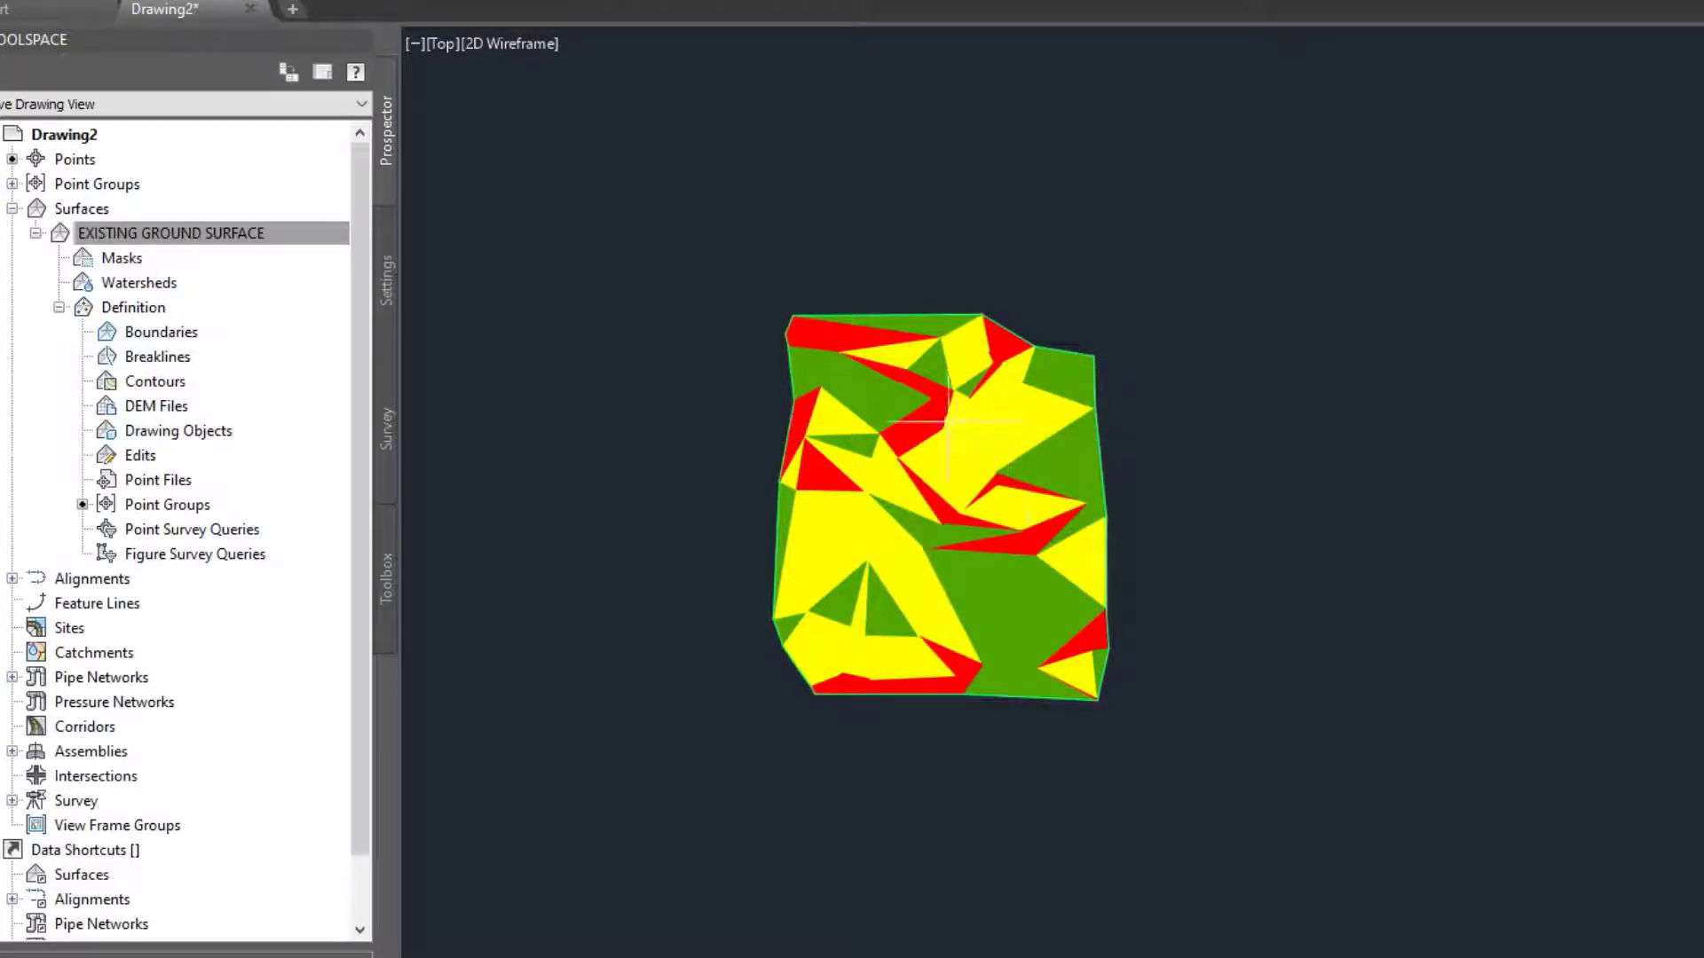
scroll(1093, 484, up, 3)
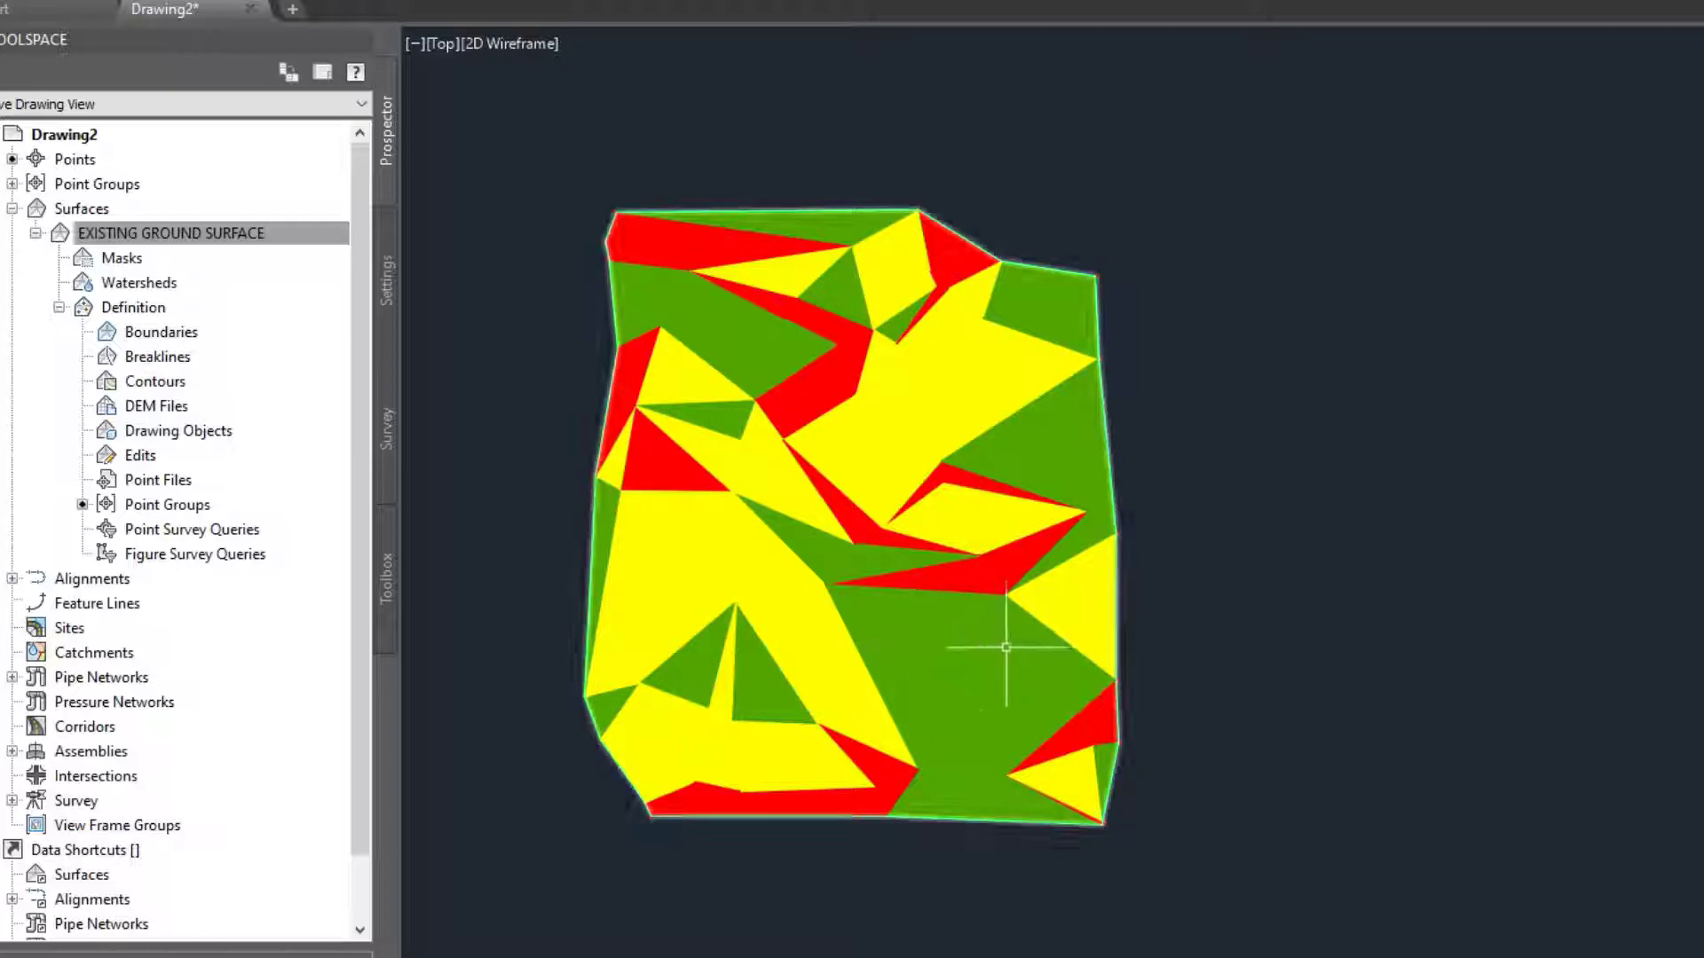
mouse_move(1004, 646)
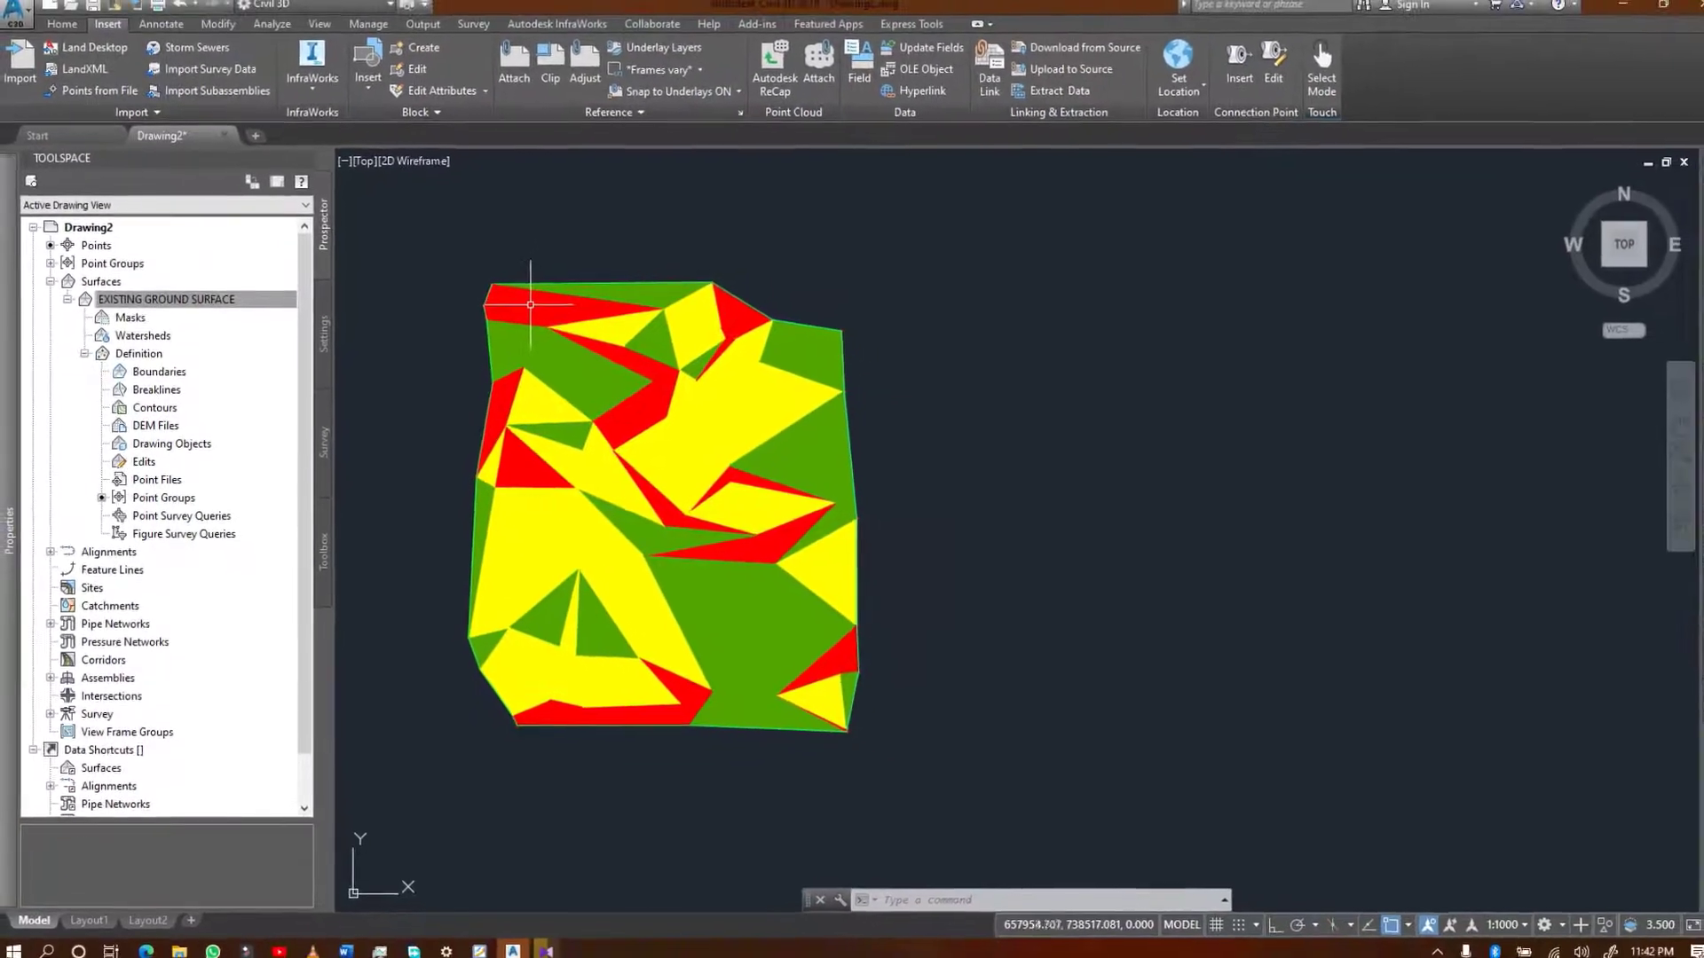
scroll(895, 392, down, 1)
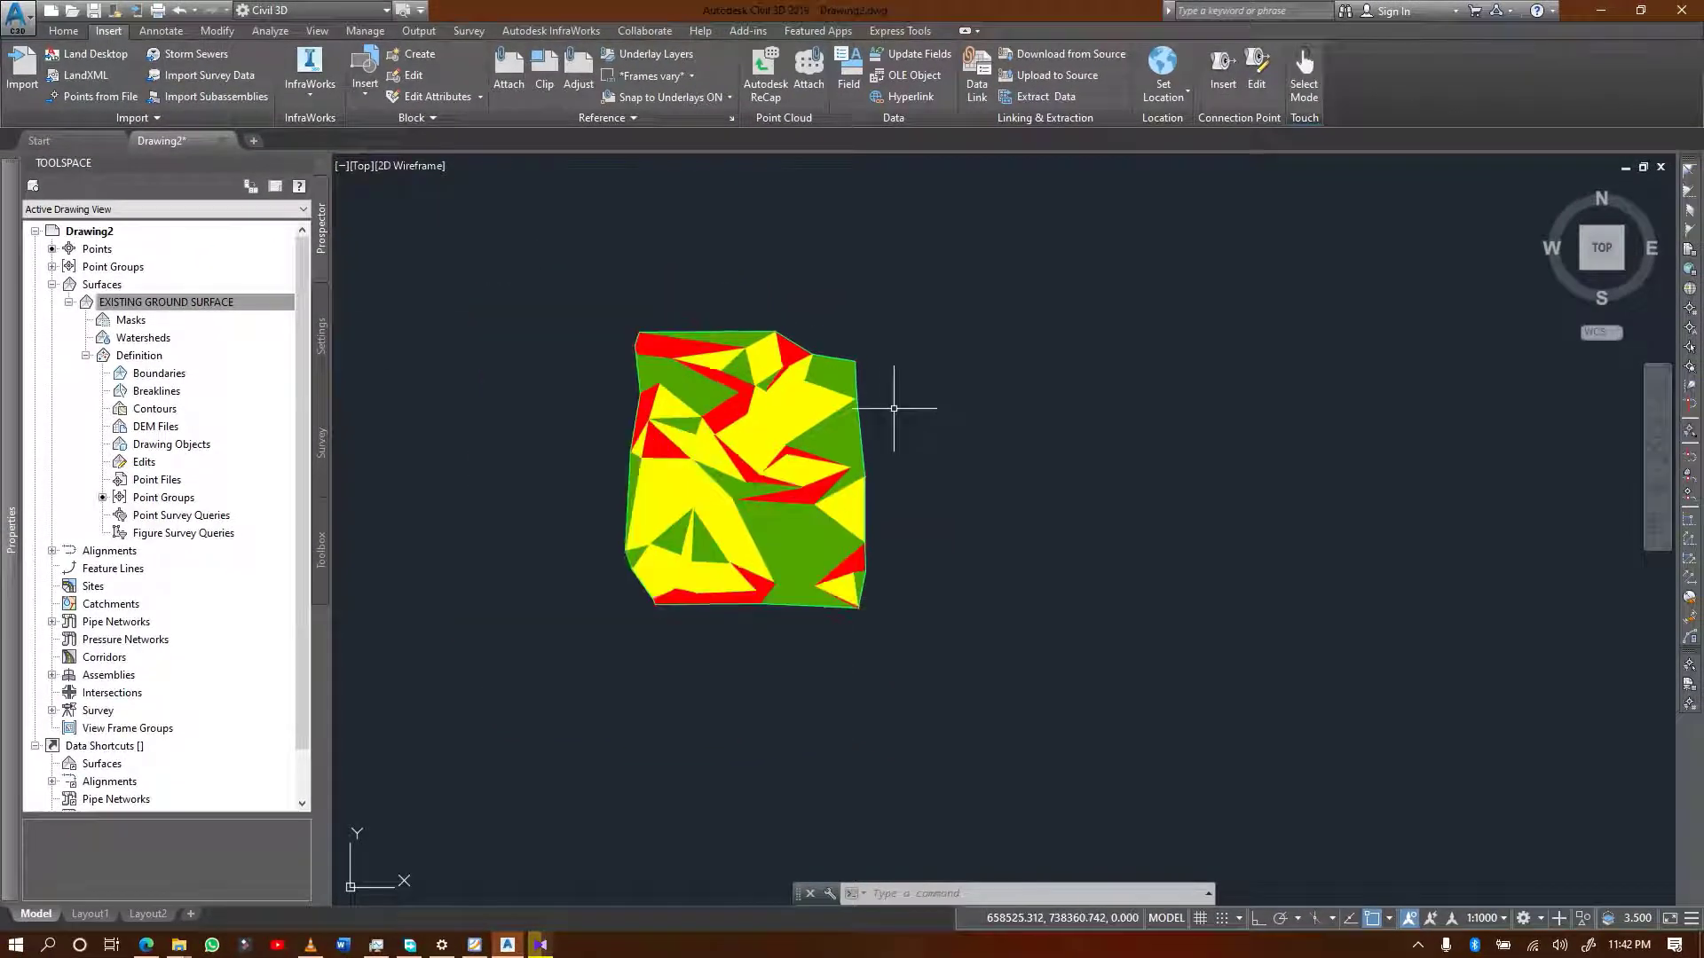
scroll(873, 407, up, 1)
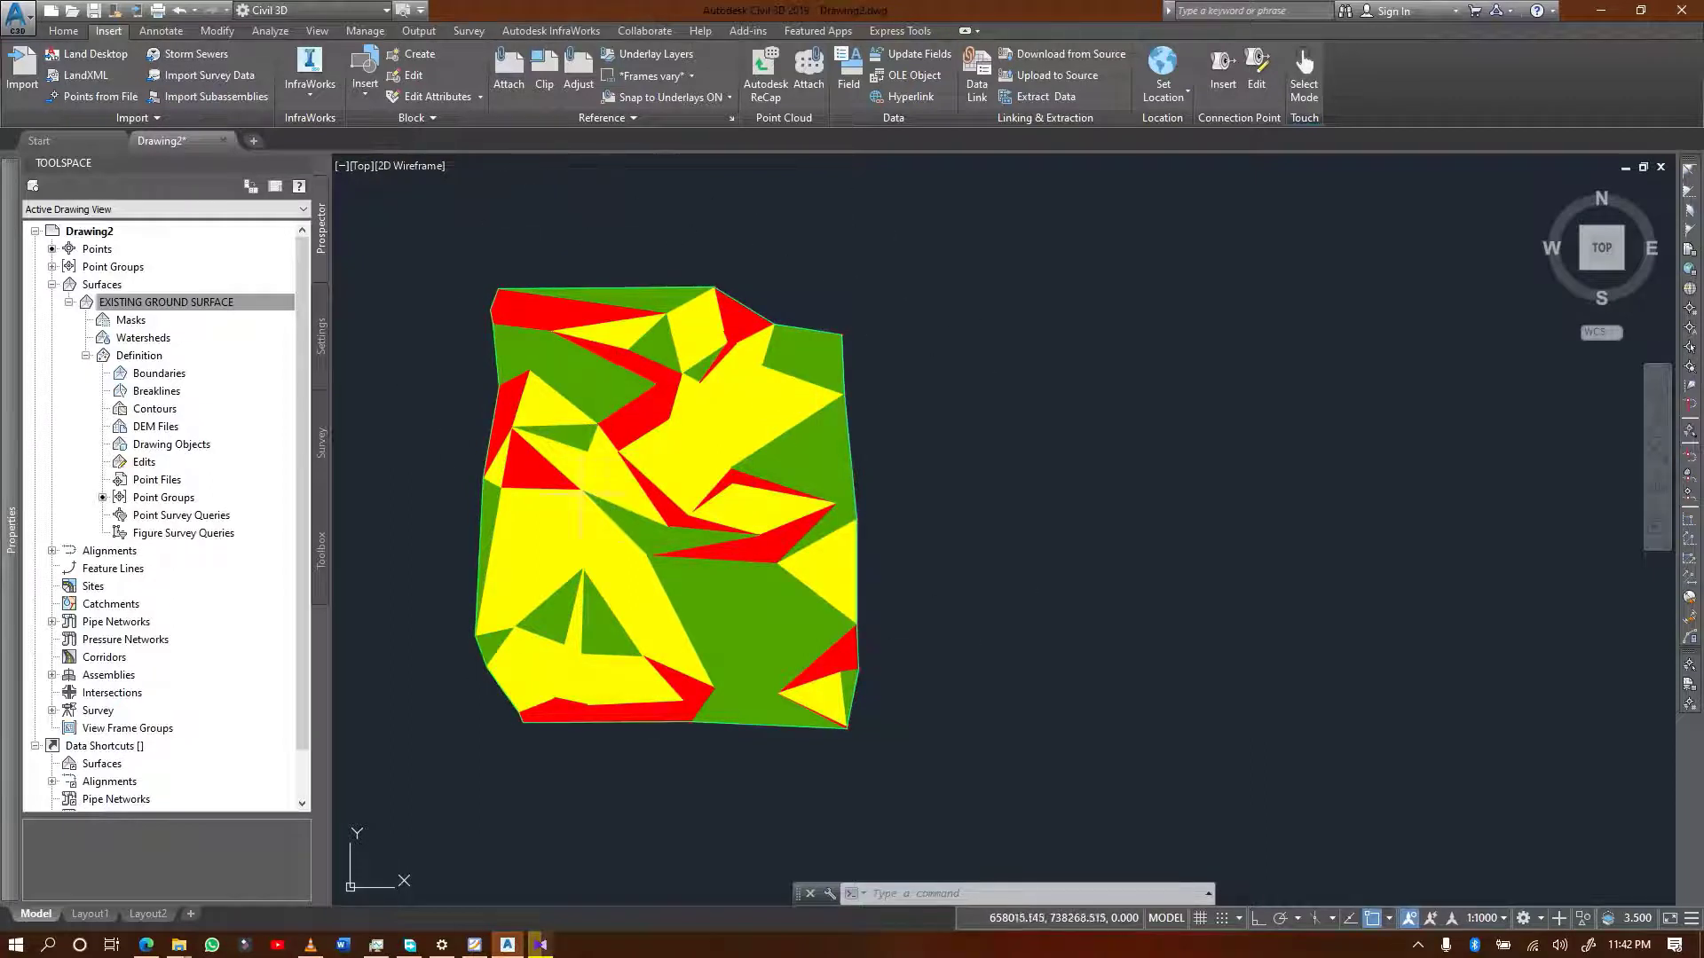
click(612, 415)
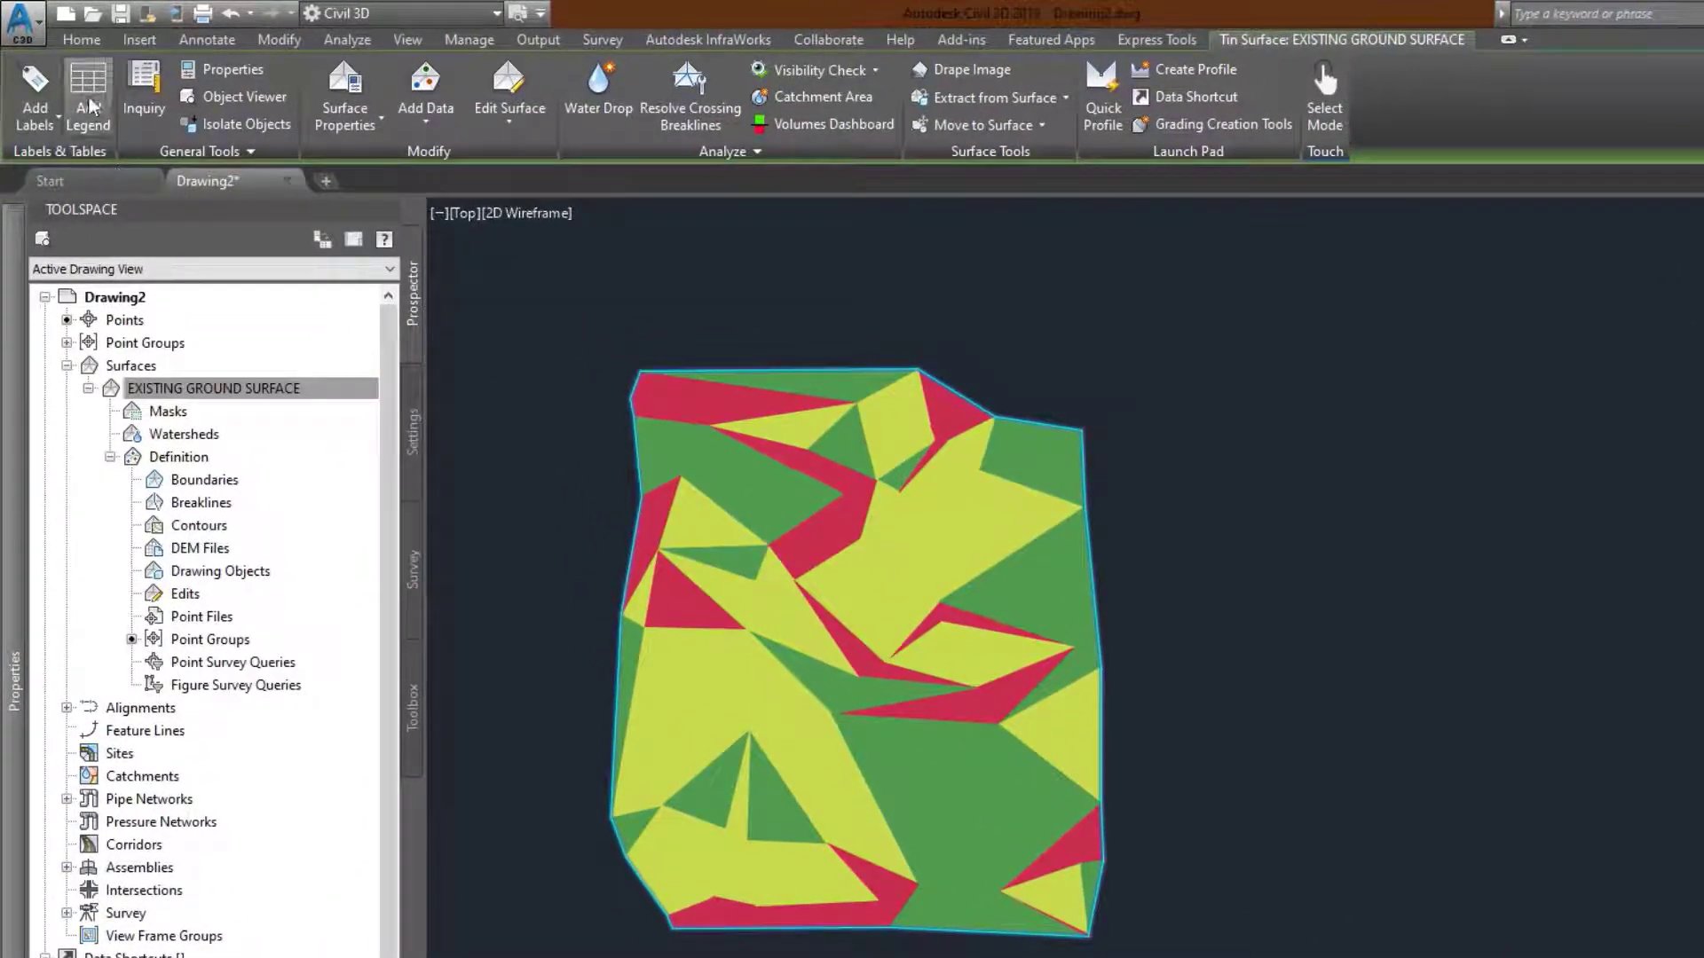
click(89, 100)
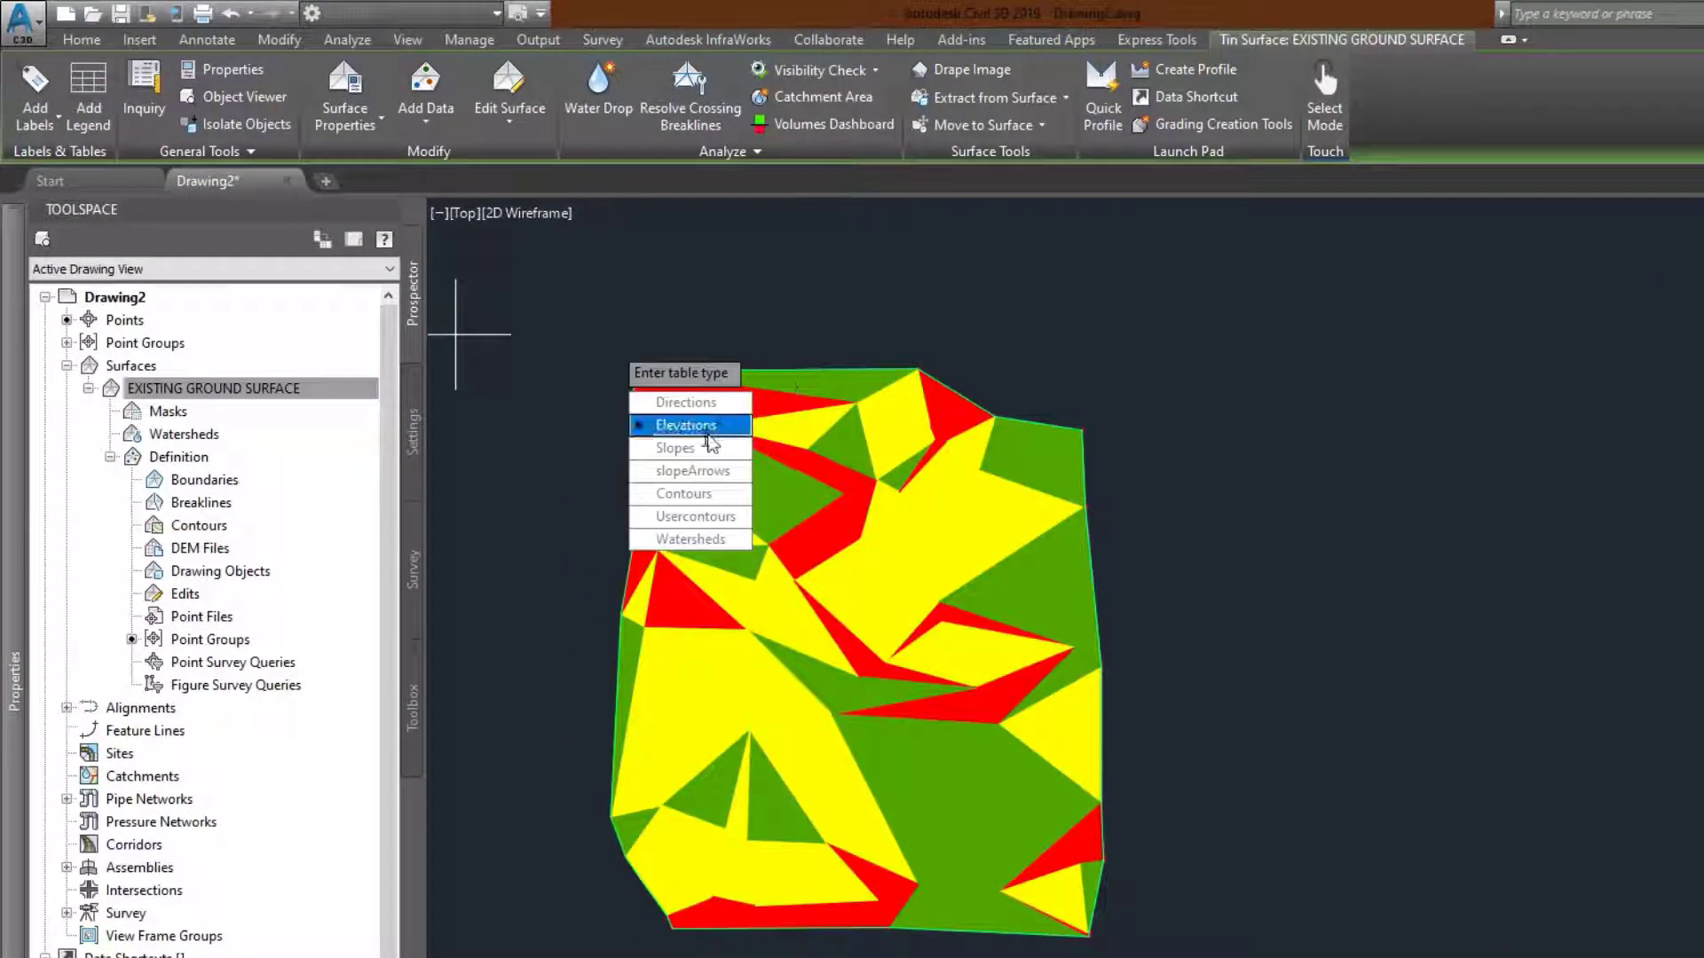
click(695, 446)
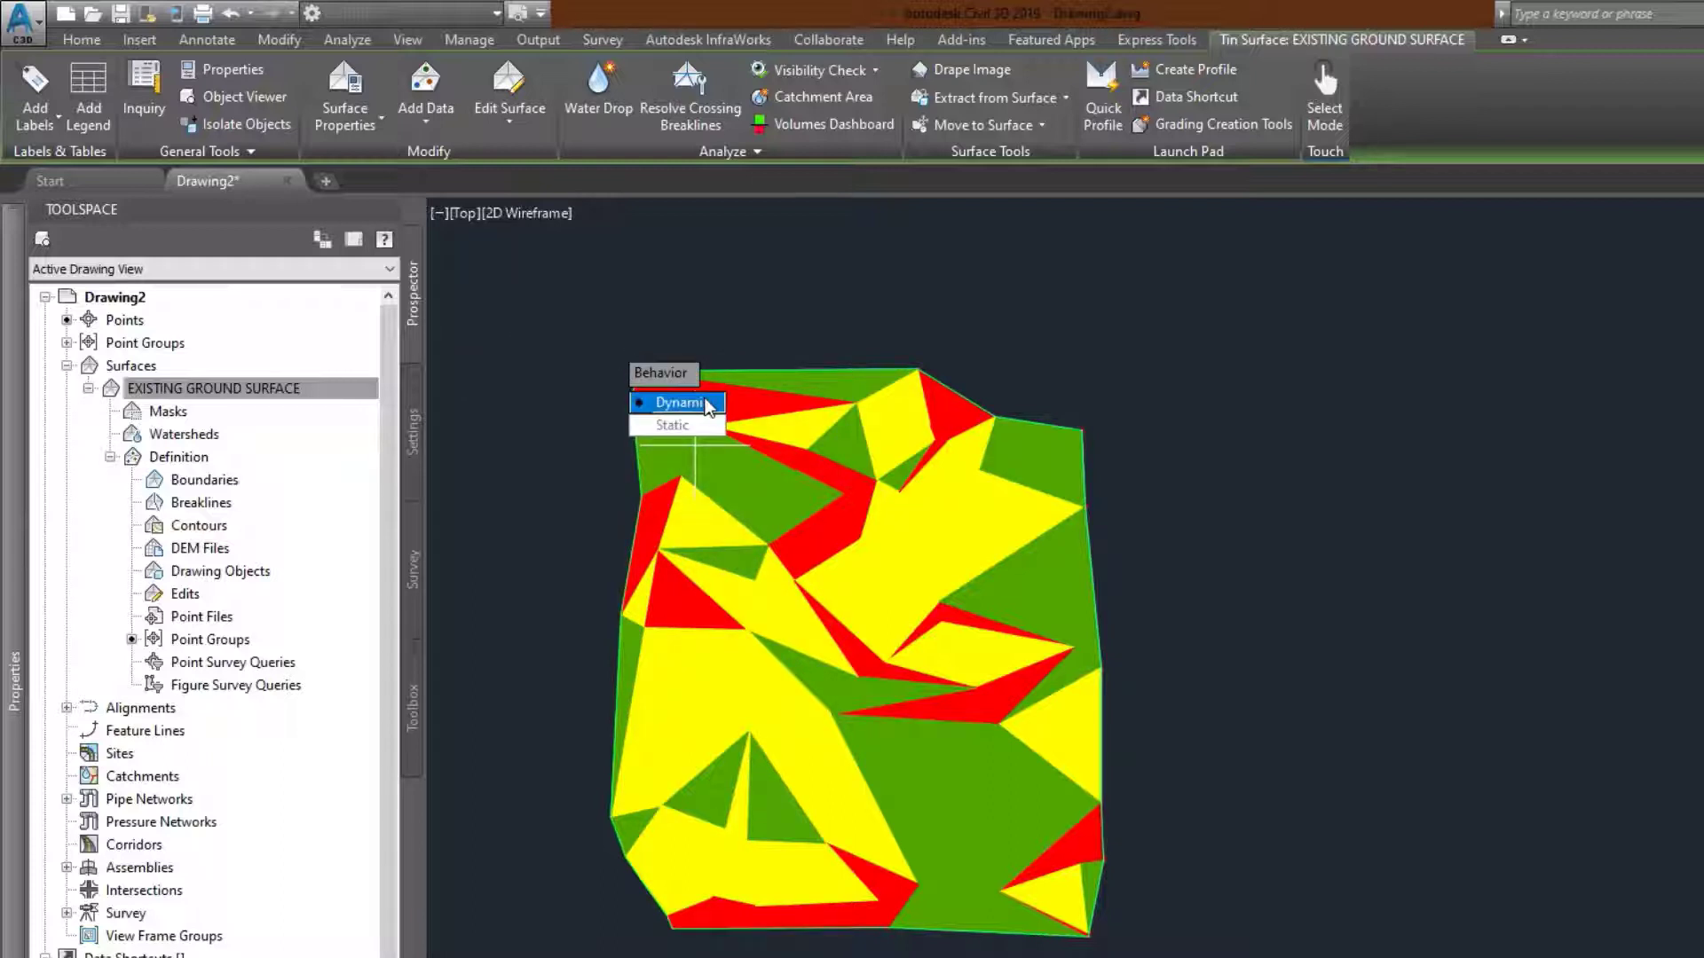
click(705, 404)
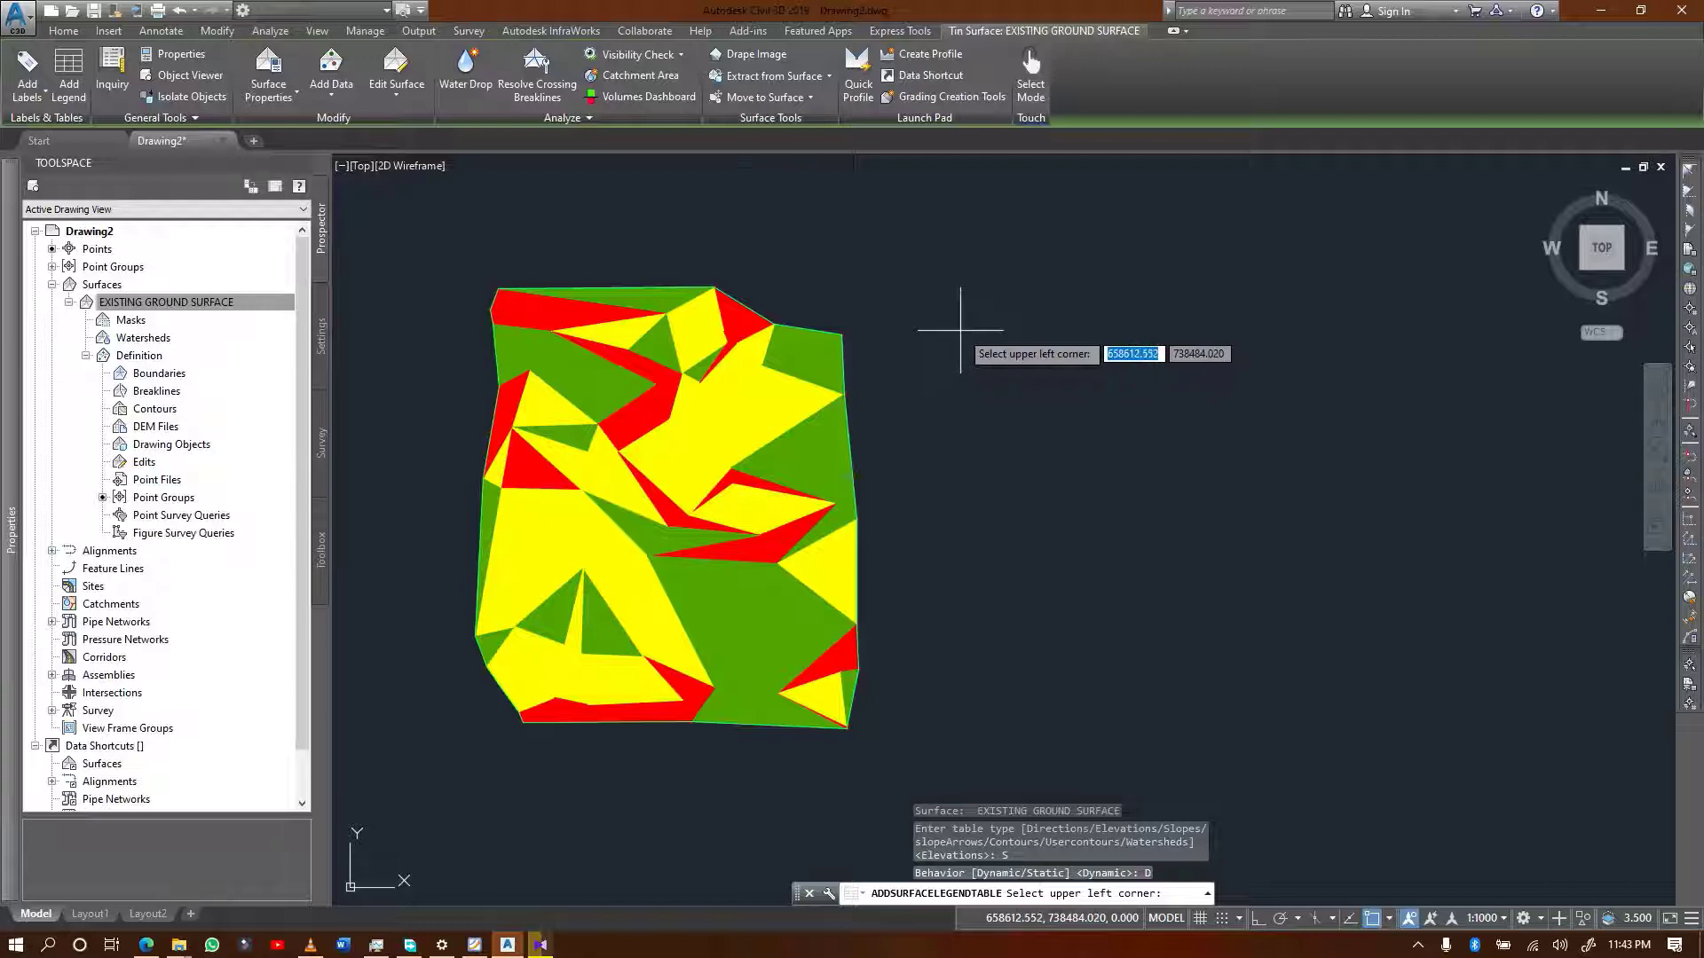
click(987, 366)
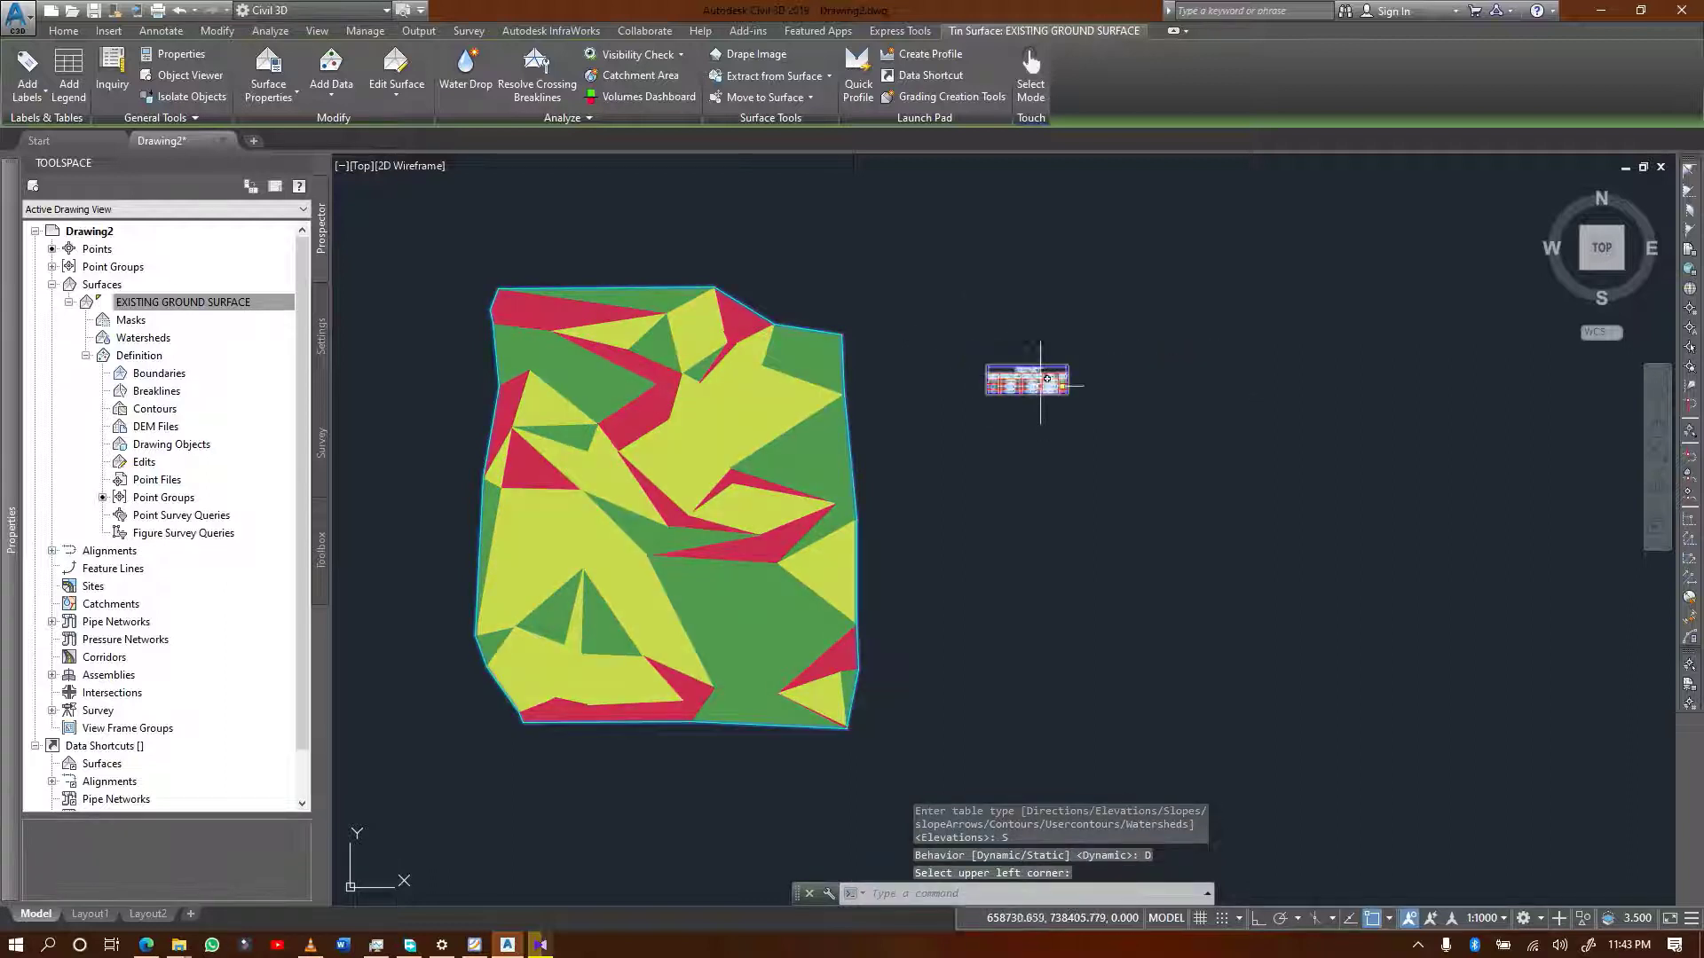
- Examine the slopes table's ranges, areas and colors against the surface, and clear the surface selection
scroll(997, 364, up, 5)
scroll(997, 364, up, 5)
scroll(902, 323, down, 2)
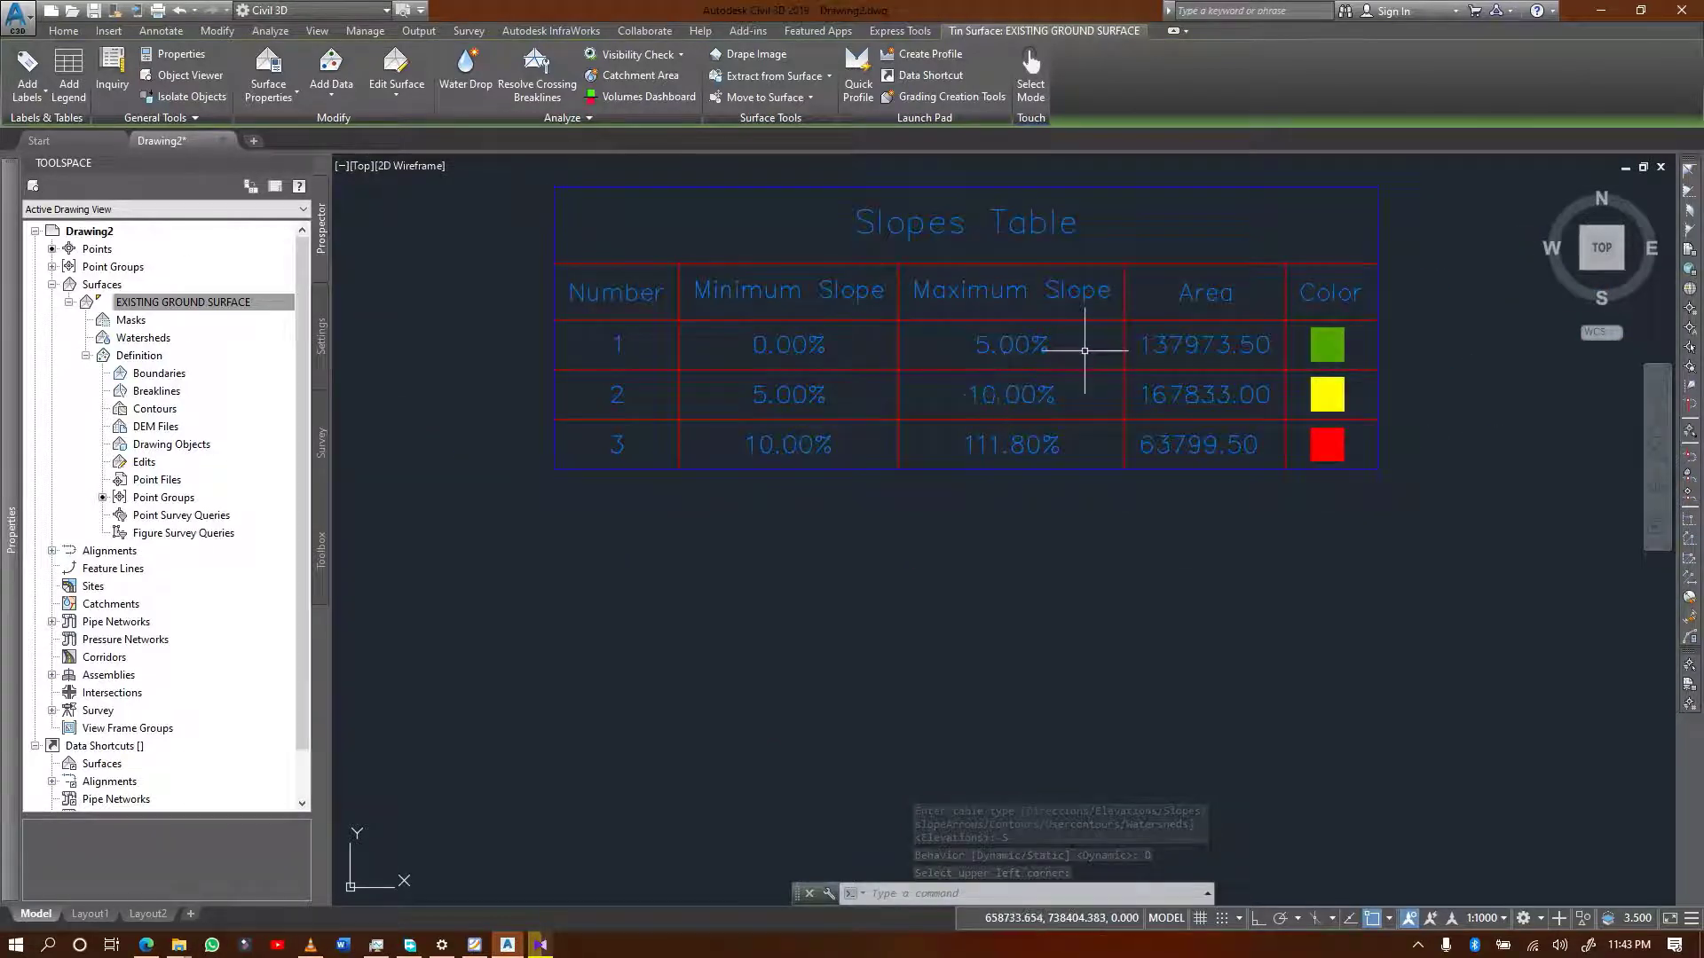
scroll(1131, 368, down, 6)
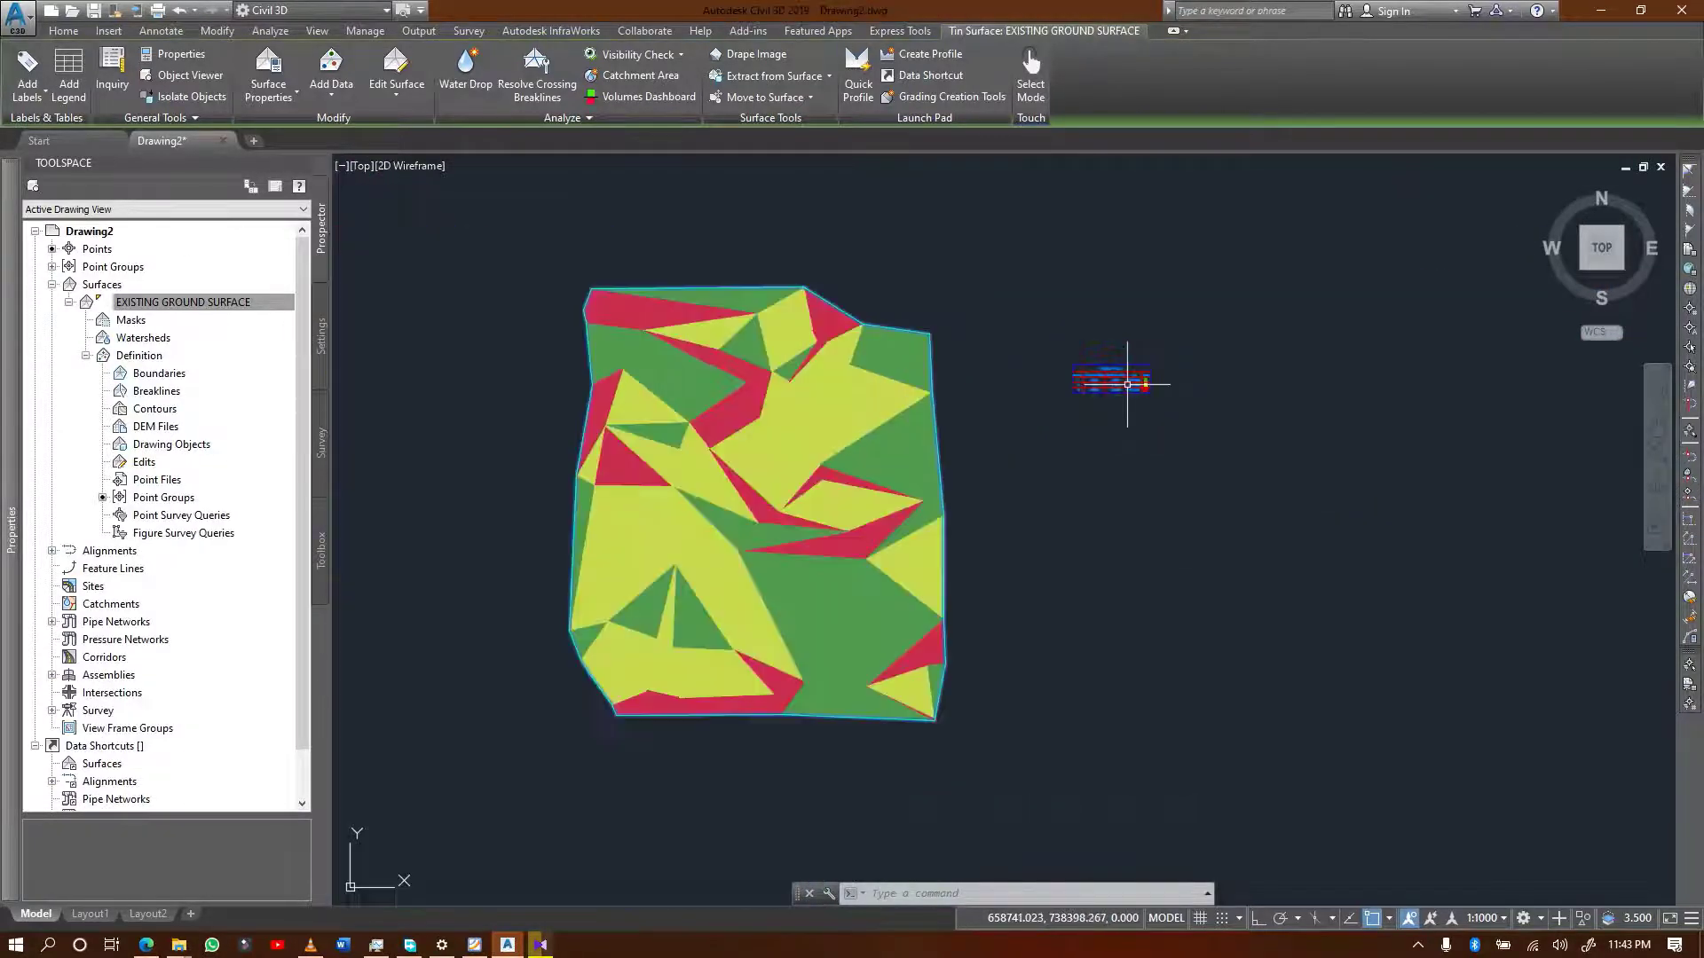
scroll(1143, 387, up, 4)
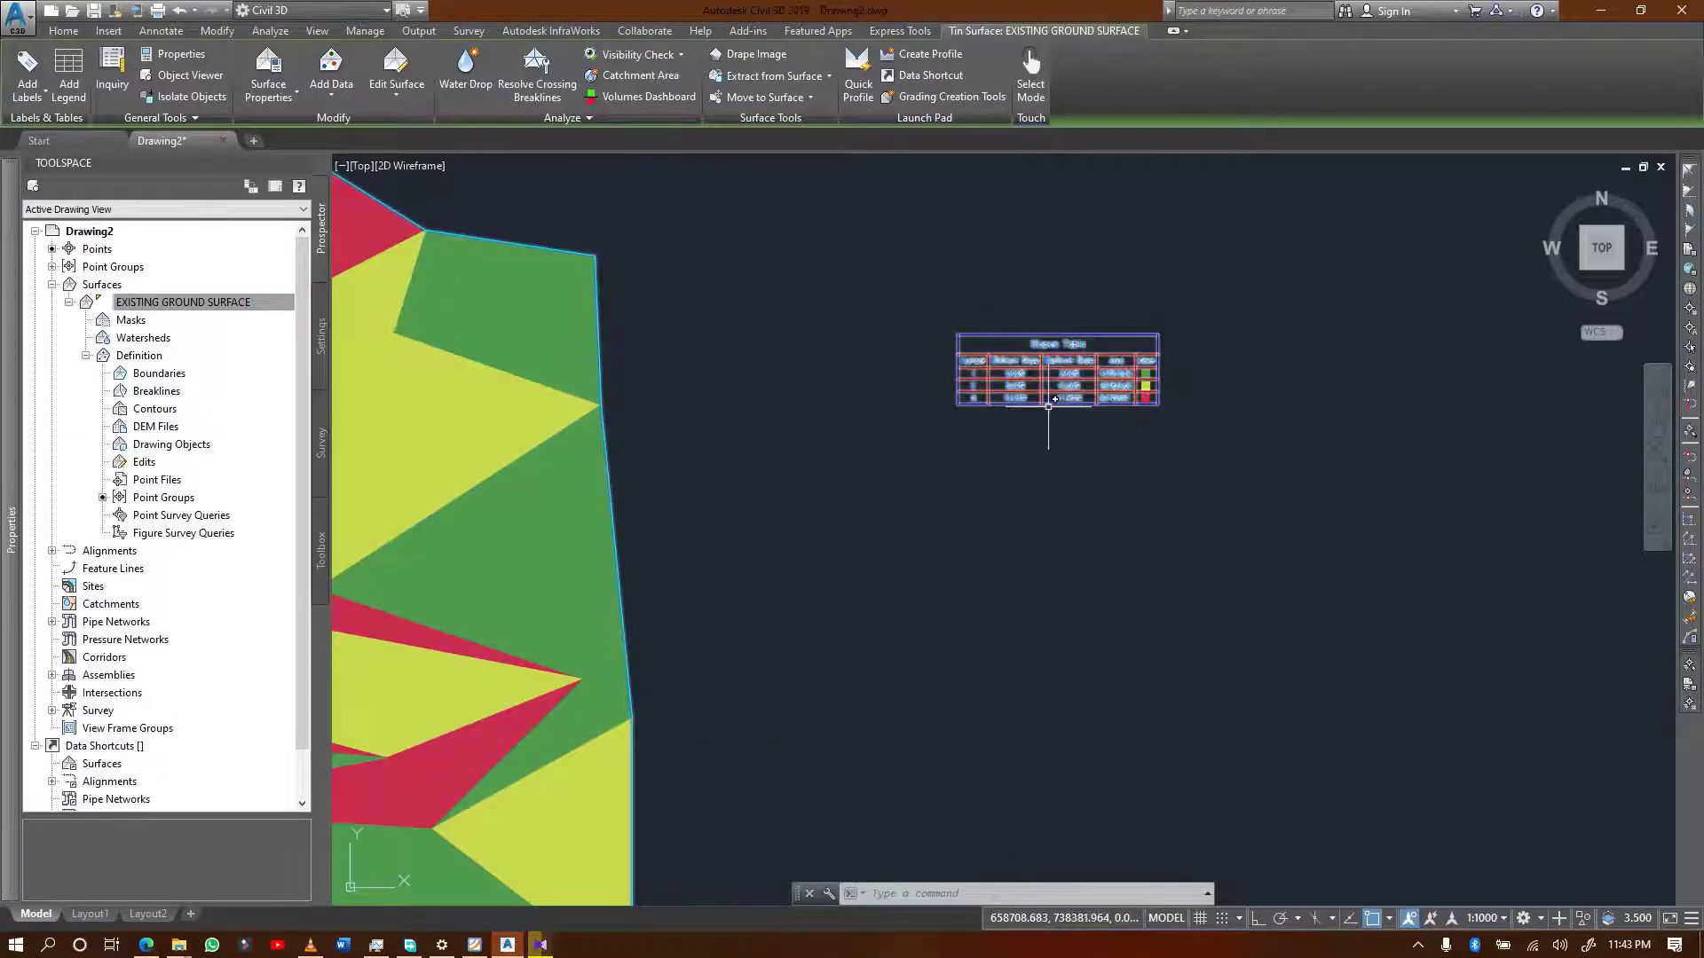
scroll(1083, 346, down, 4)
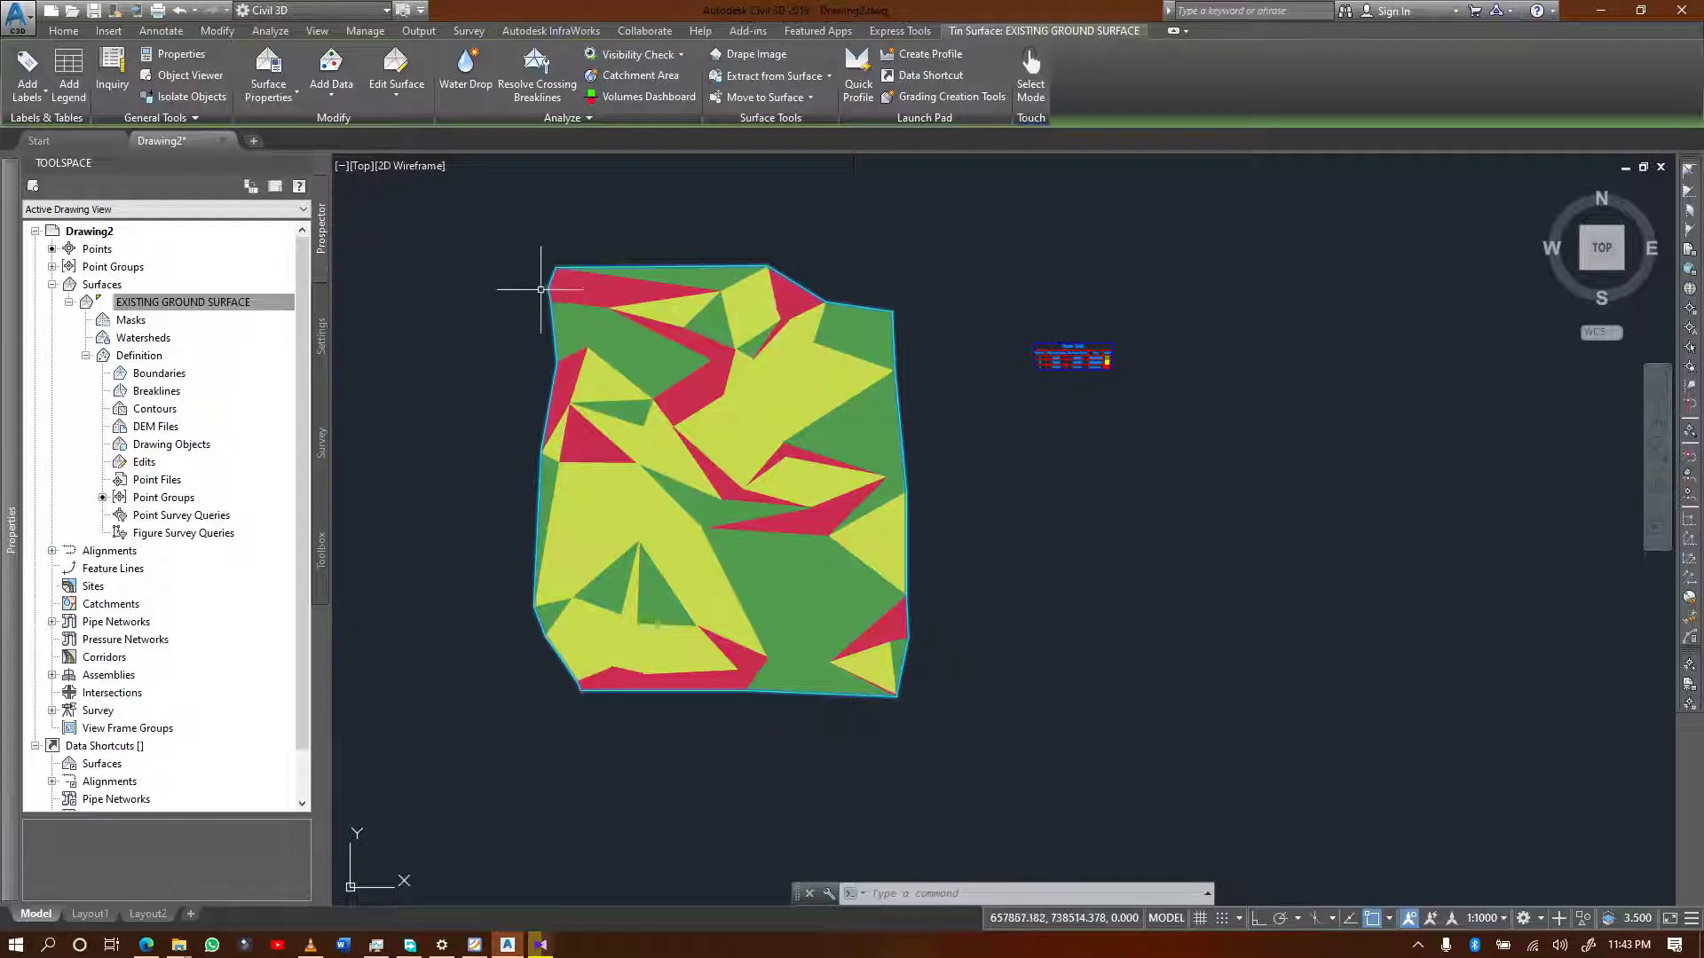
key(Escape)
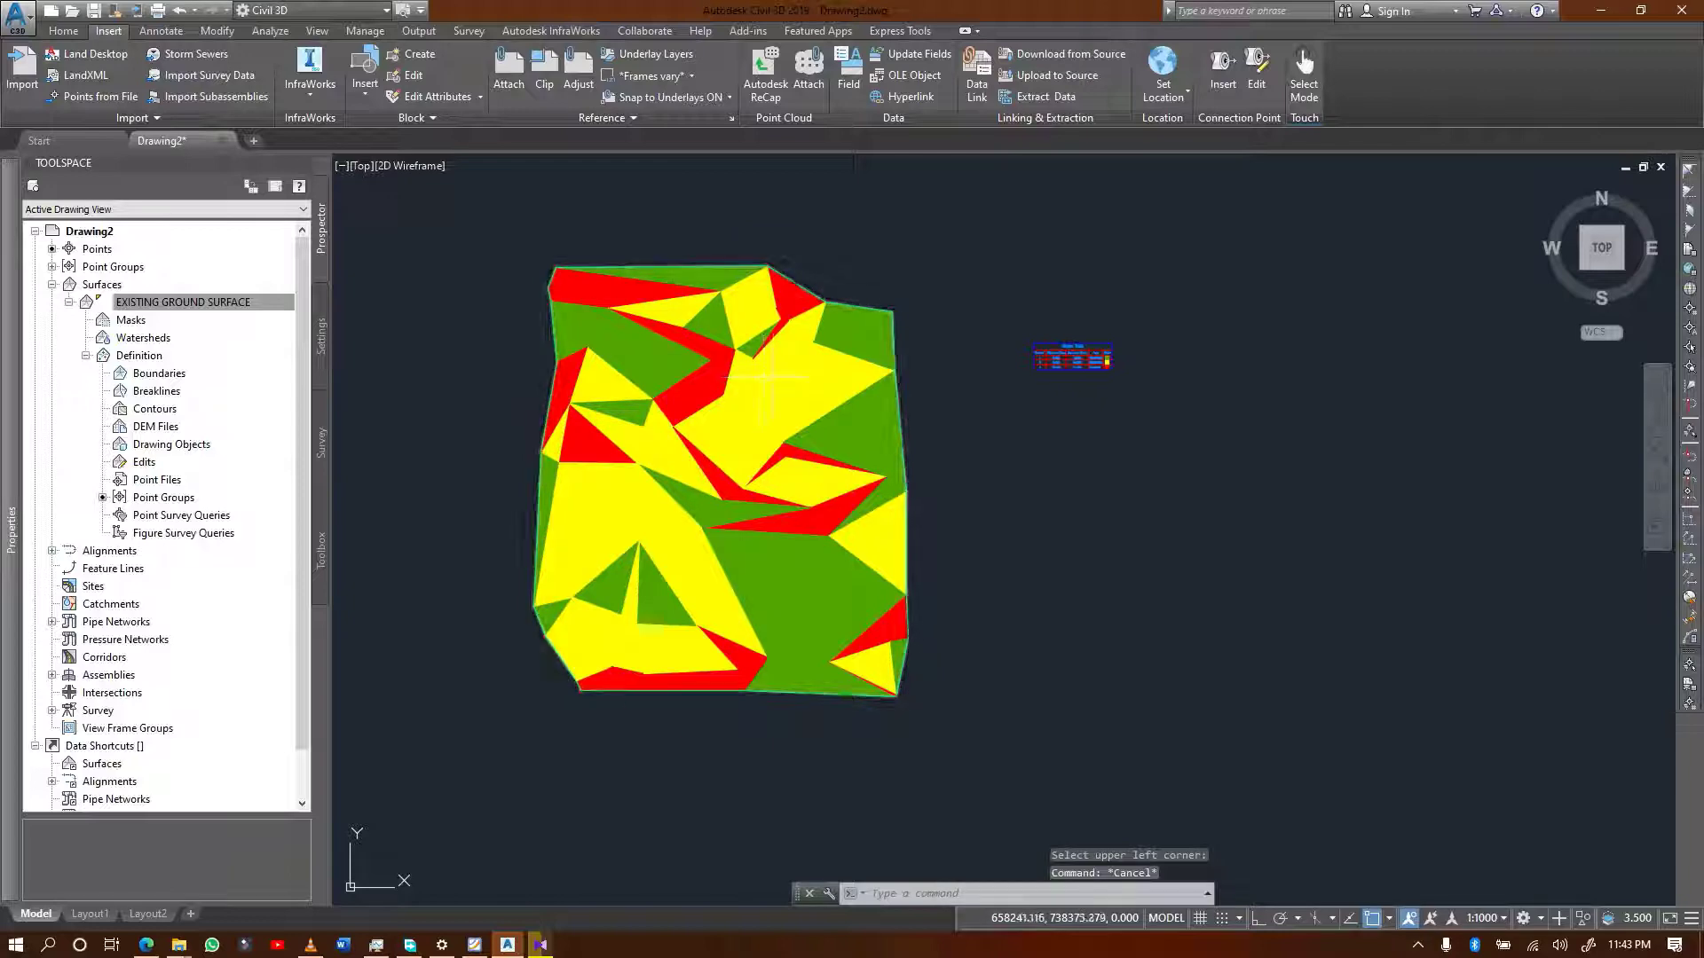
- Edit the existing ground surface's style to hide the Slopes component and show Elevations in plan view
click(817, 473)
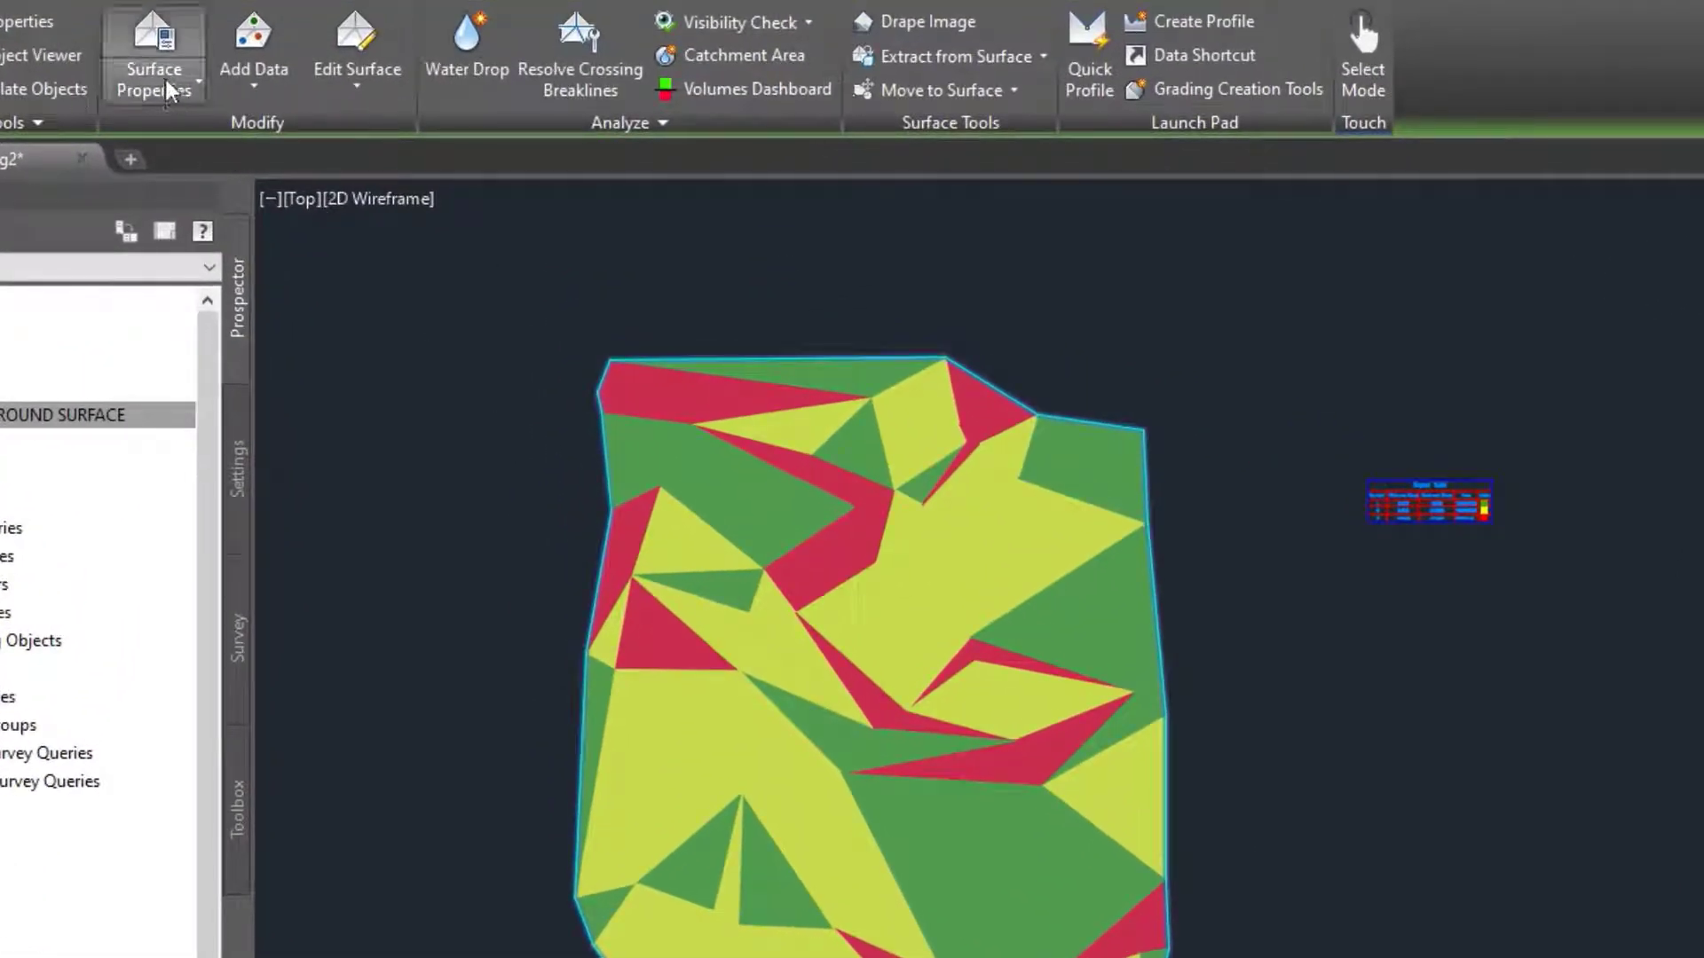
click(155, 84)
click(142, 185)
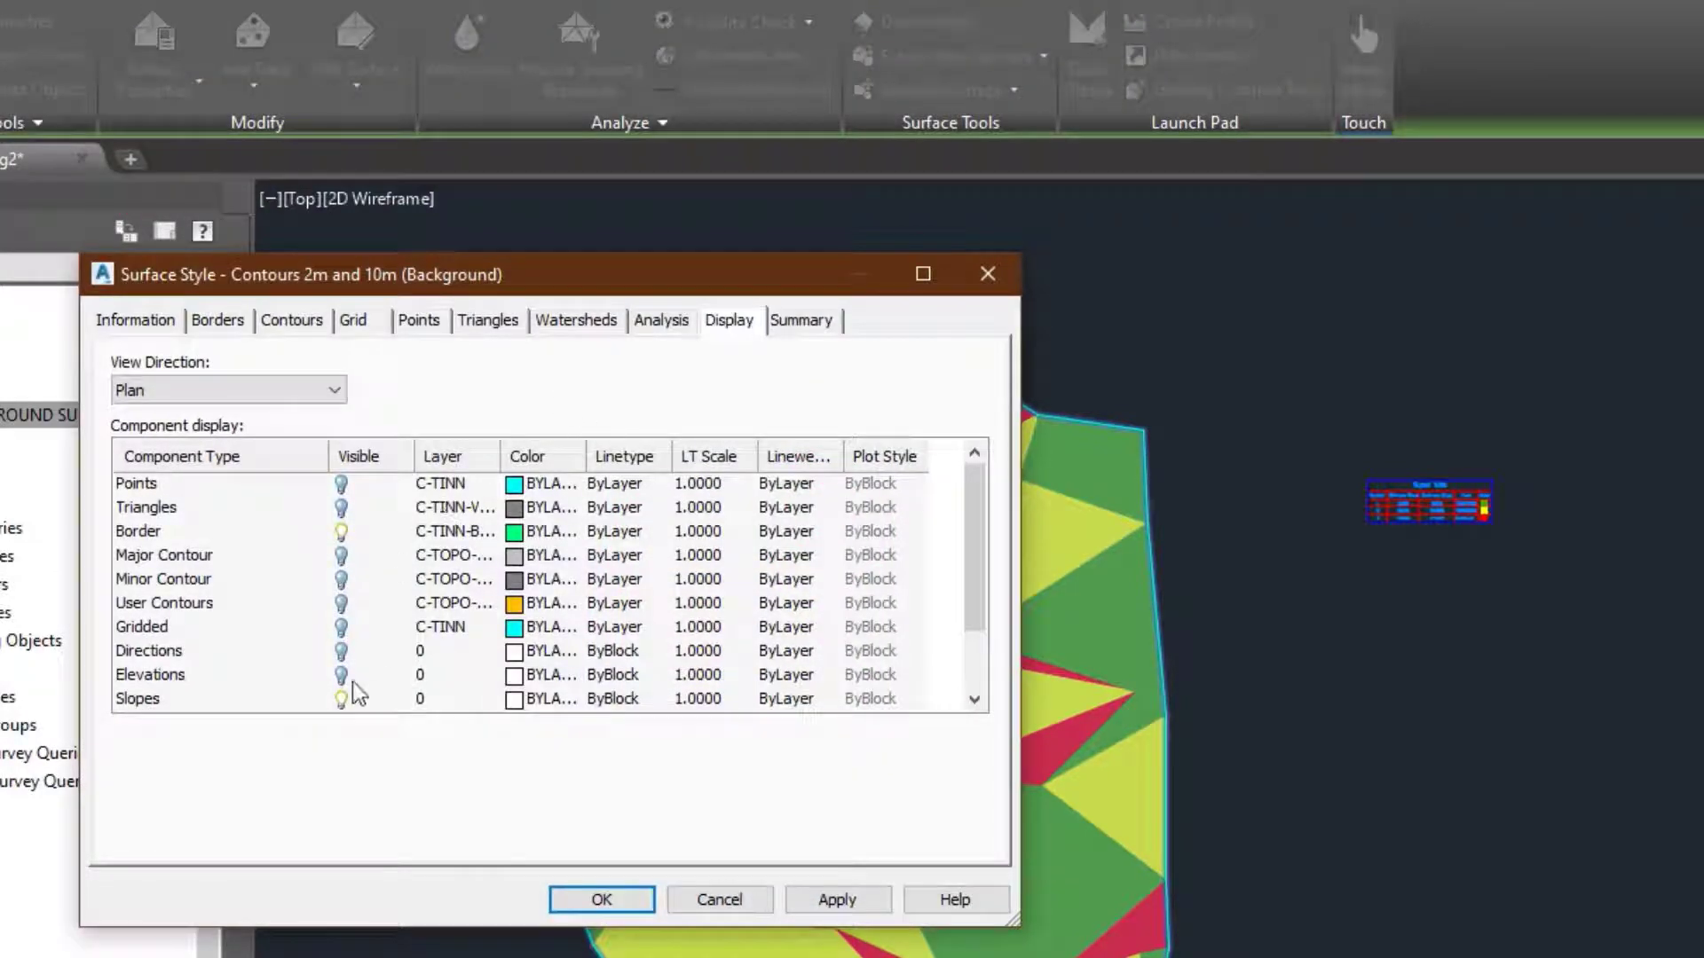
click(341, 701)
scroll(343, 656, down, 1)
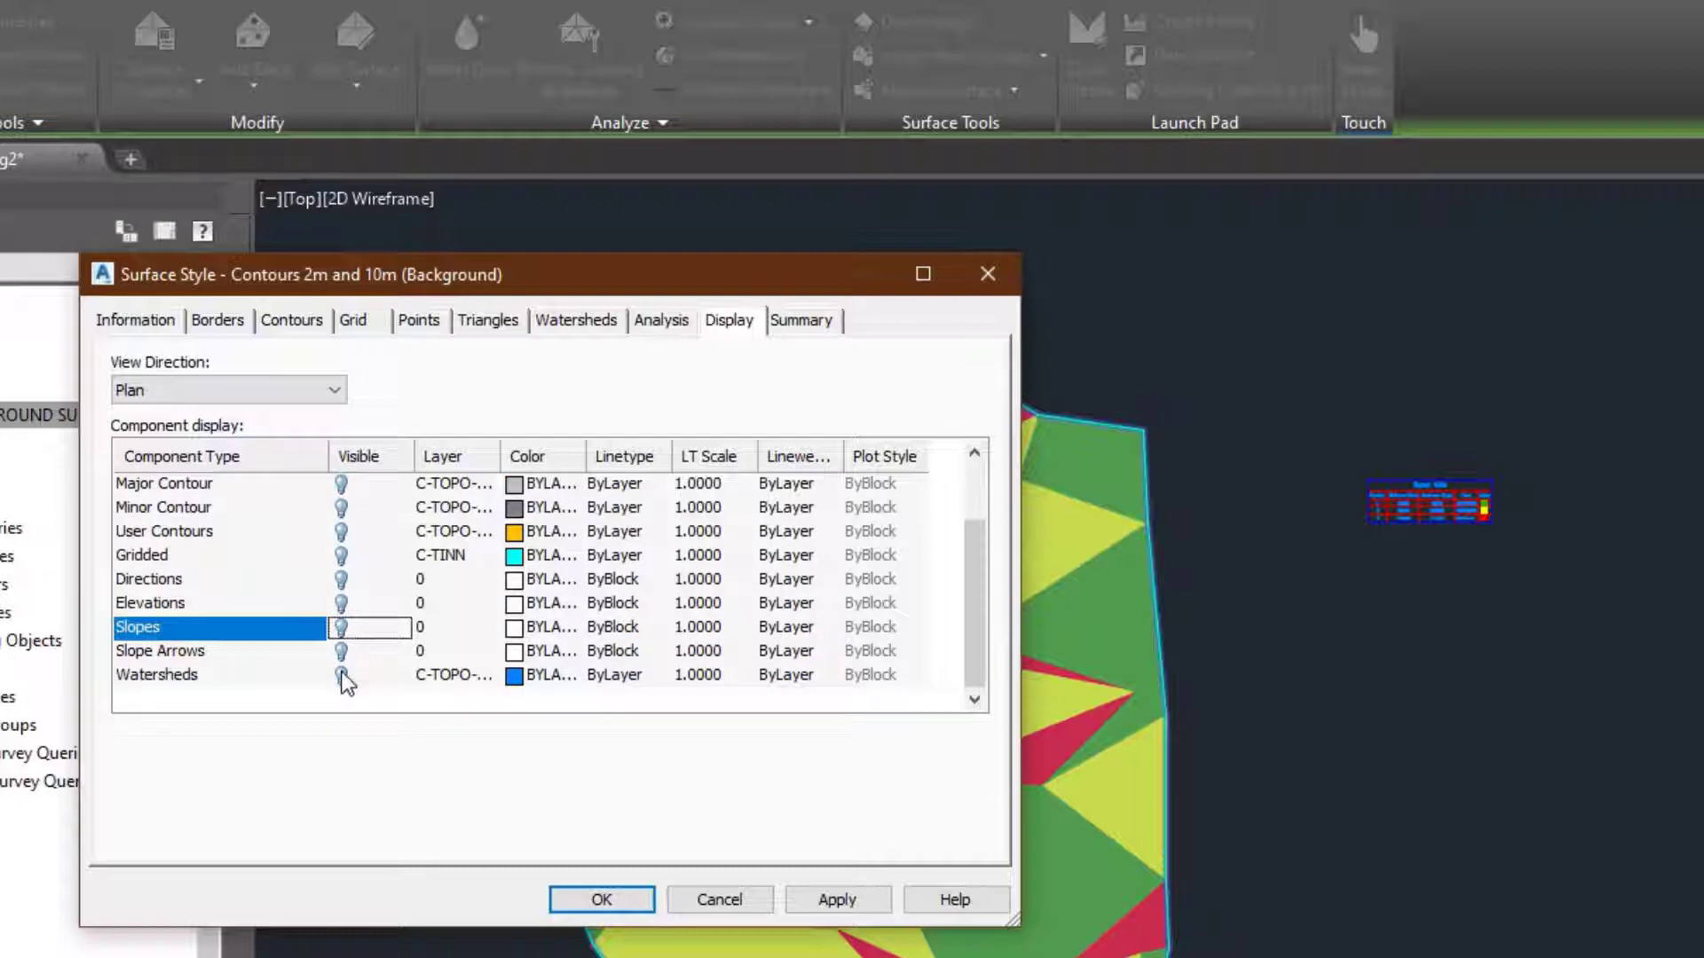
click(341, 603)
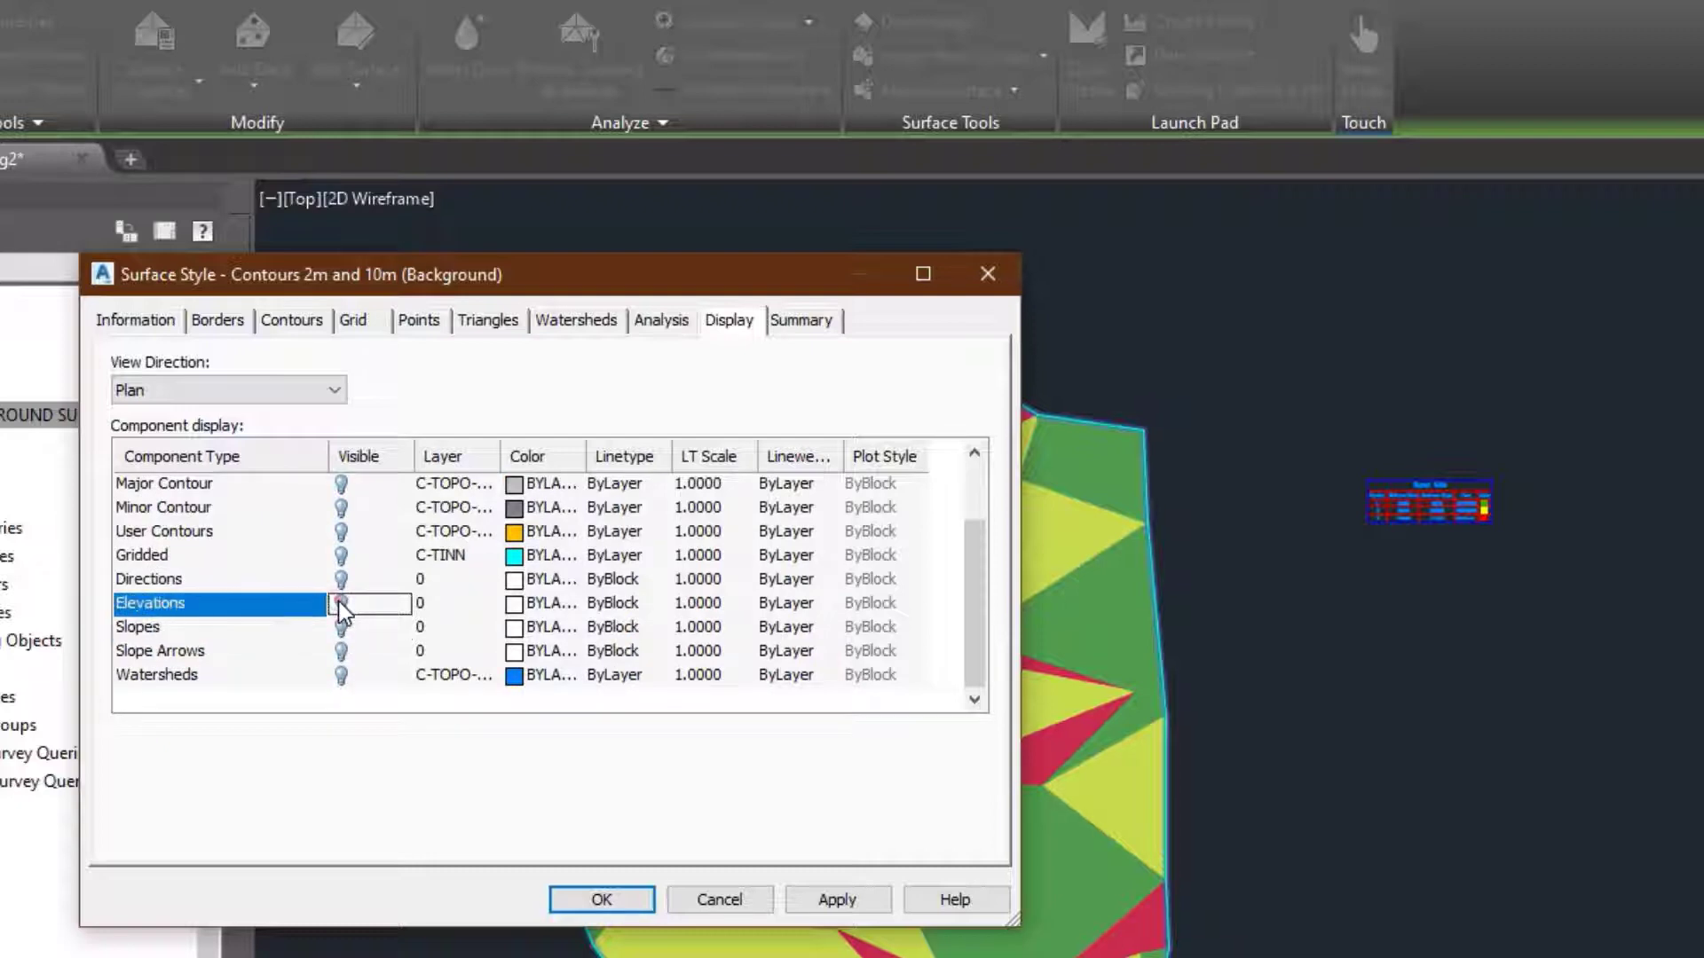
click(341, 604)
click(814, 902)
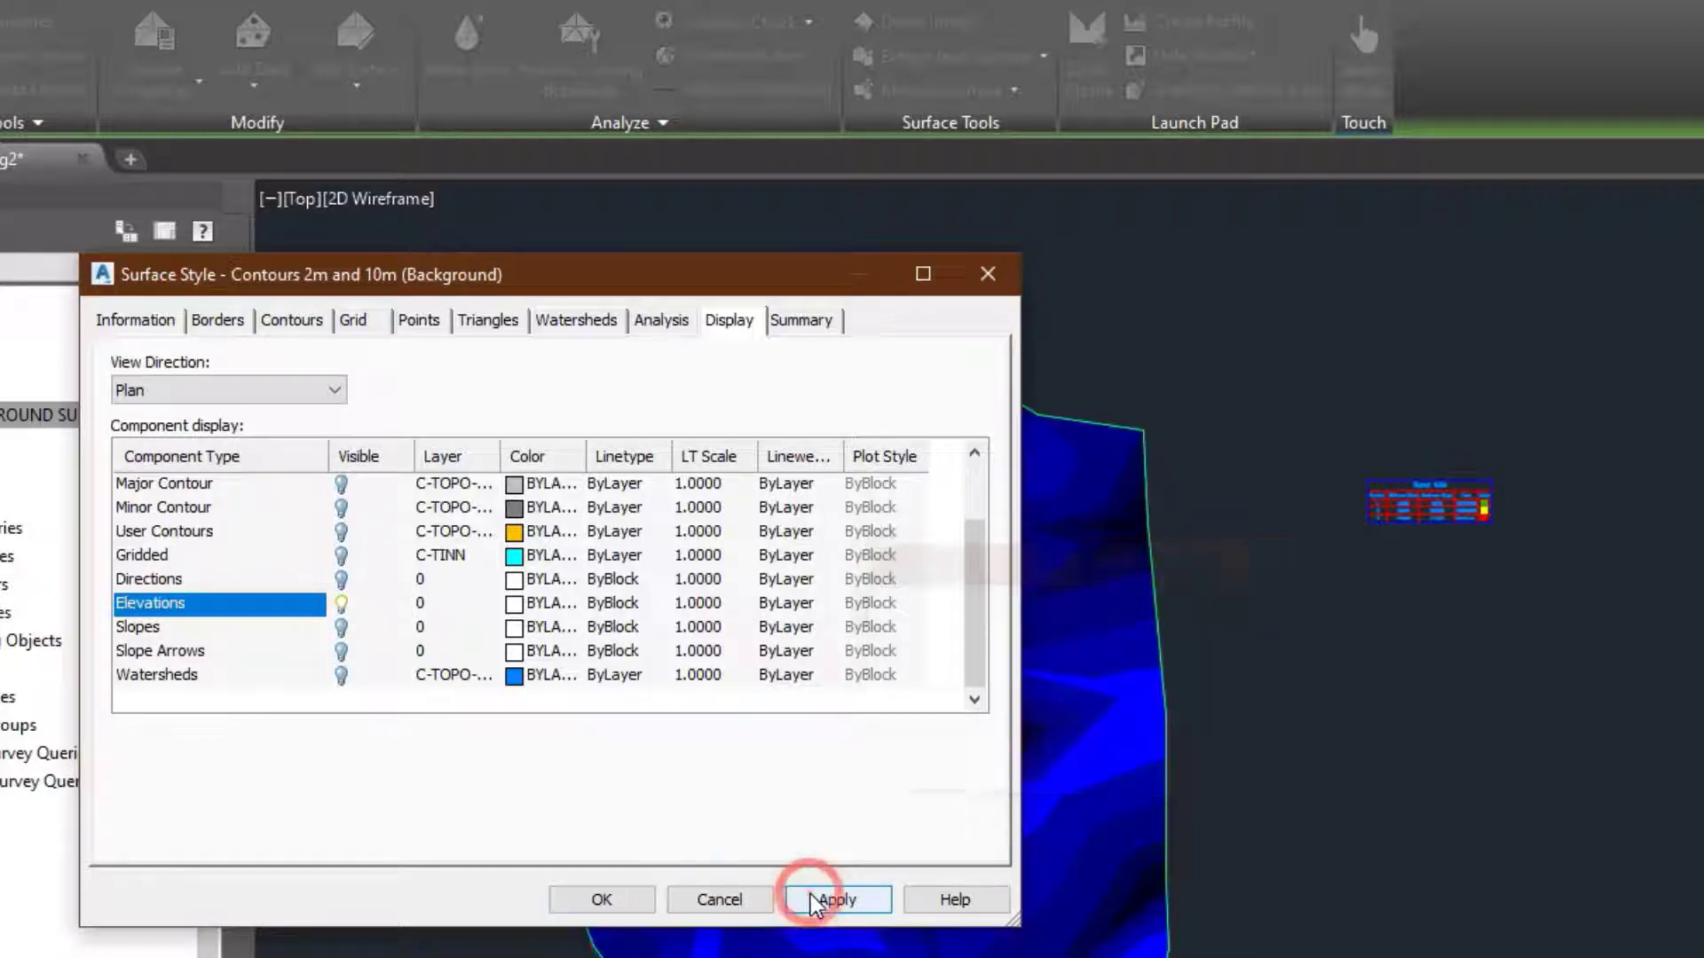
click(637, 900)
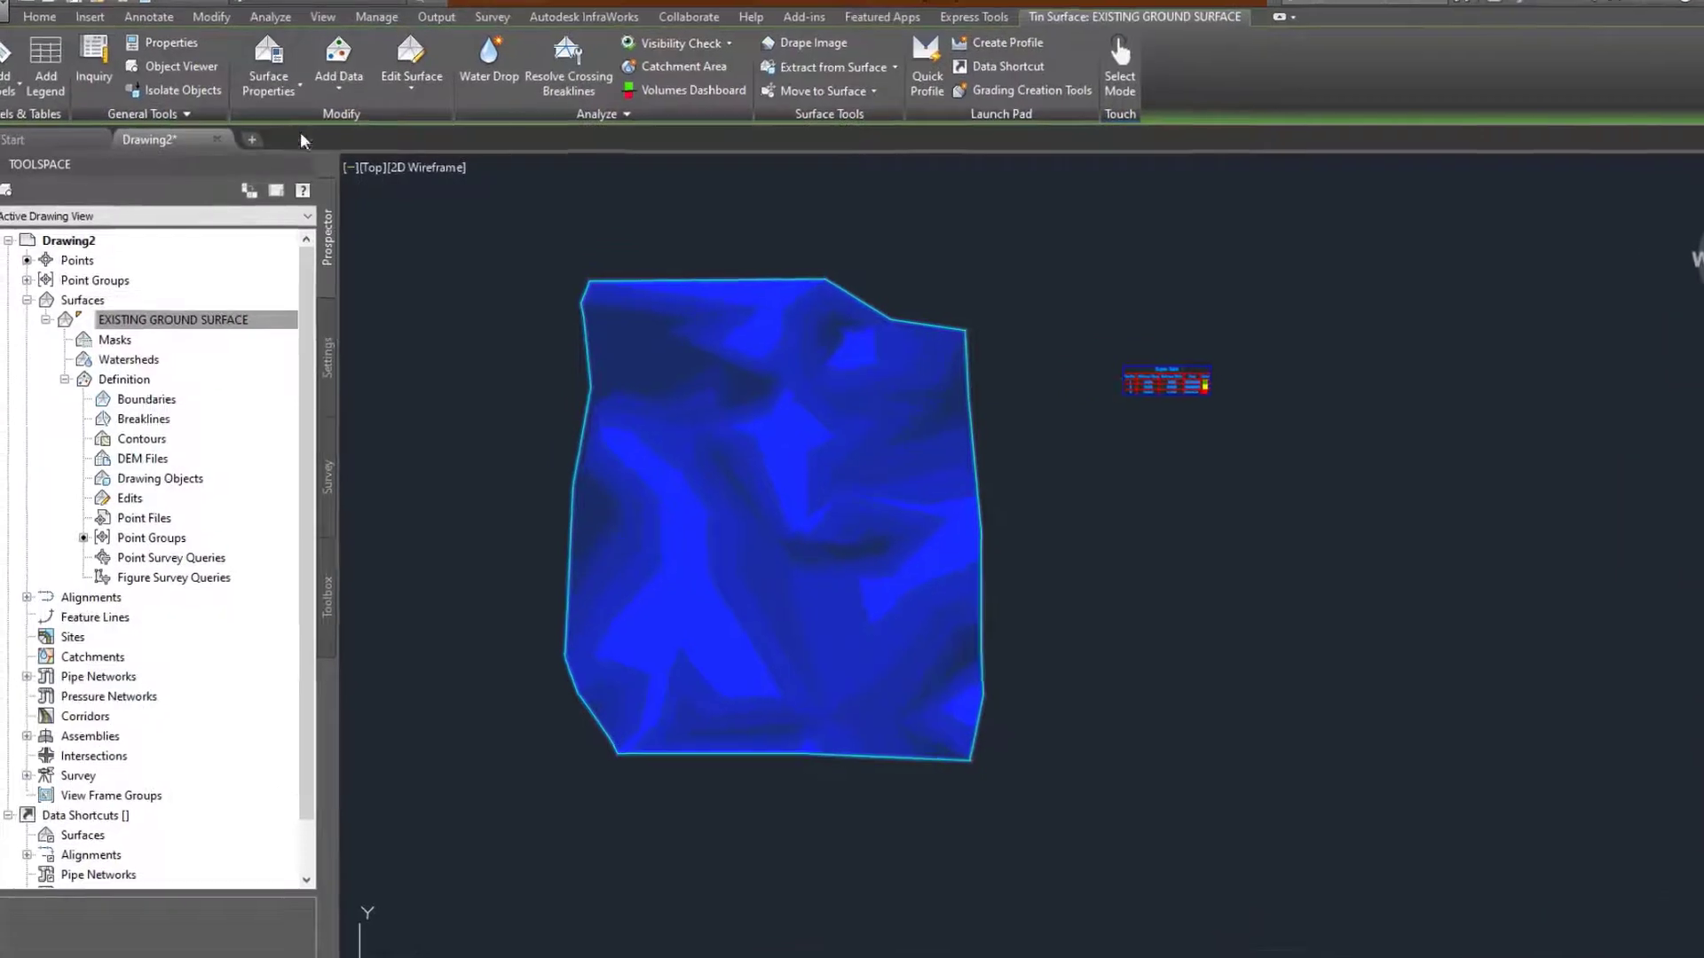
- Open the existing ground surface's analysis properties and choose Elevations as the analysis type
click(269, 84)
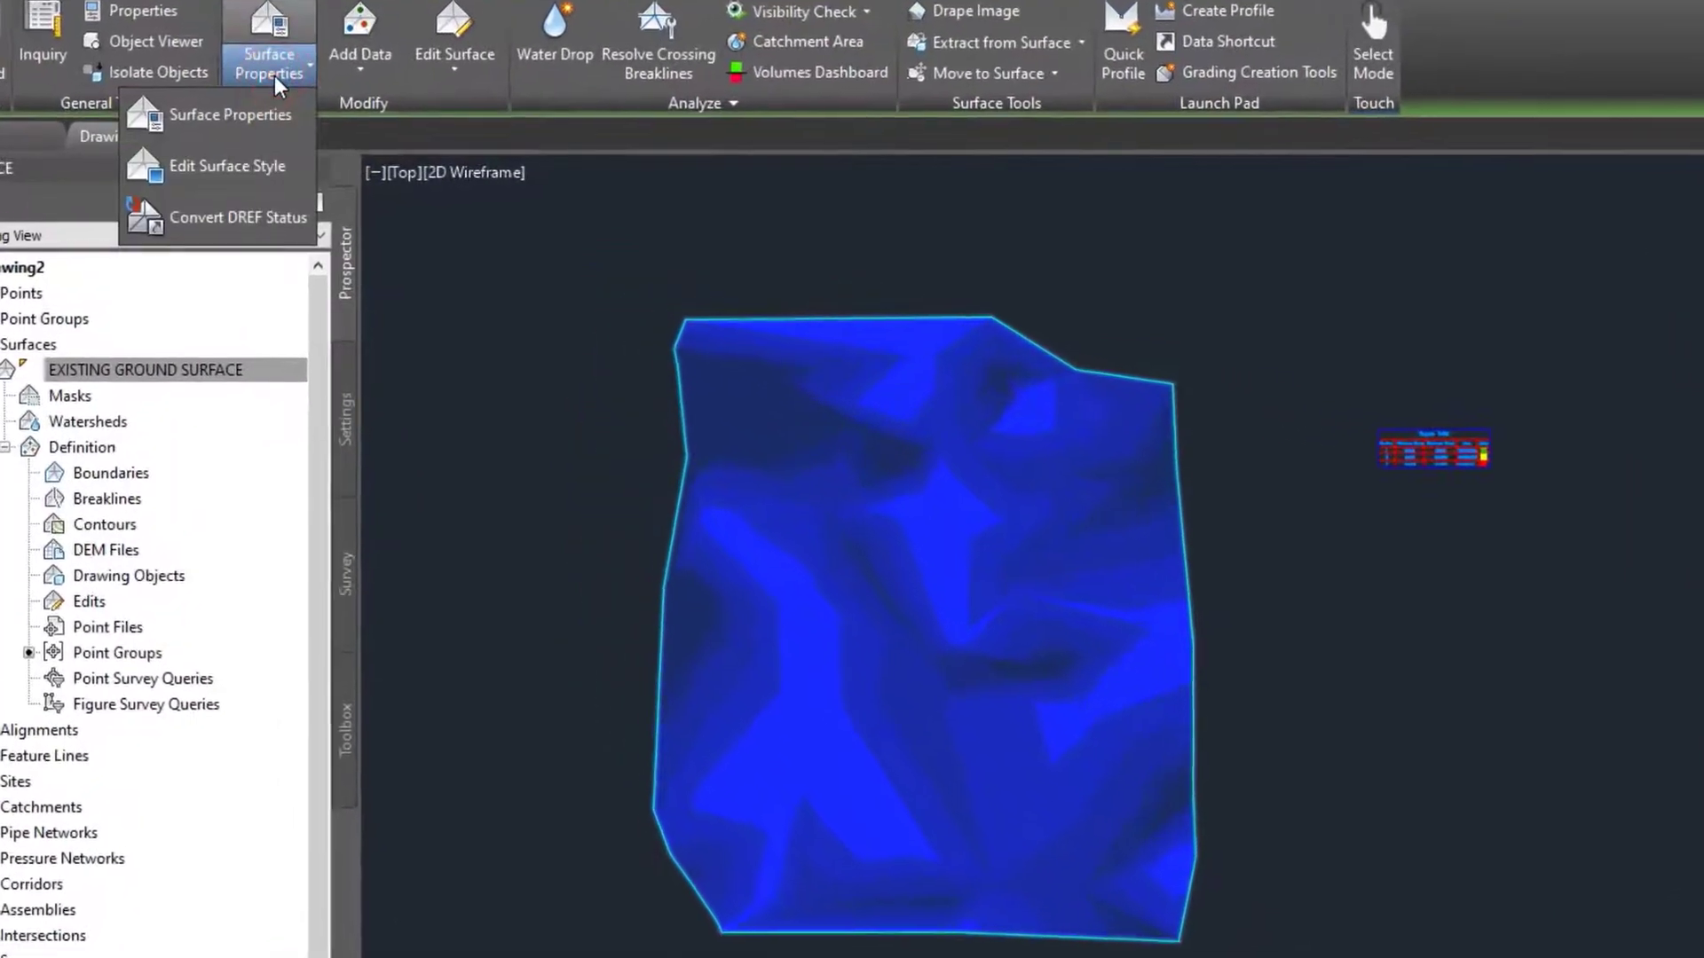
click(249, 119)
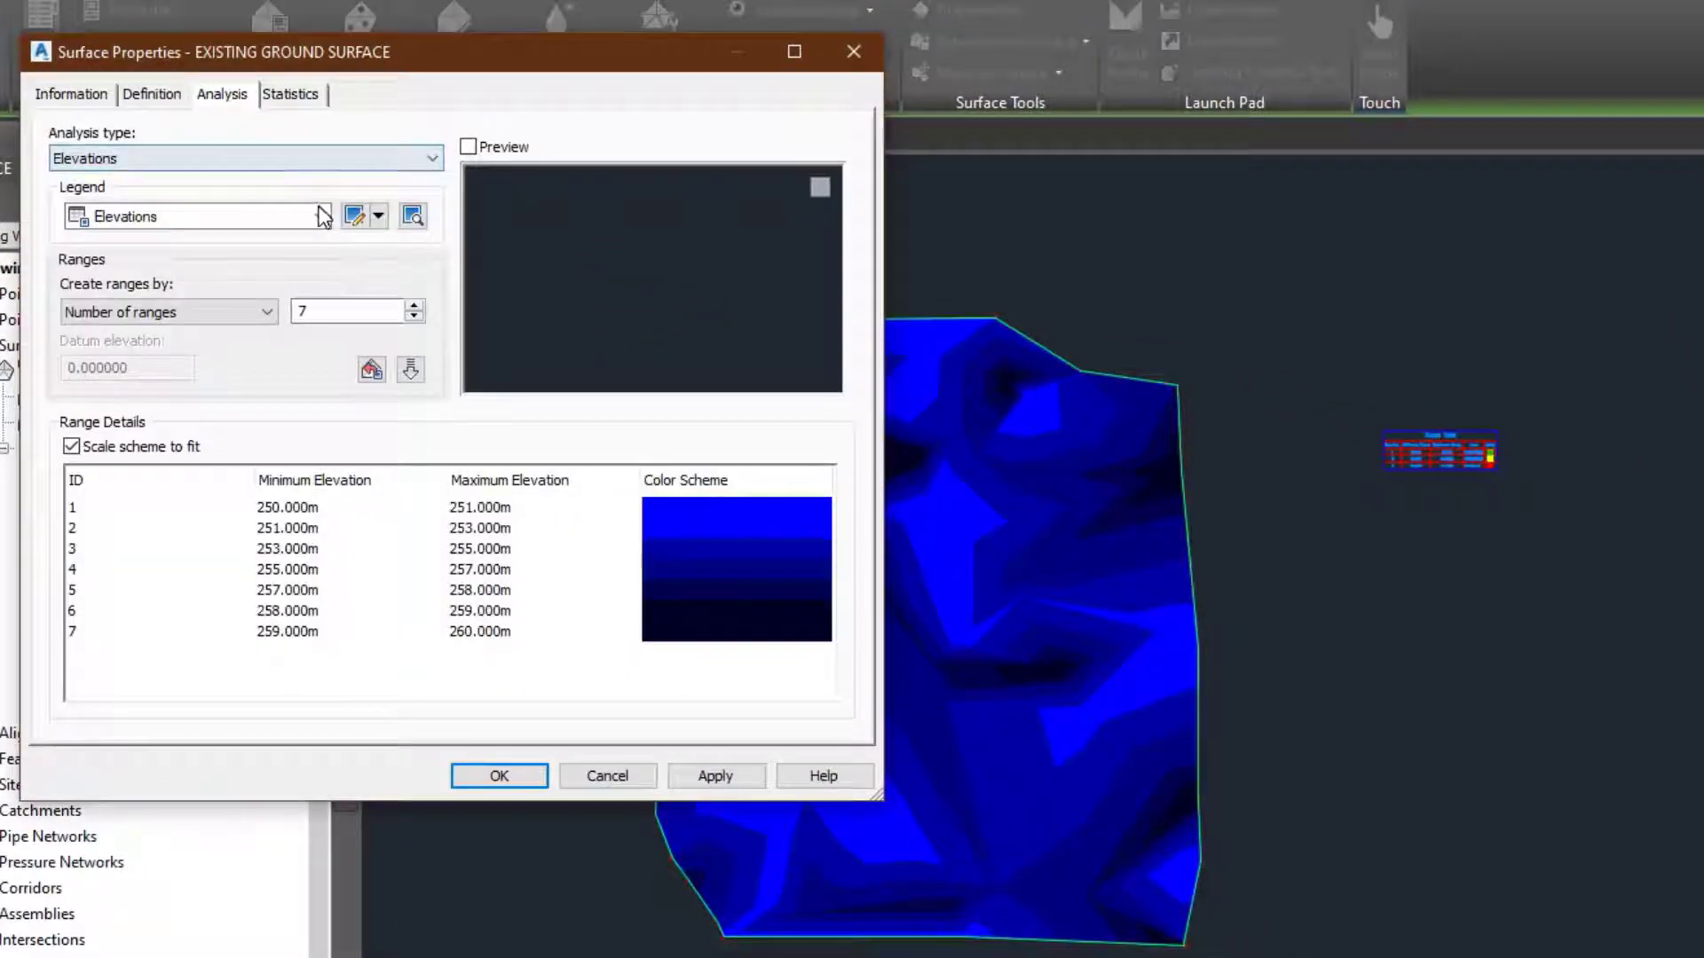
click(93, 157)
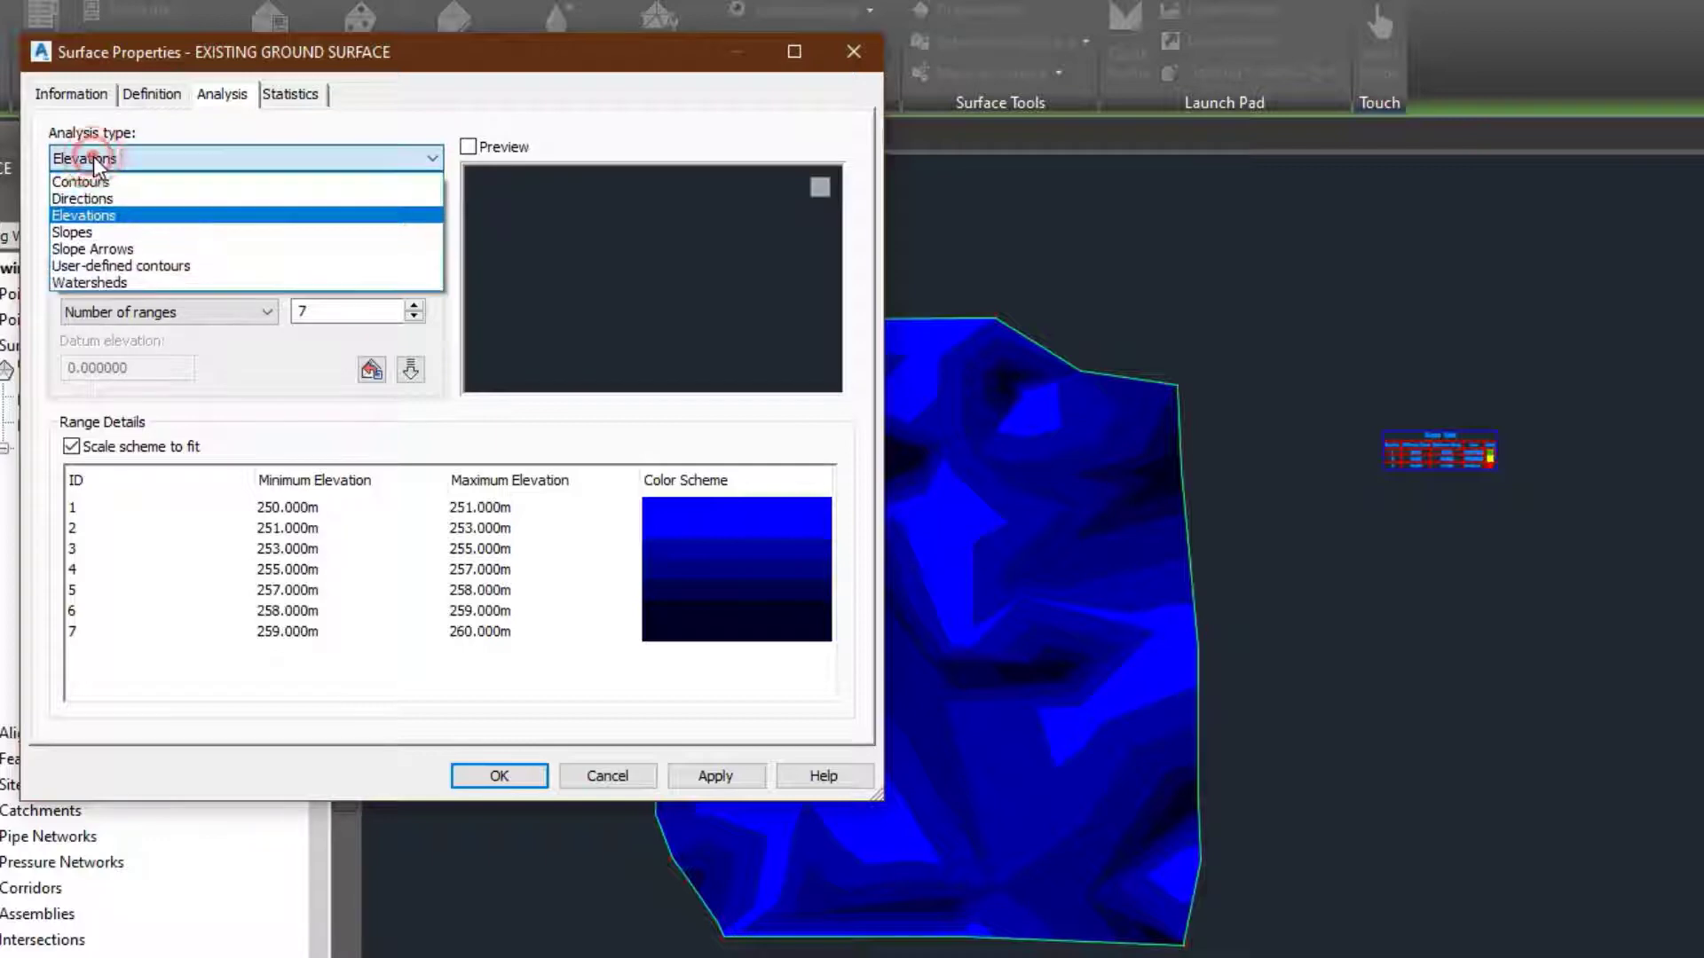
click(124, 216)
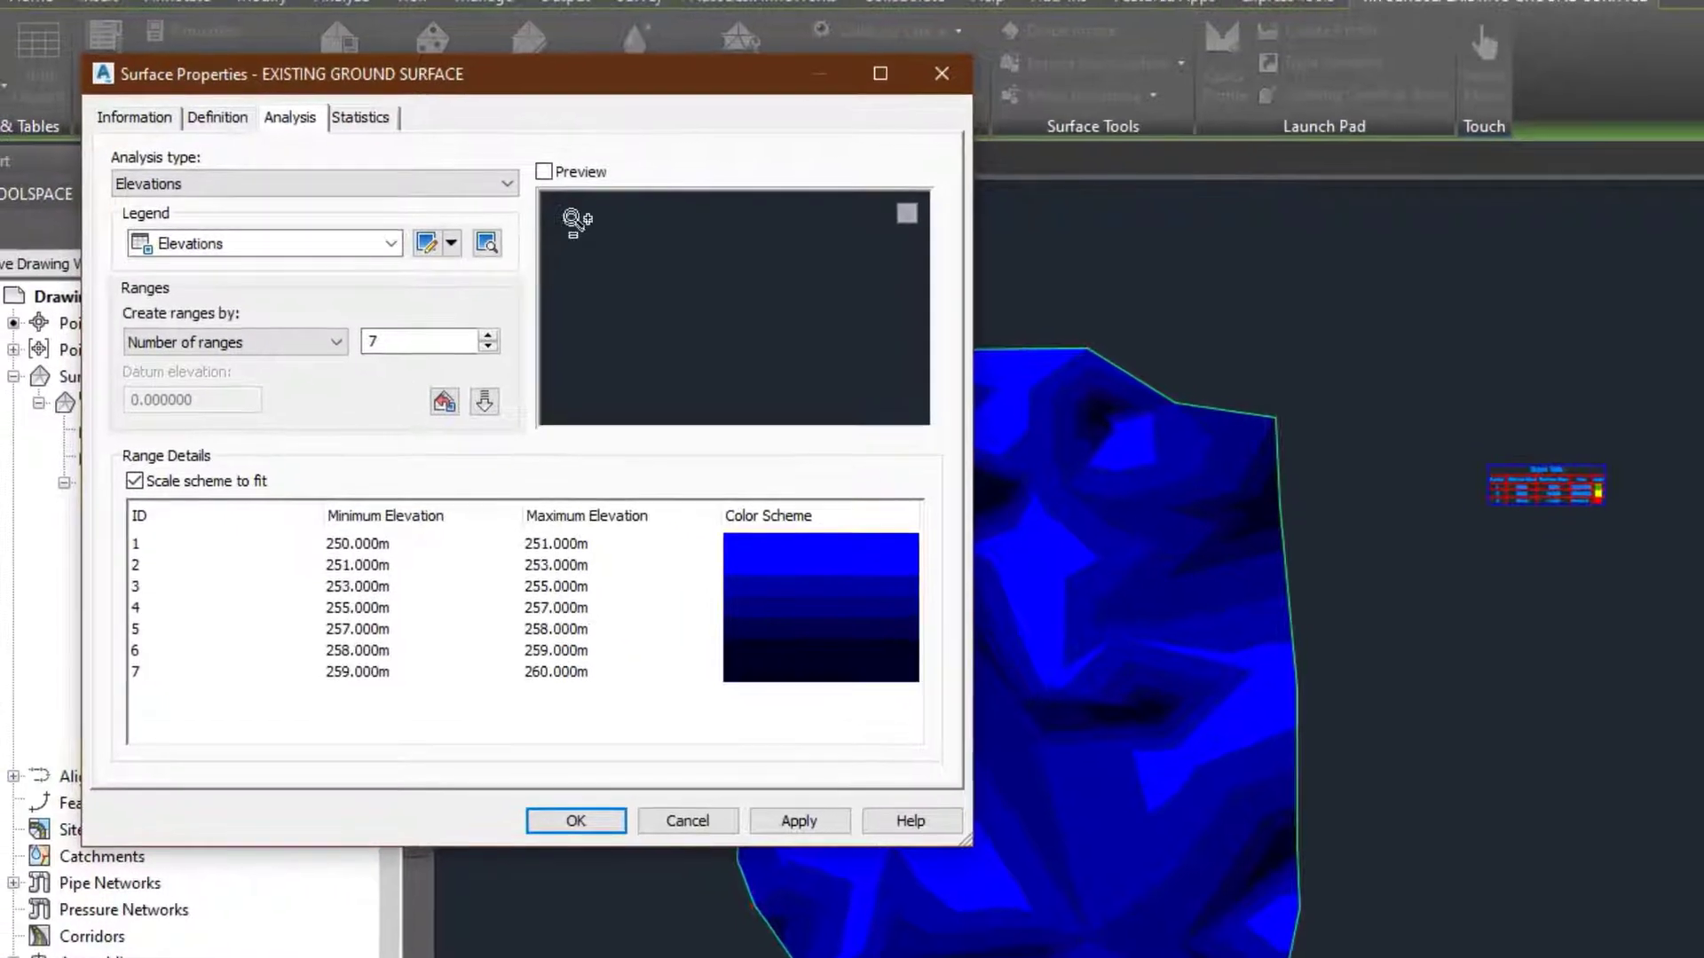
drag(581, 93, 493, 81)
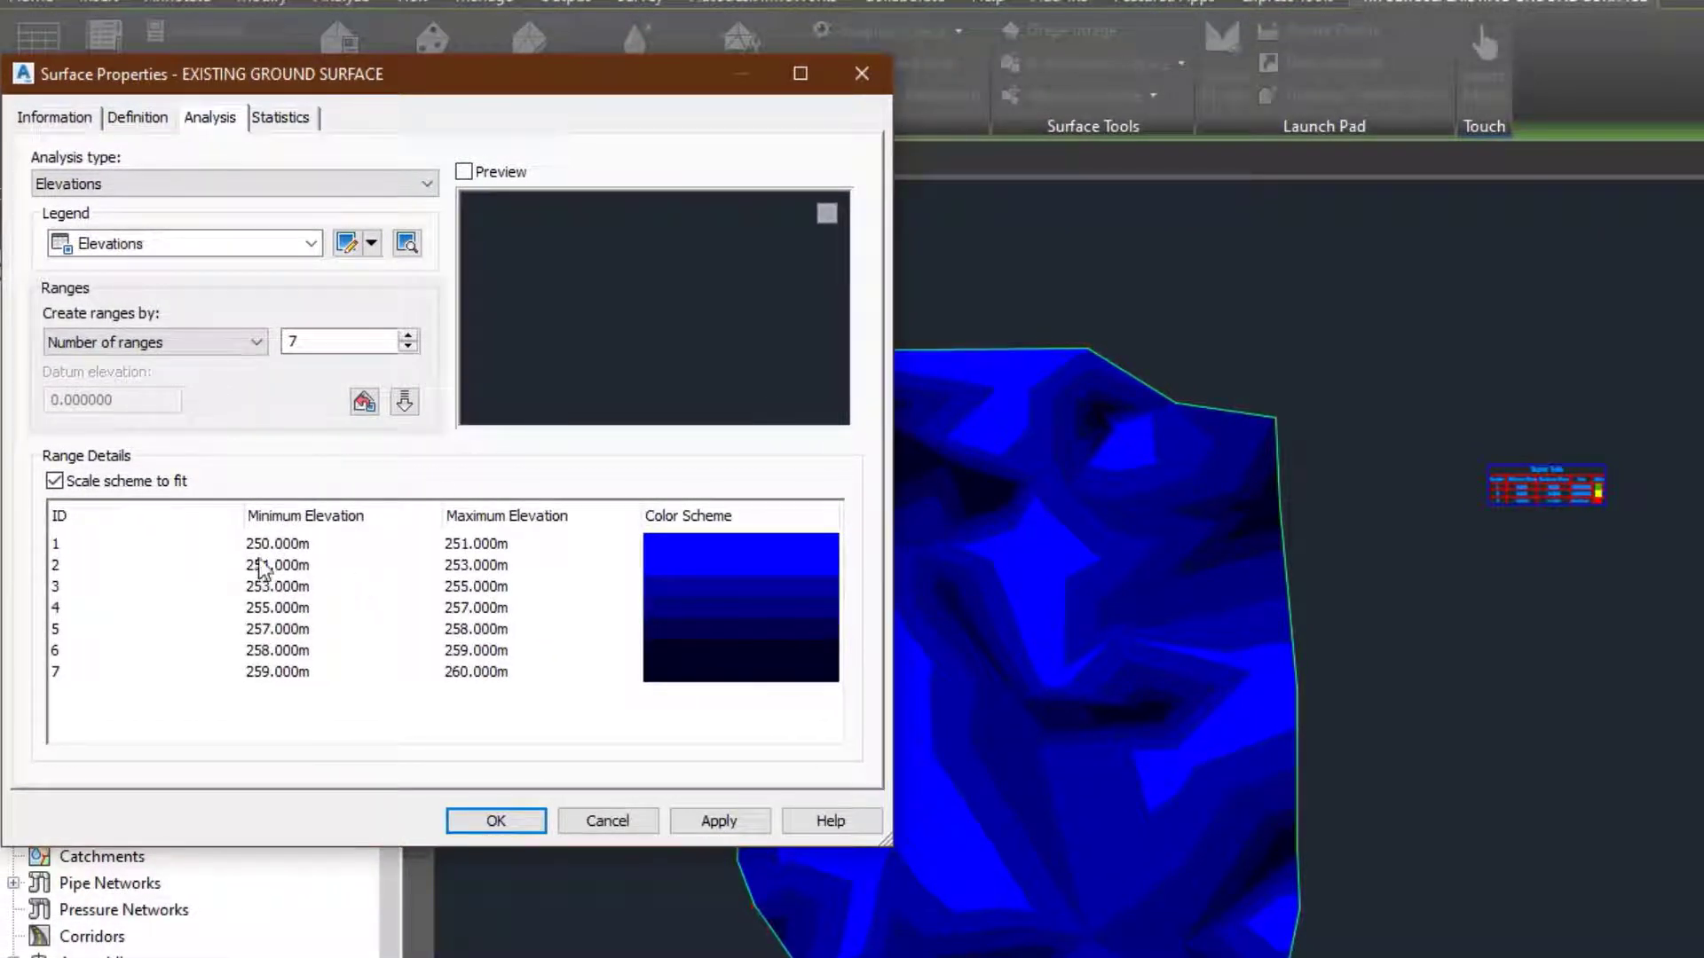
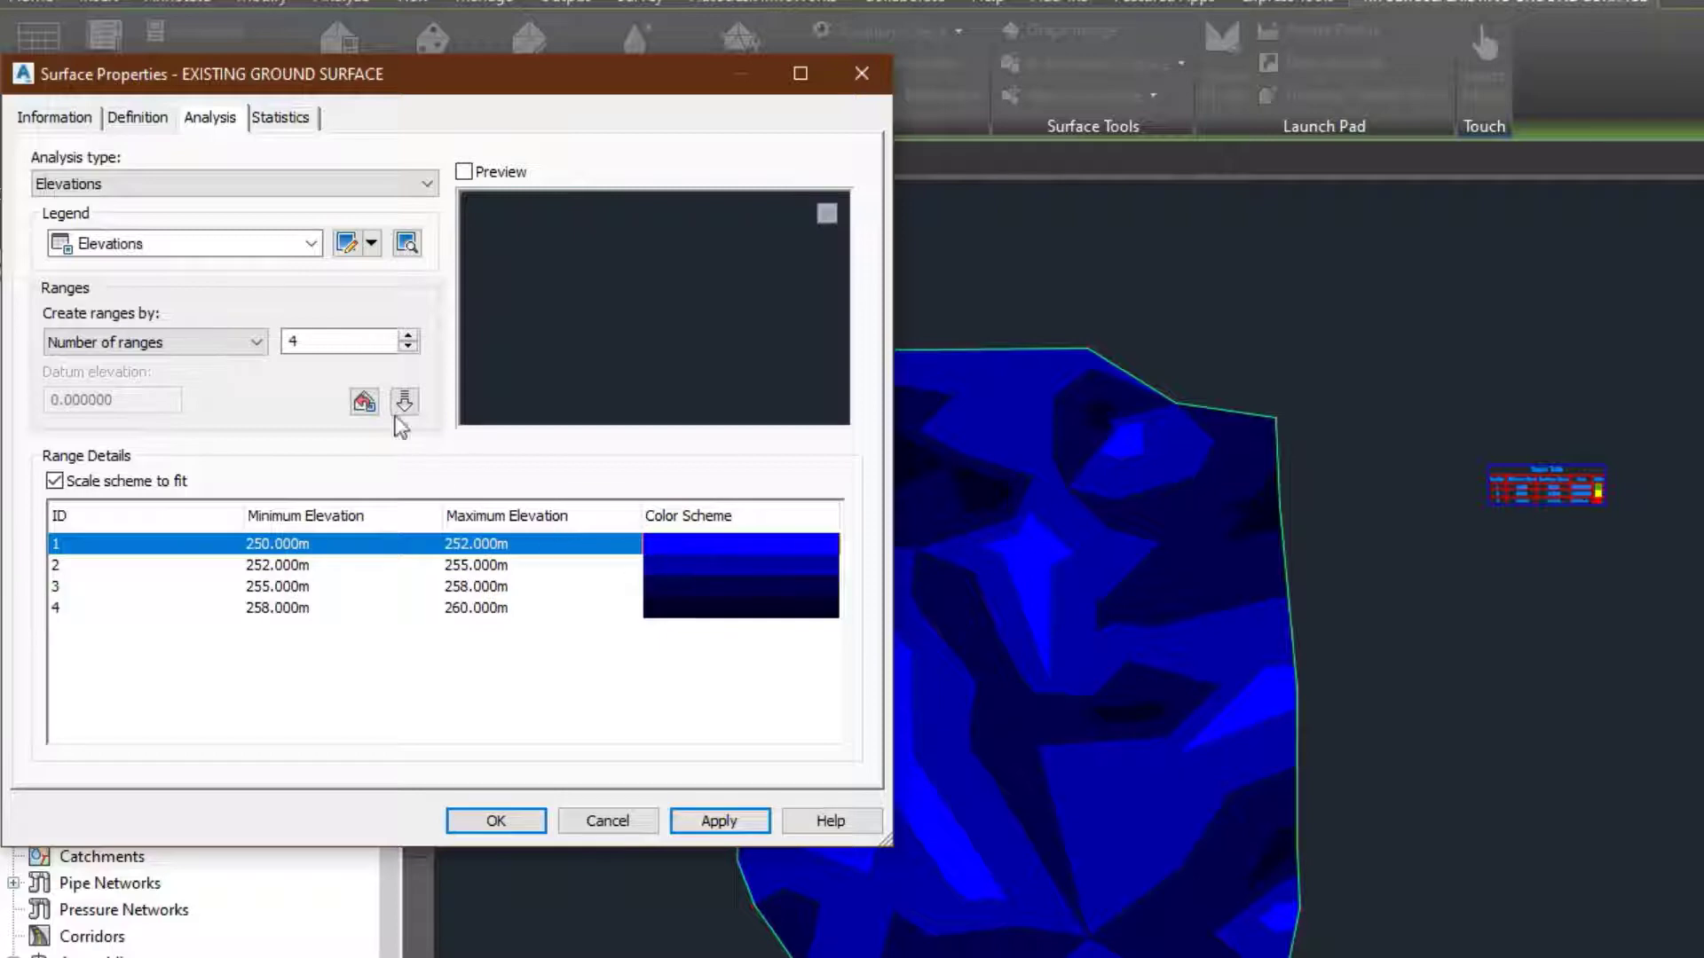
- Set the number of elevation ranges to 3, run the analysis and apply it to the surface
double_click(328, 341)
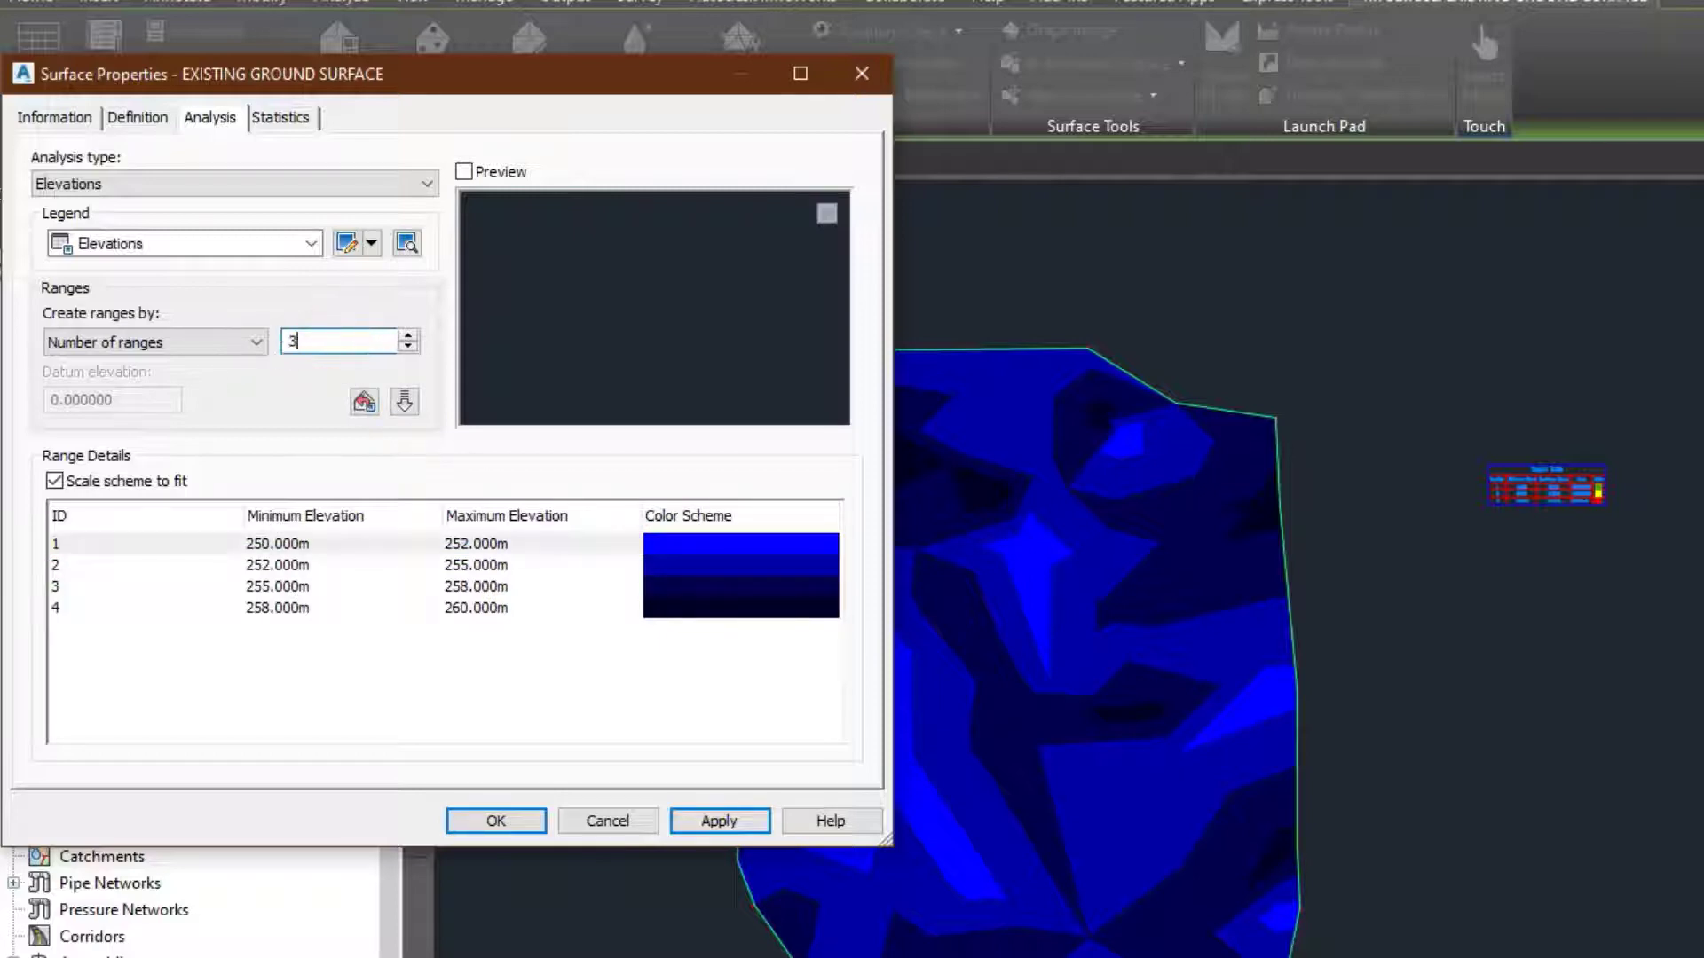
click(691, 813)
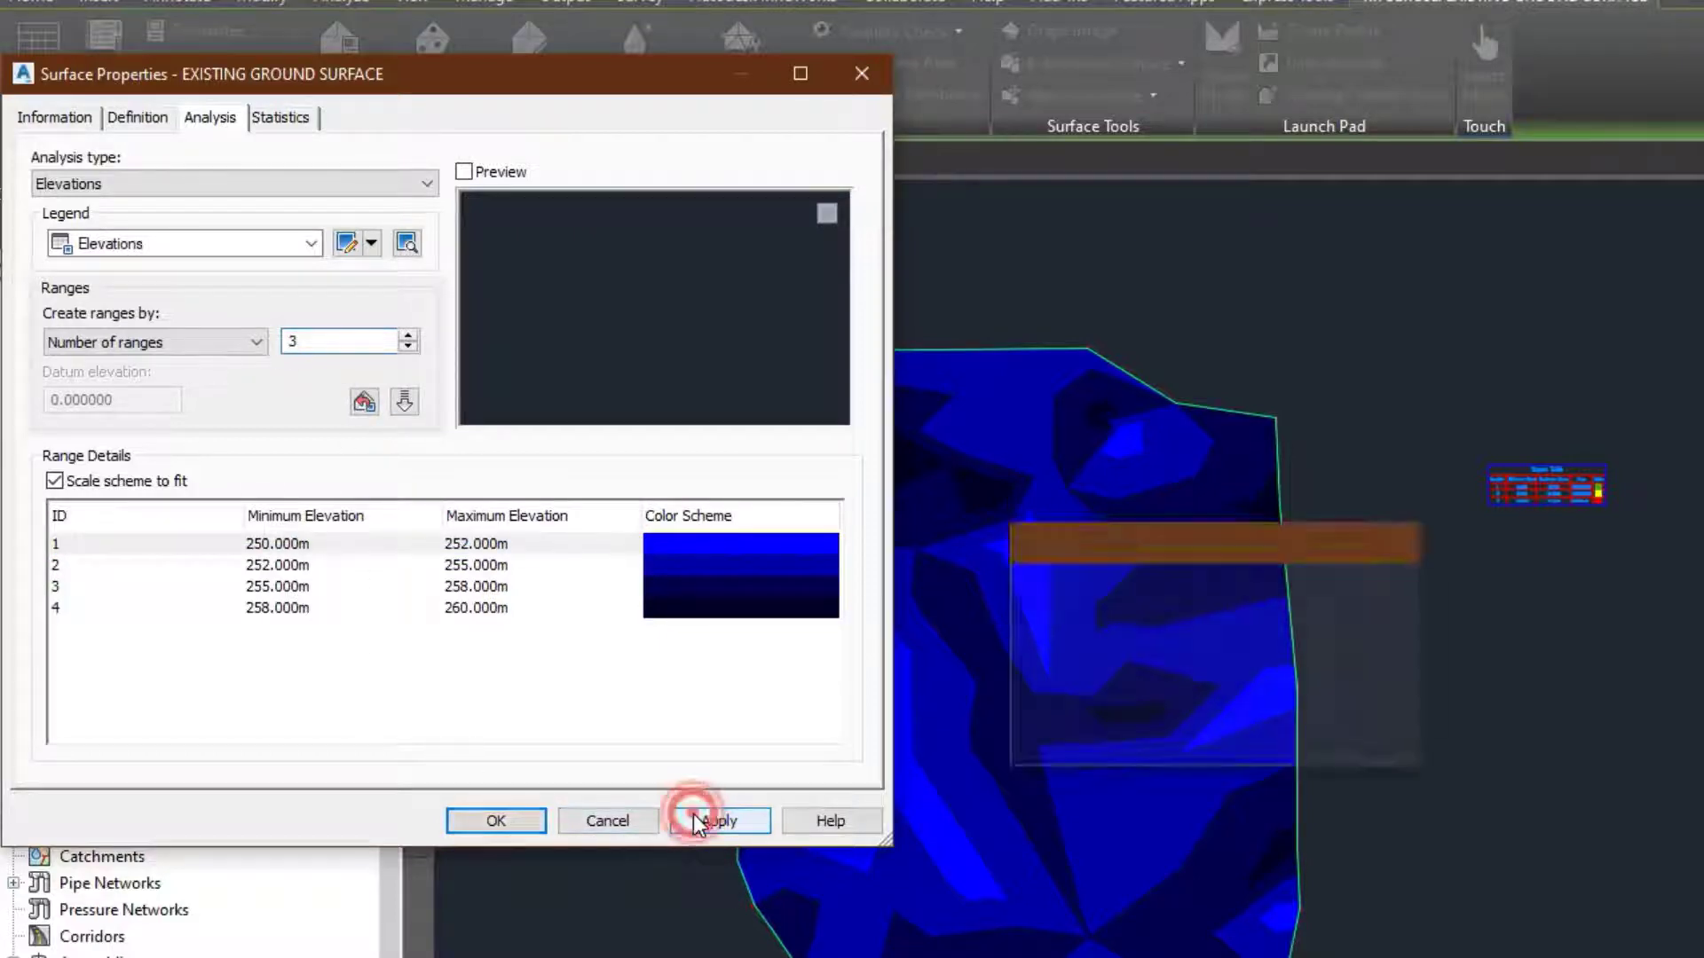
click(404, 401)
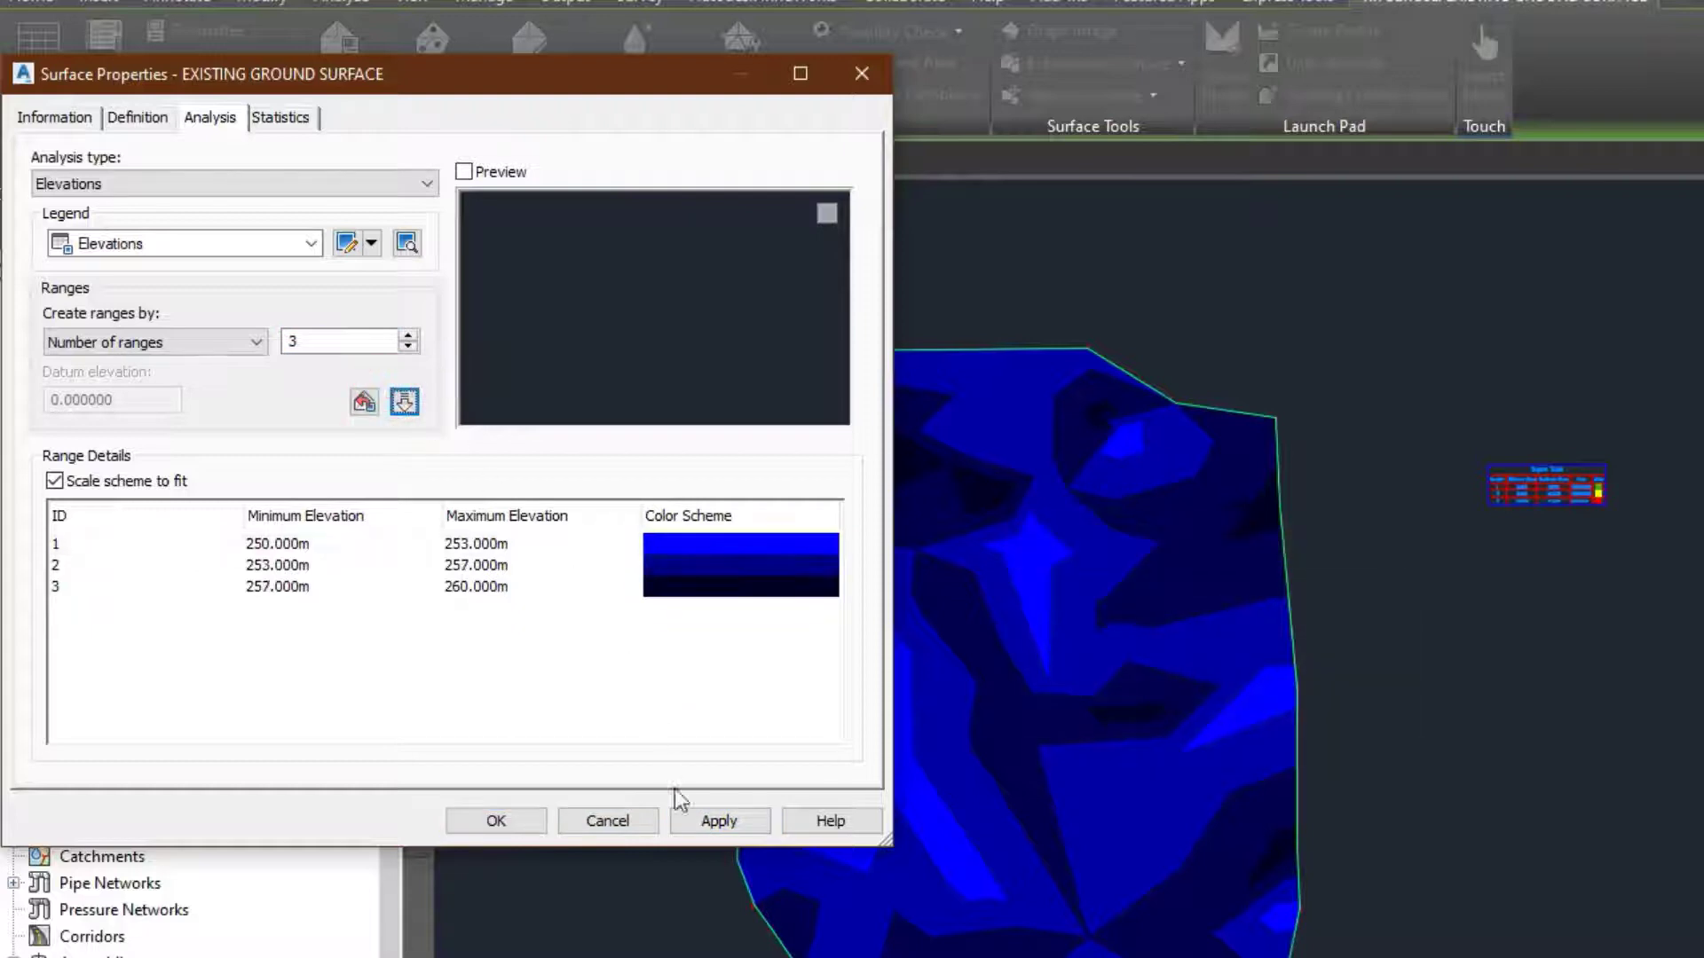
click(719, 823)
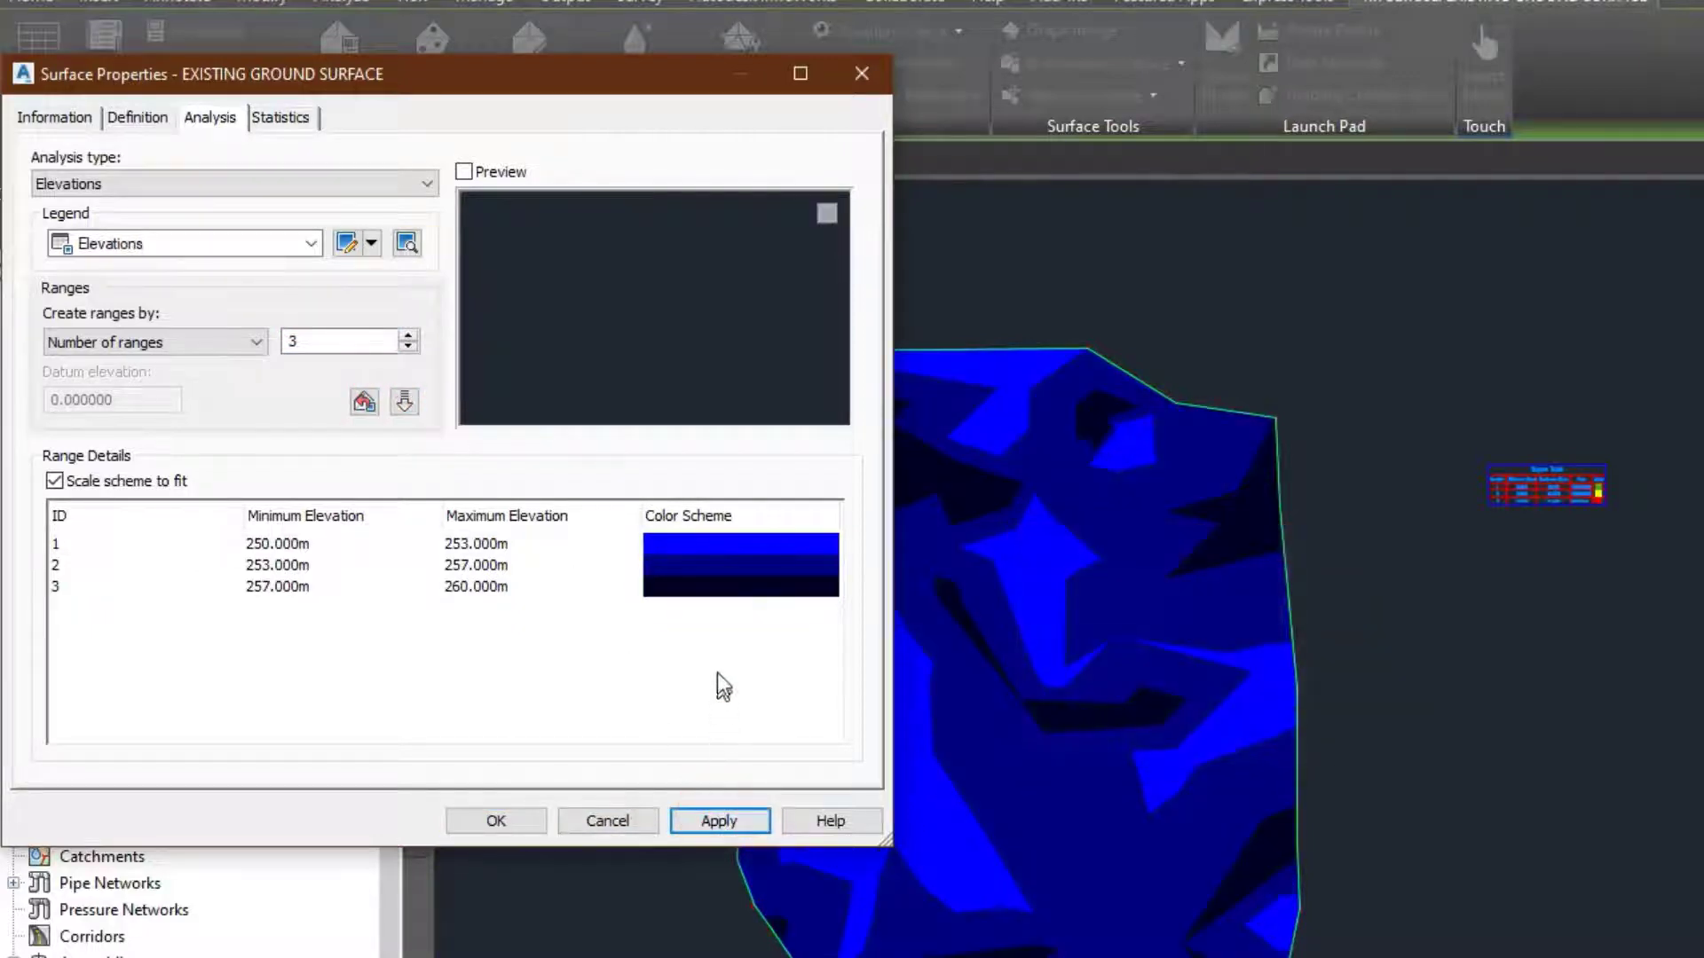
- Set the first range's maximum elevation and the second range's minimum elevation to 255 m
click(695, 538)
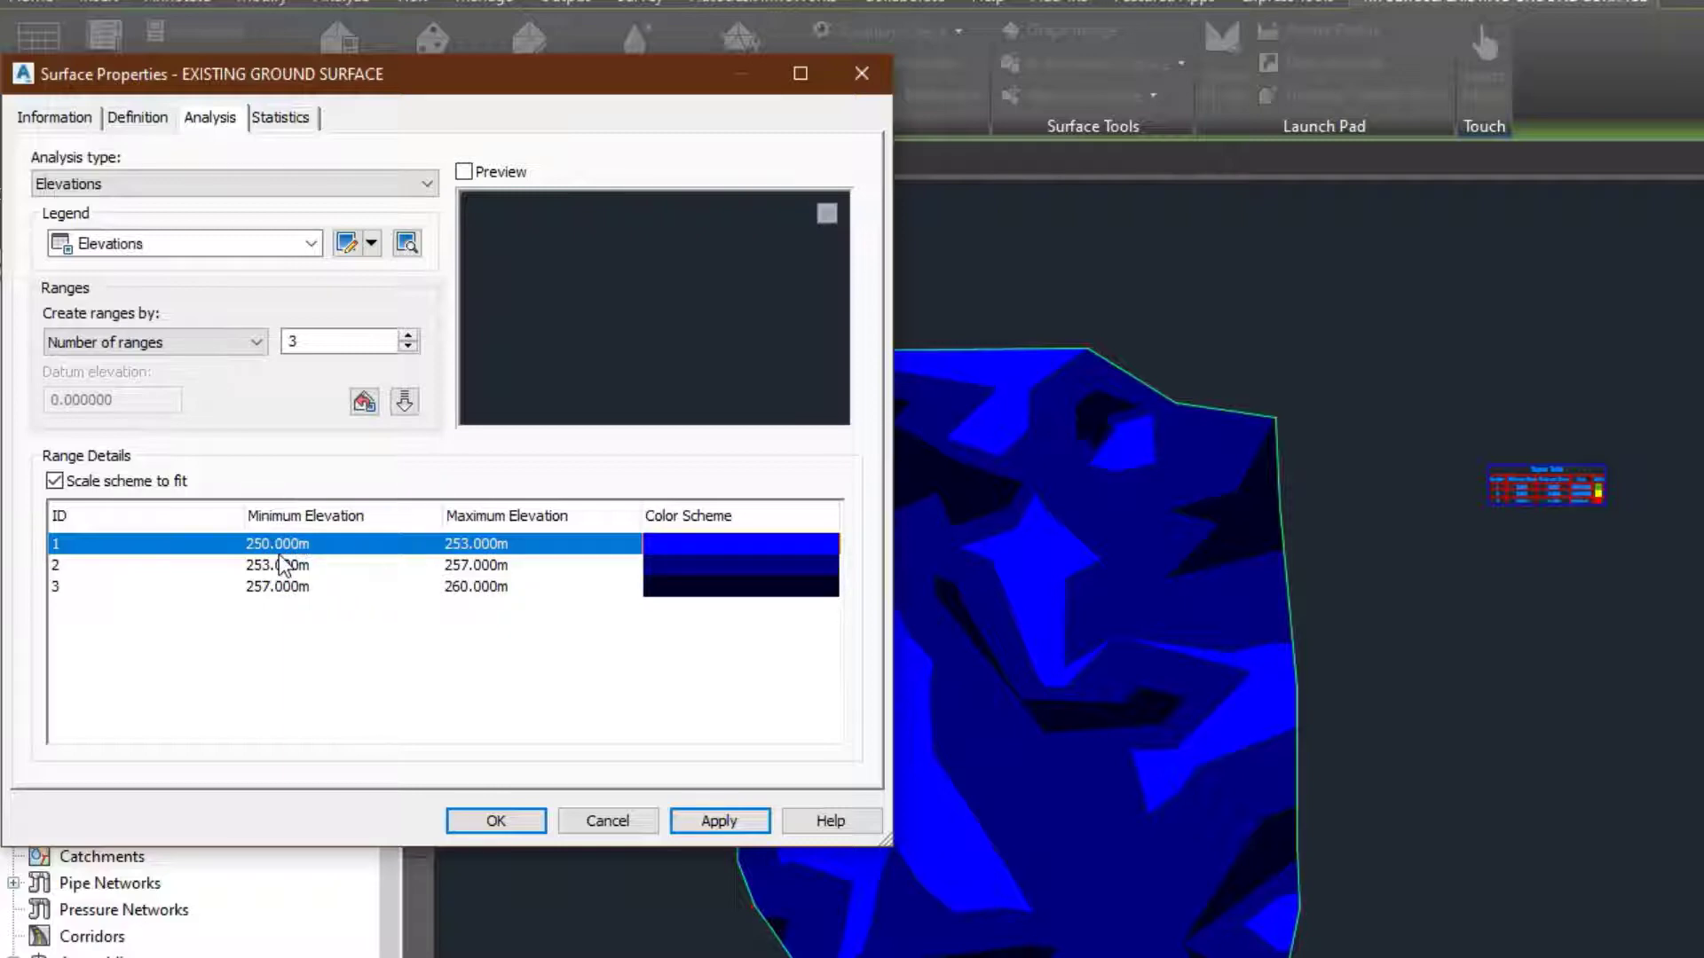
click(476, 543)
double_click(480, 542)
text(2)
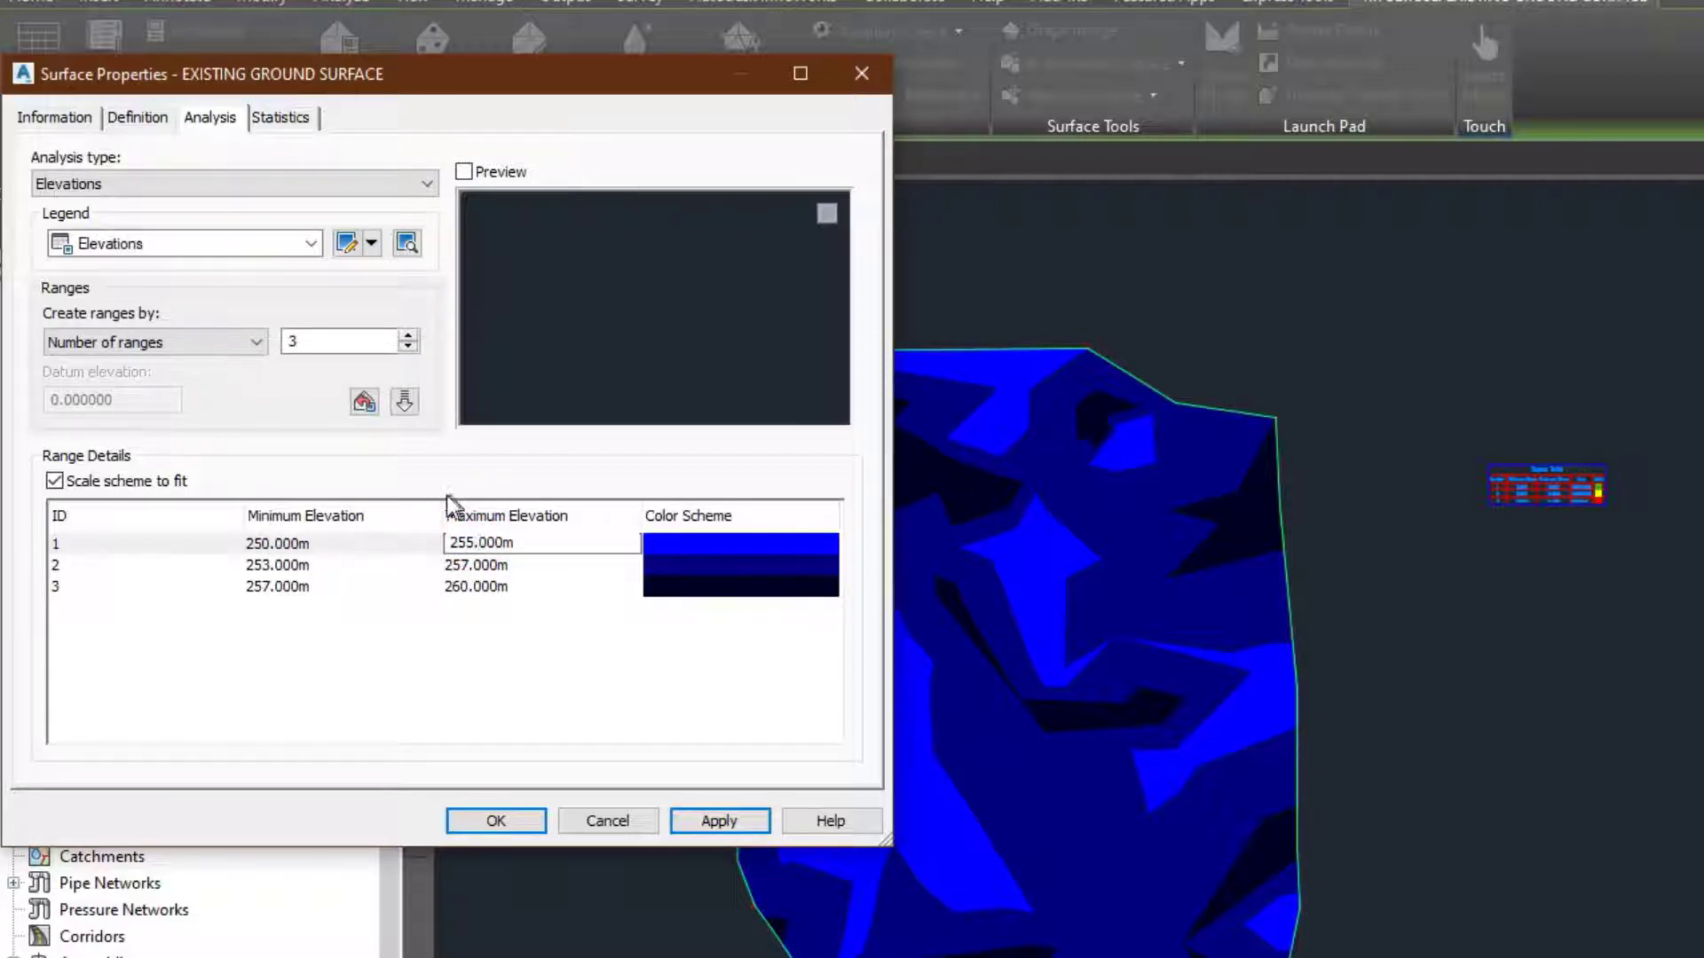
click(312, 568)
text(2)
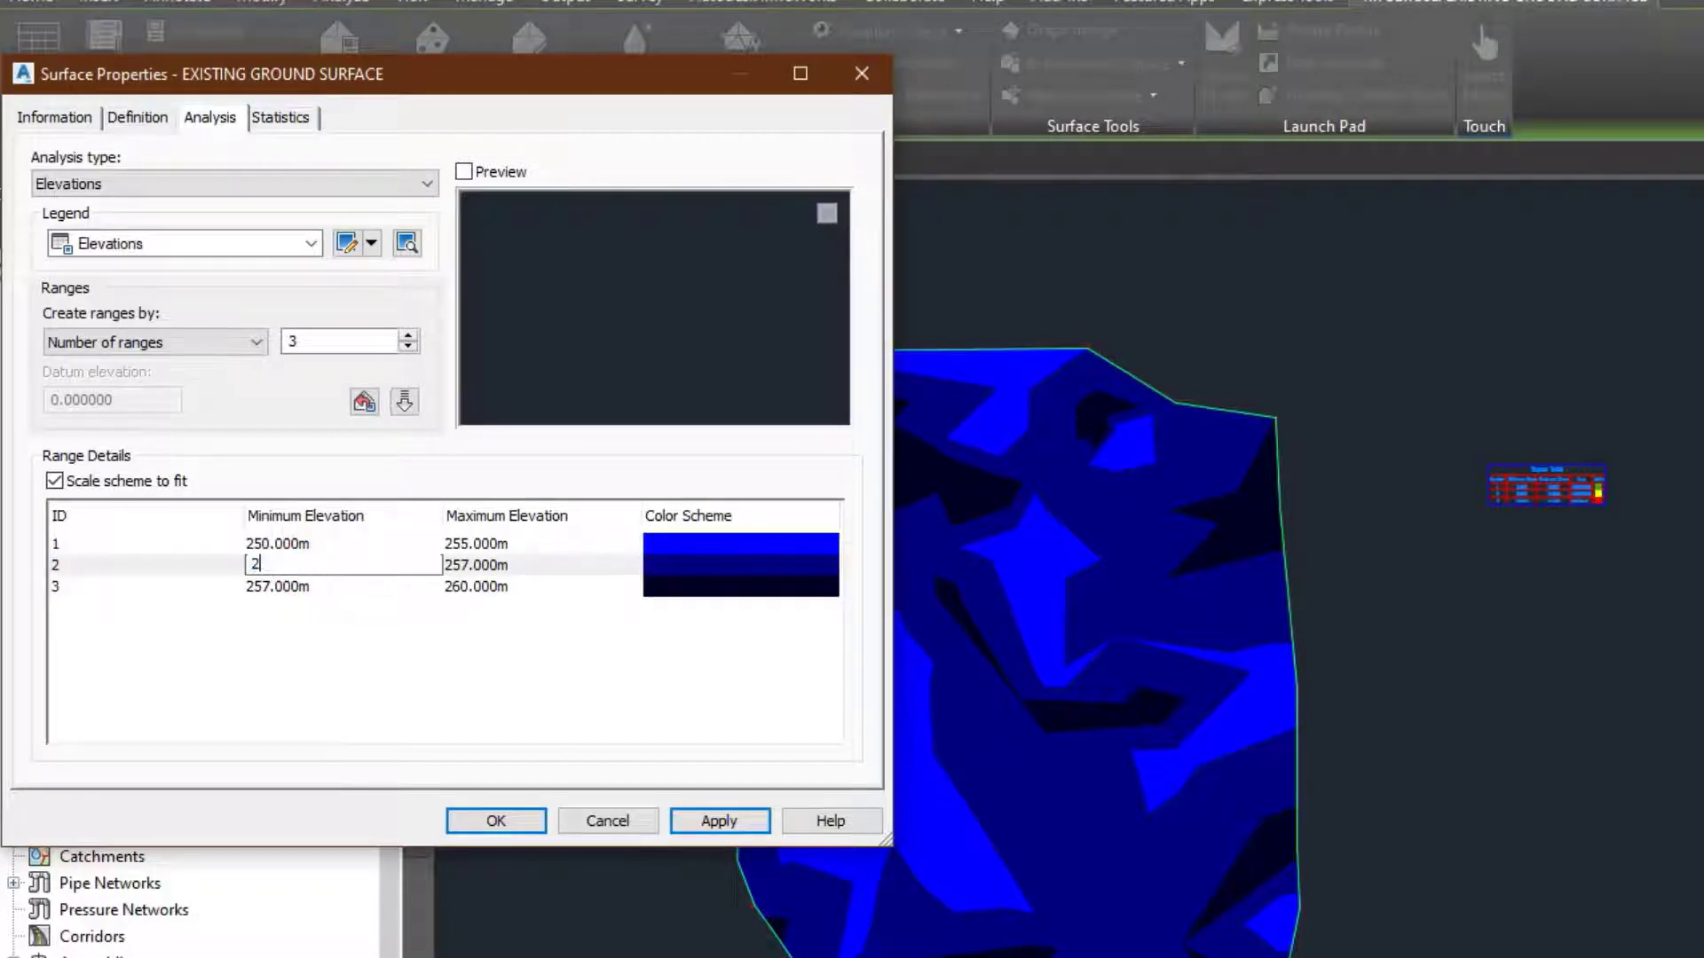
key(Return)
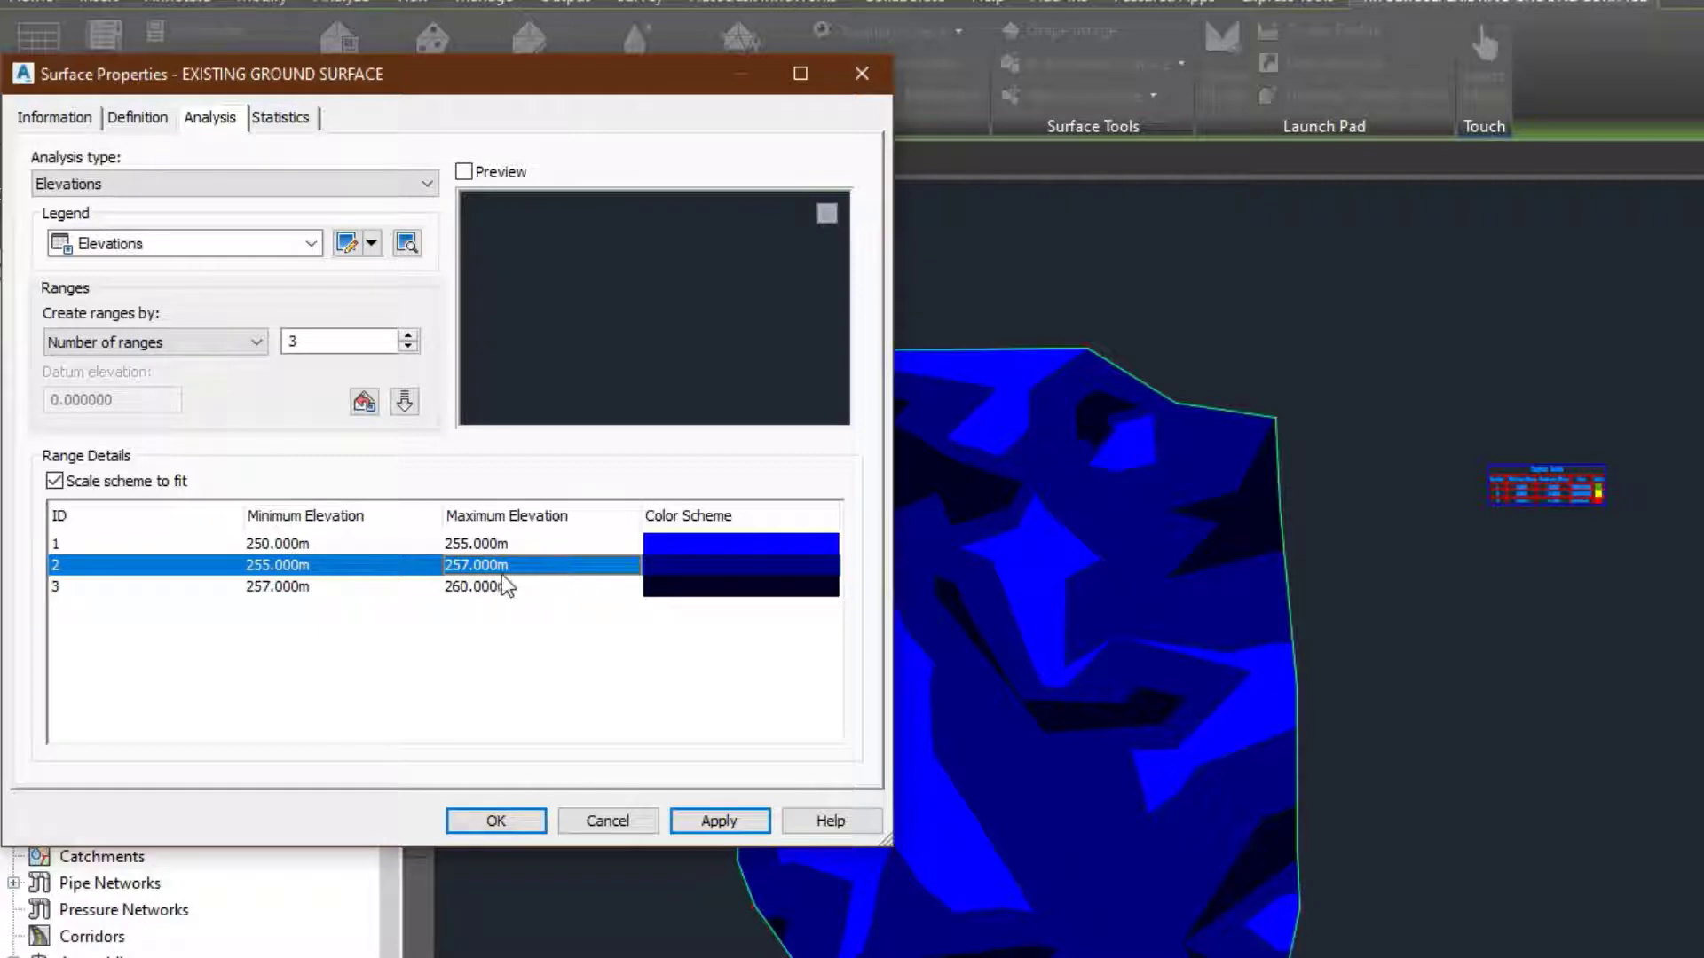
- Change the color of the first elevation range to dark navy, index color 178
double_click(724, 545)
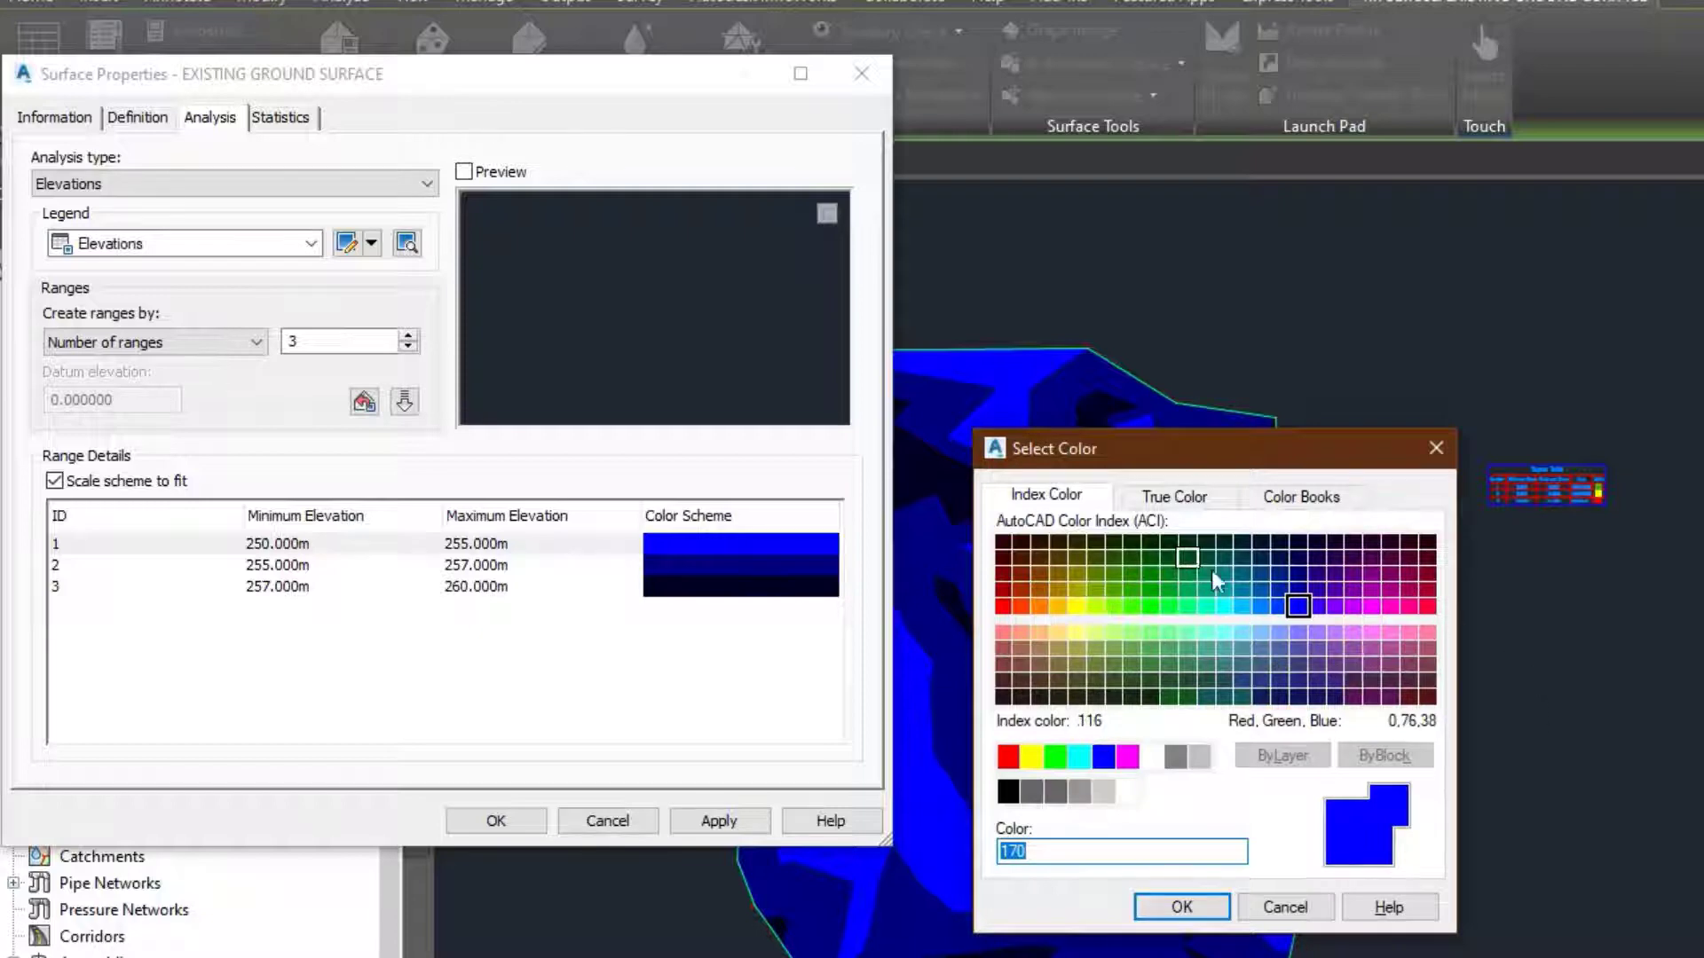
click(1298, 543)
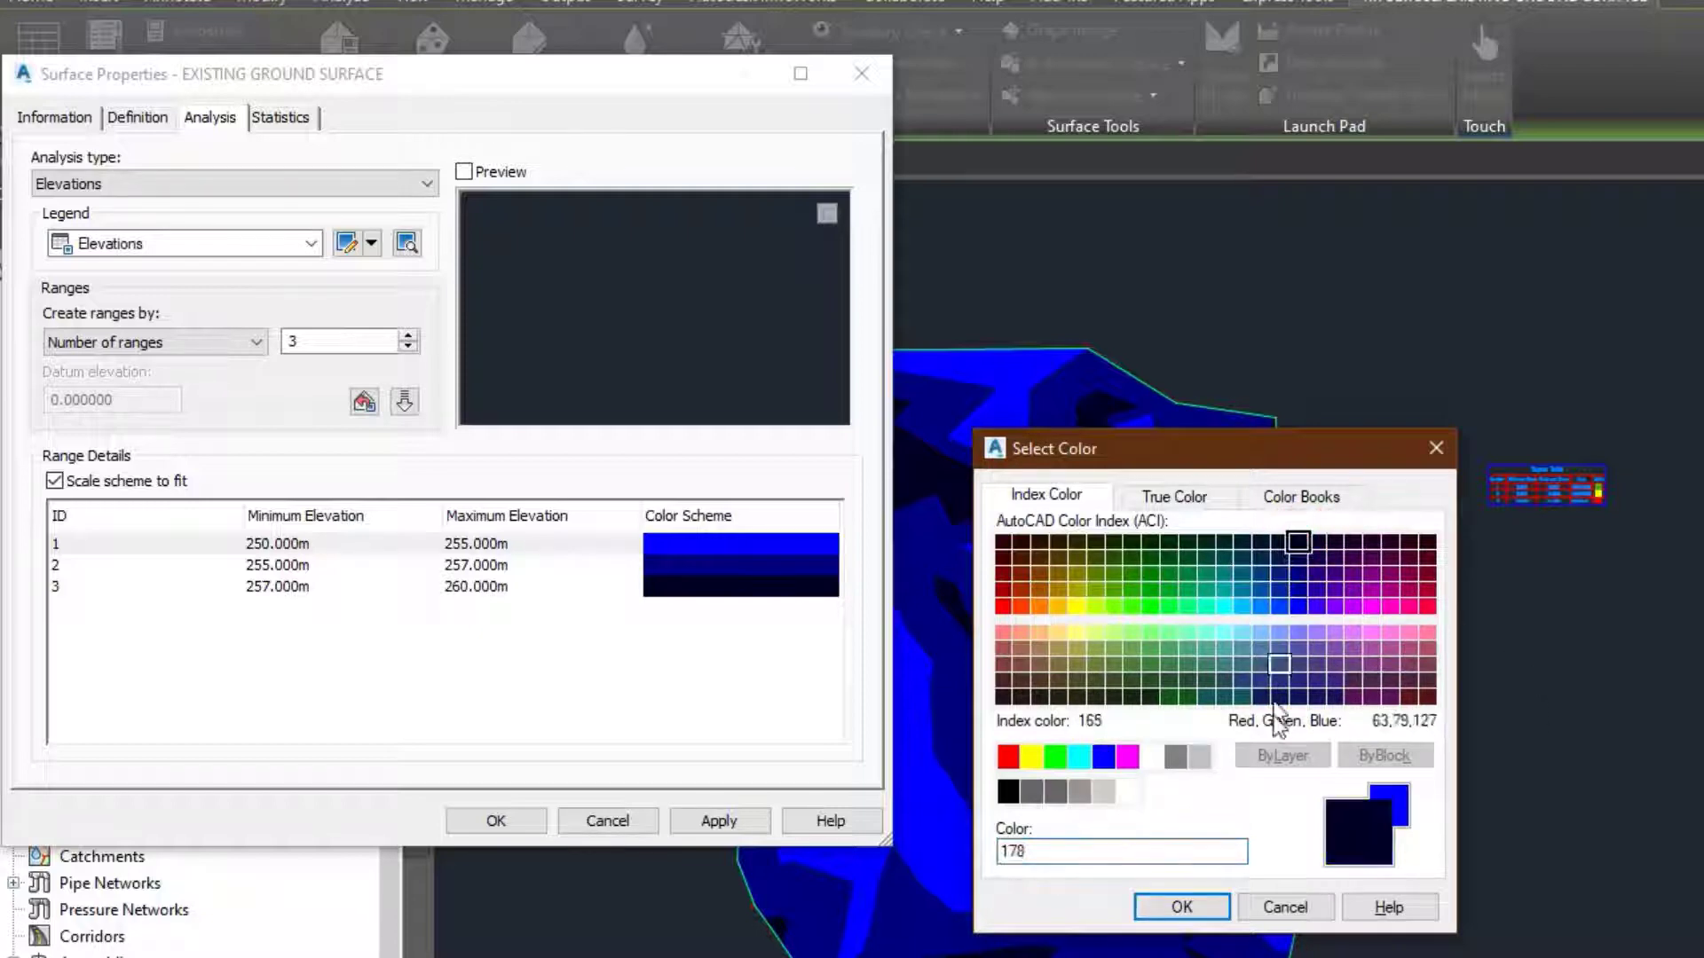
click(1189, 903)
- Change the color of the third elevation range to cyan and apply the elevation analysis to the surface
click(789, 565)
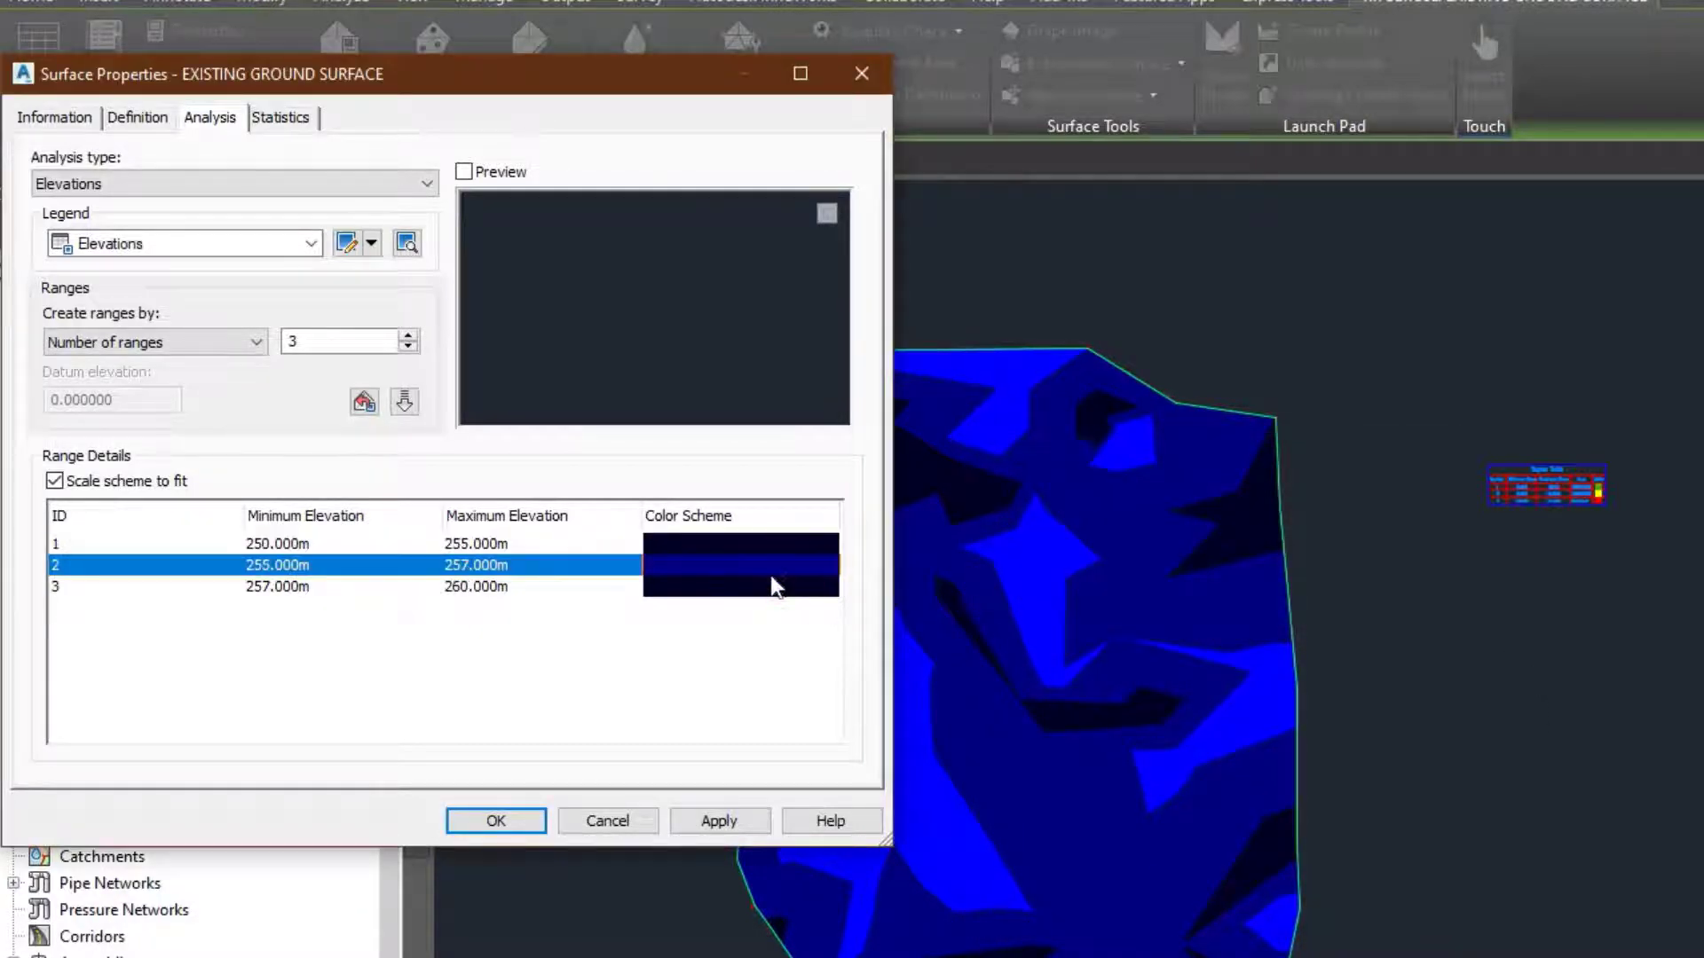
click(768, 583)
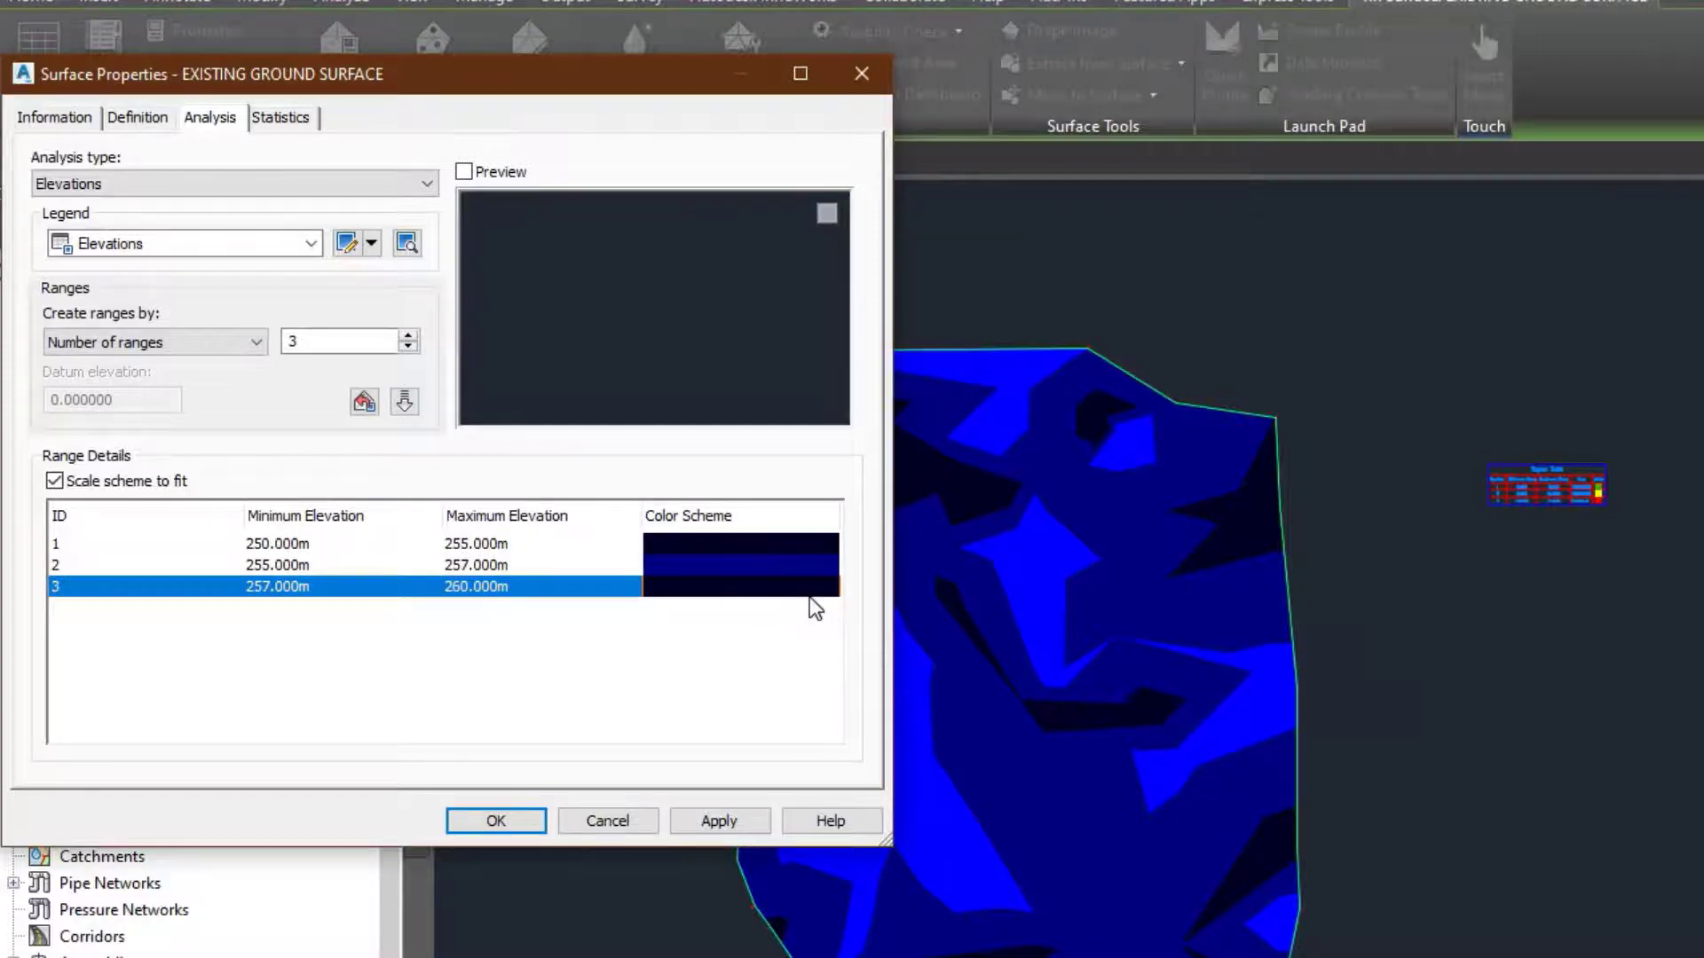
double_click(809, 591)
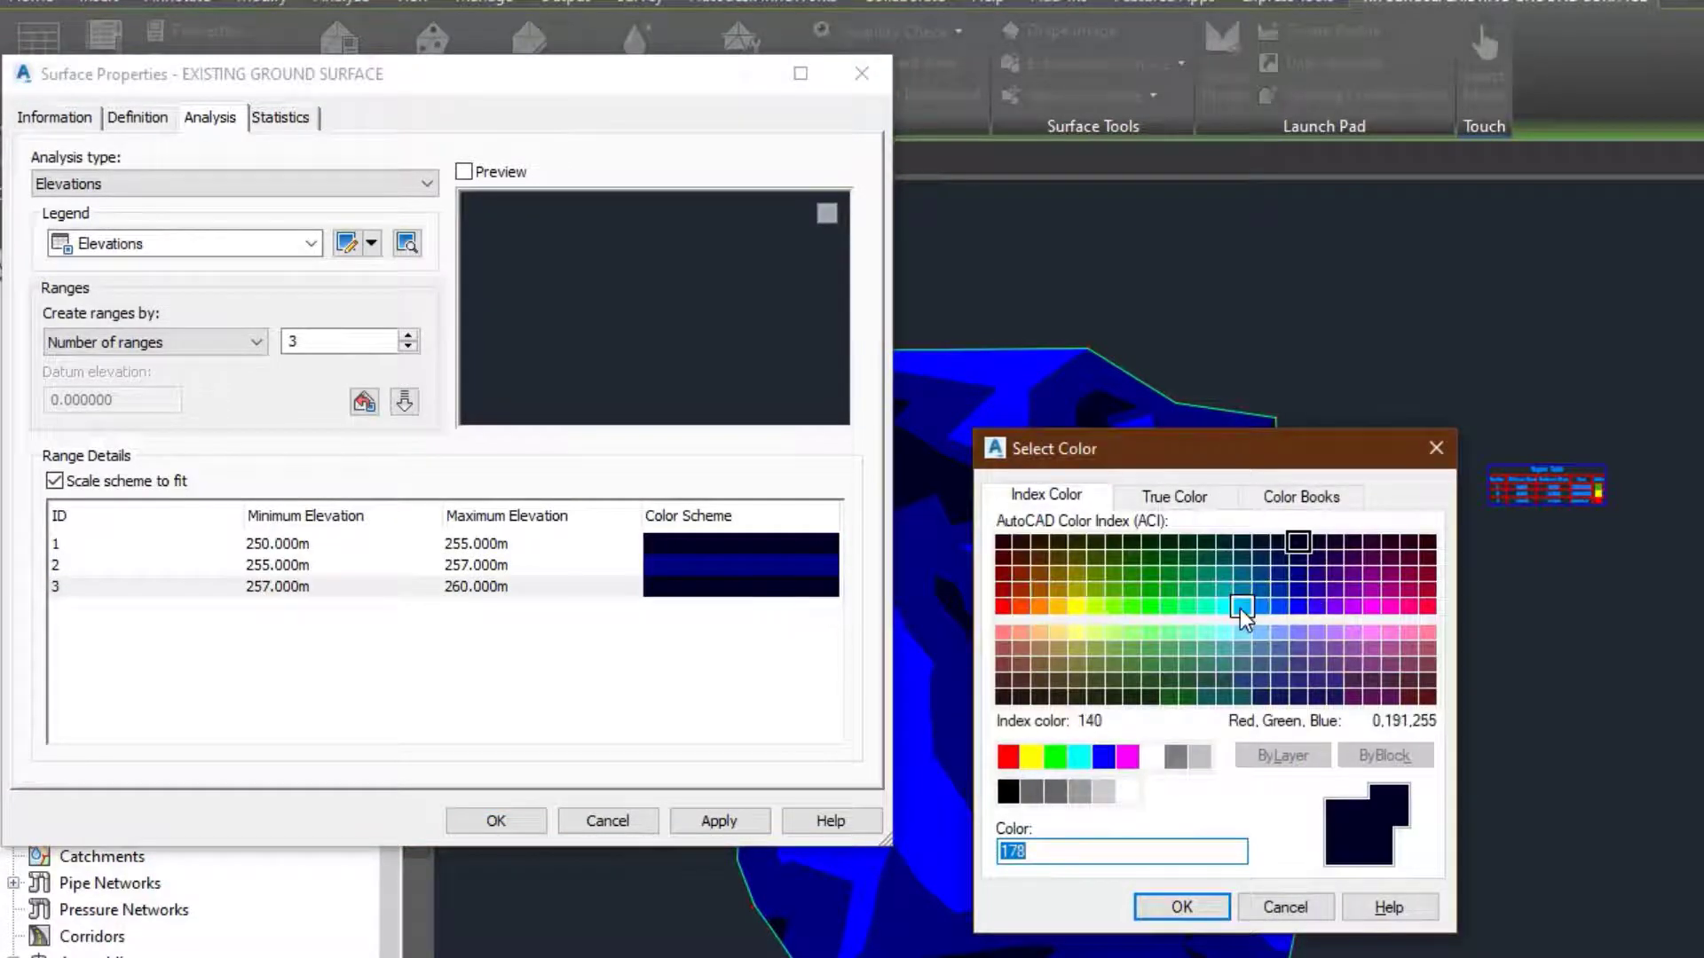
click(1240, 606)
click(1224, 606)
click(1184, 906)
click(682, 825)
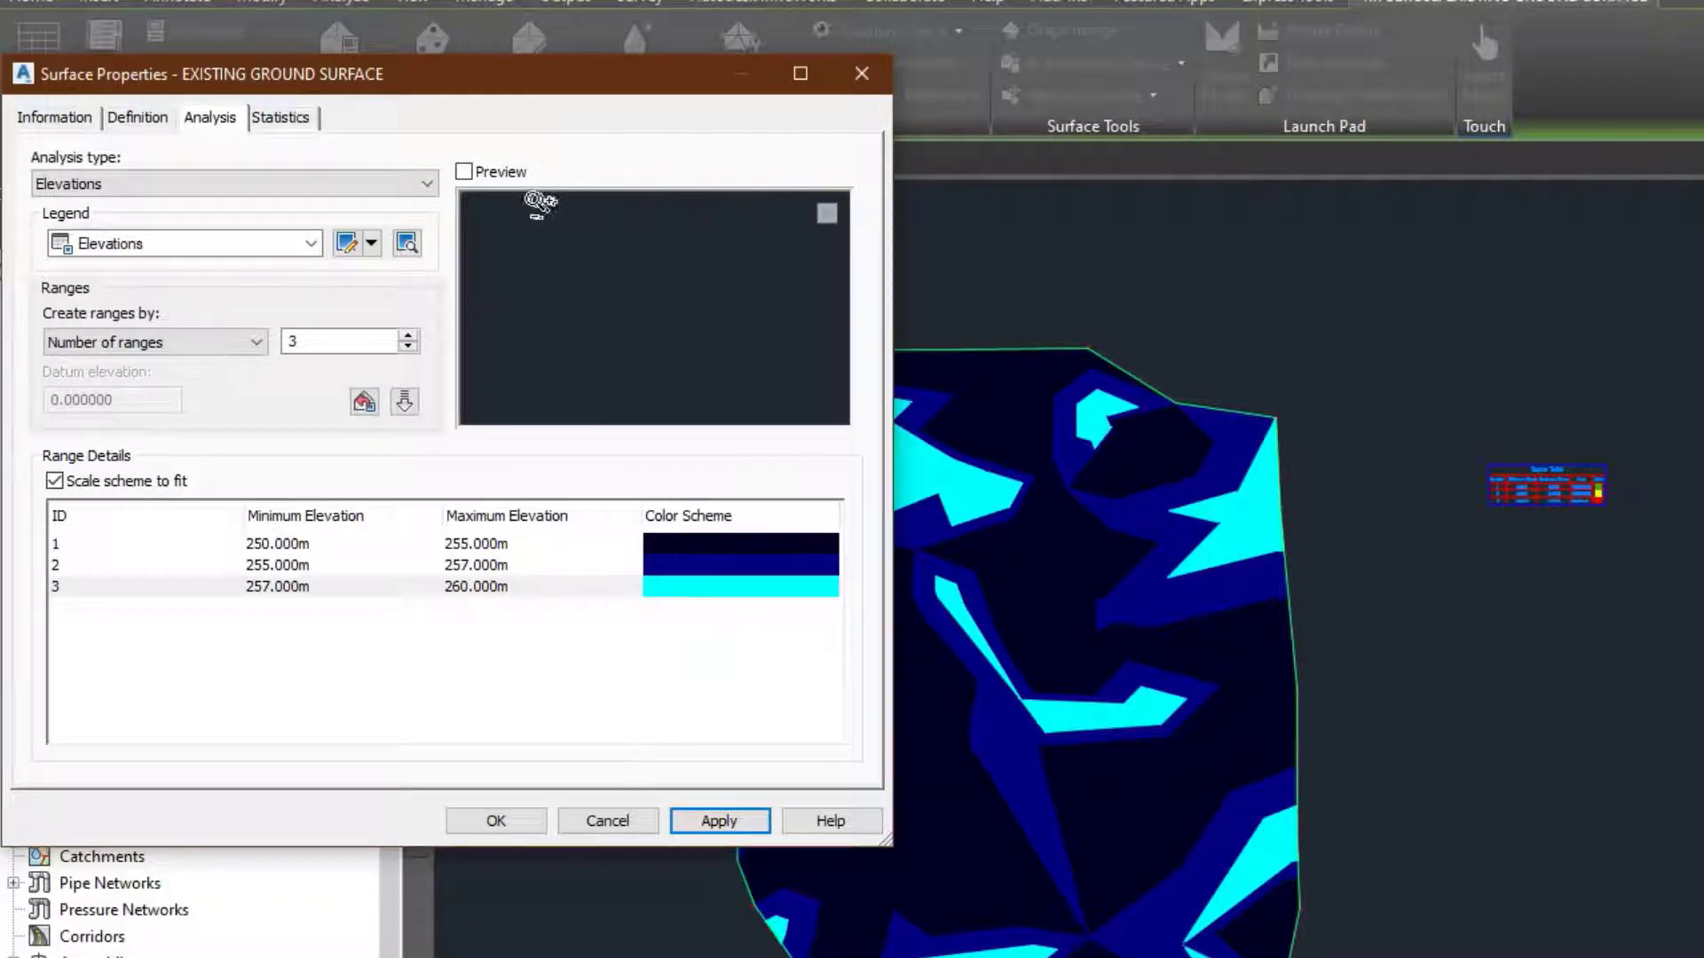
- Preview the elevations legend, accept the surface properties, and clear the surface selection
click(465, 173)
click(465, 173)
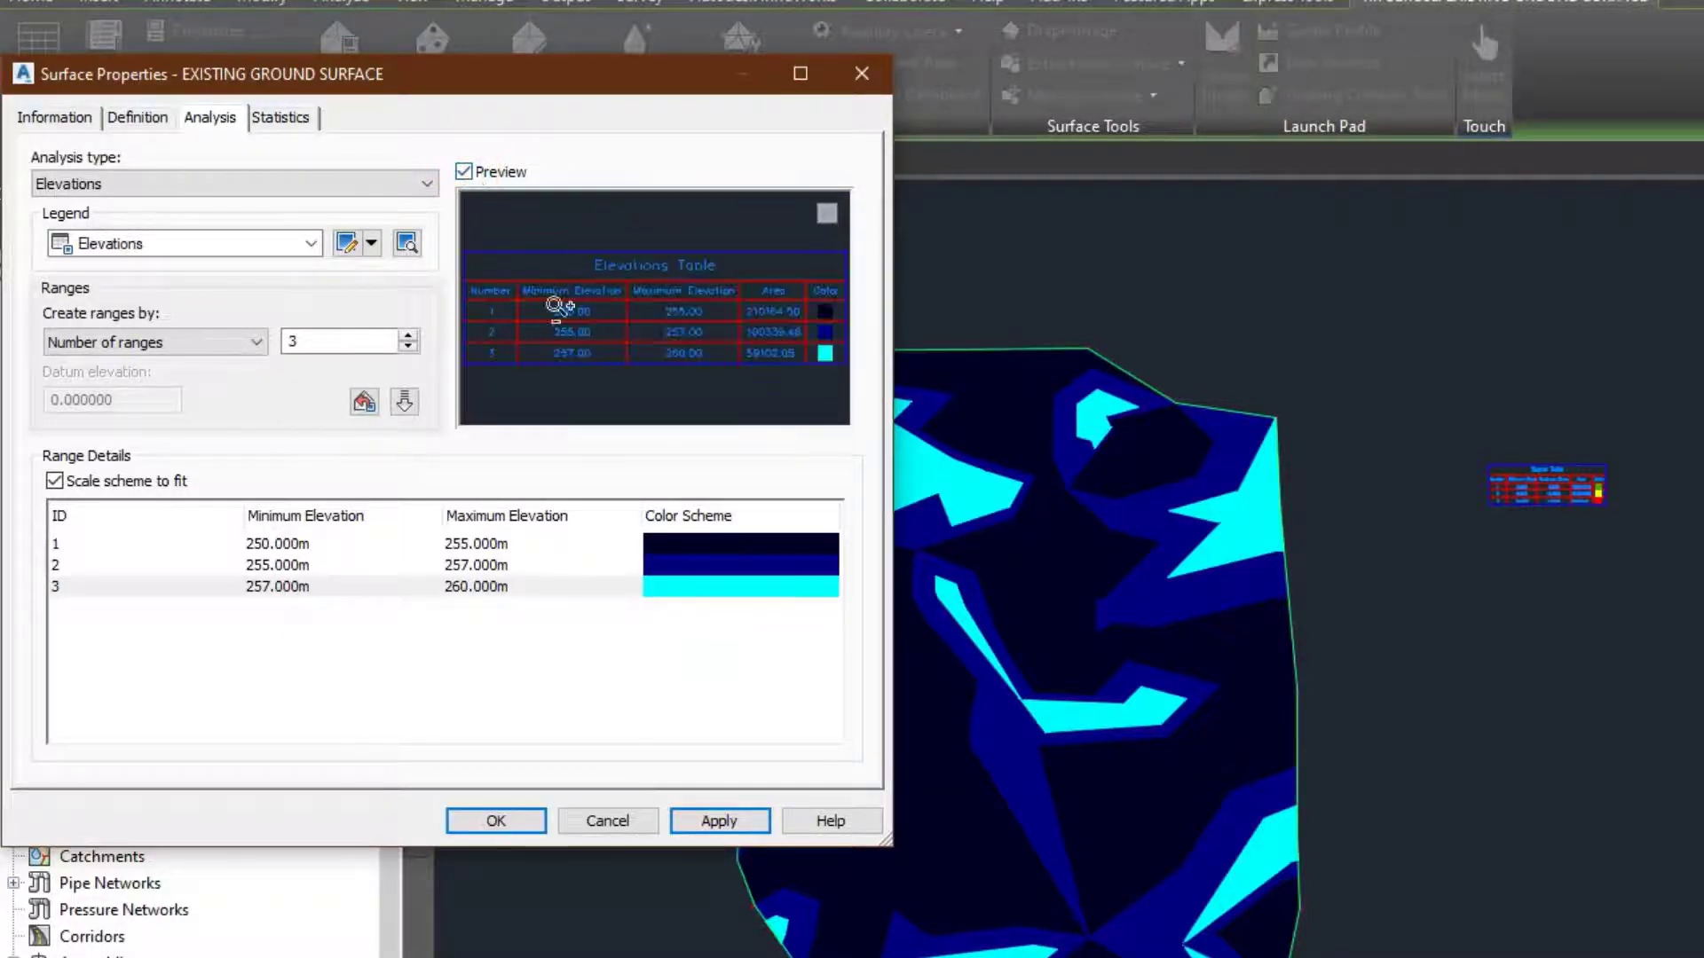
click(496, 821)
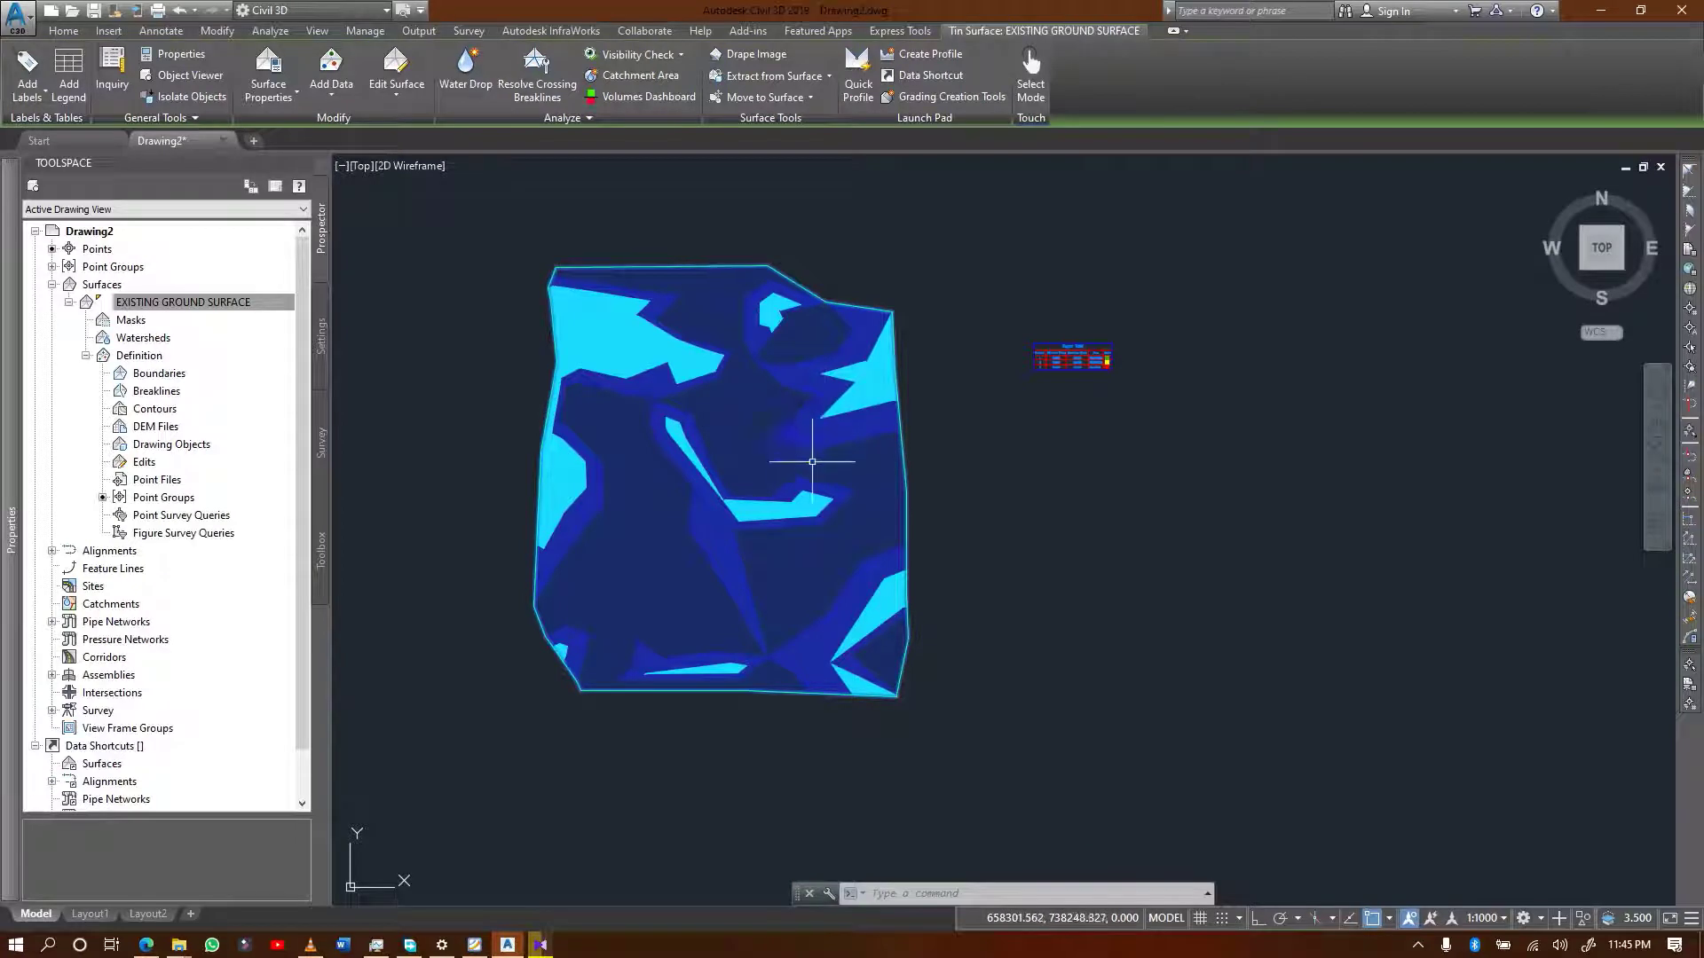
key(Escape)
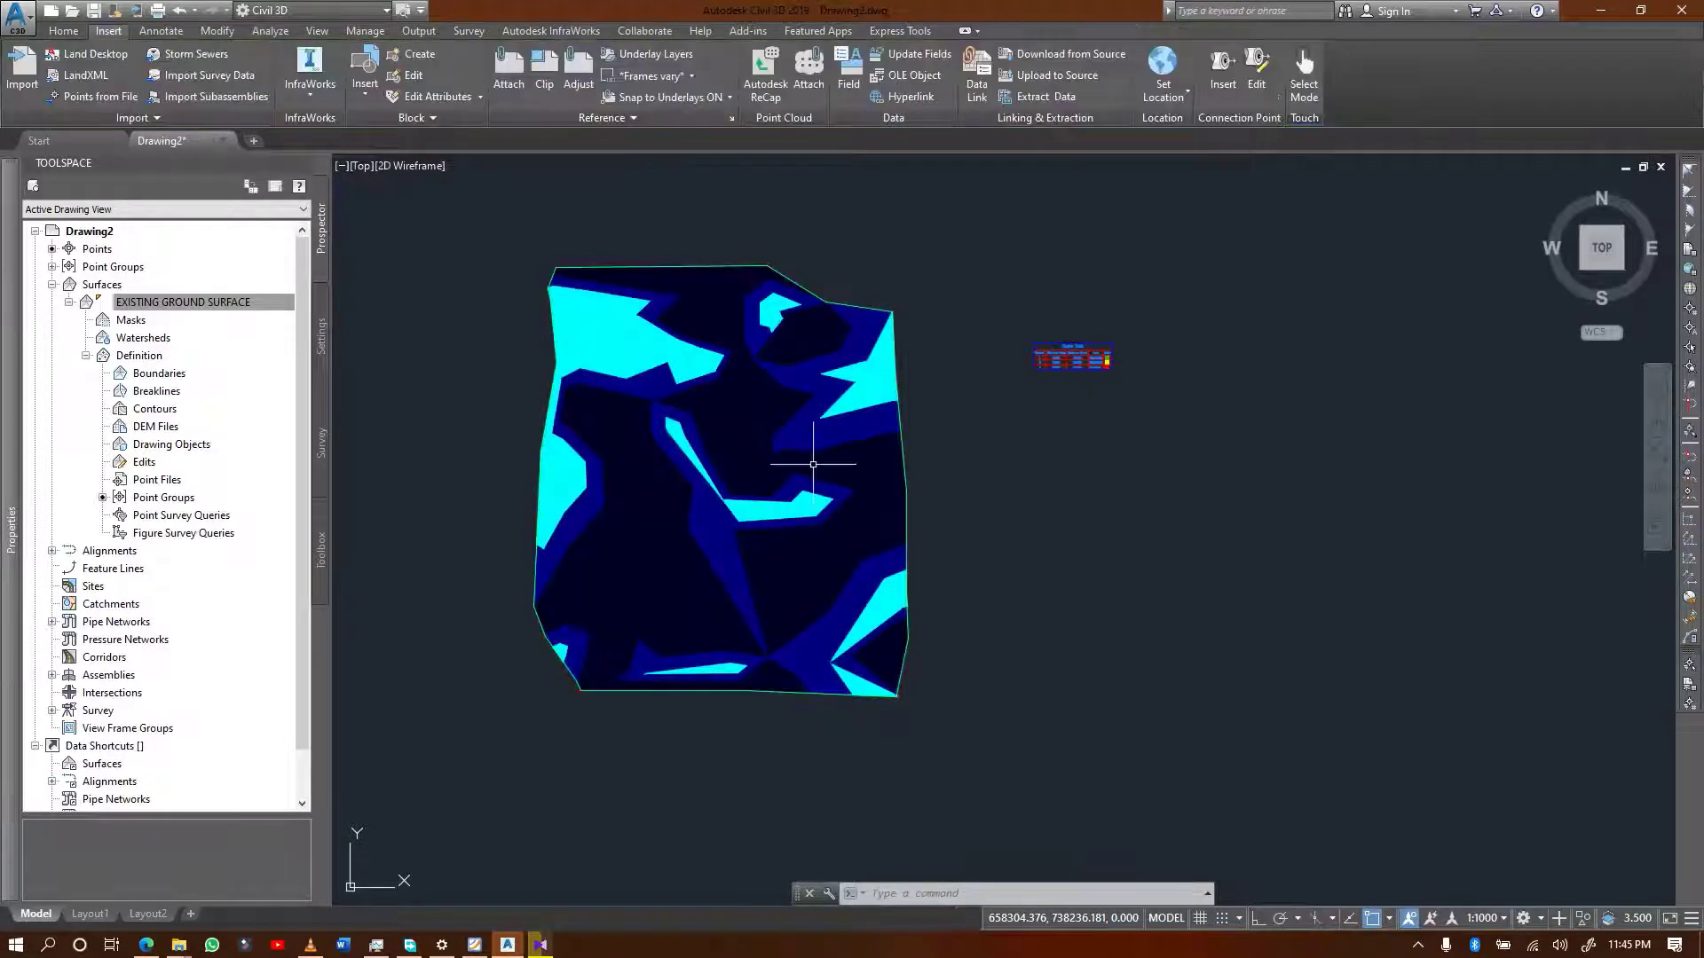
scroll(685, 369, up, 3)
scroll(684, 373, down, 3)
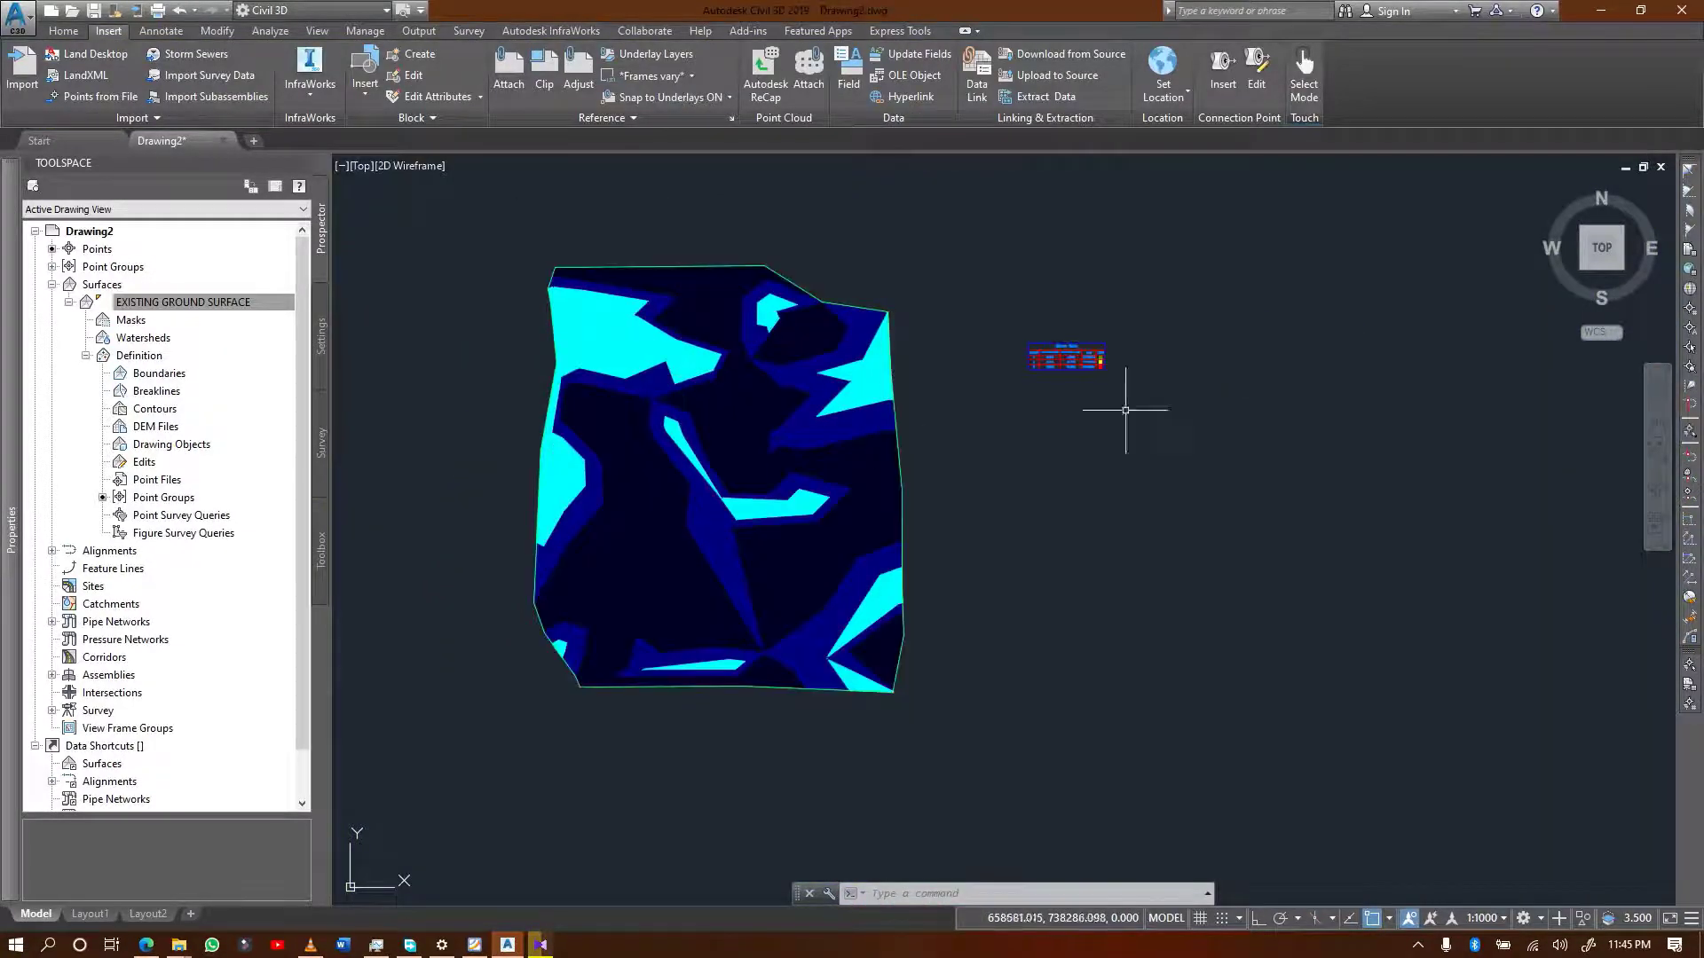
scroll(1100, 360, up, 5)
scroll(964, 317, down, 5)
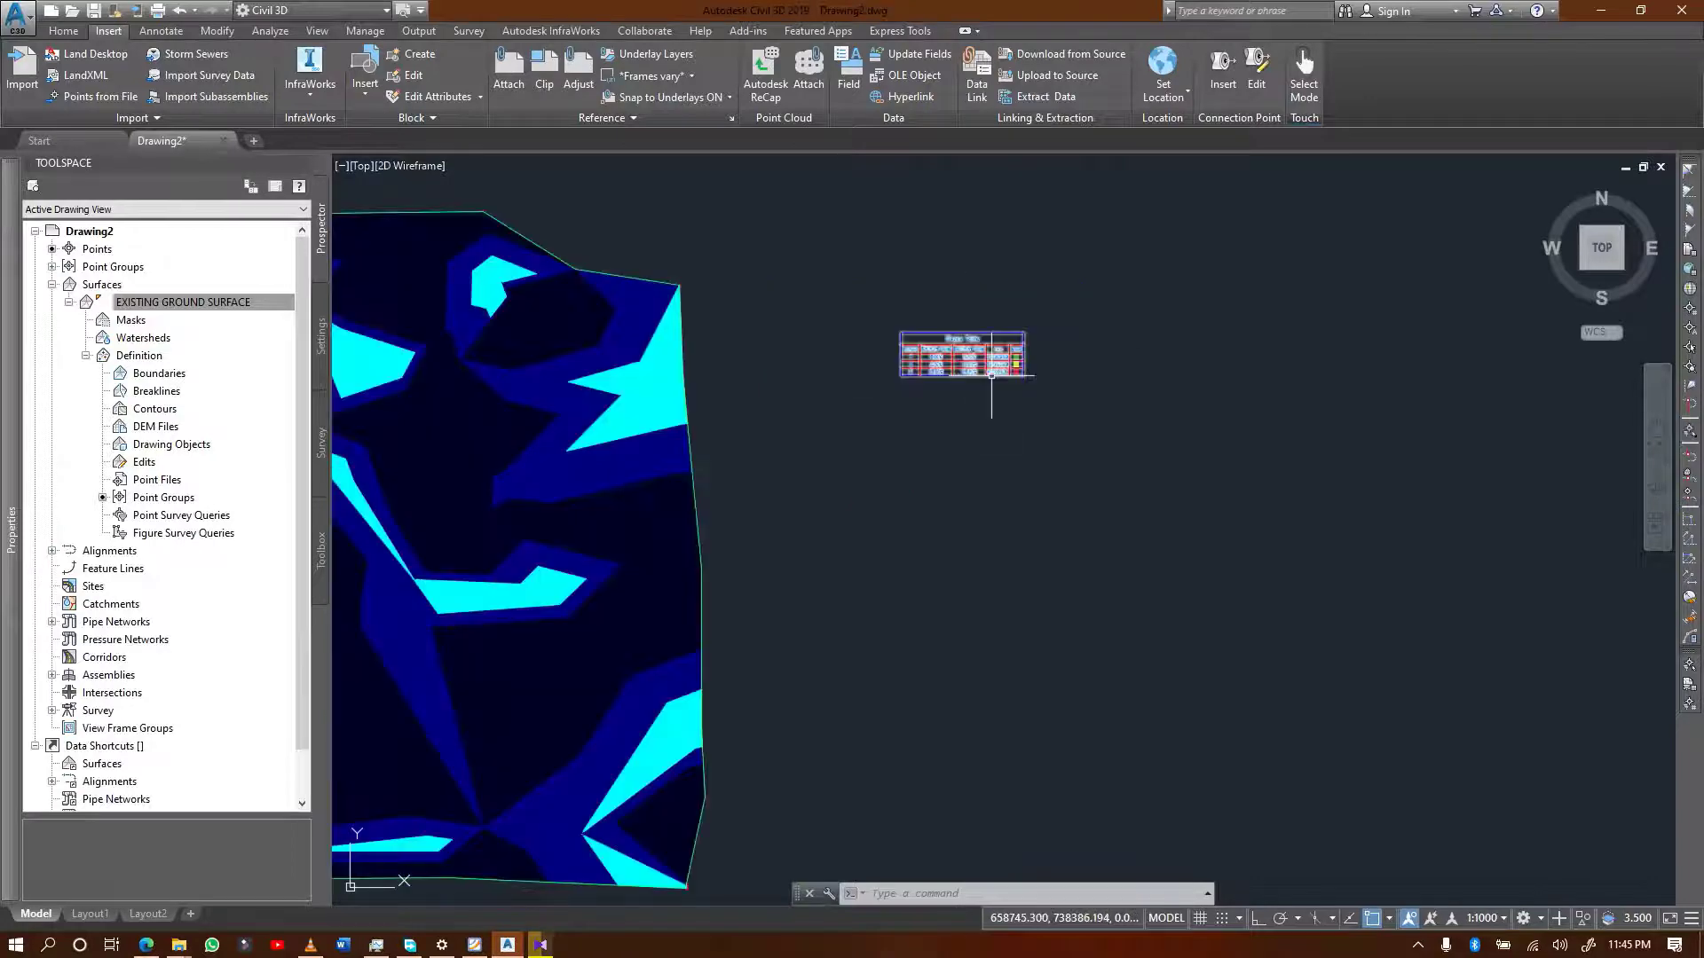
- Add a dynamic Elevations legend table for the existing ground surface just below the slopes table and review it
click(653, 465)
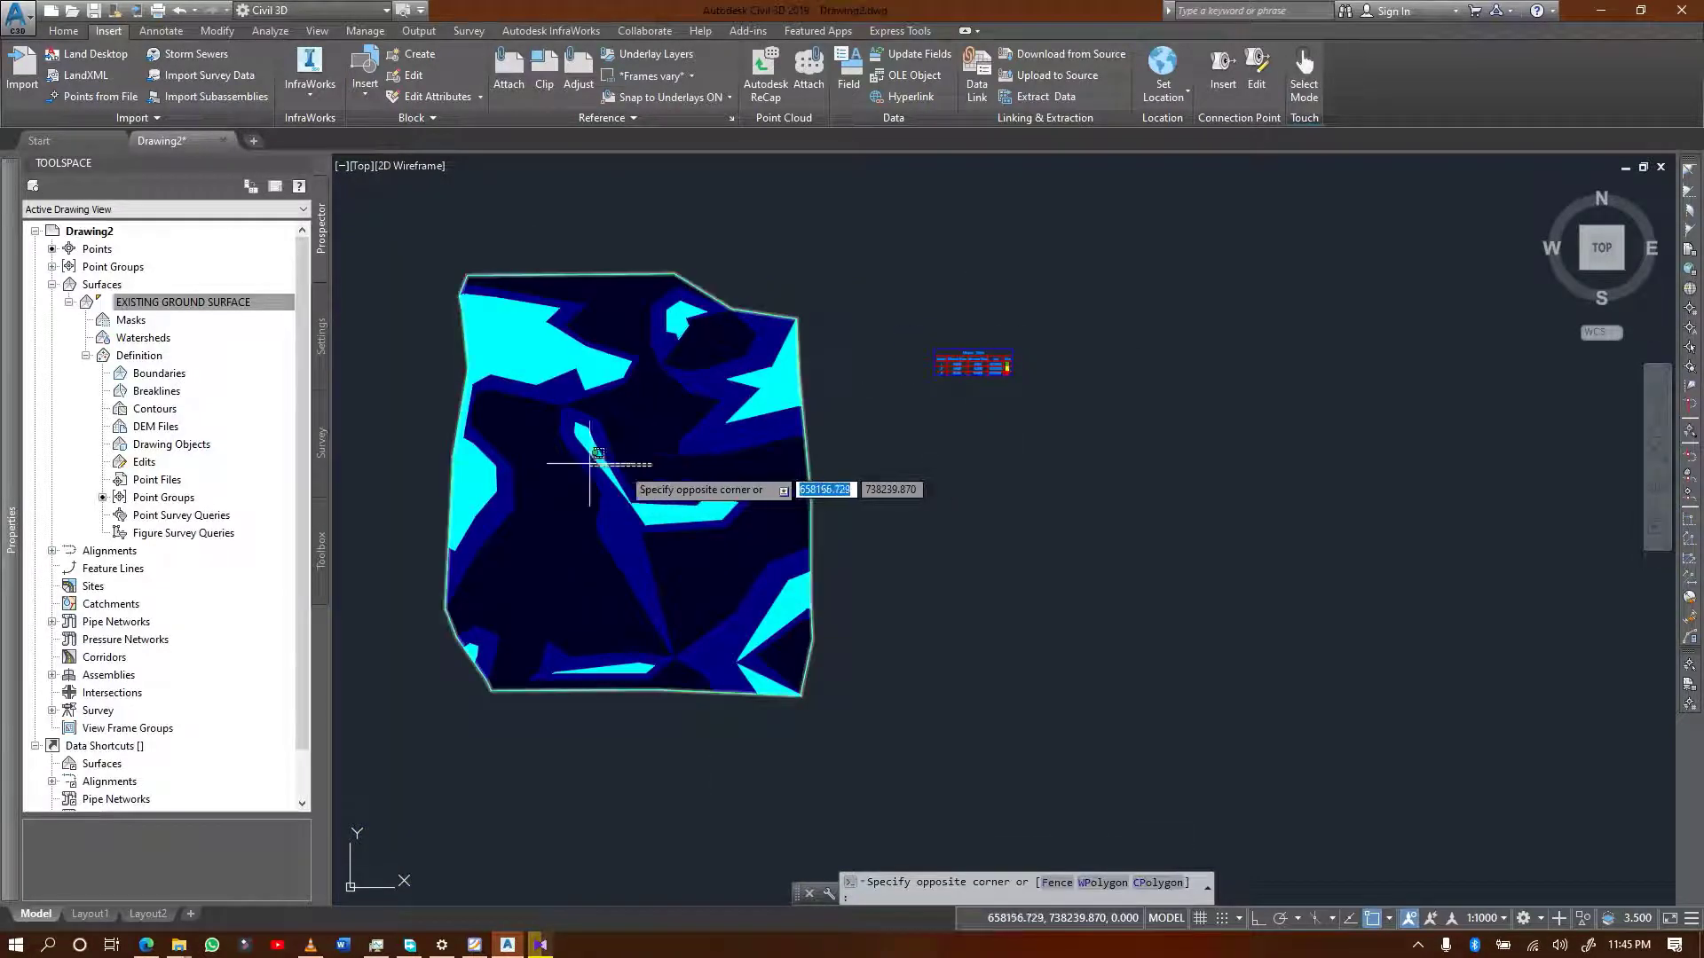
click(562, 456)
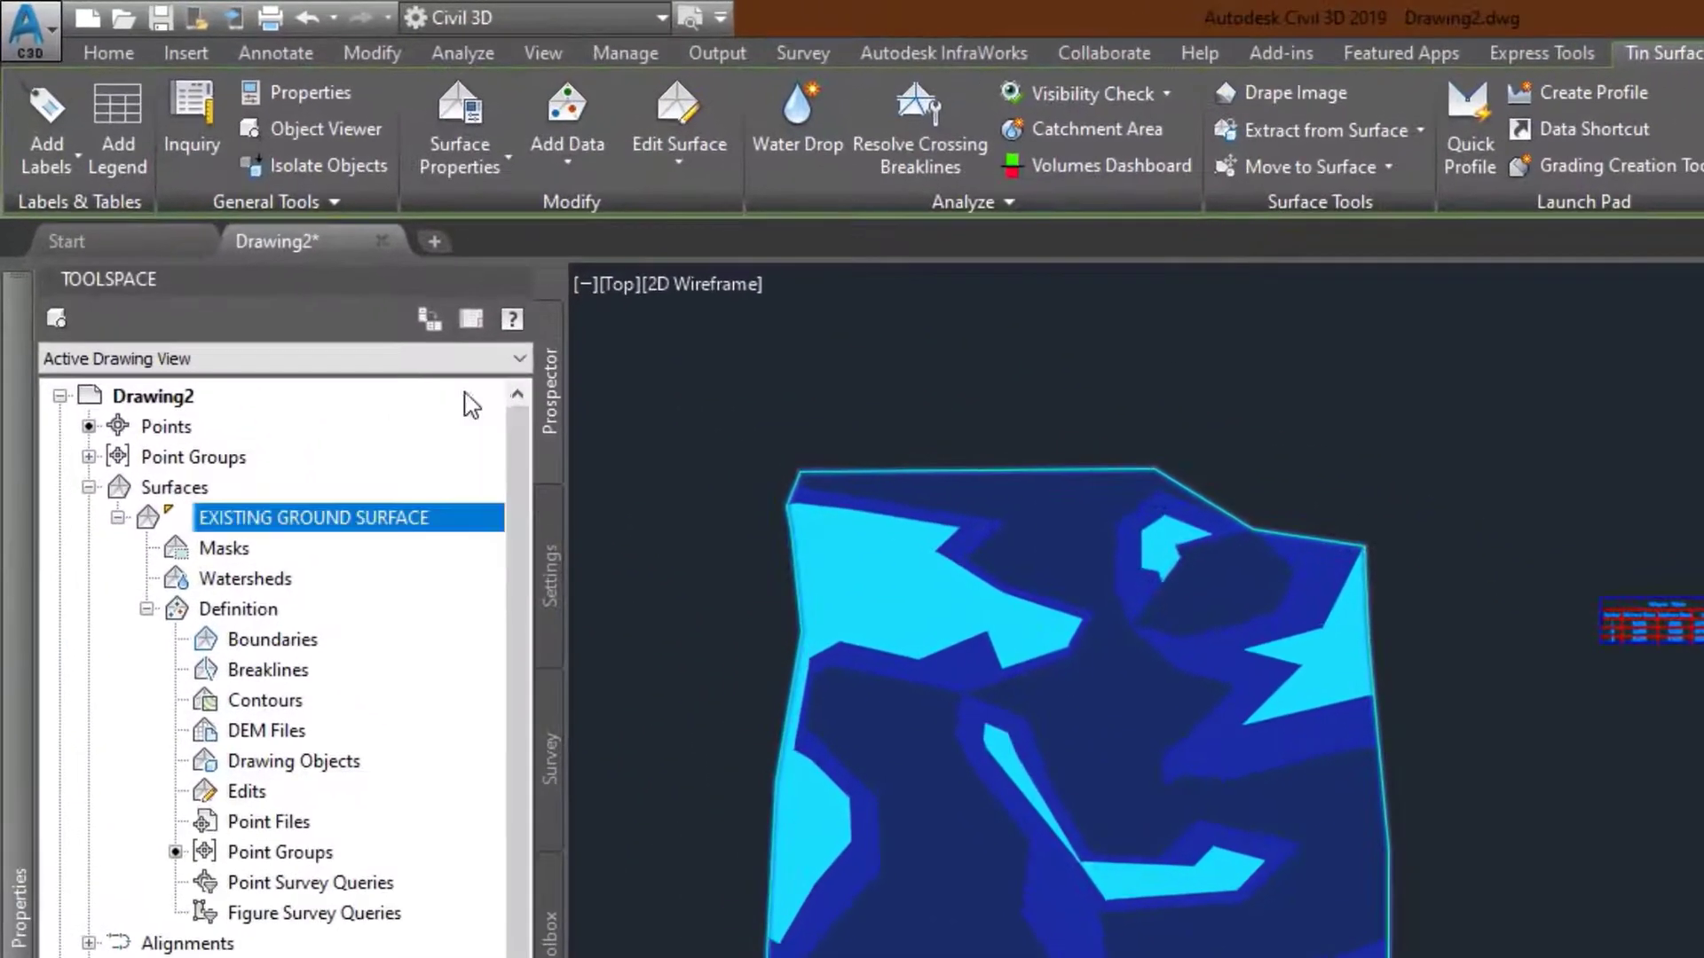
click(106, 128)
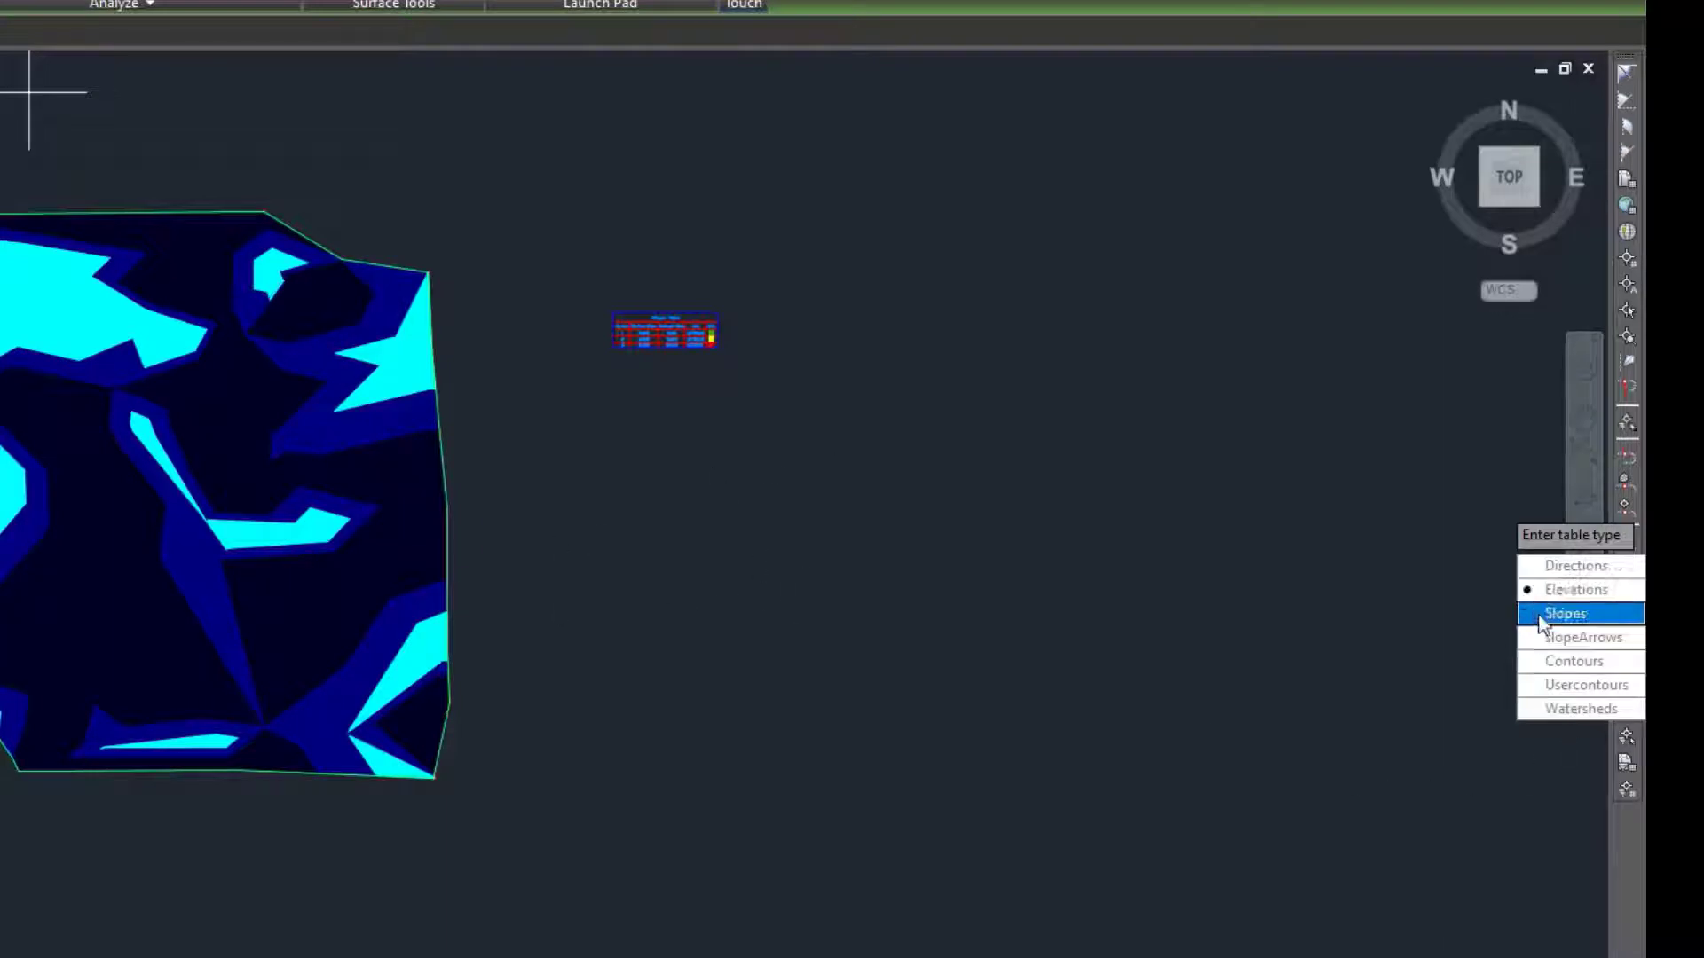
click(1576, 589)
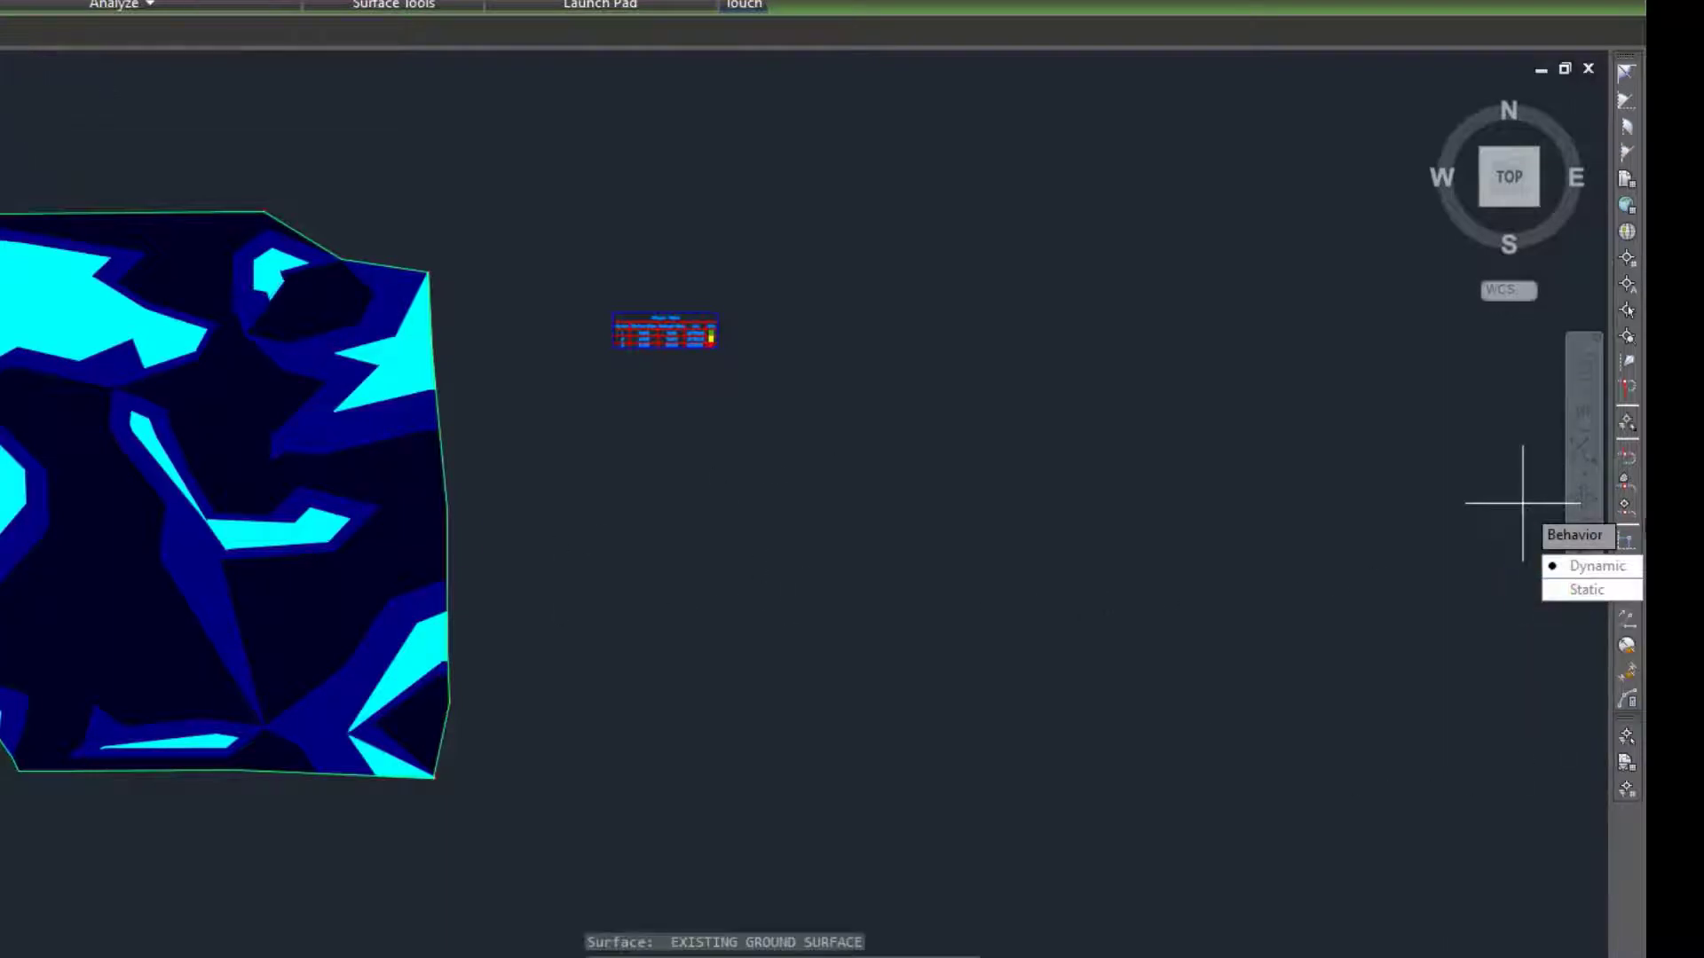
click(1593, 565)
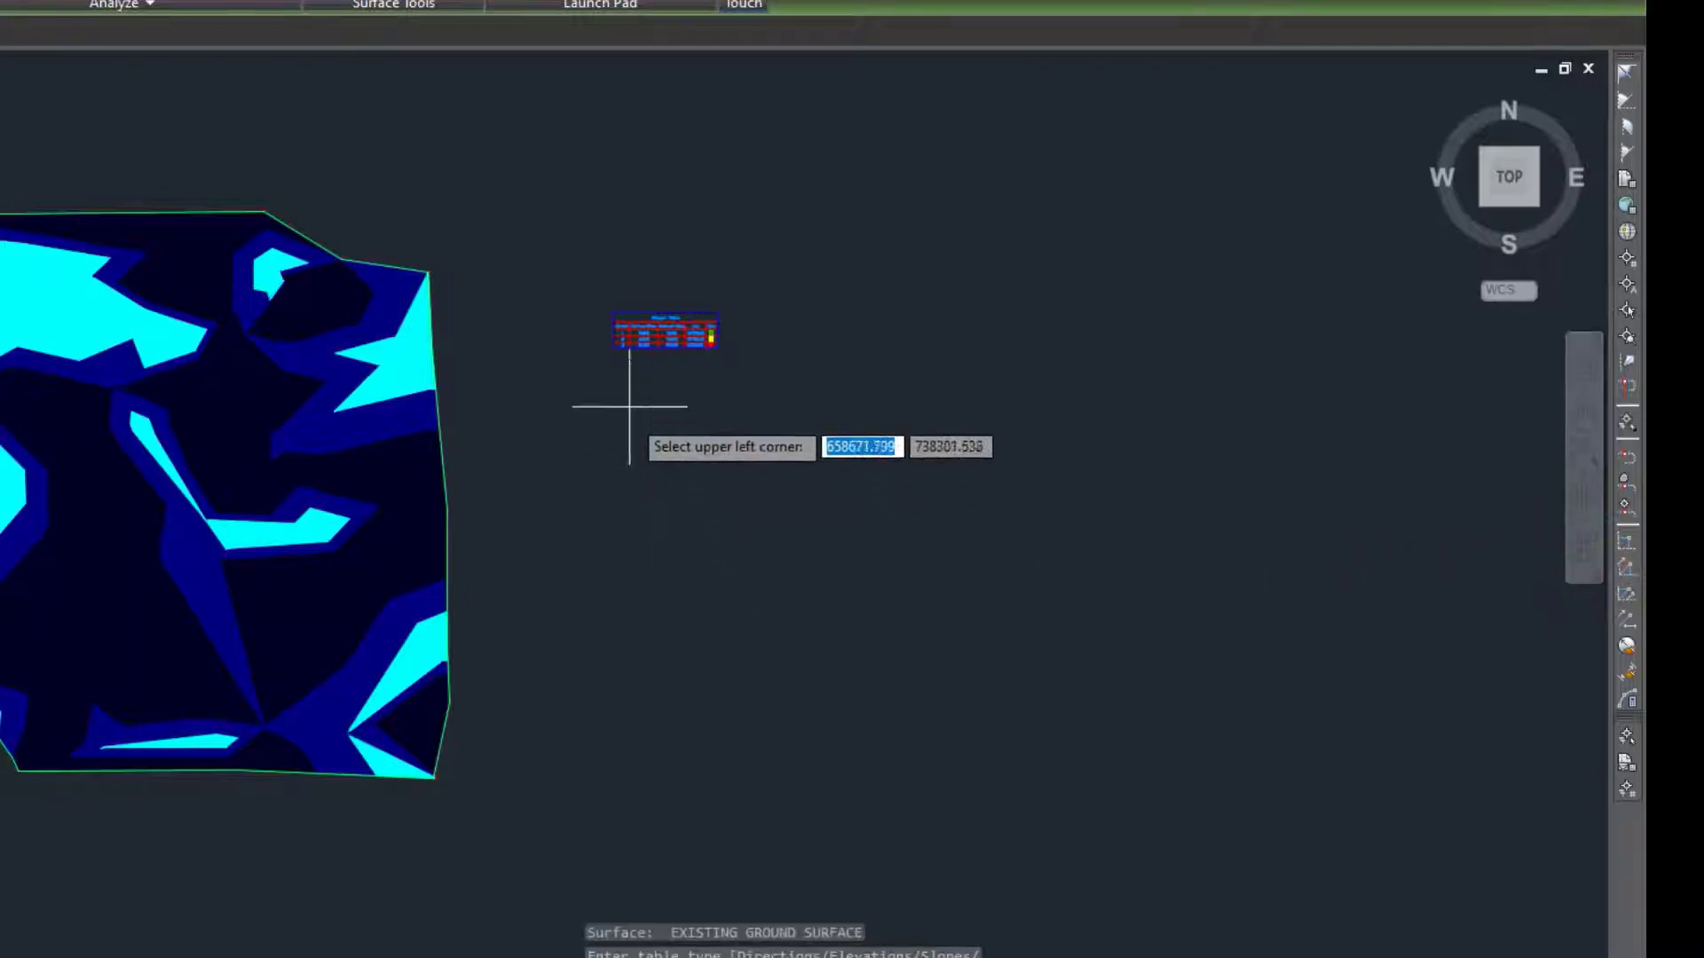
scroll(630, 395, up, 4)
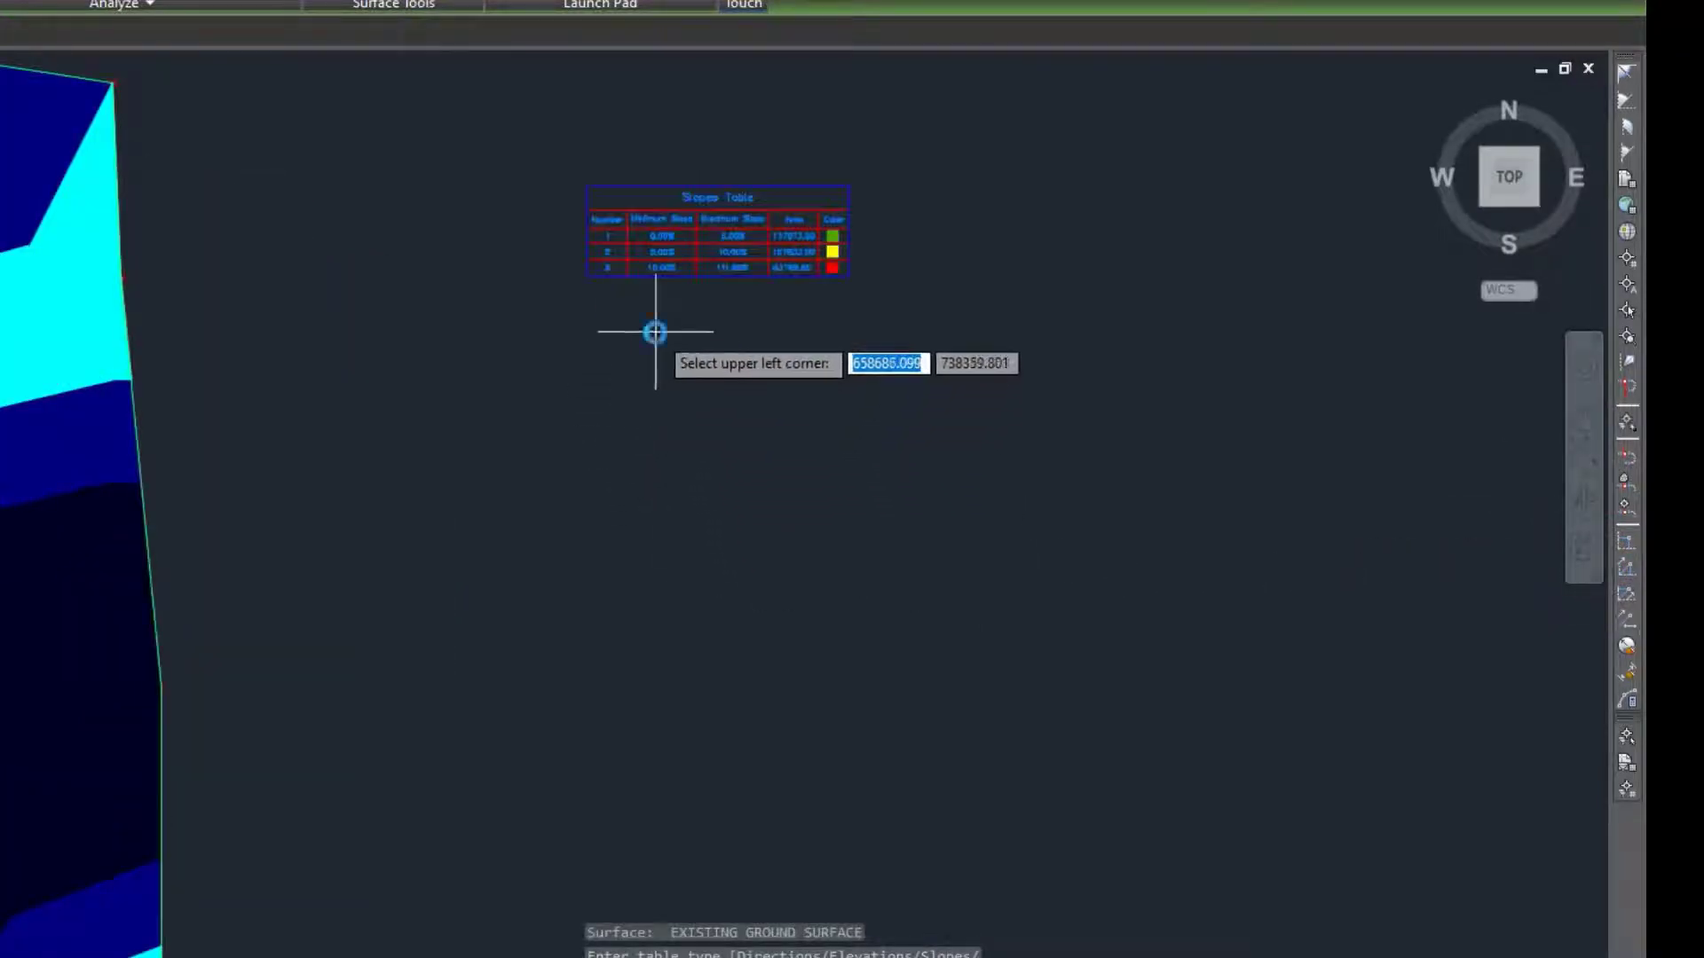
scroll(655, 331, up, 2)
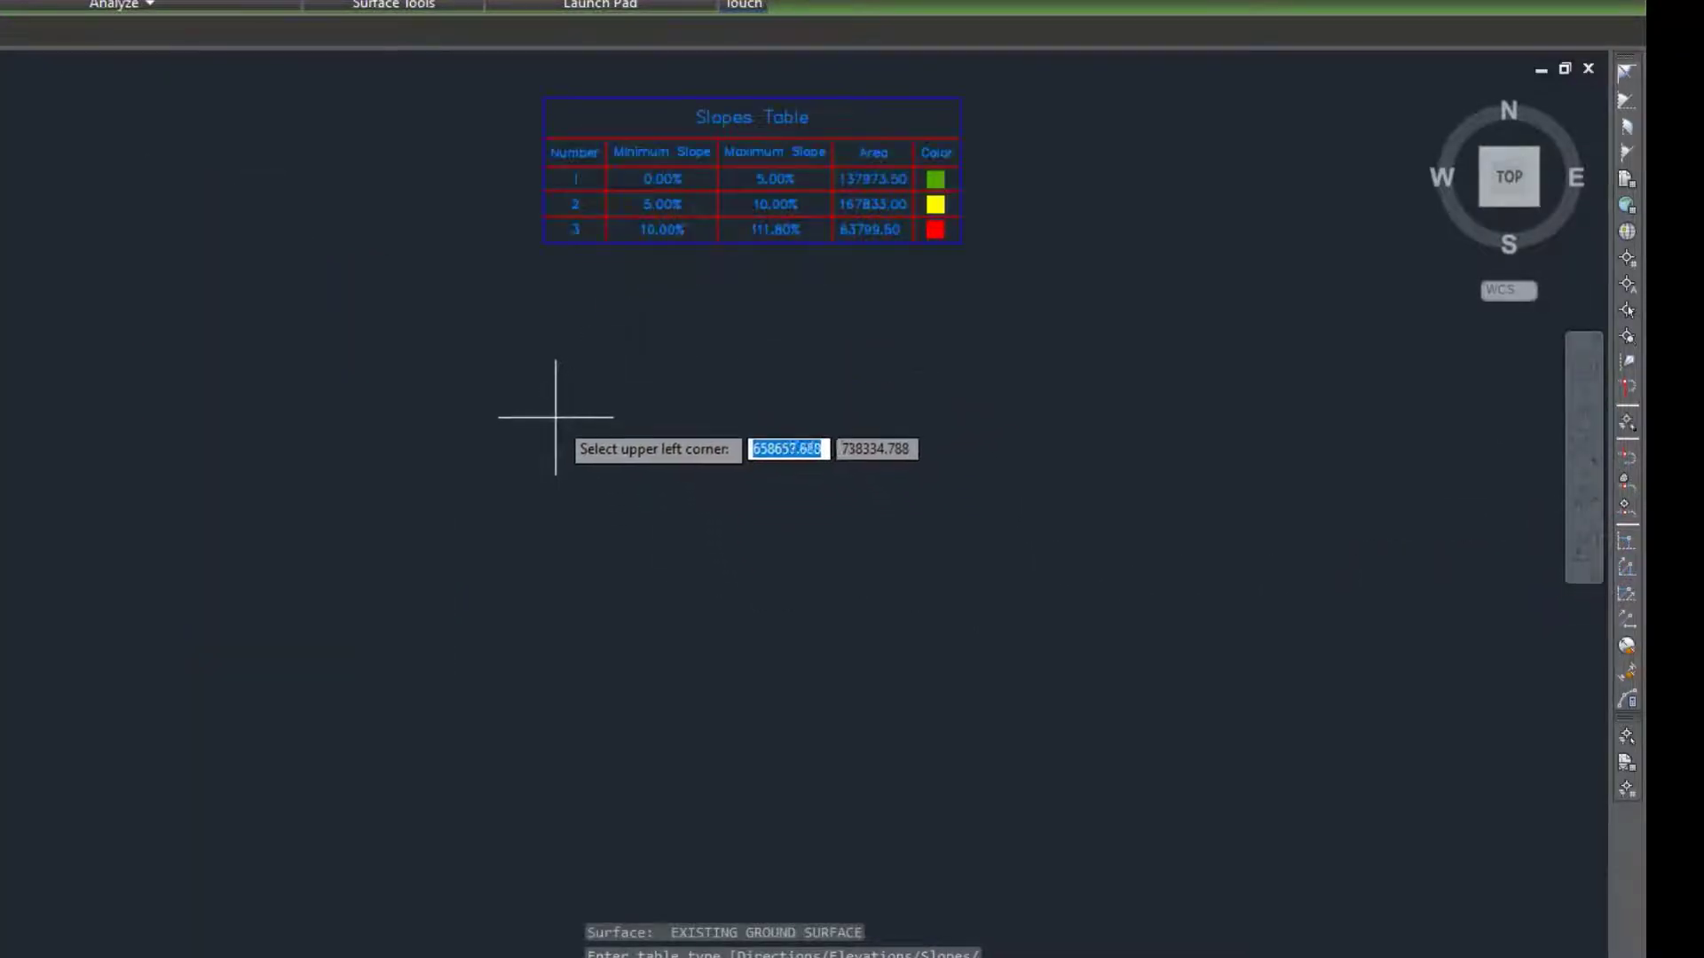
click(551, 477)
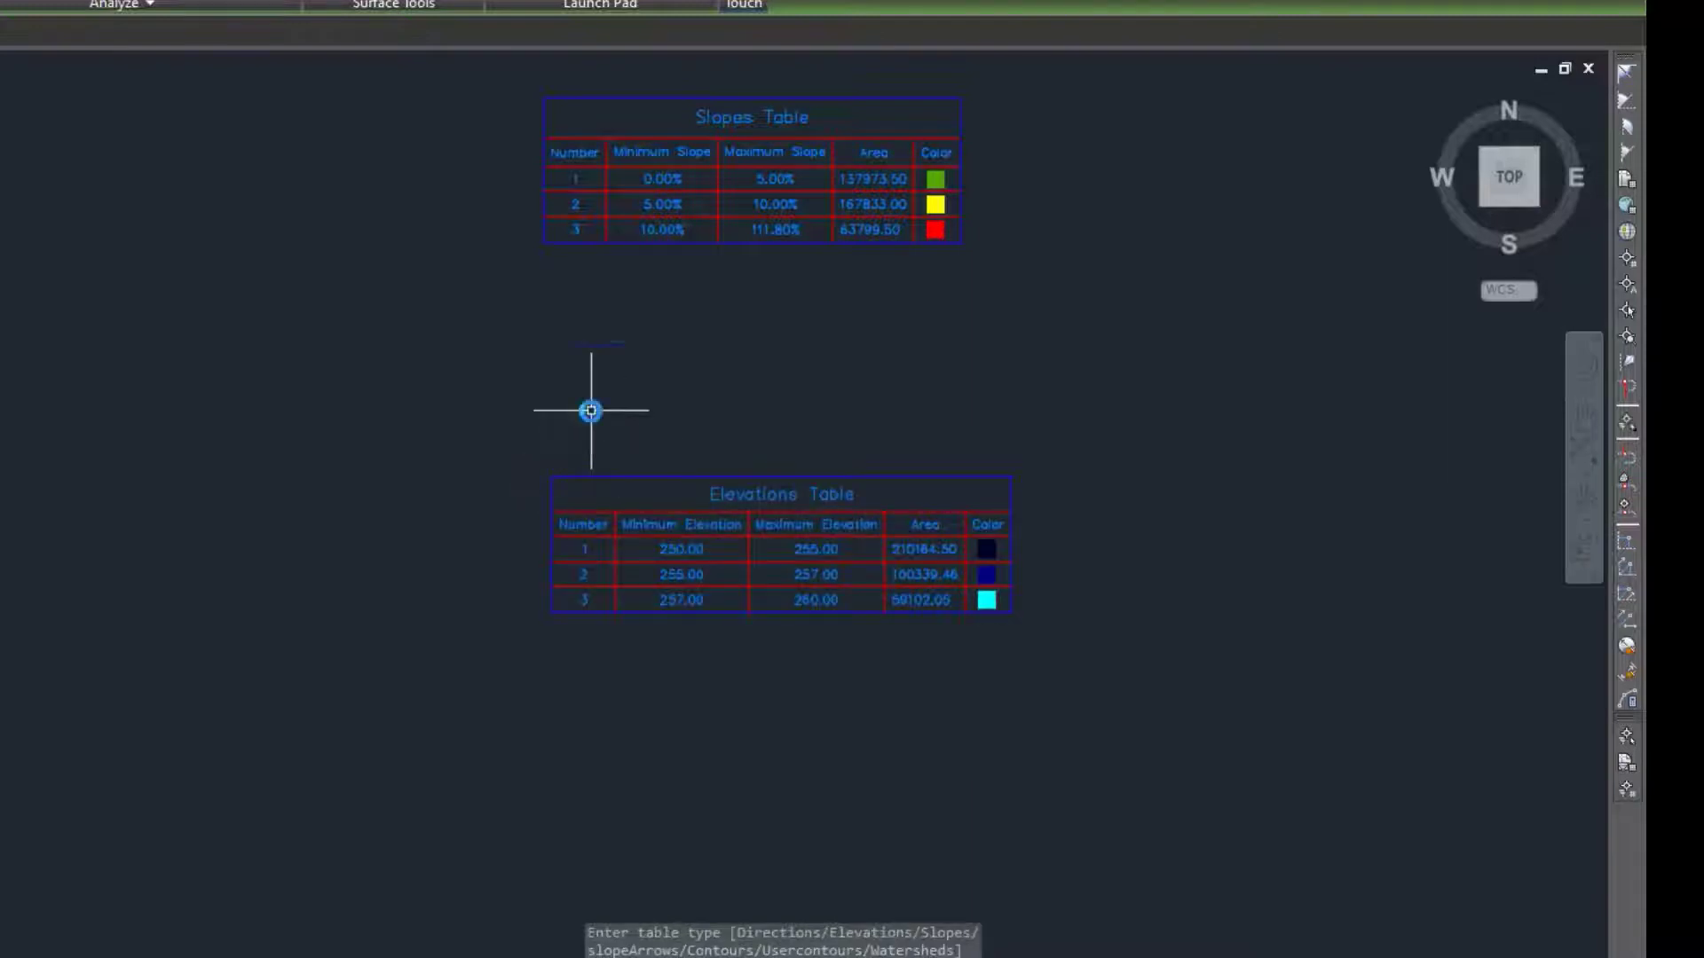
scroll(591, 409, down, 4)
scroll(675, 443, up, 8)
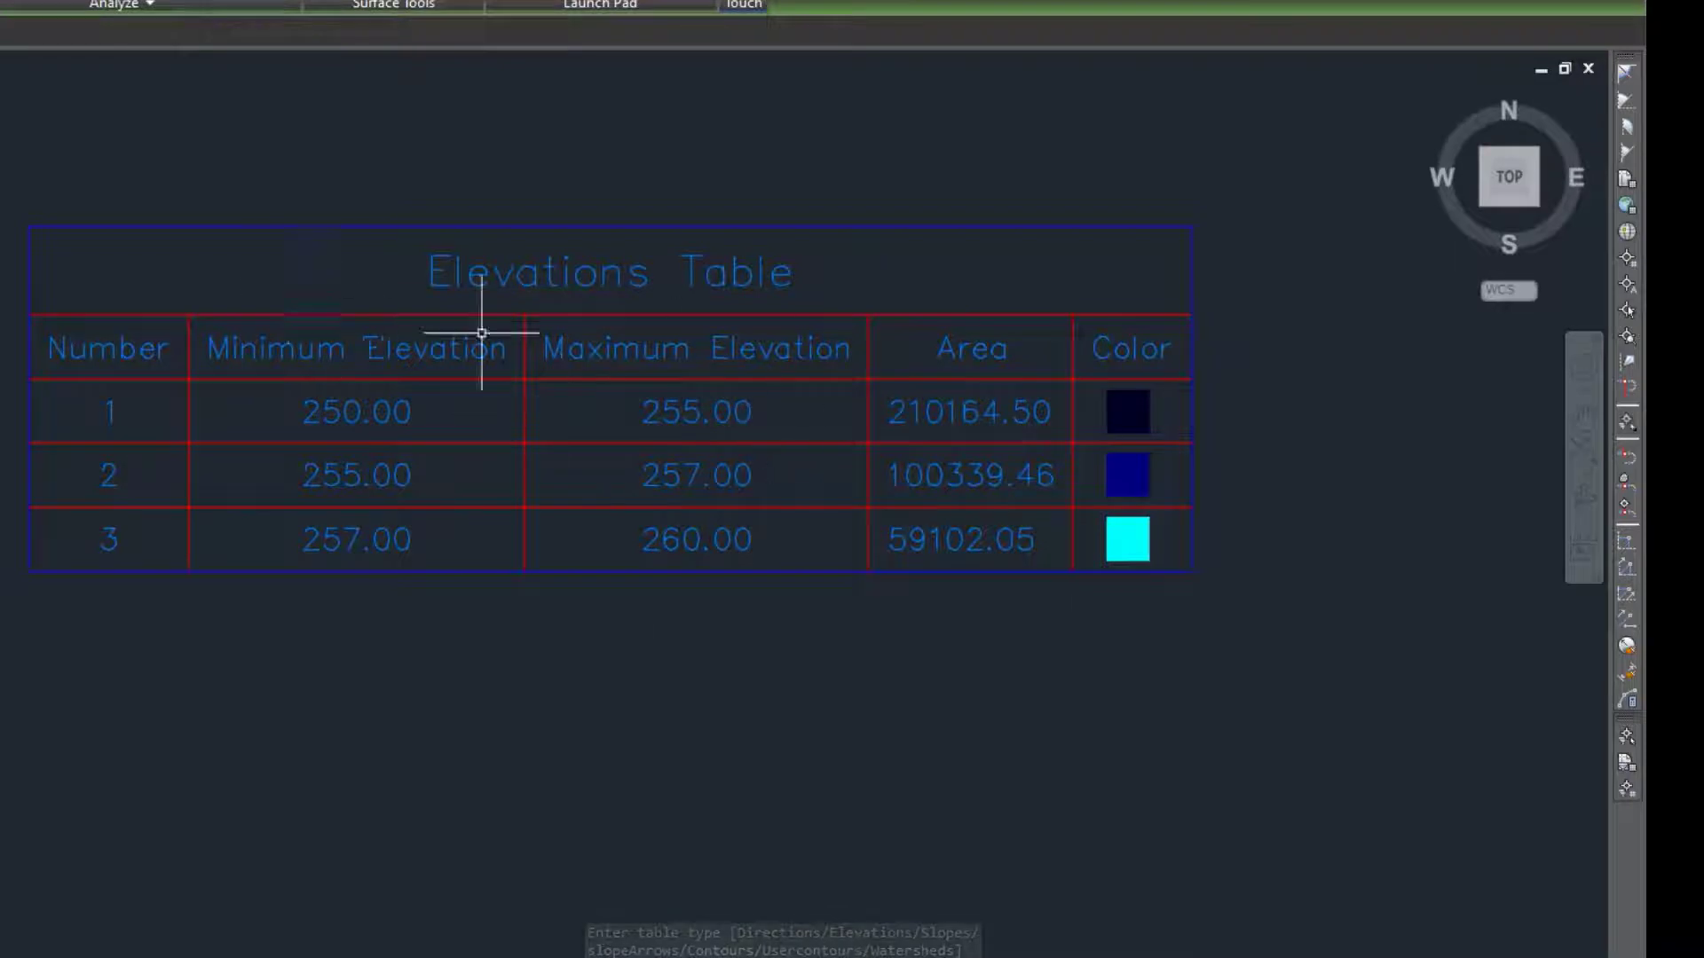
scroll(621, 449, down, 8)
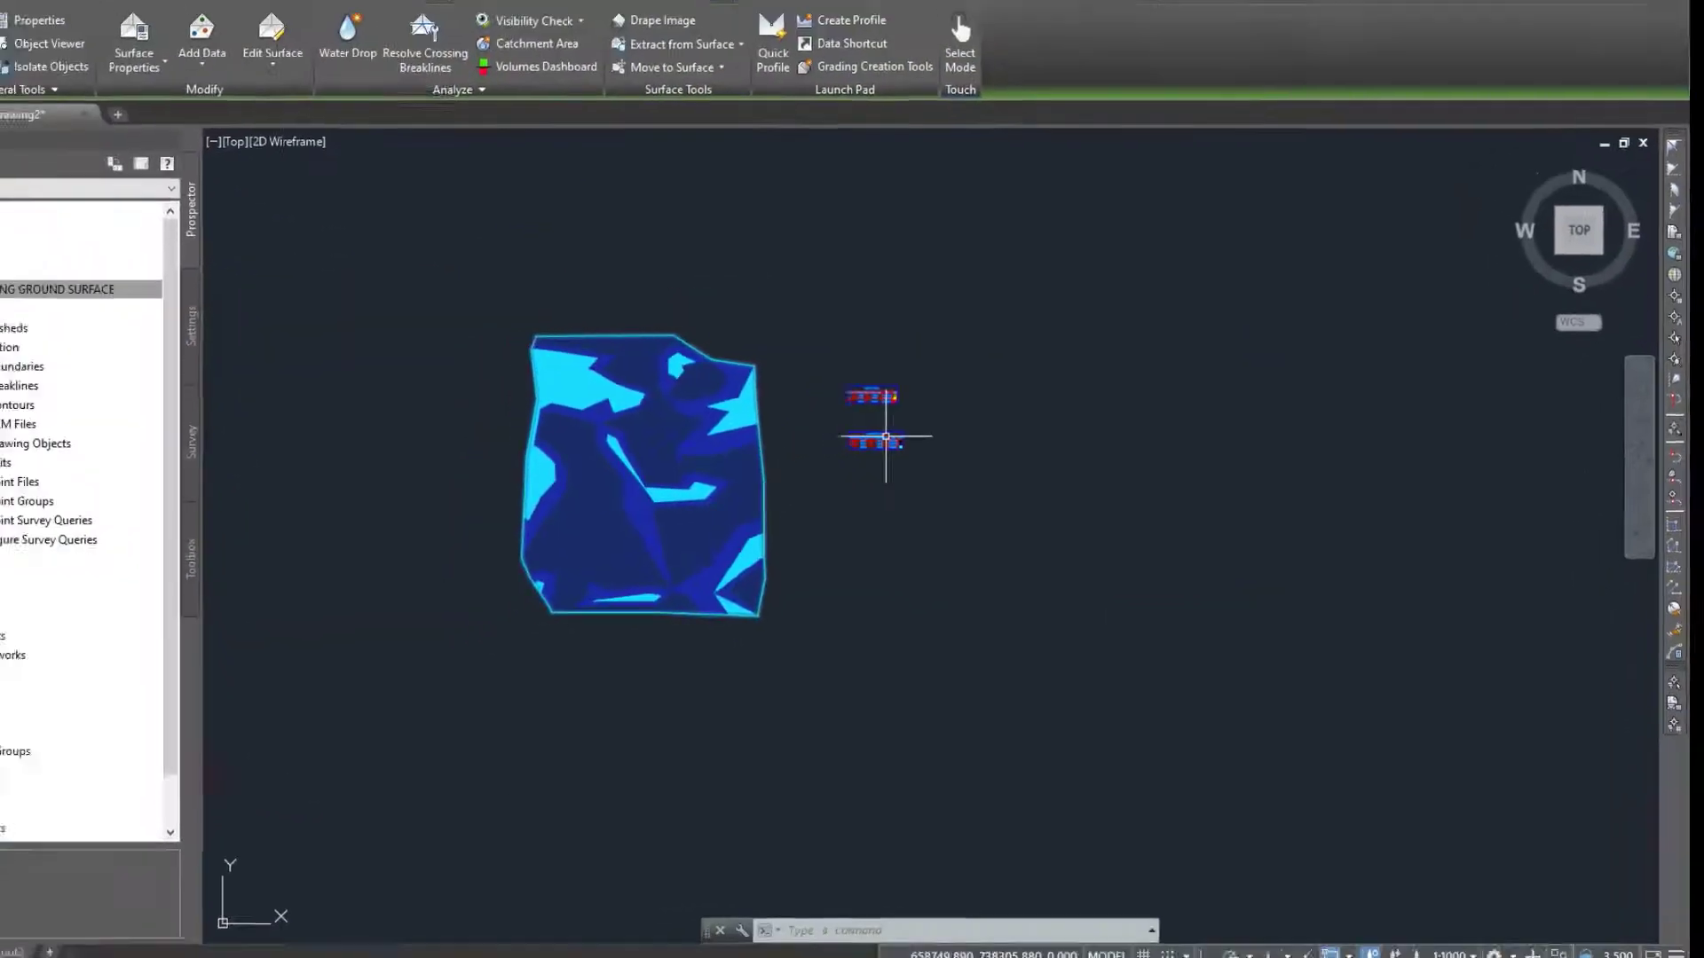
scroll(664, 434, up, 3)
scroll(664, 434, down, 3)
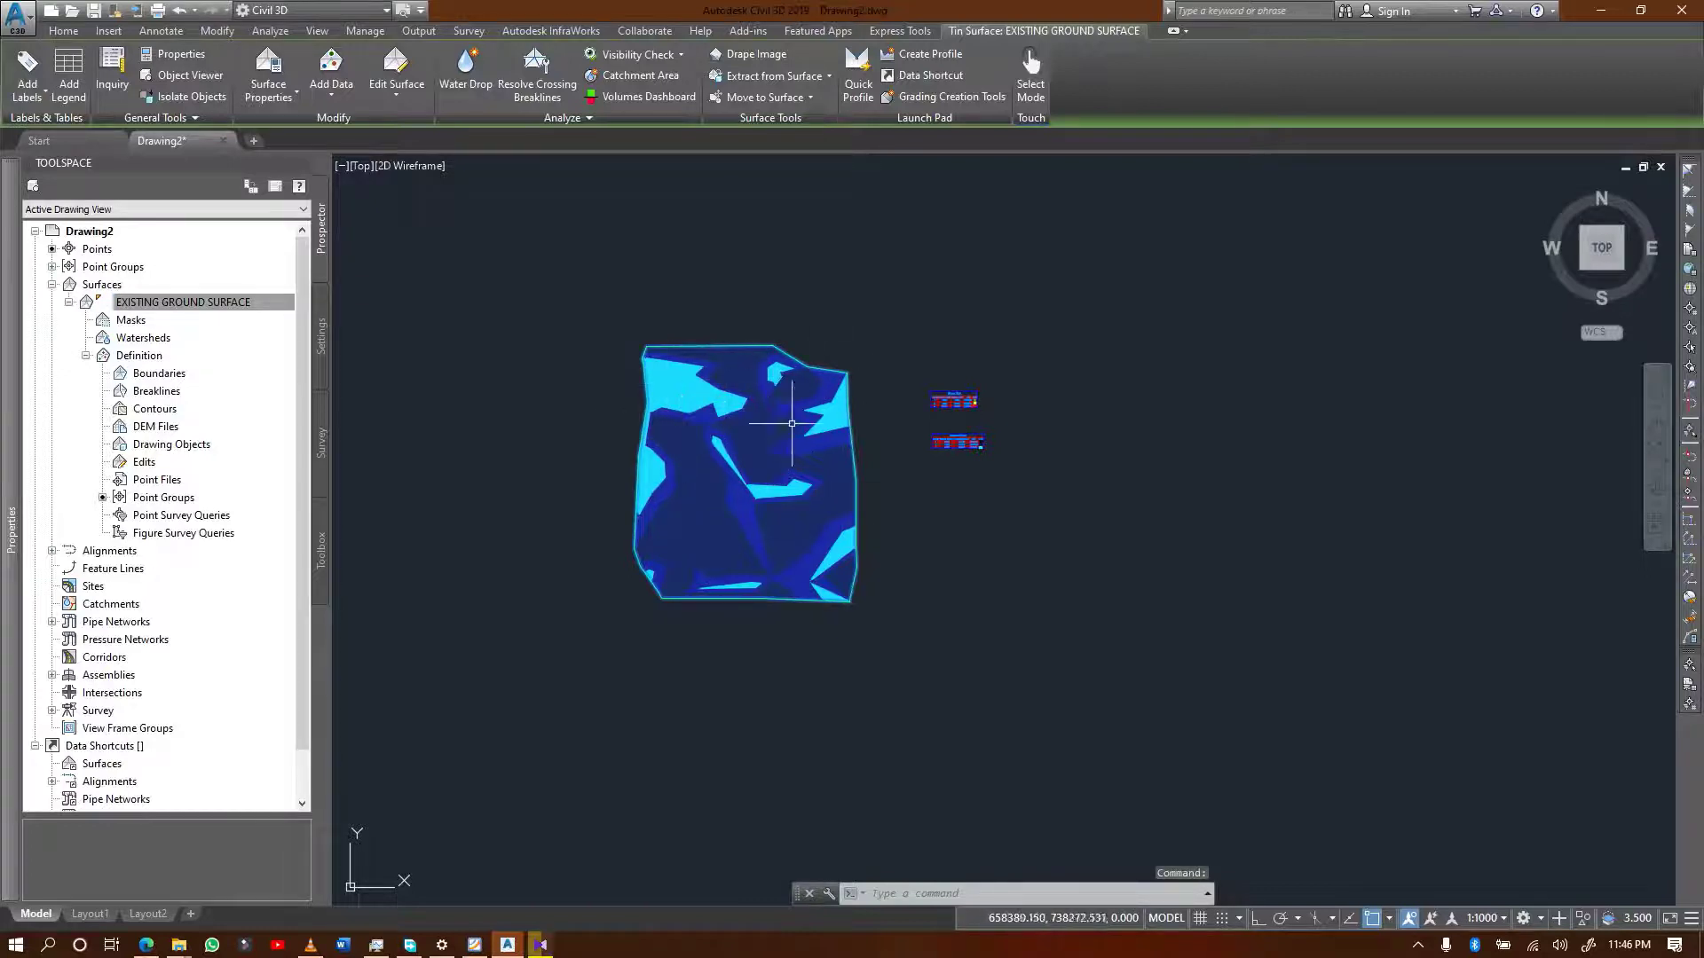
click(296, 97)
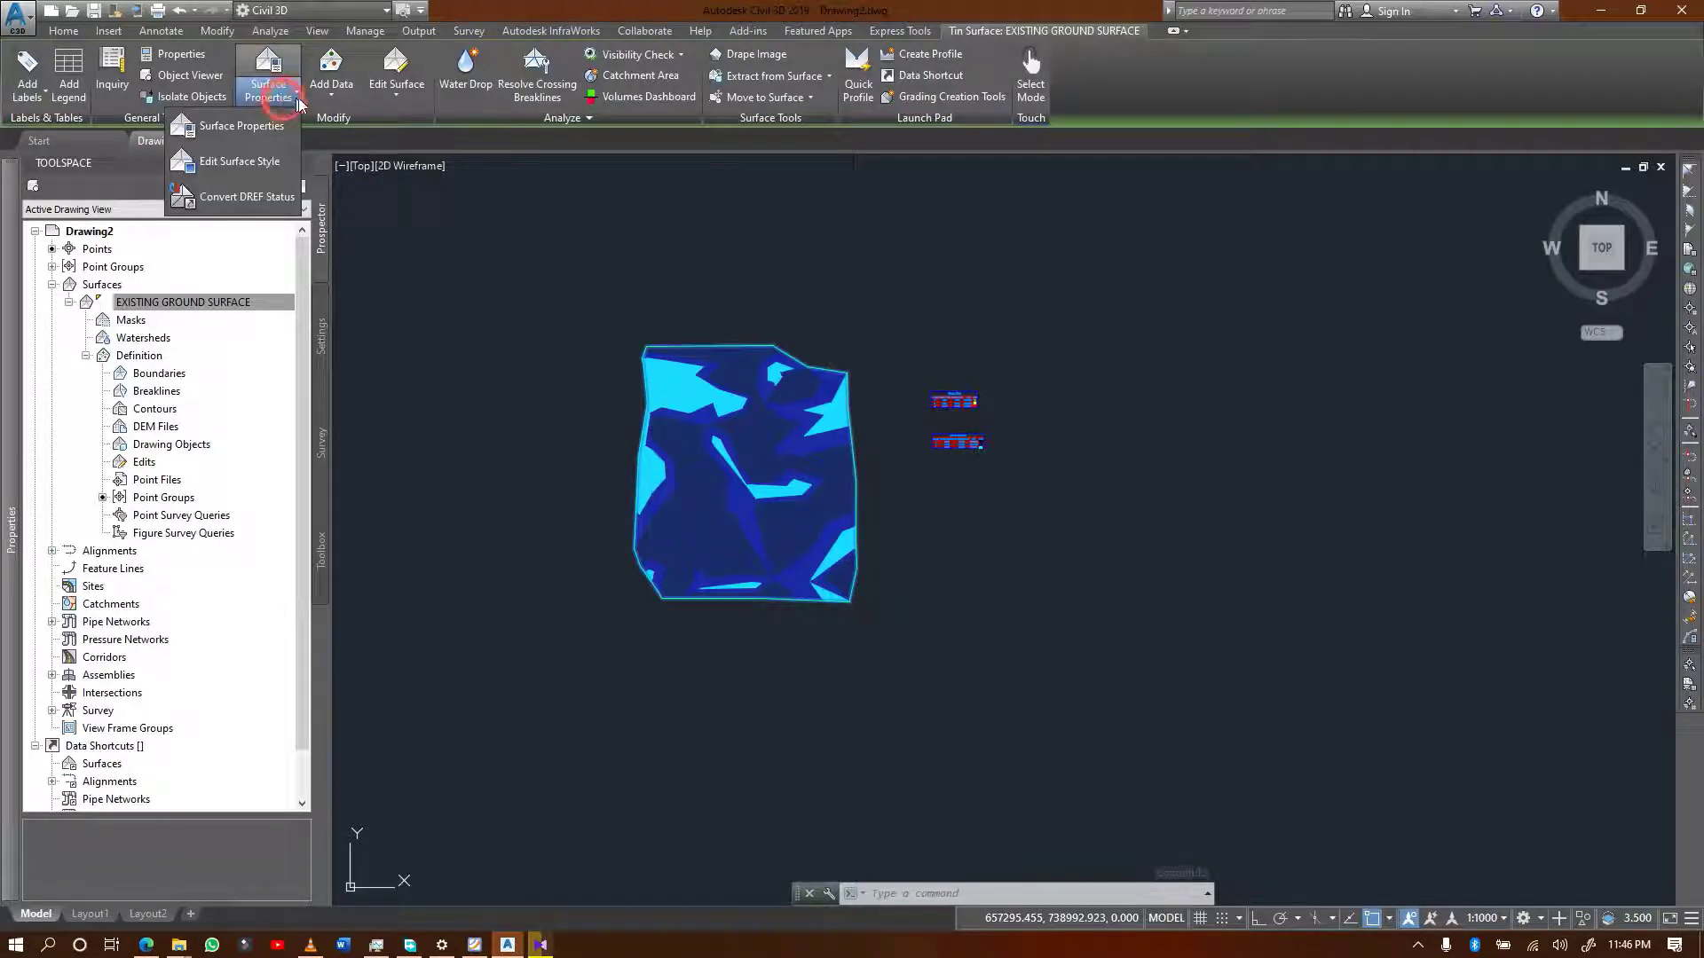
click(257, 161)
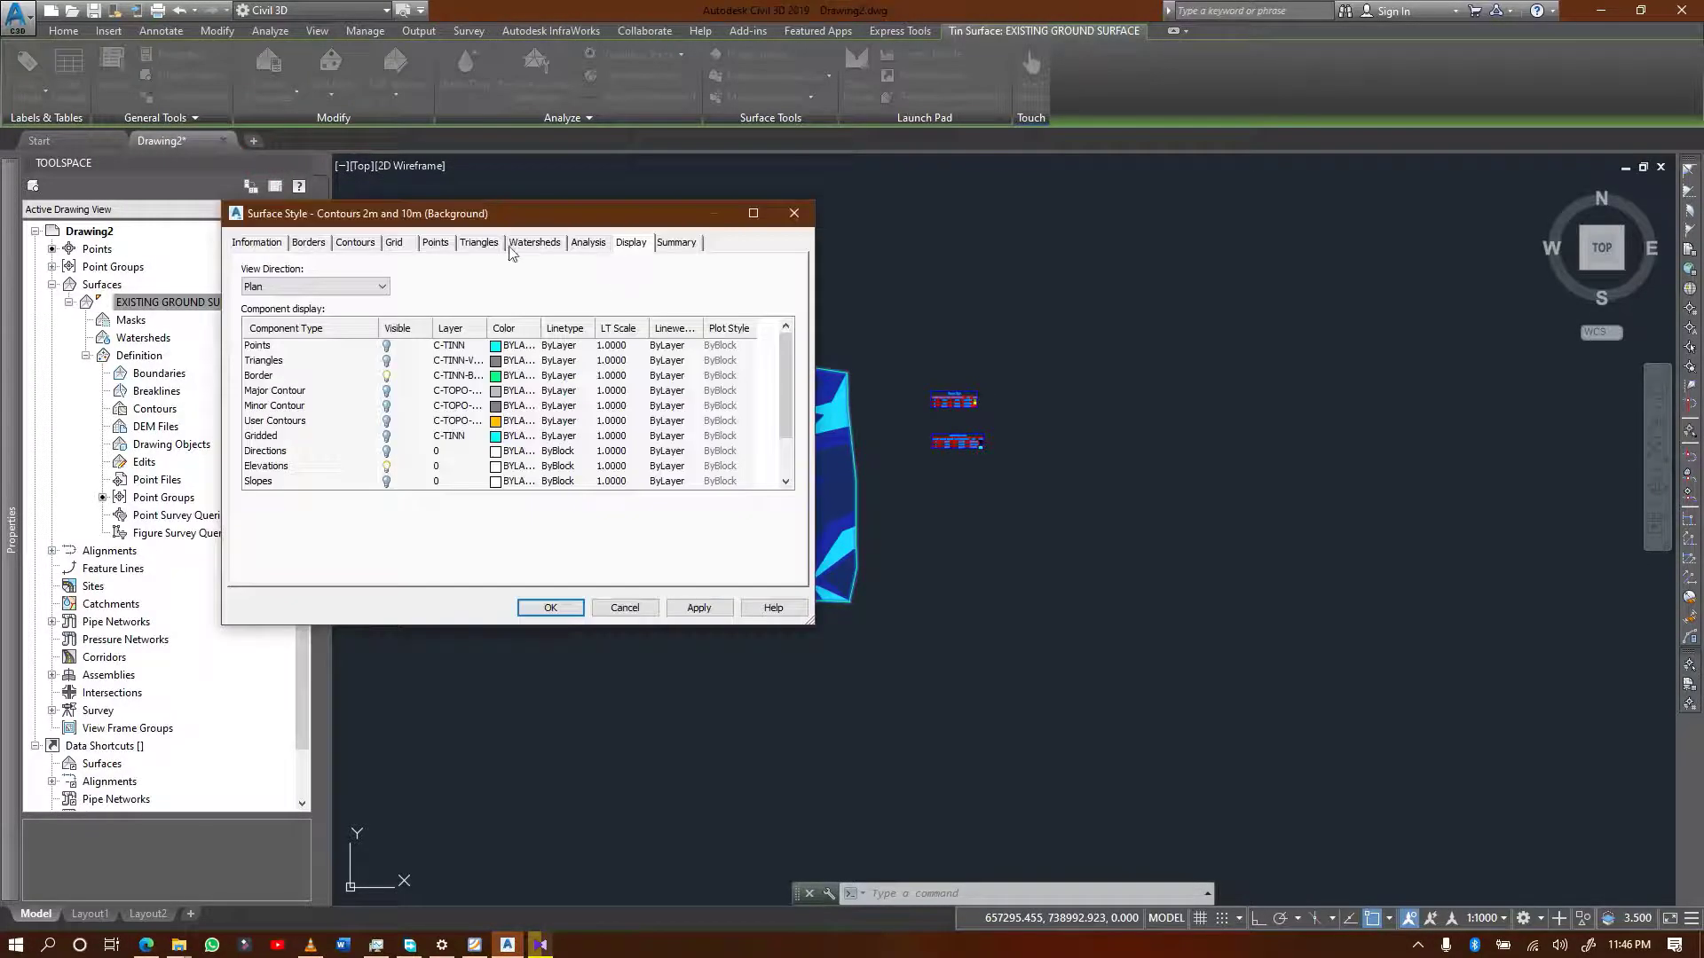
click(621, 608)
- Turn off the Elevations component and turn on the Directions component in the existing ground surface style's plan display
right_click(197, 433)
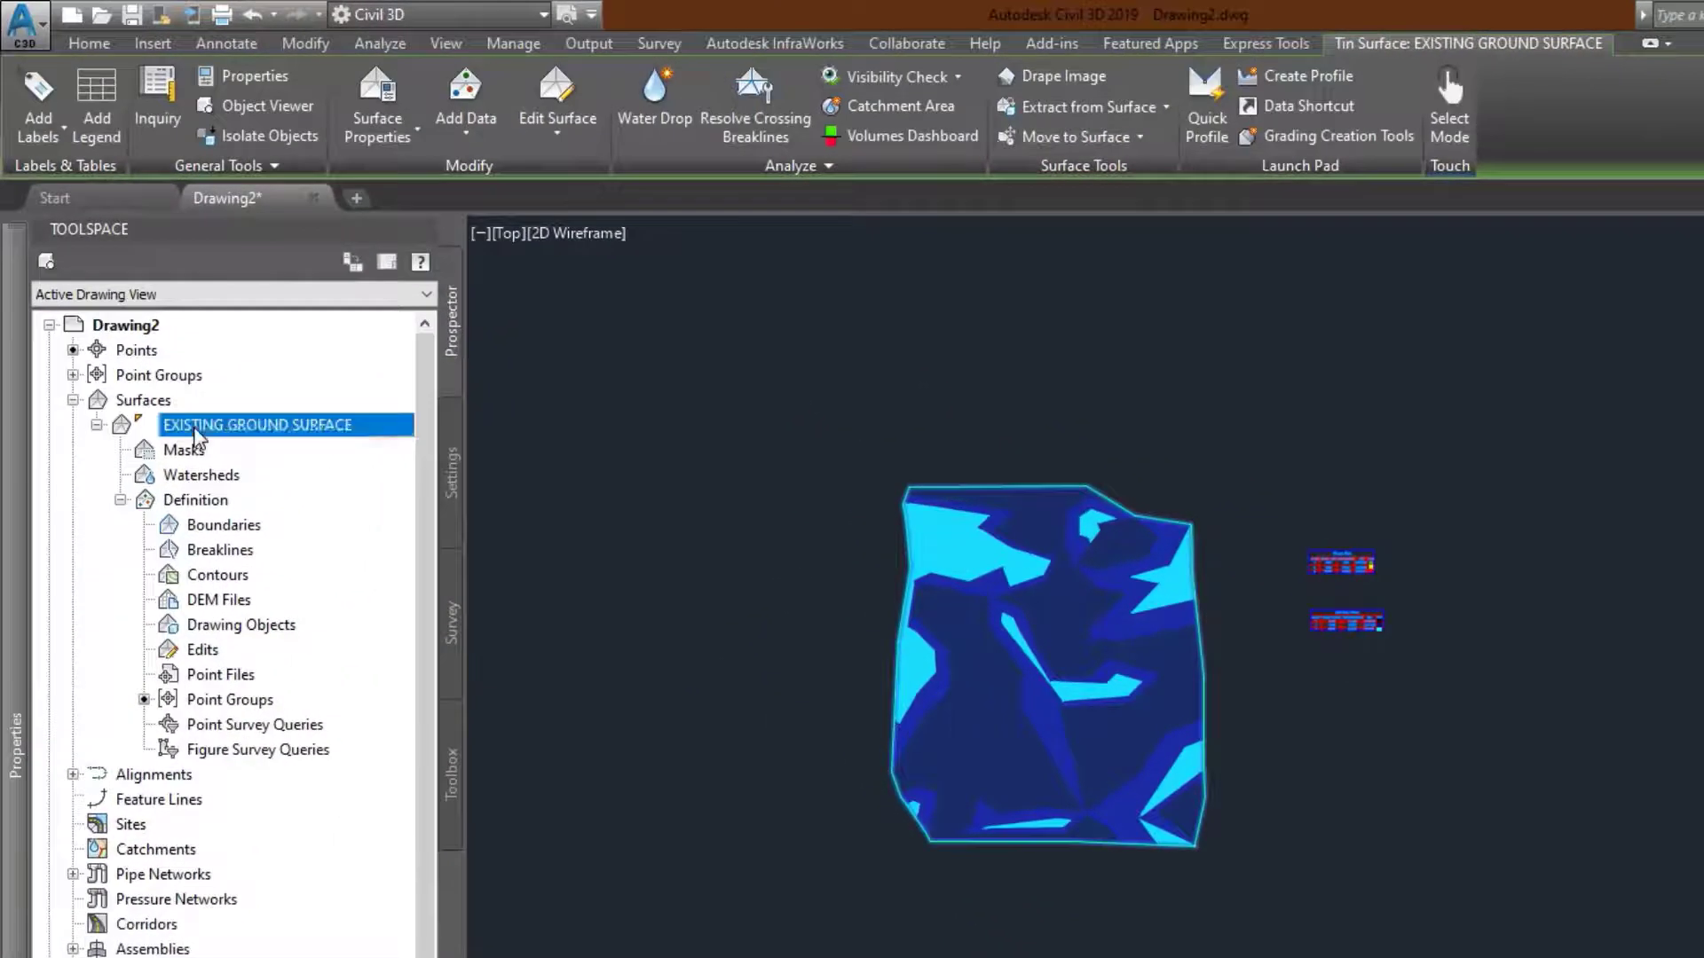
click(251, 468)
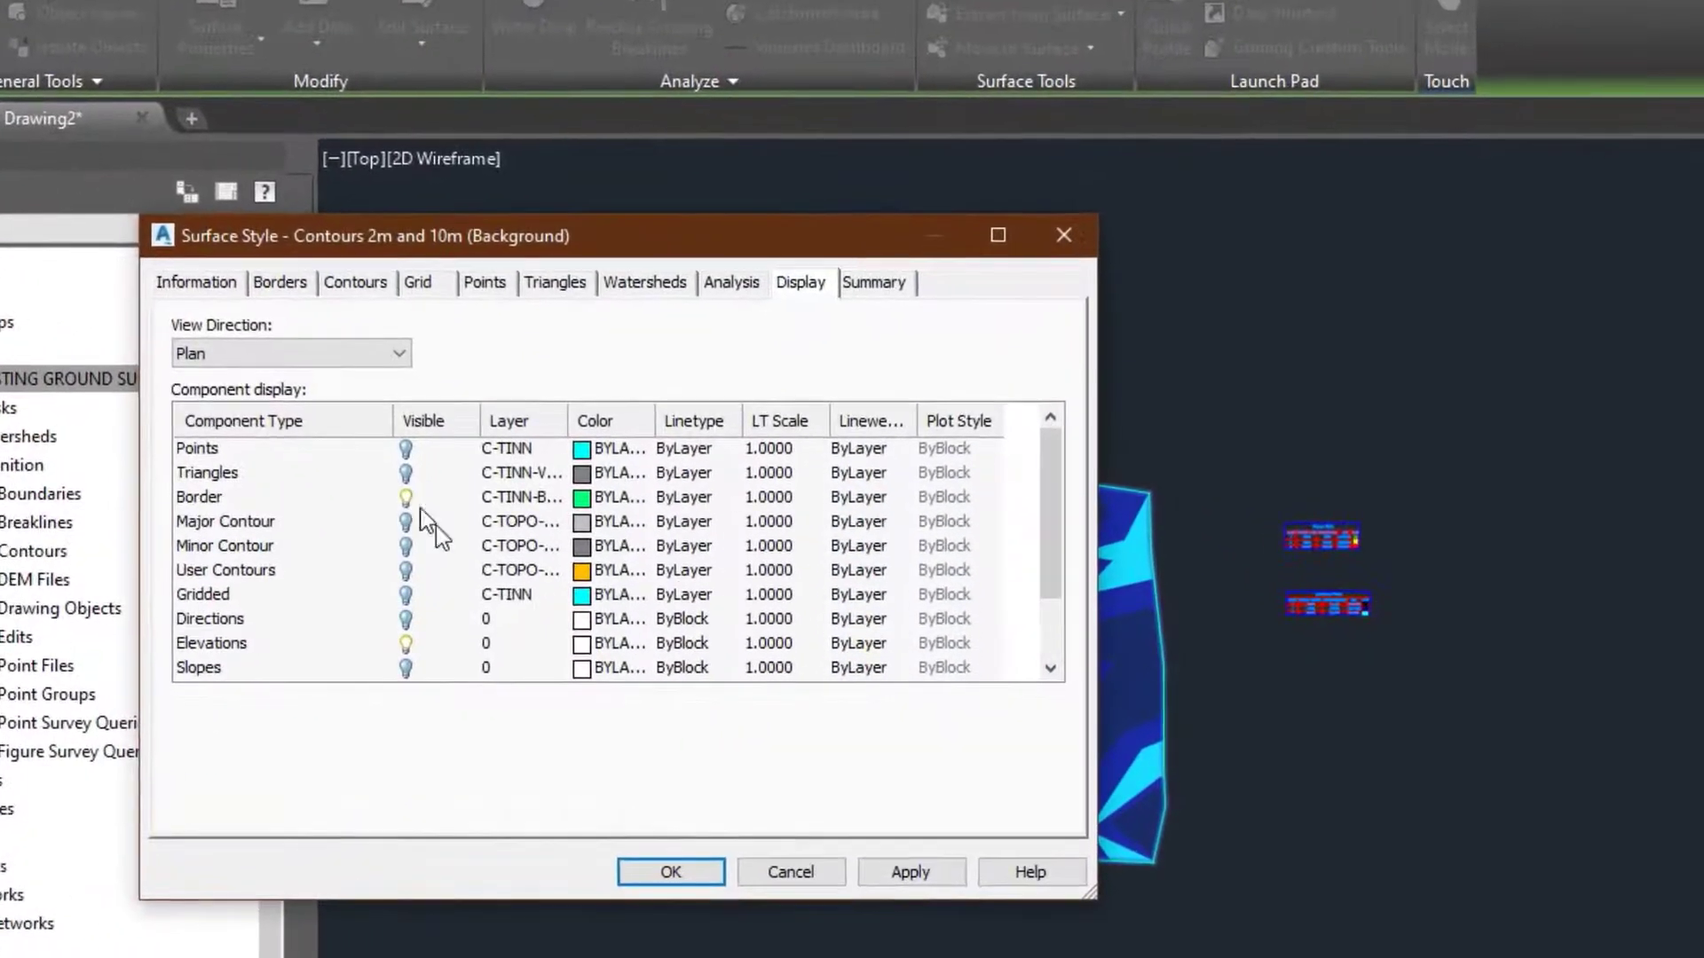
scroll(435, 526, down, 1)
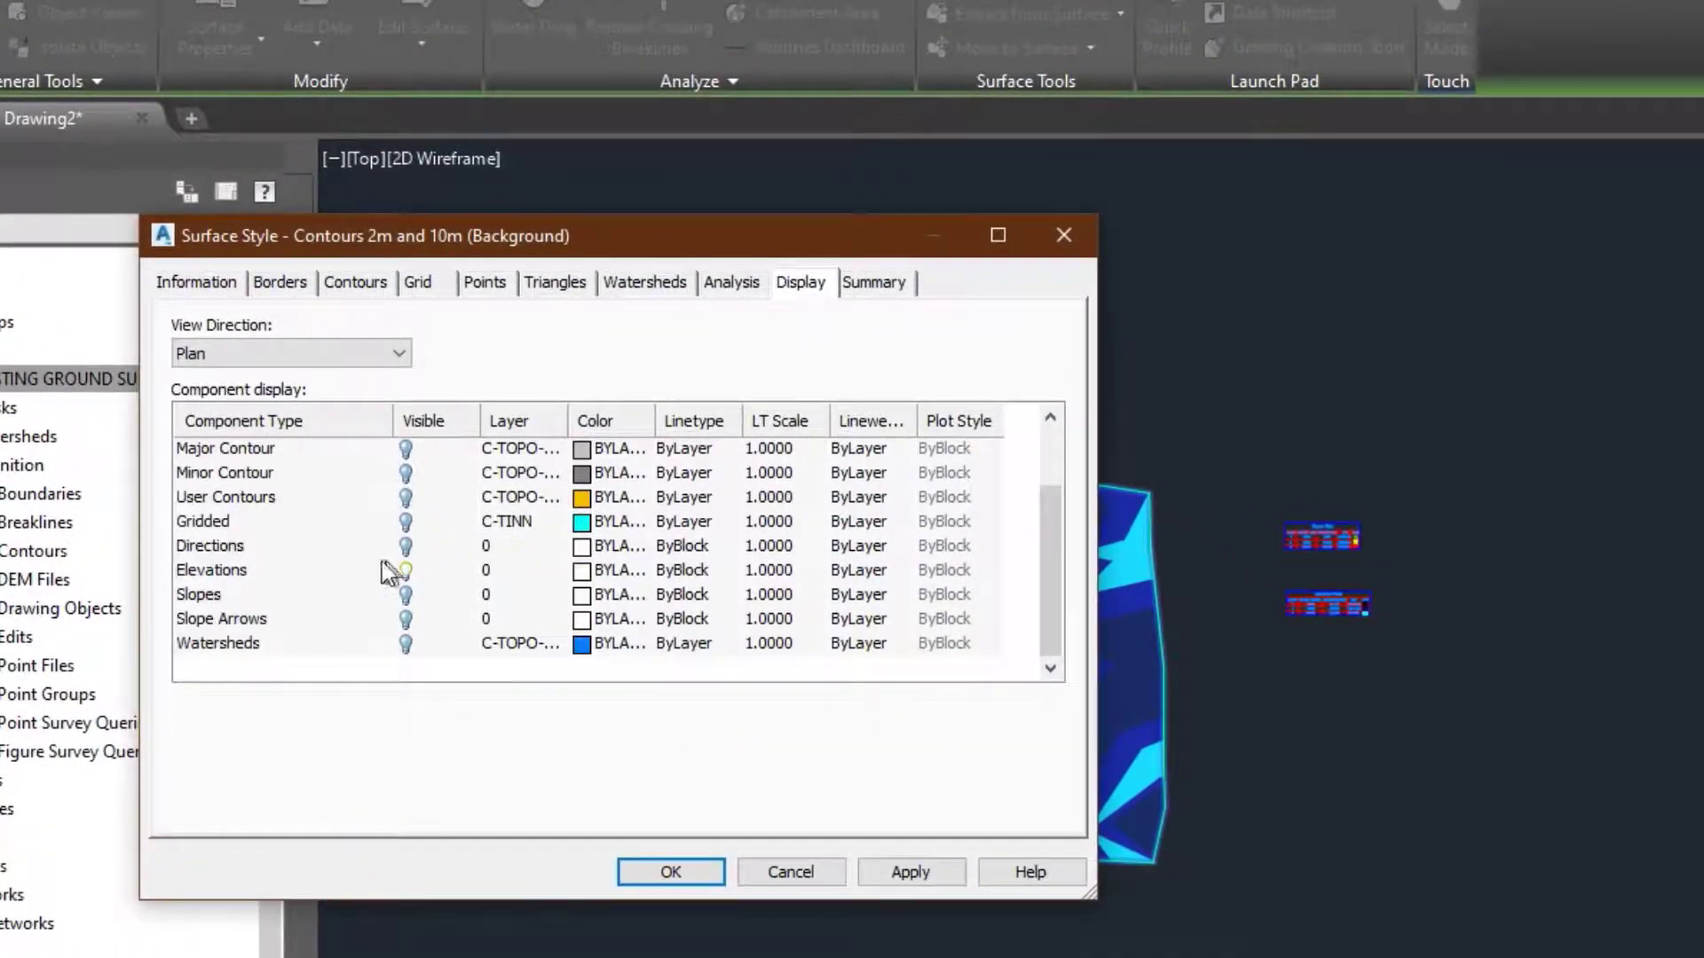
click(405, 571)
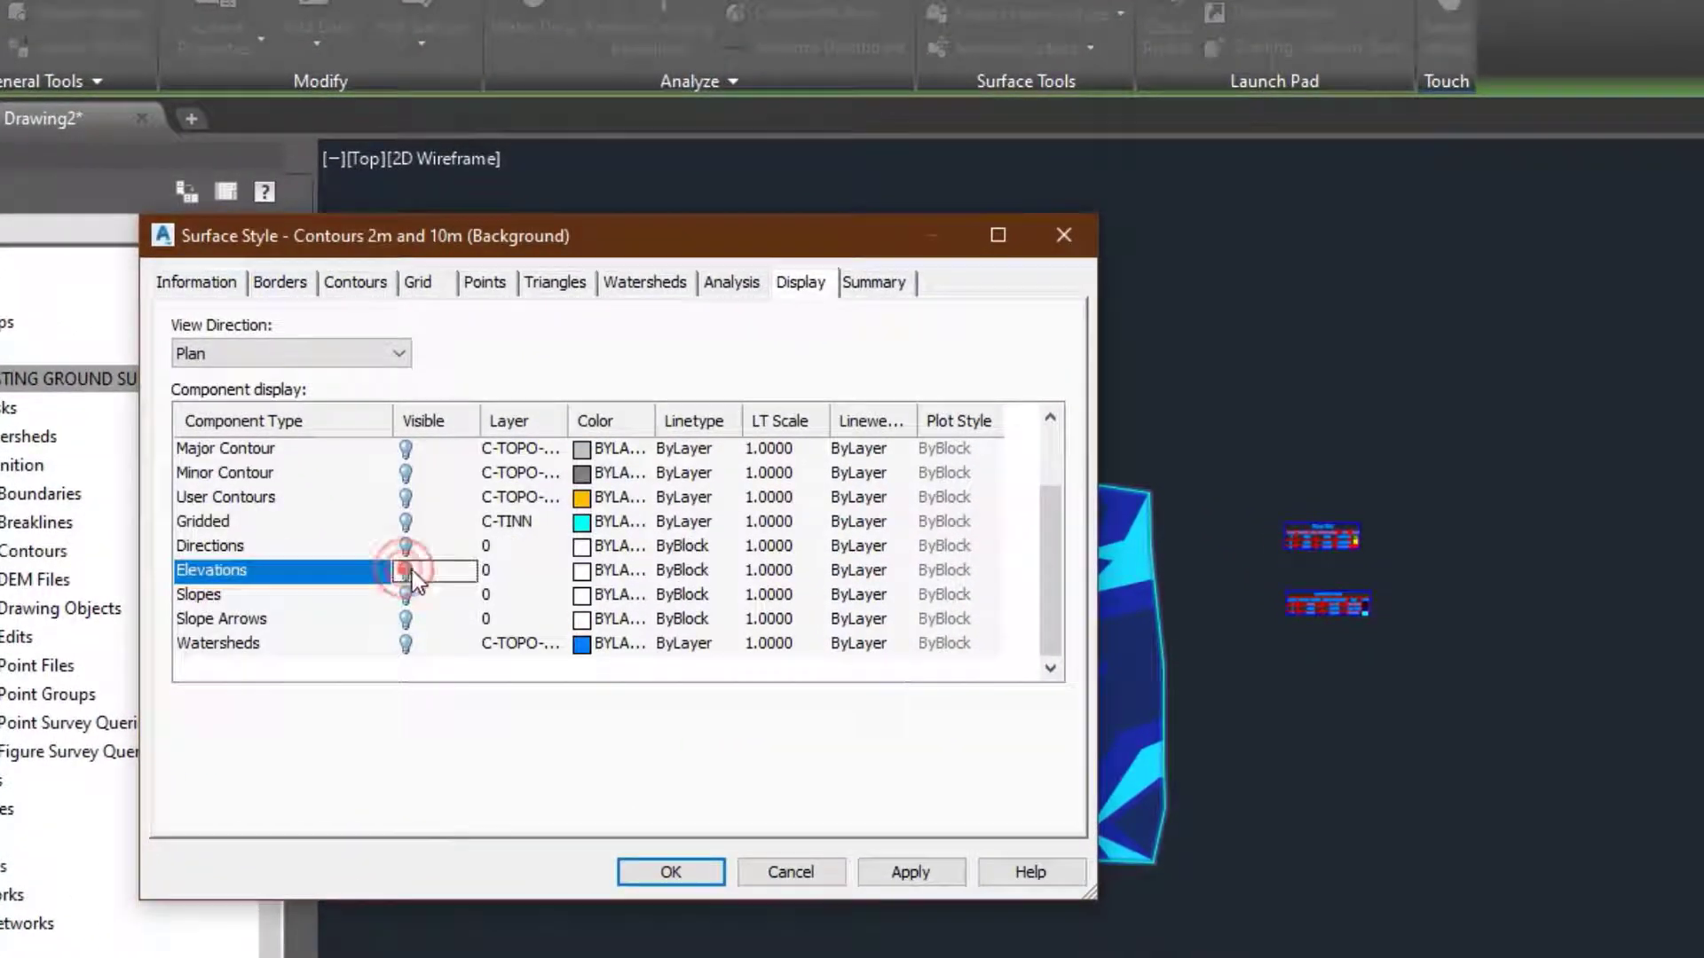
click(907, 874)
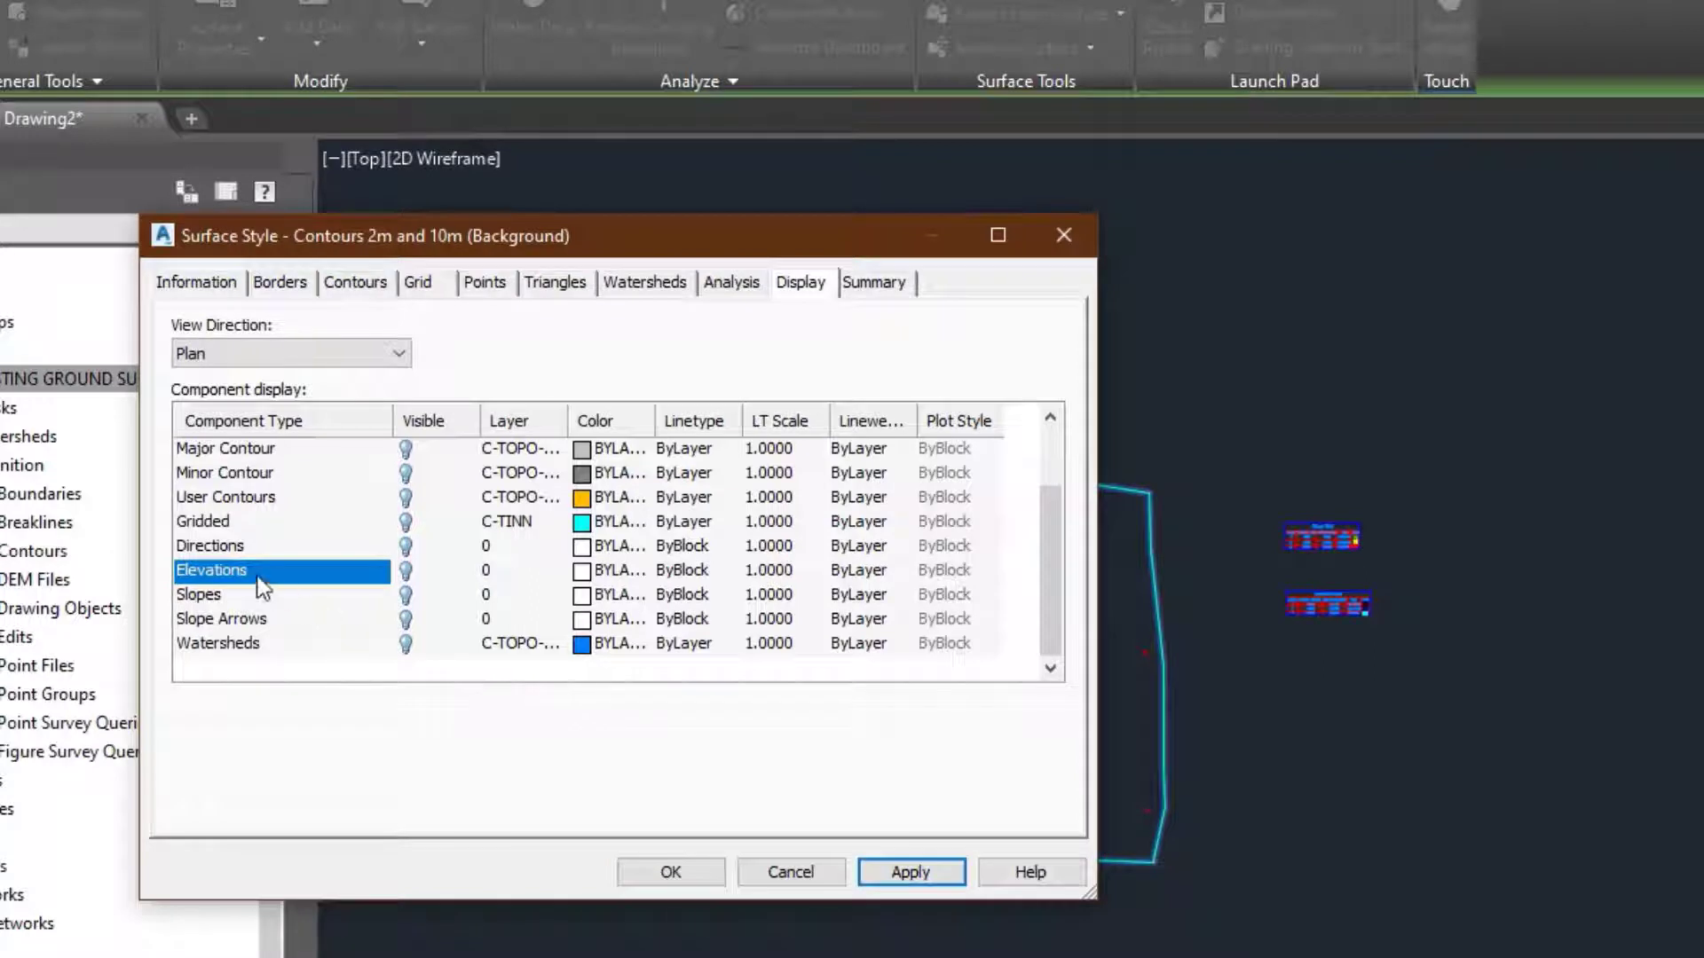
click(405, 545)
click(910, 875)
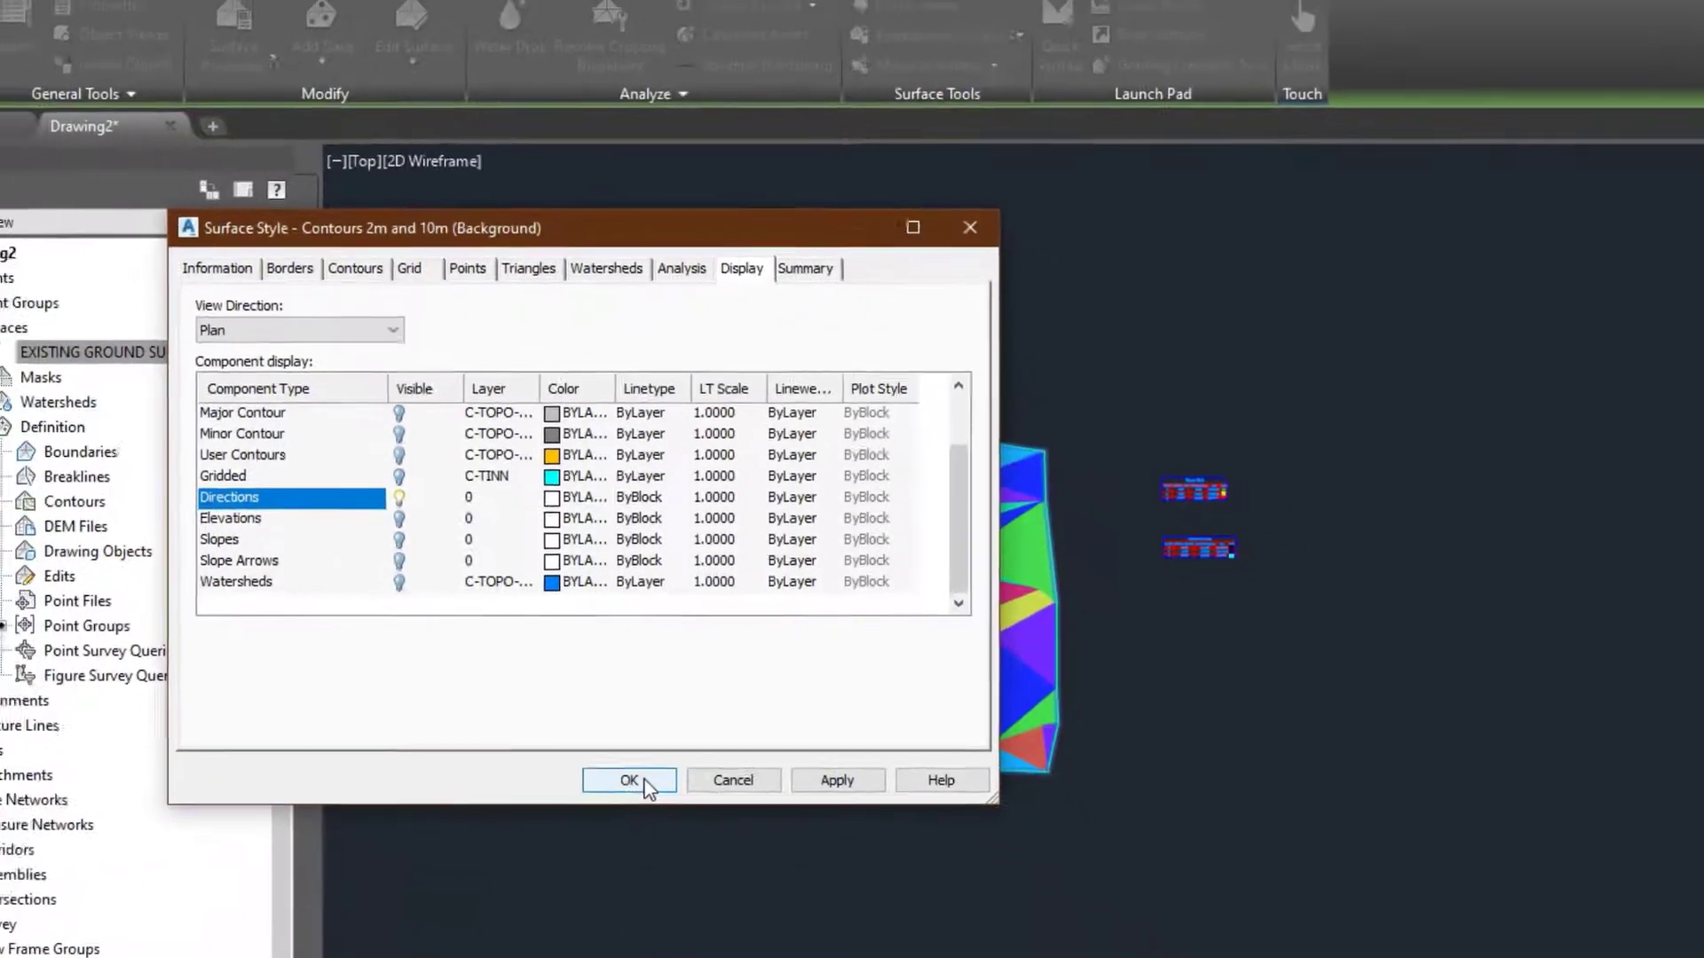
click(645, 784)
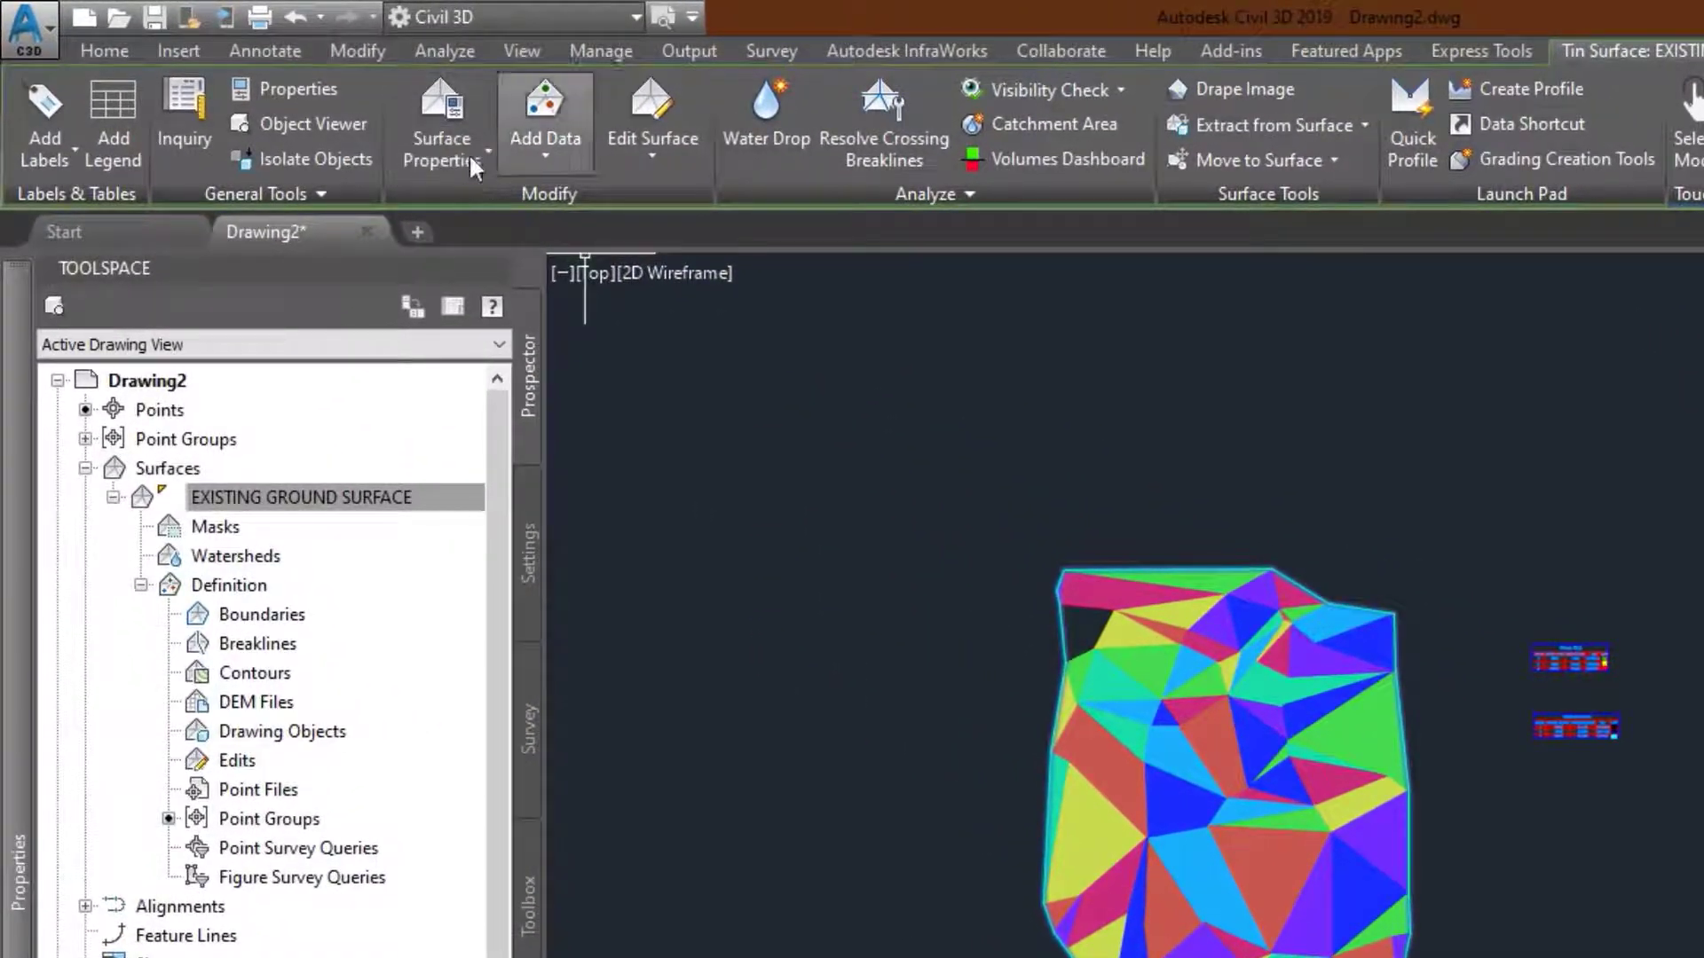
- Set the surface's analysis type to Directions with 4 ranges and run the analysis
click(468, 156)
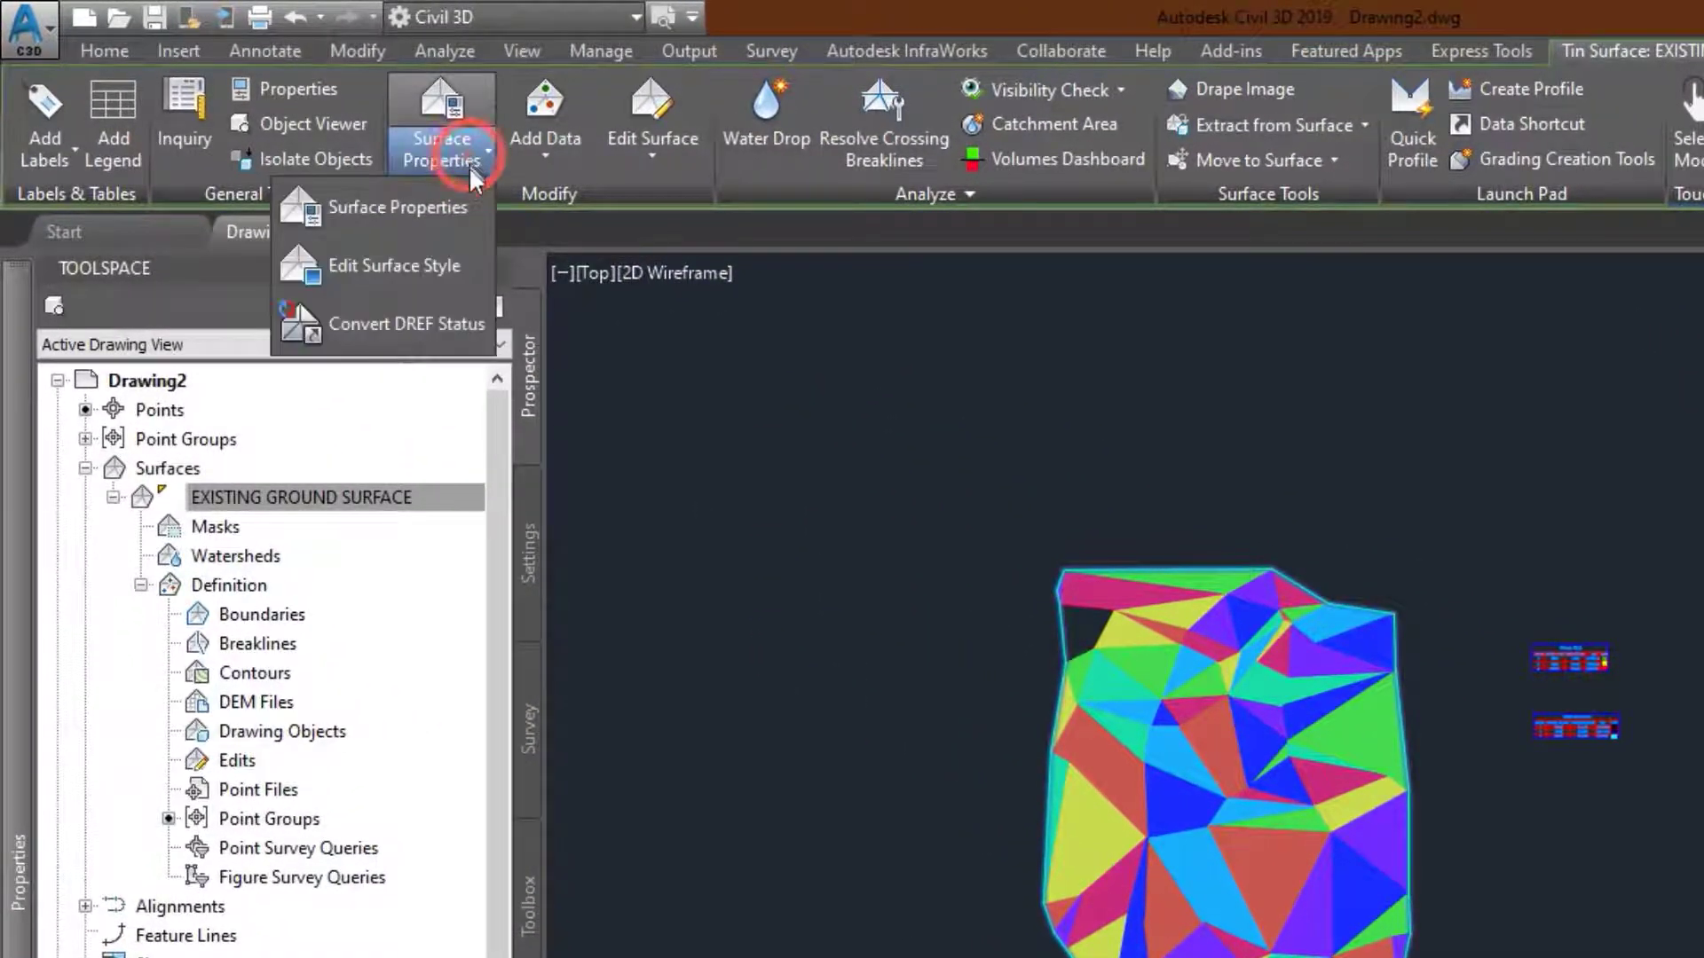
click(450, 200)
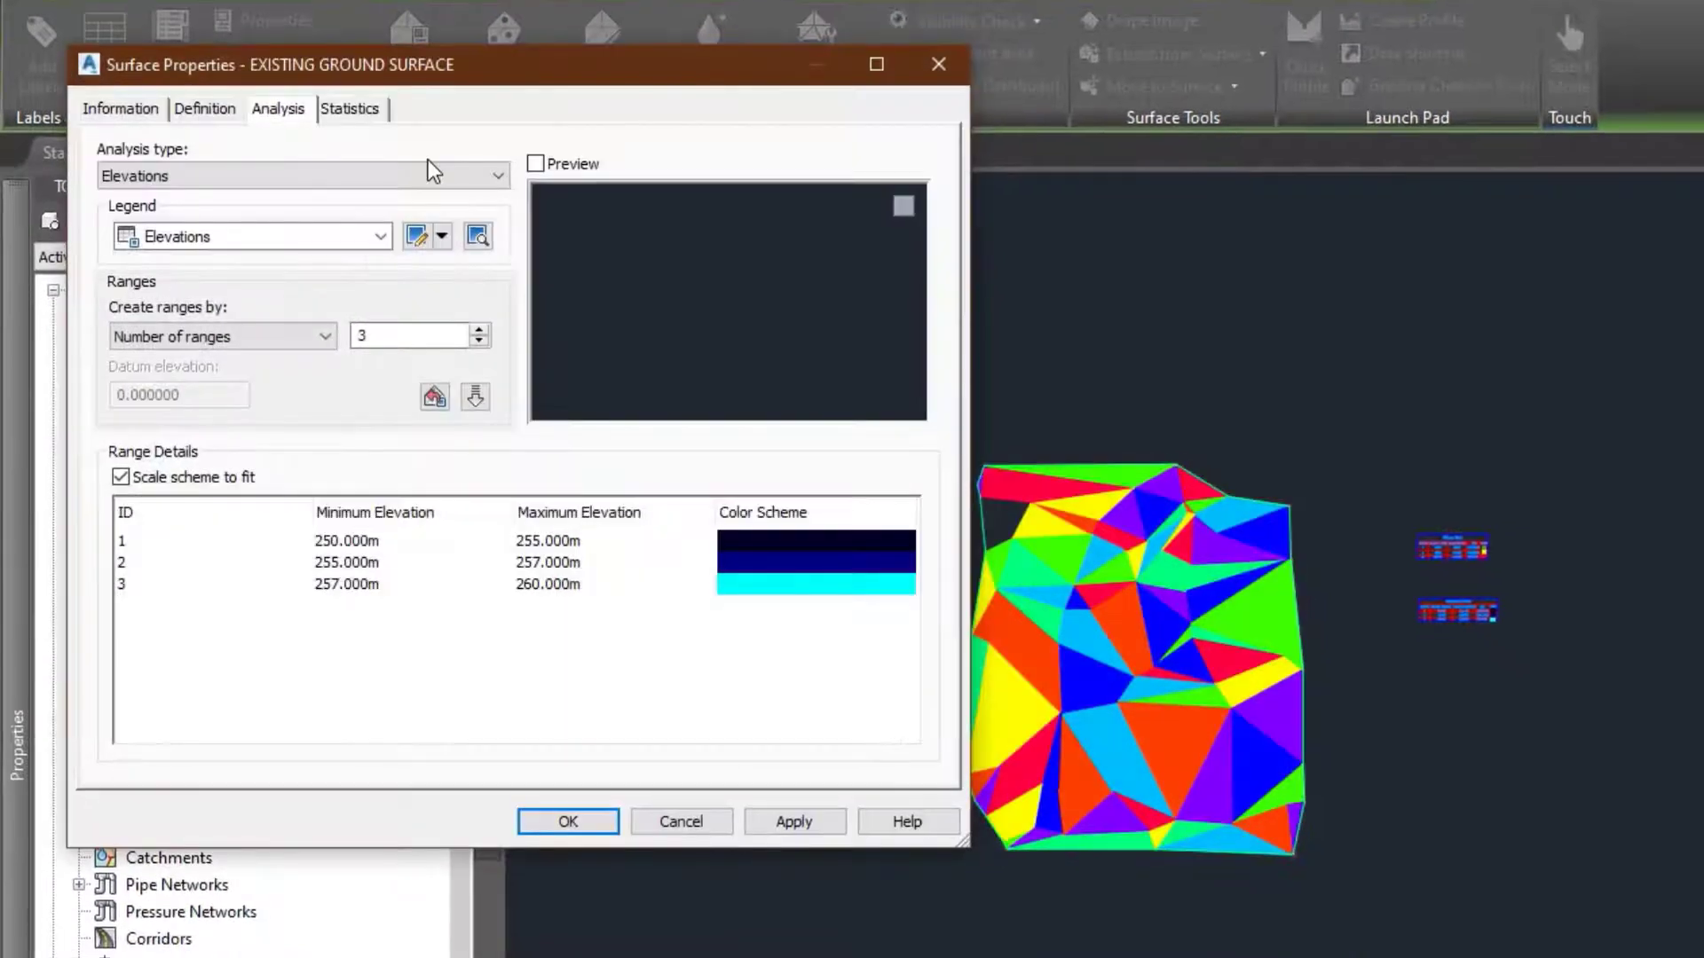
click(428, 174)
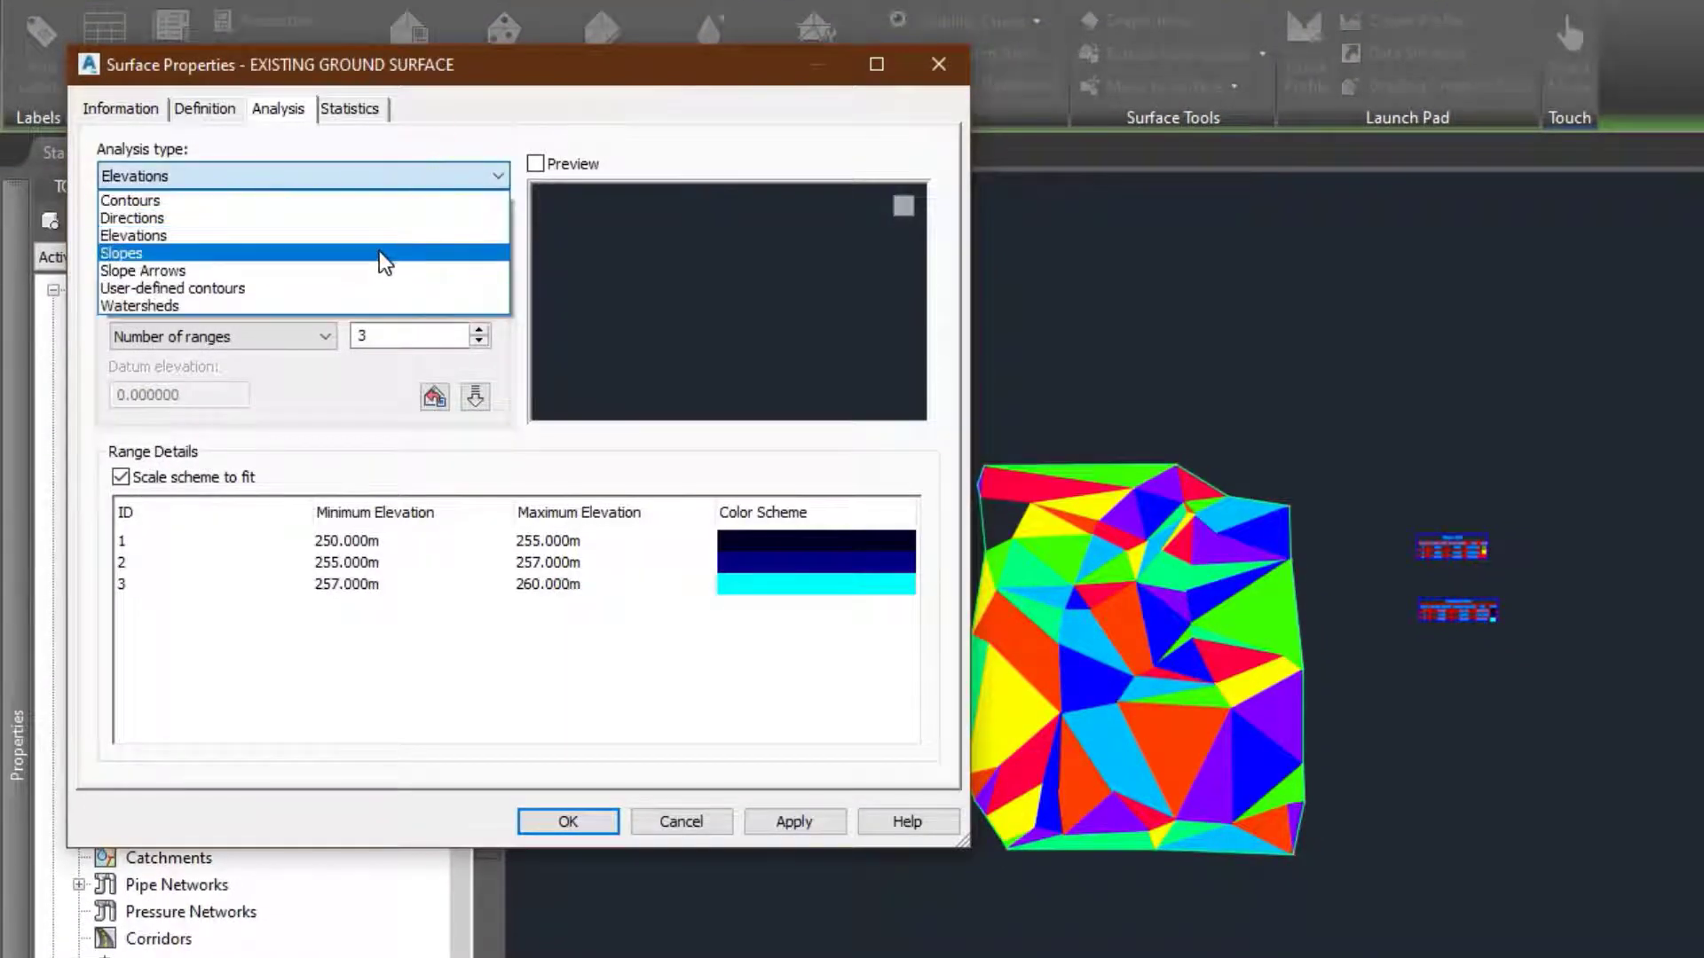
click(339, 217)
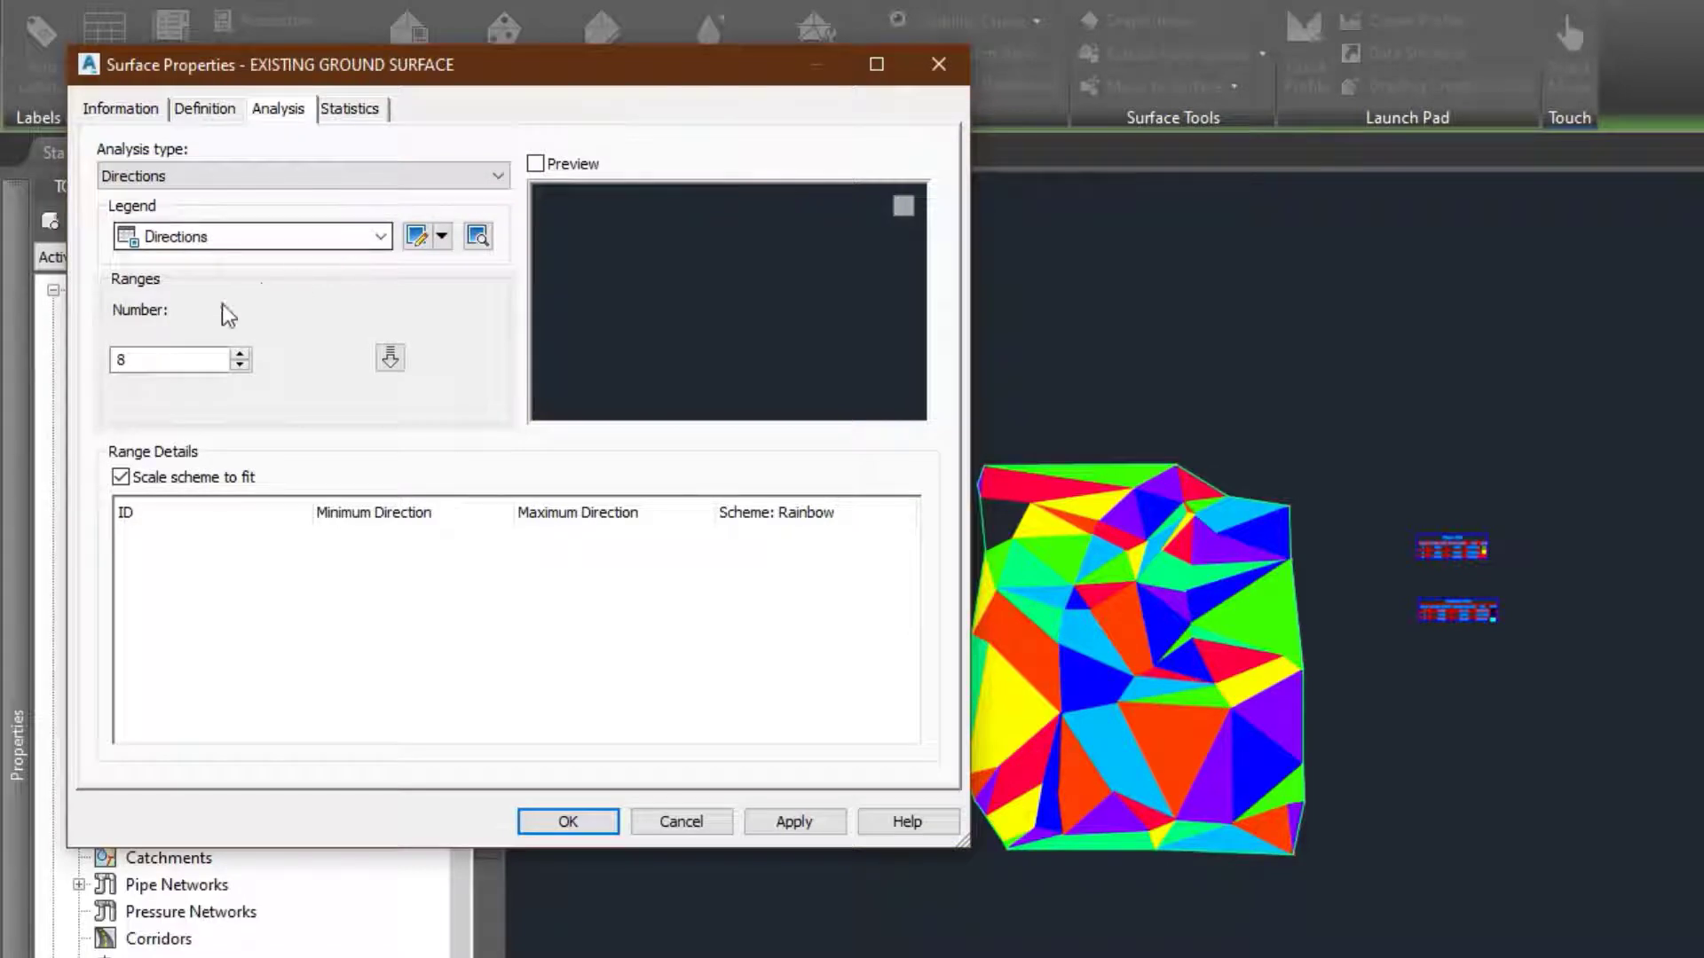
click(240, 354)
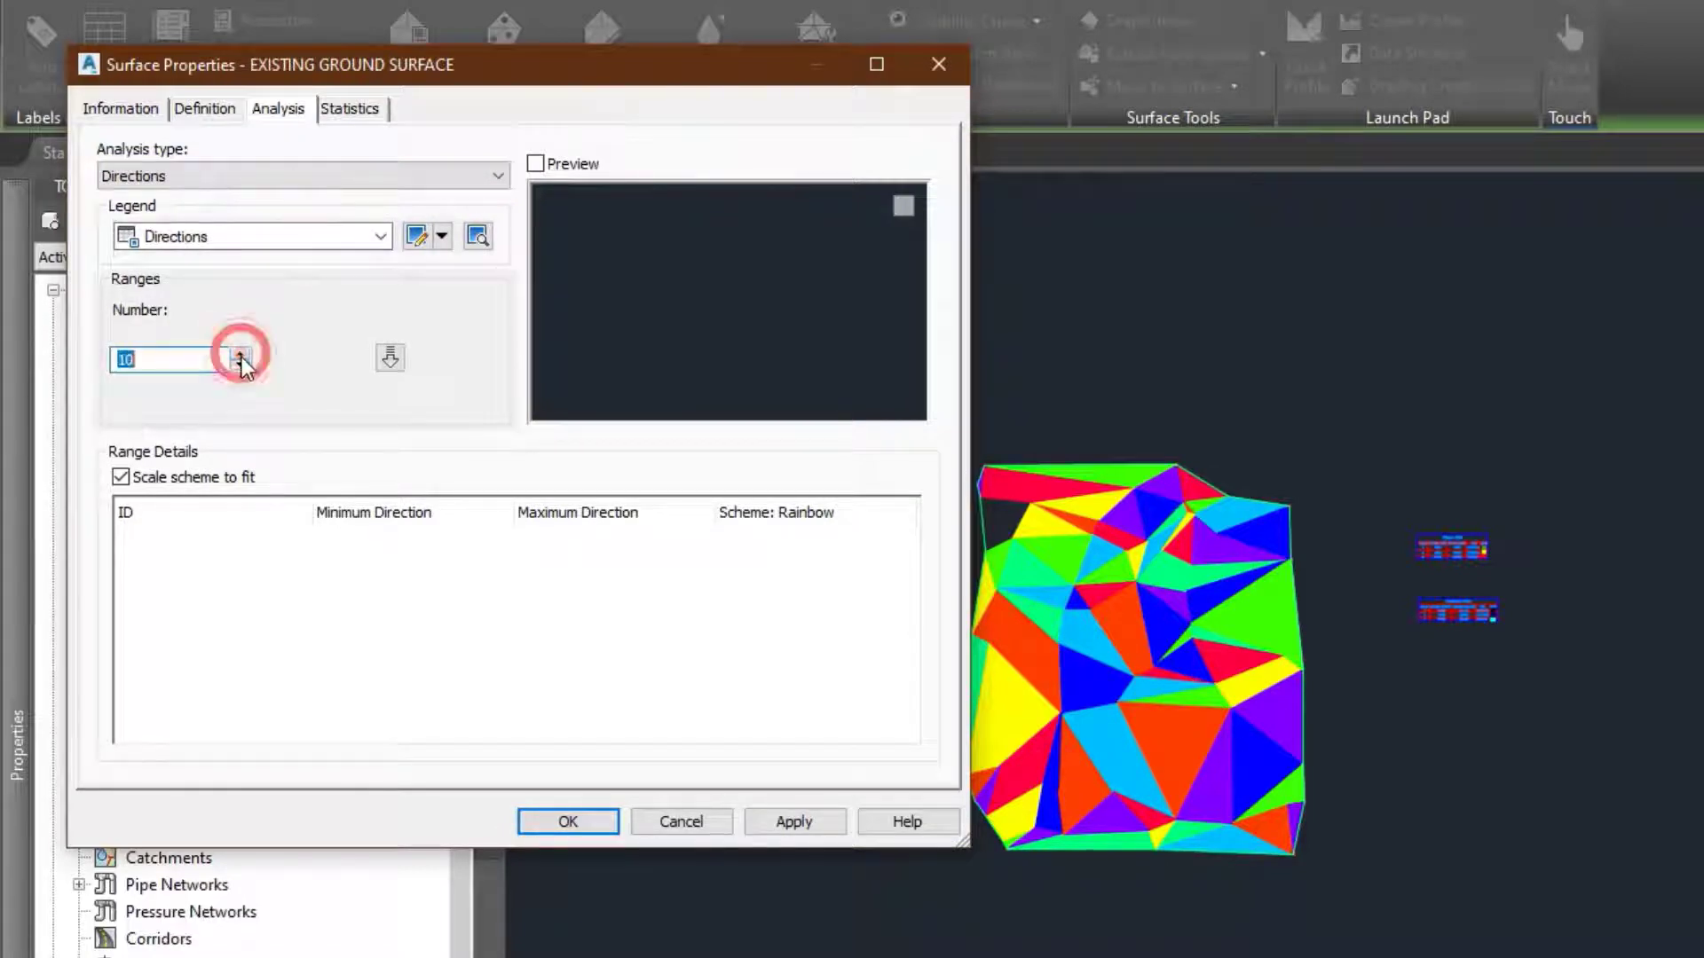
click(239, 366)
click(239, 366)
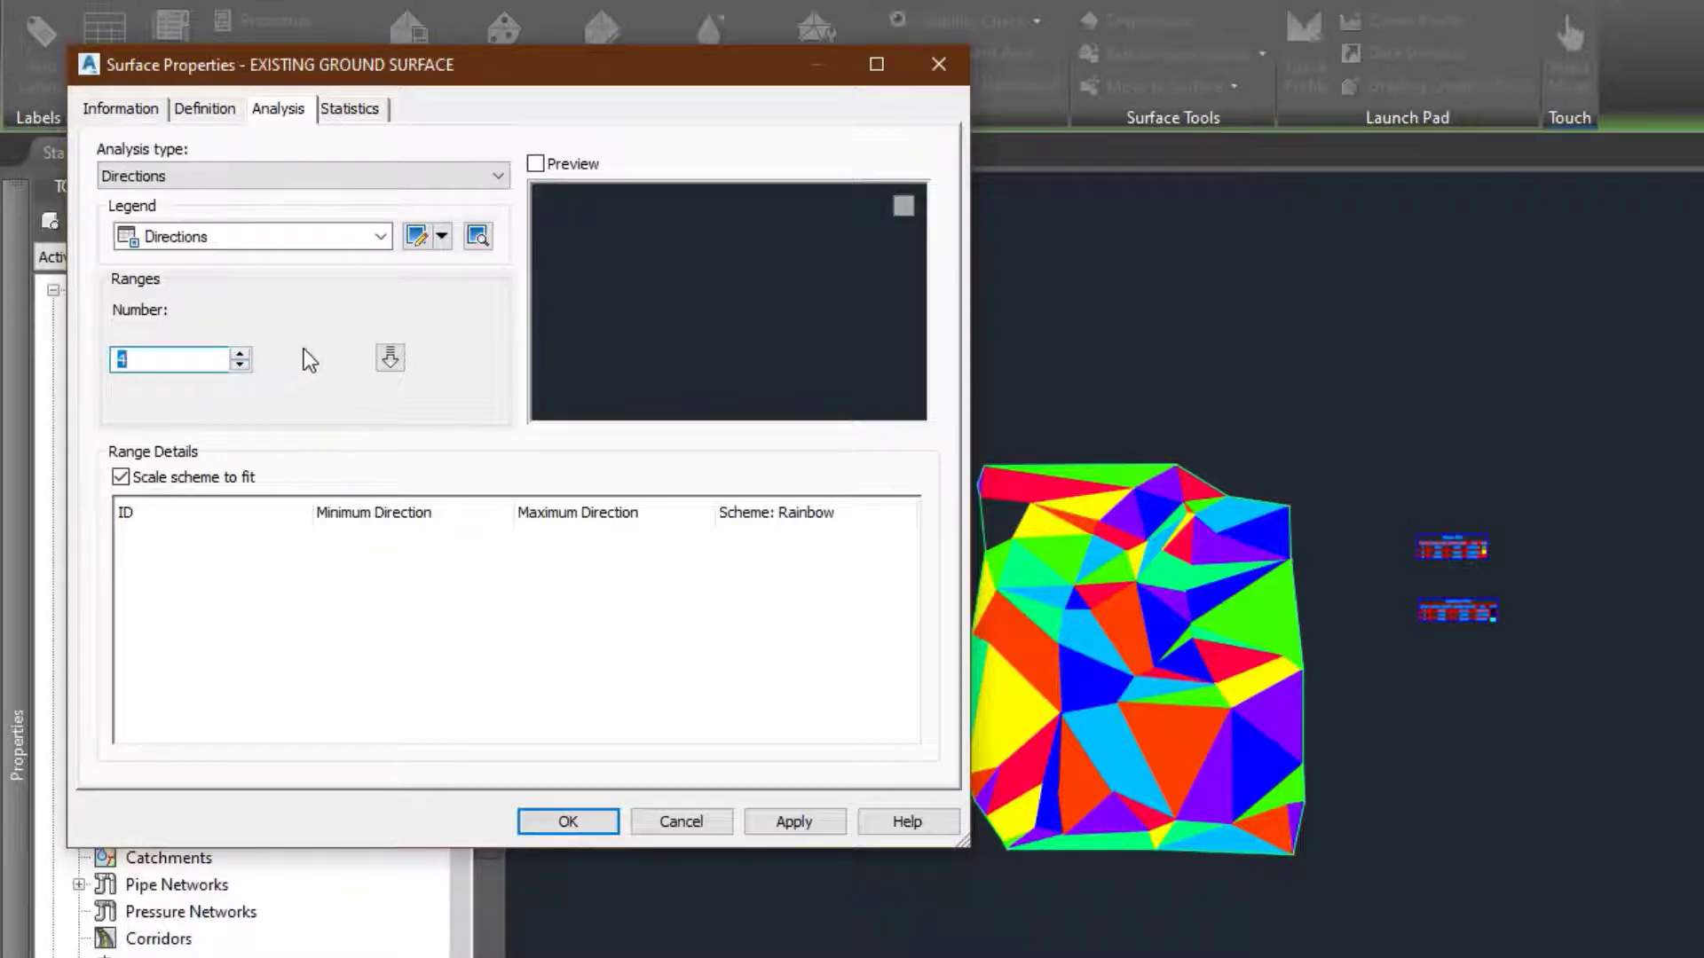
click(378, 357)
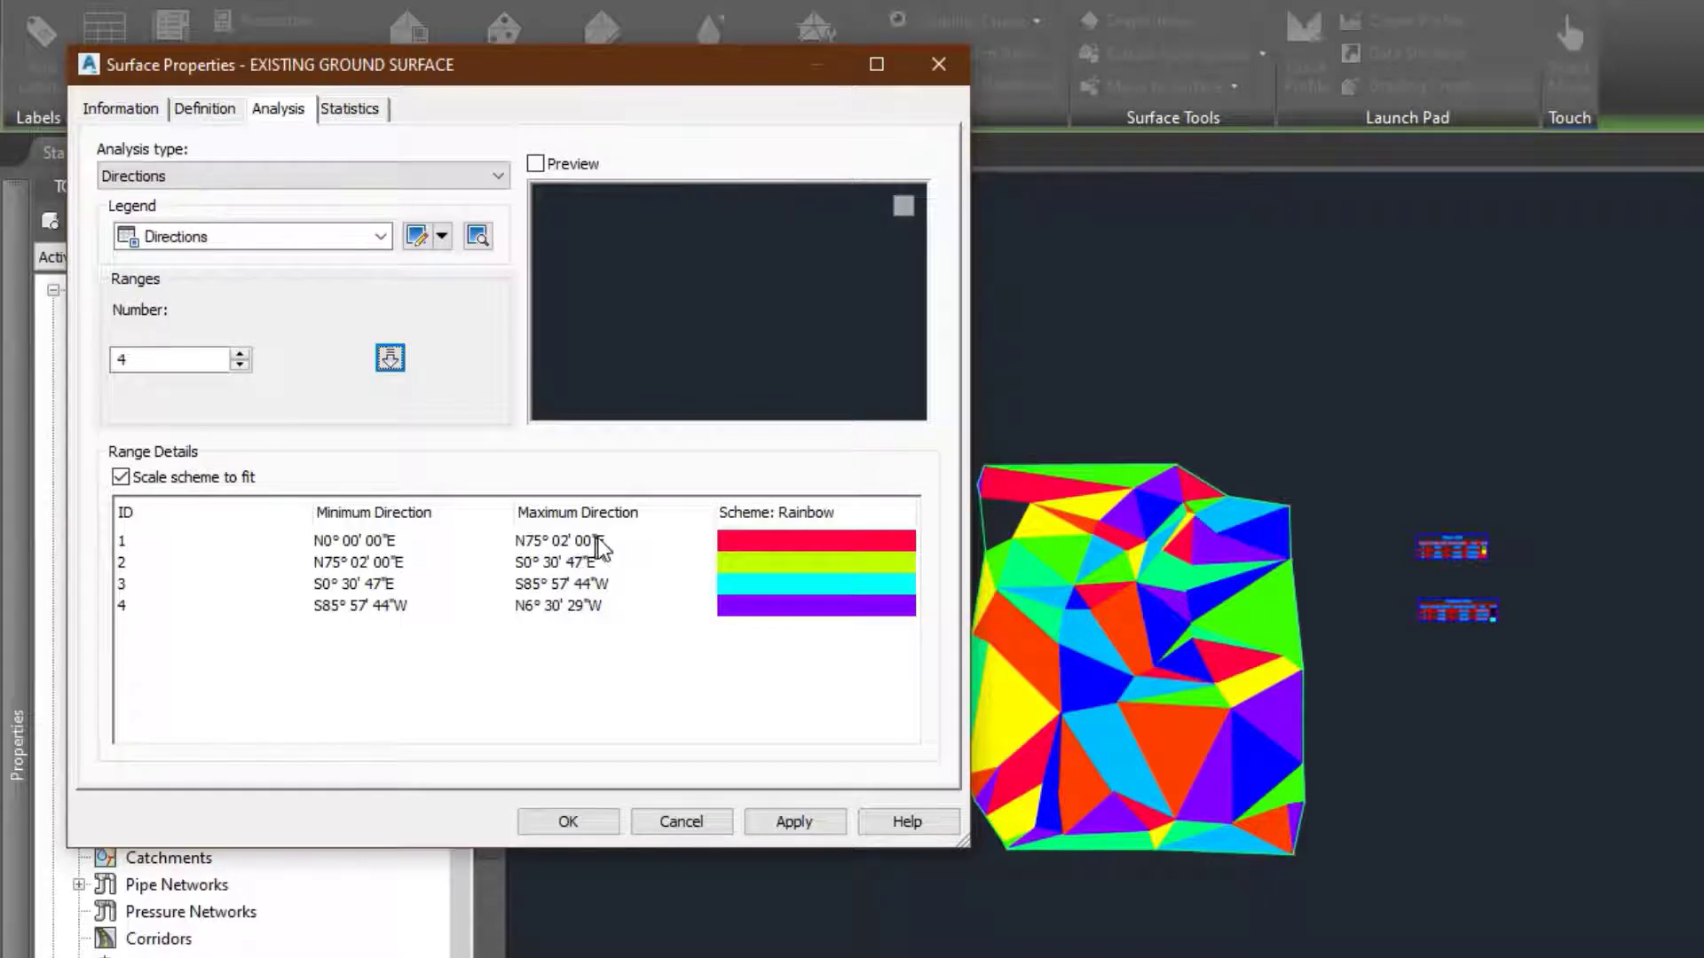
- Change the color of the first direction range to pure red in the range details
click(804, 531)
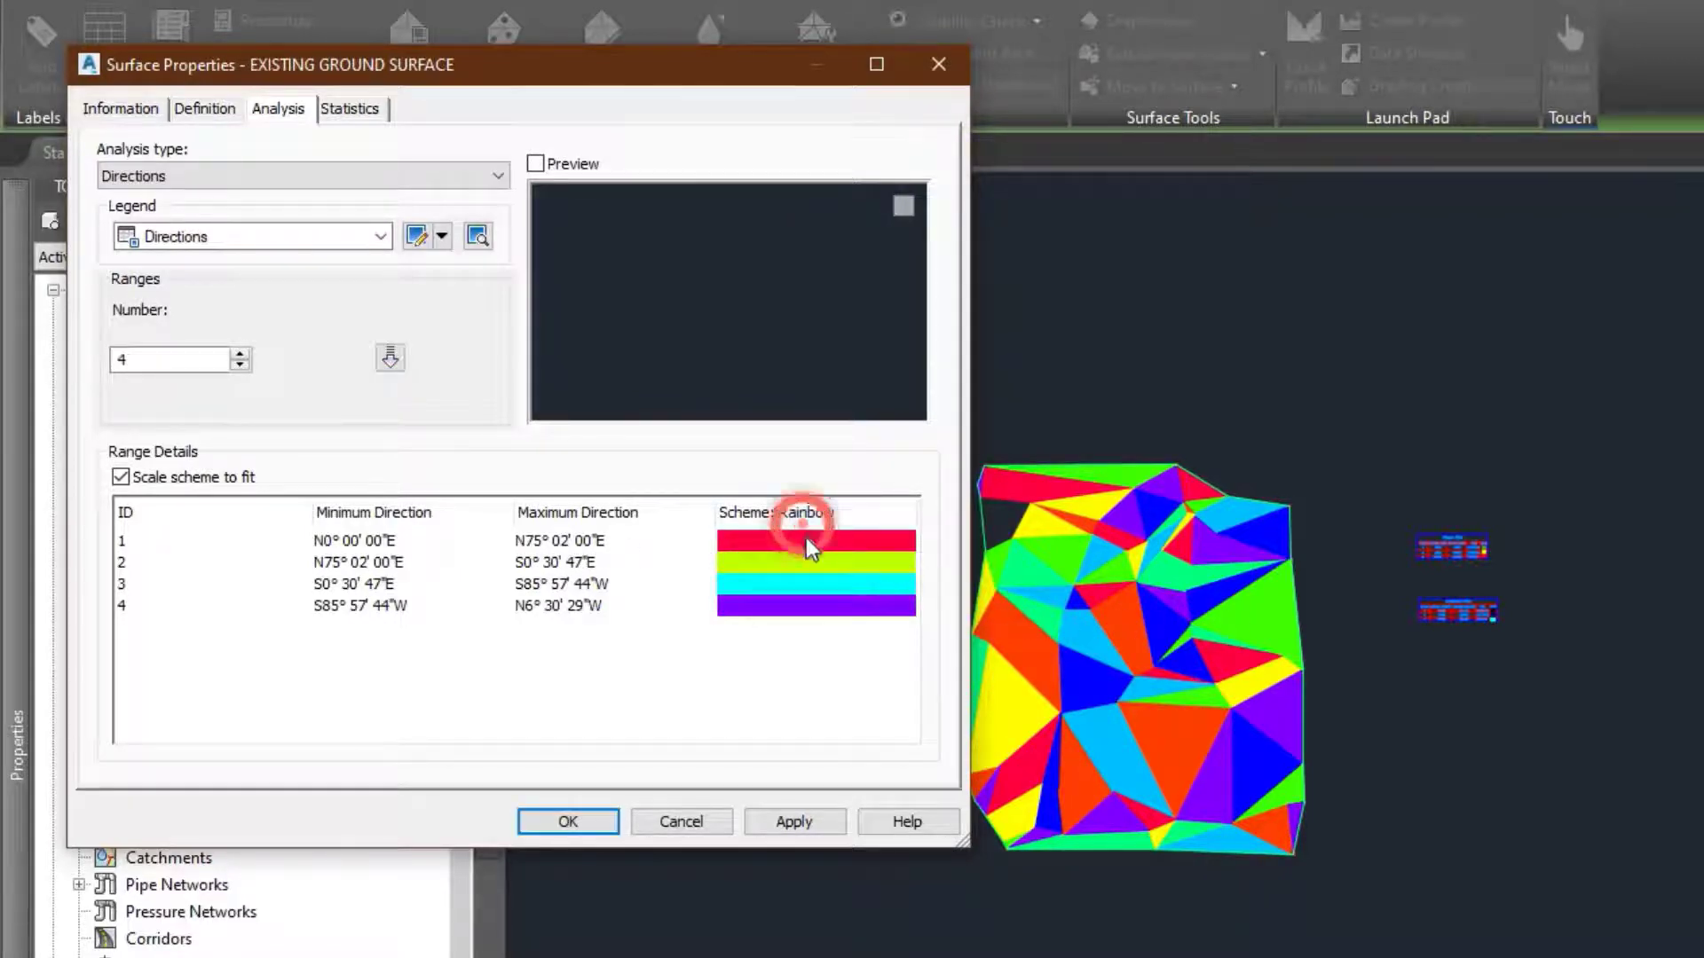
click(807, 540)
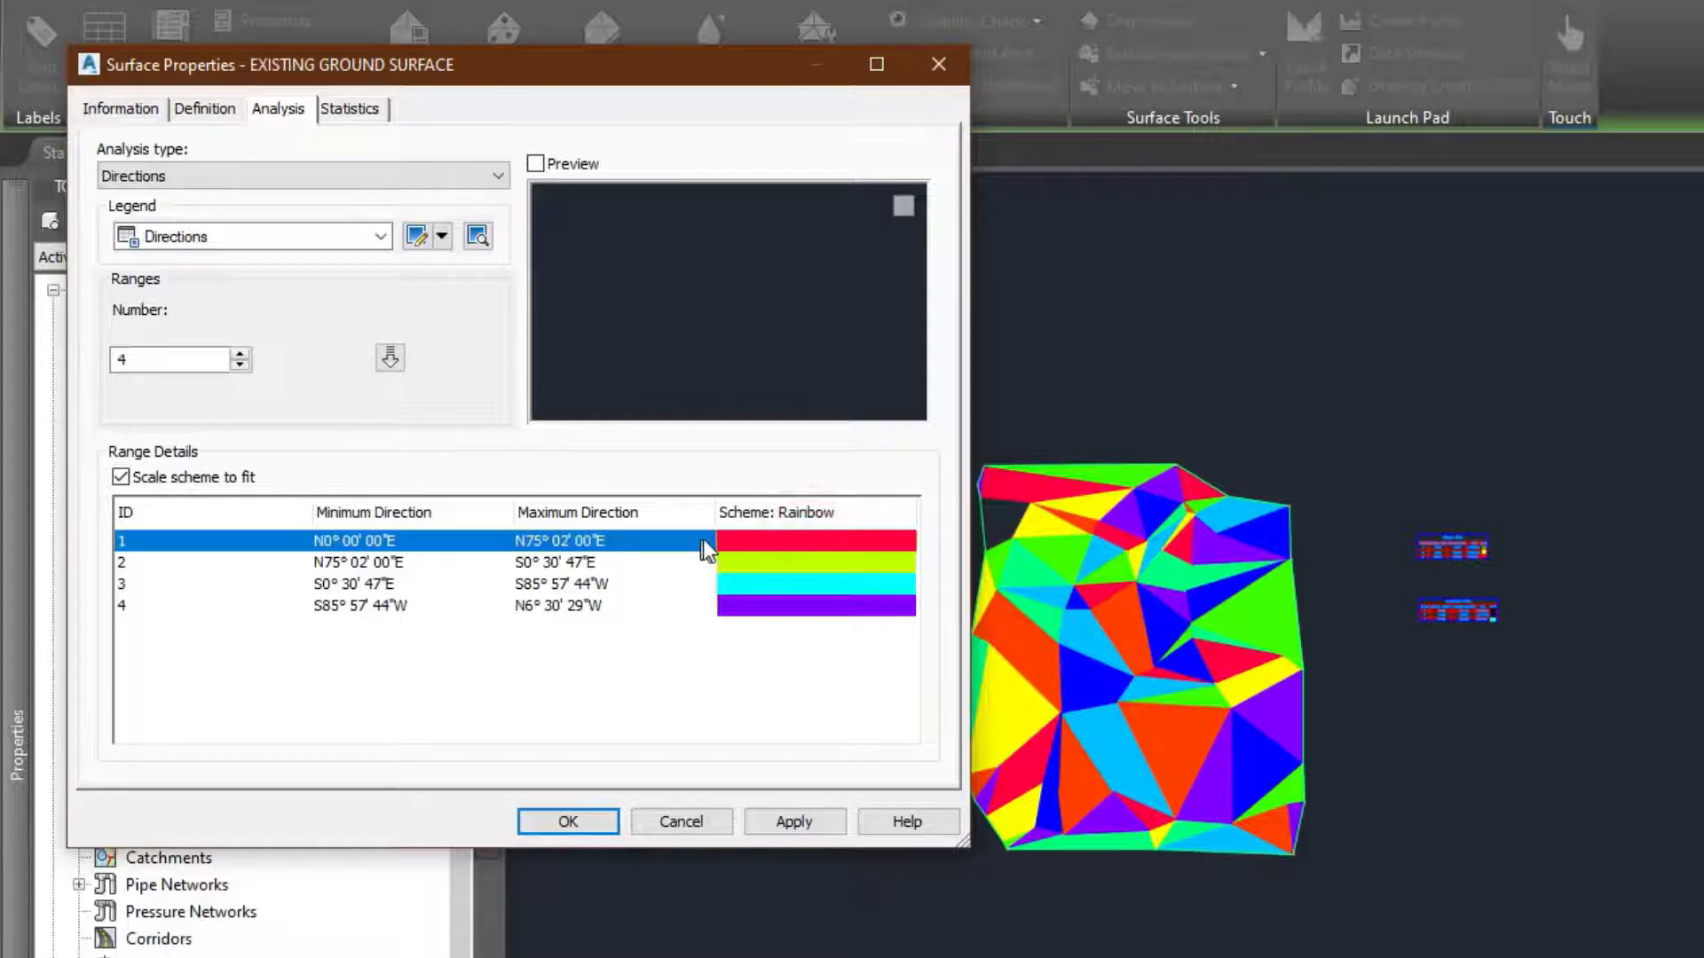
click(754, 537)
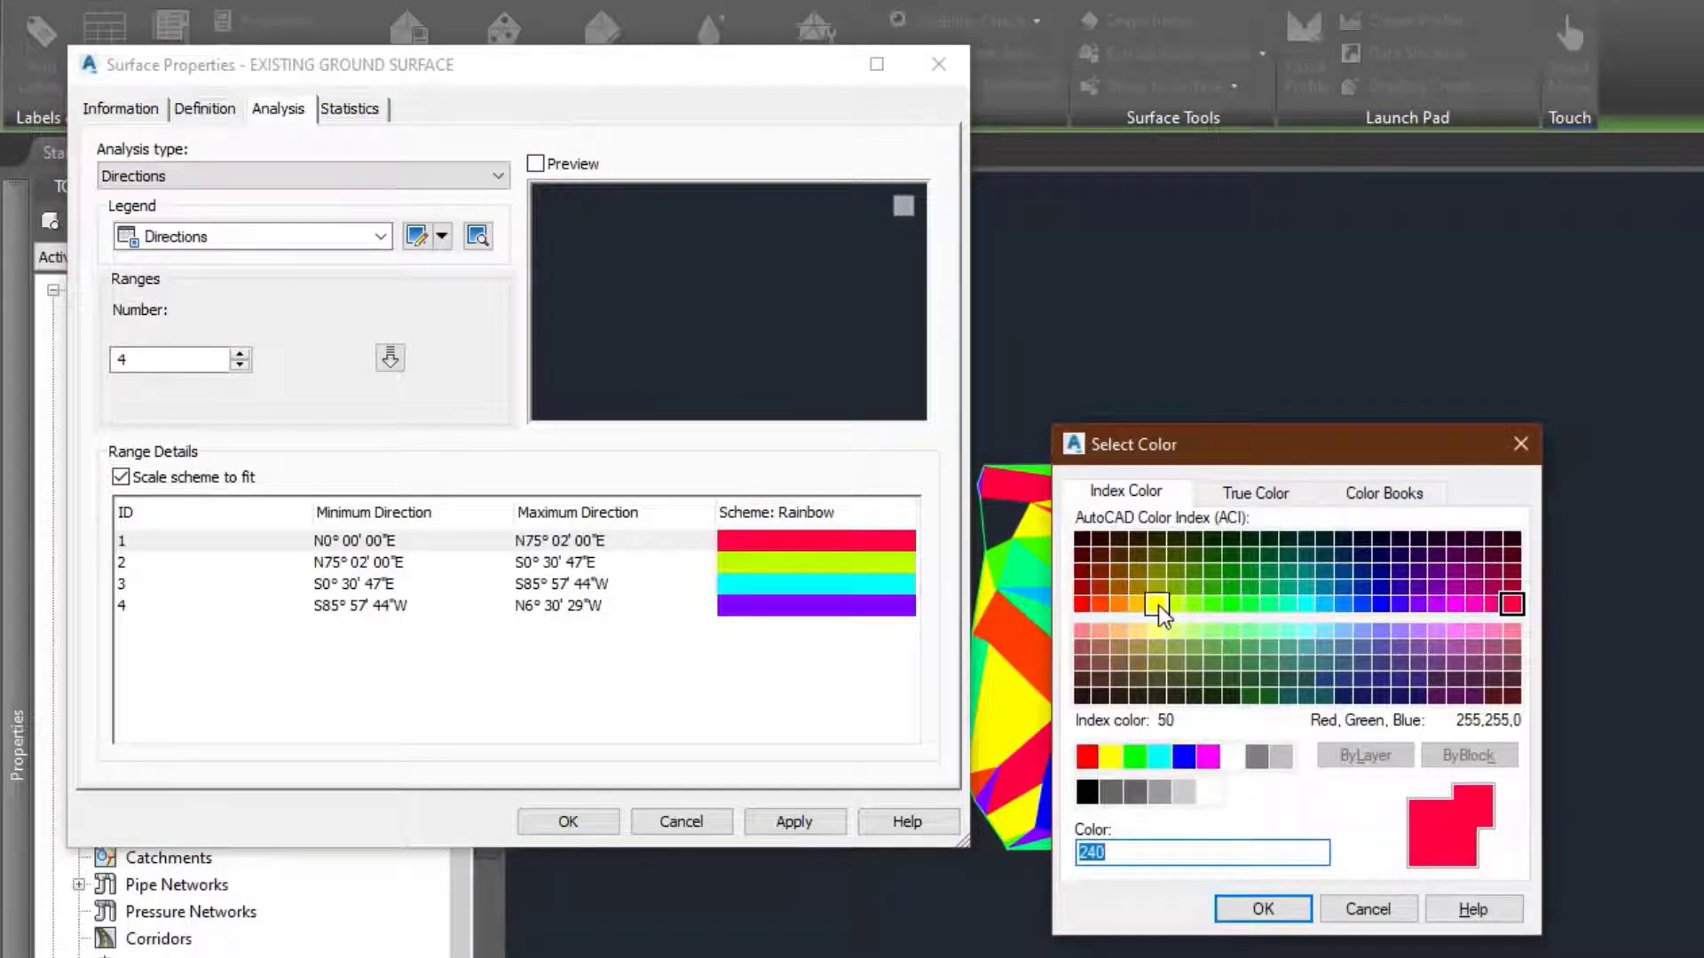
click(1078, 605)
click(1232, 910)
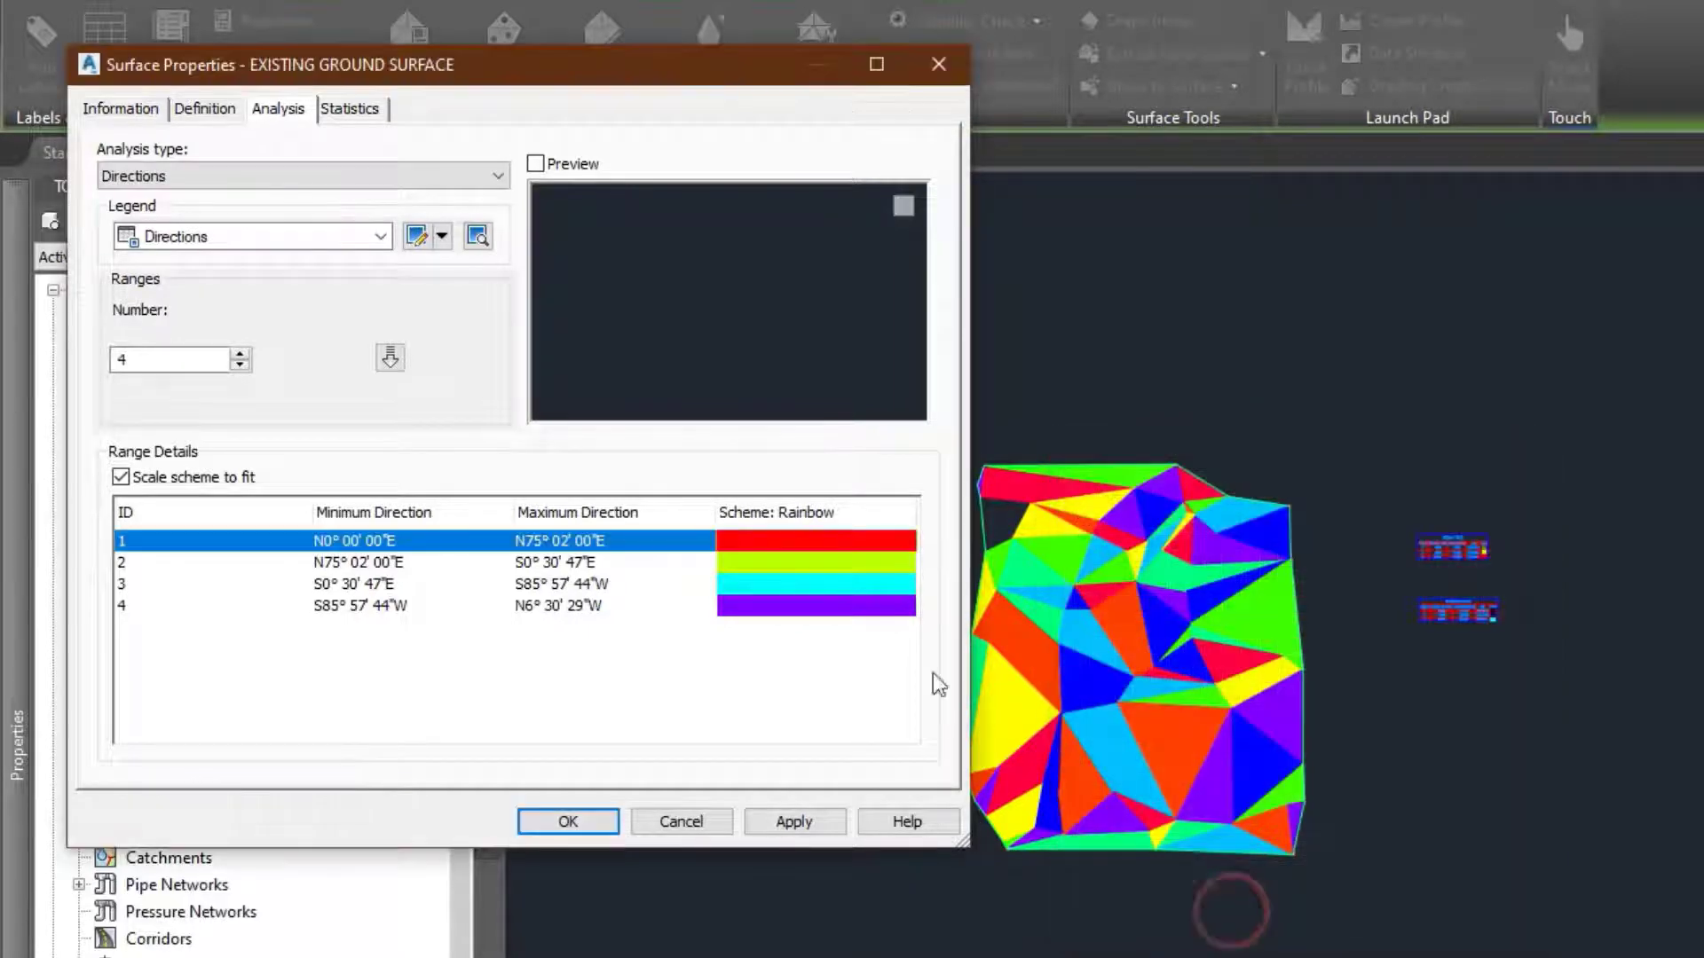
- Change the color of the third direction range to dark green, index color 104, and apply the analysis to the surface
click(777, 562)
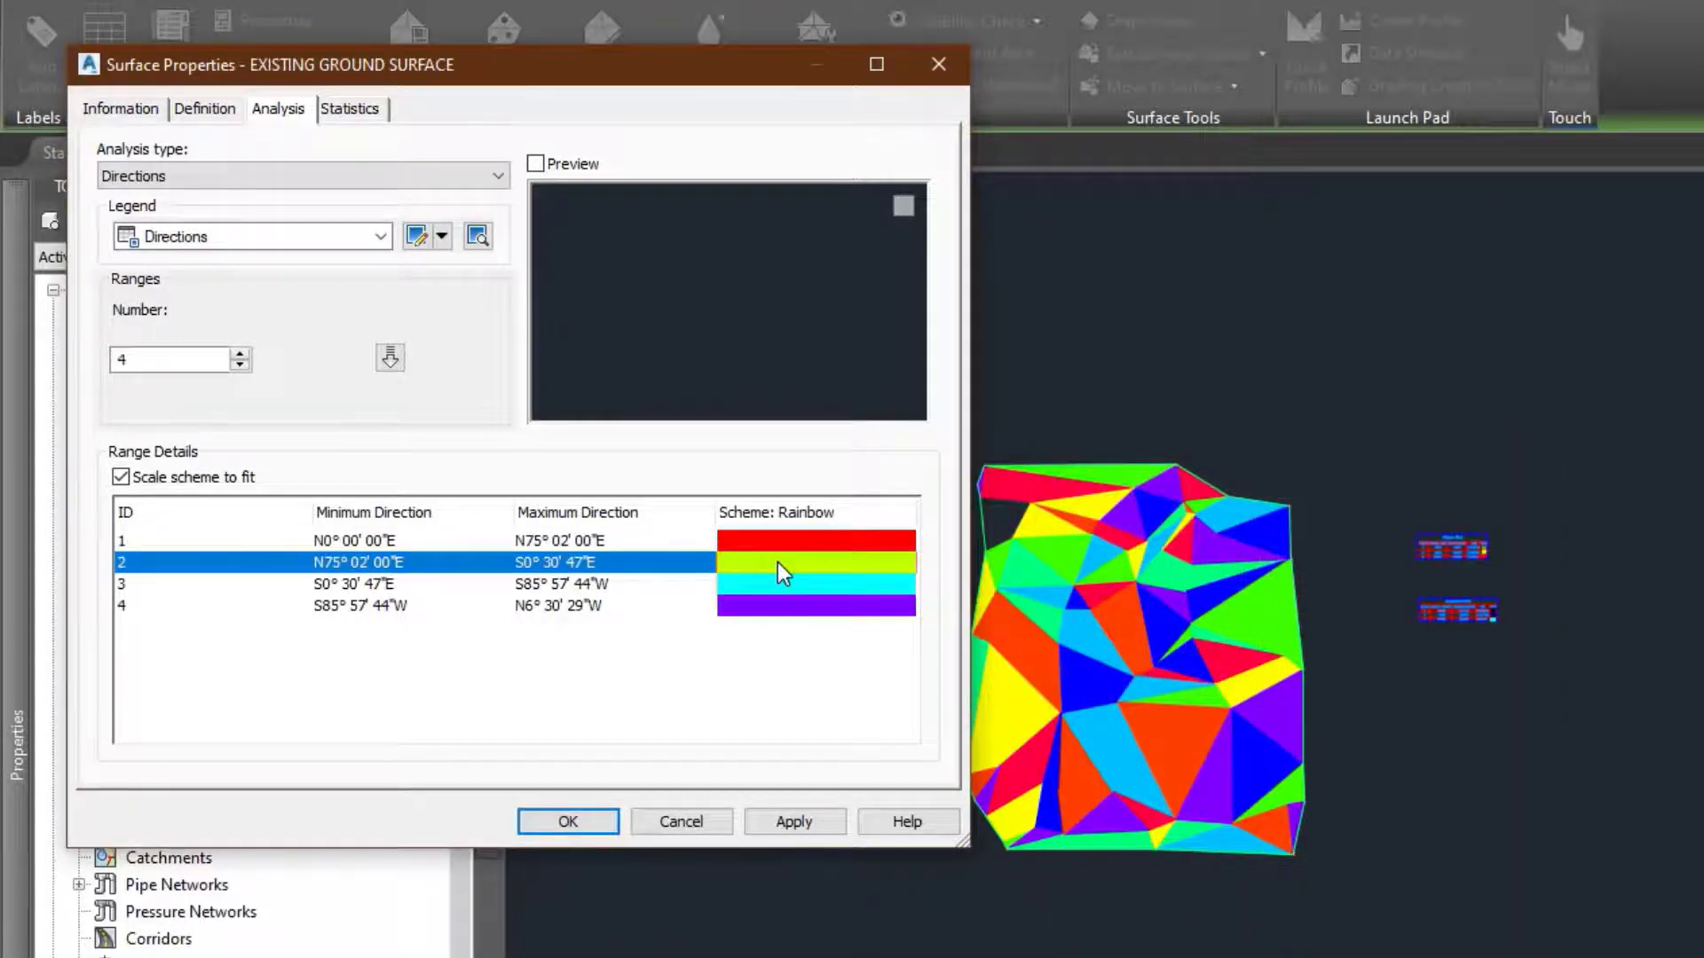
double_click(769, 582)
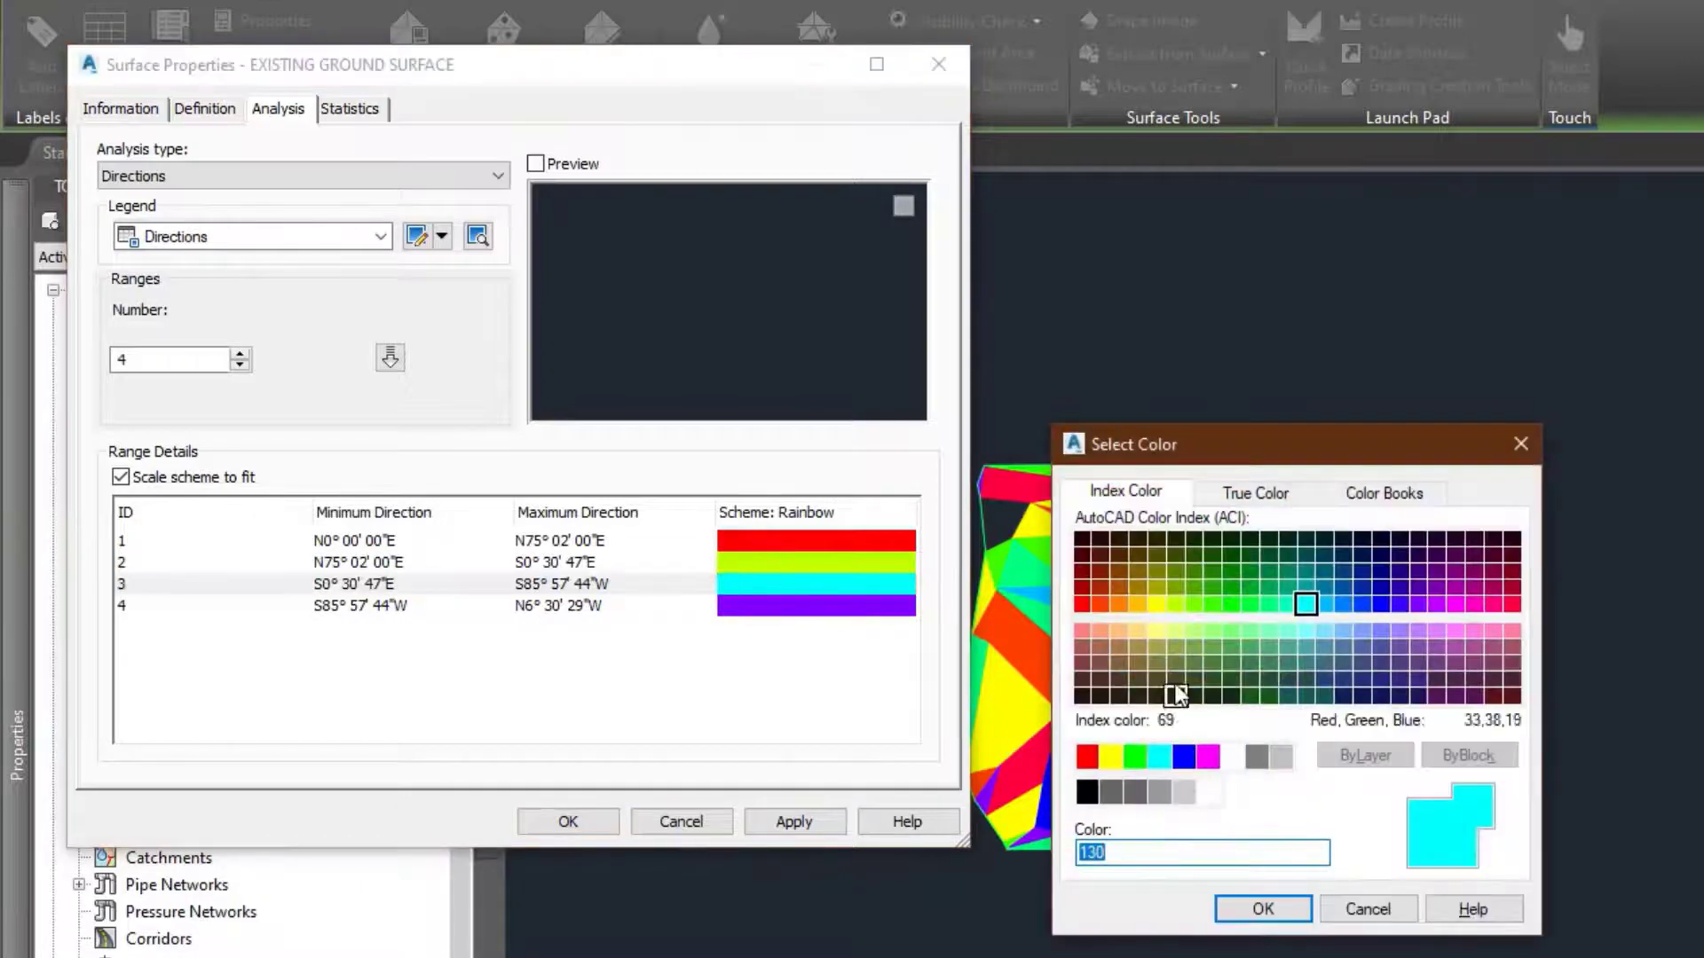
click(1248, 575)
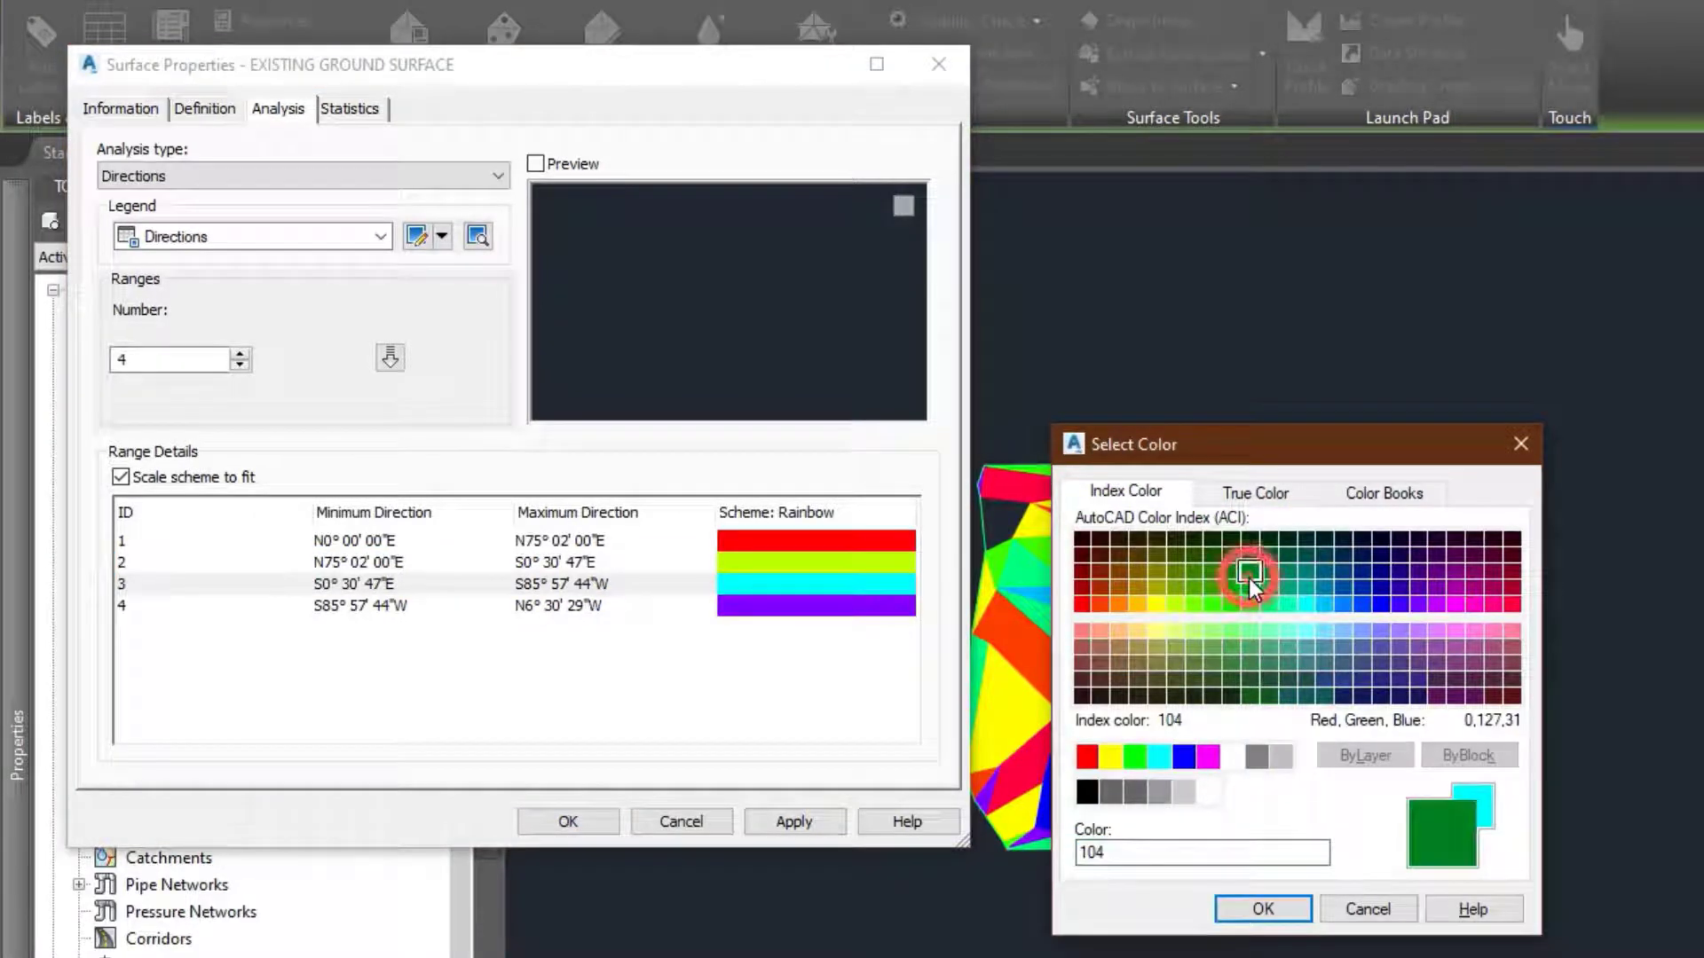
click(1274, 906)
click(791, 824)
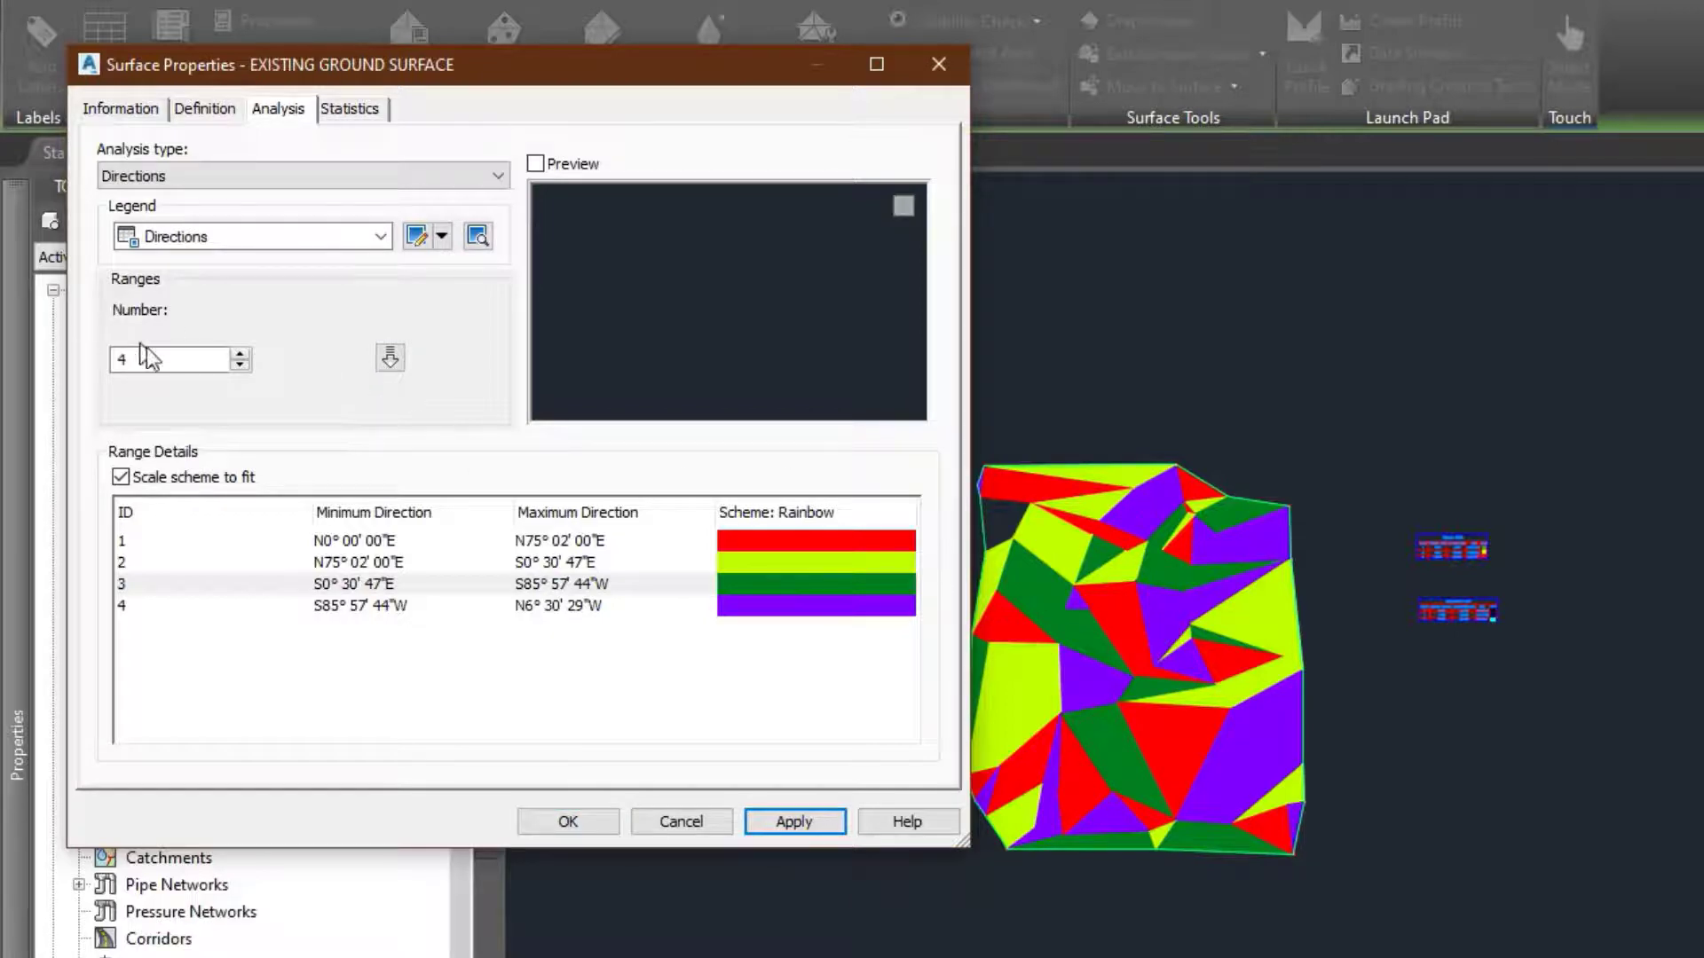
- Try the directions analysis with 9 ranges and with 15 ranges, regenerating the range details each time
click(241, 362)
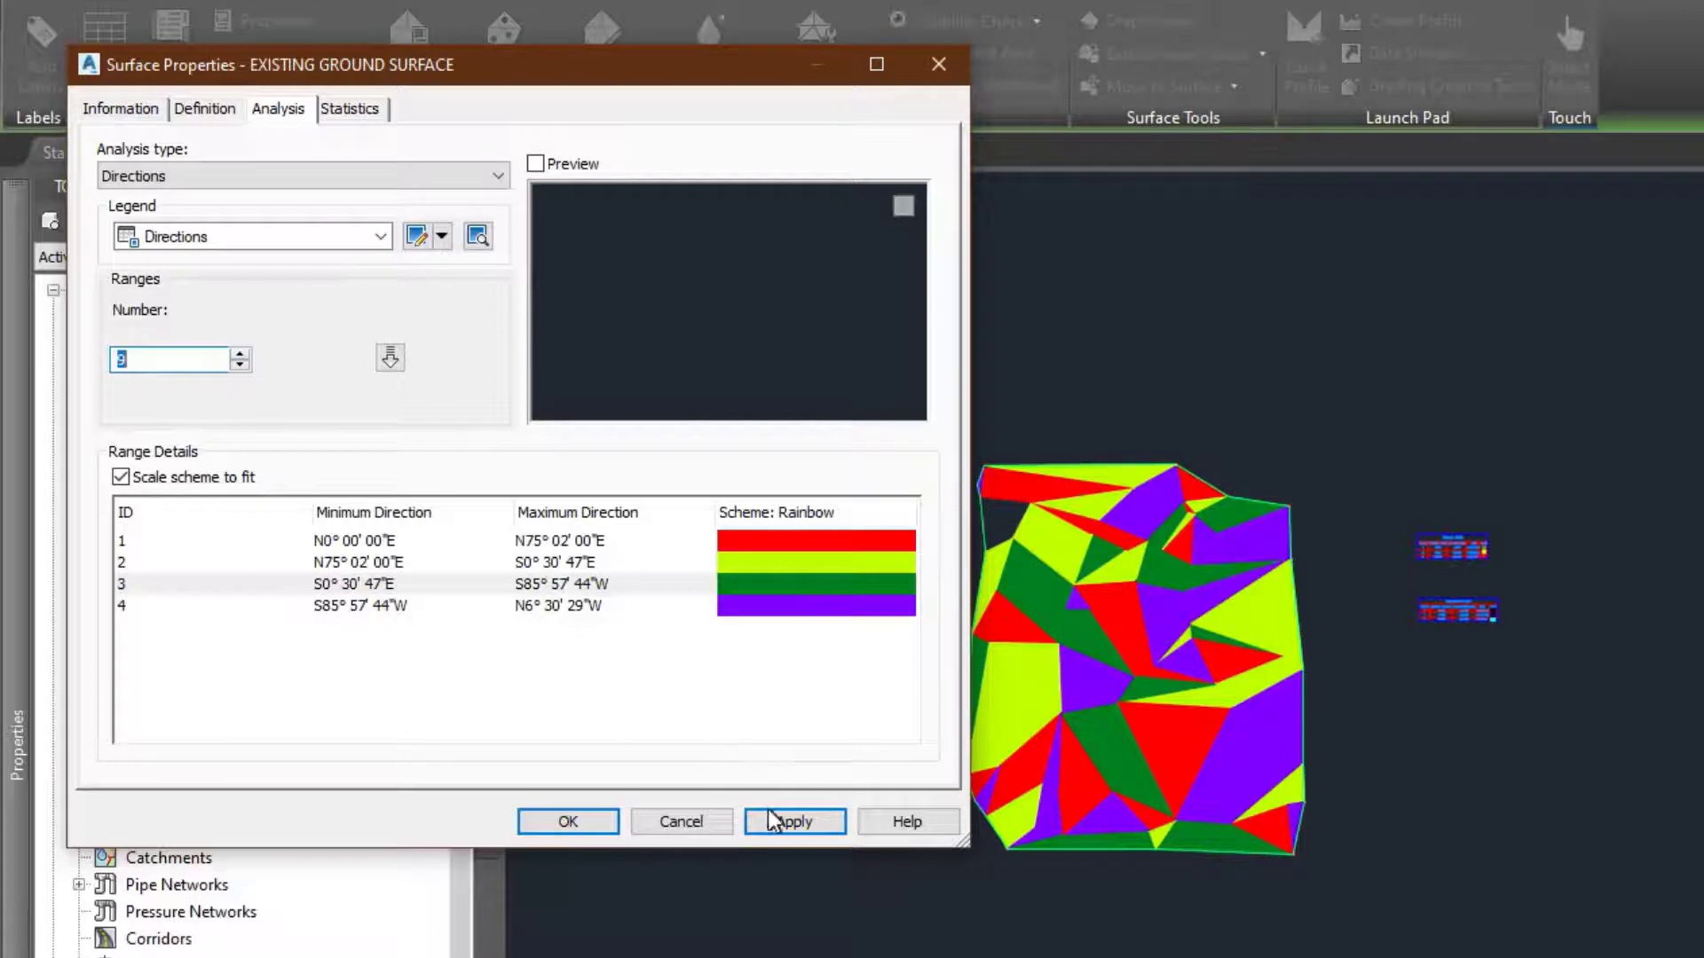
click(389, 359)
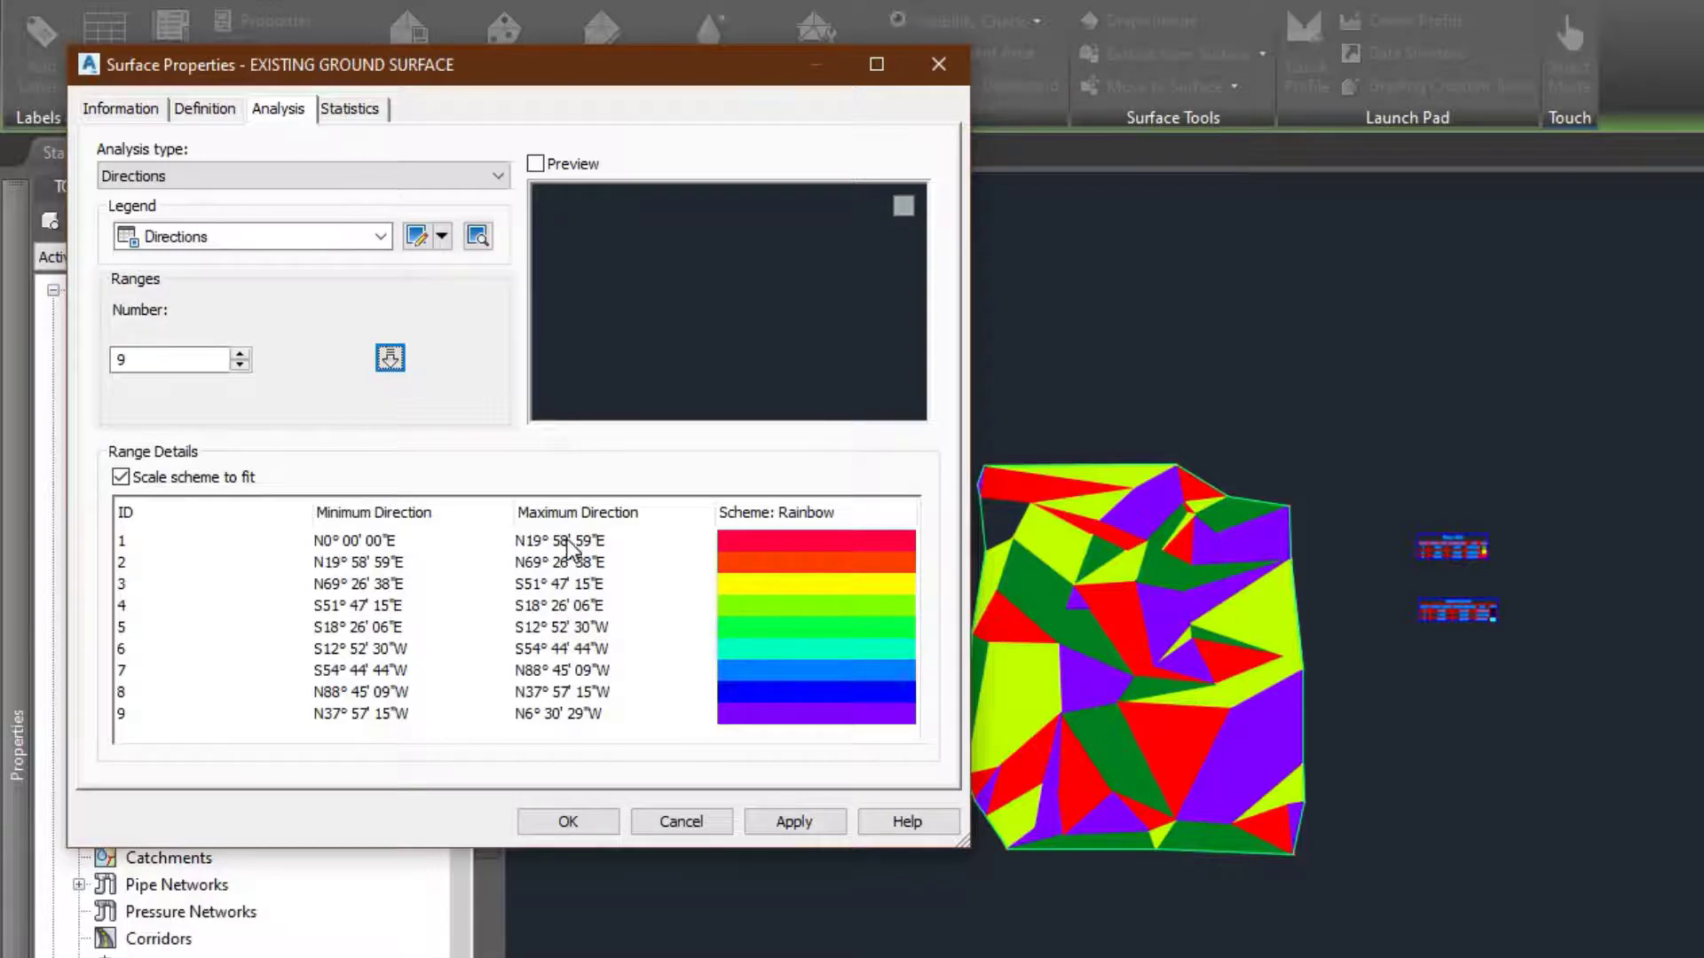
click(240, 353)
click(239, 353)
click(239, 353)
click(240, 354)
click(240, 353)
click(240, 353)
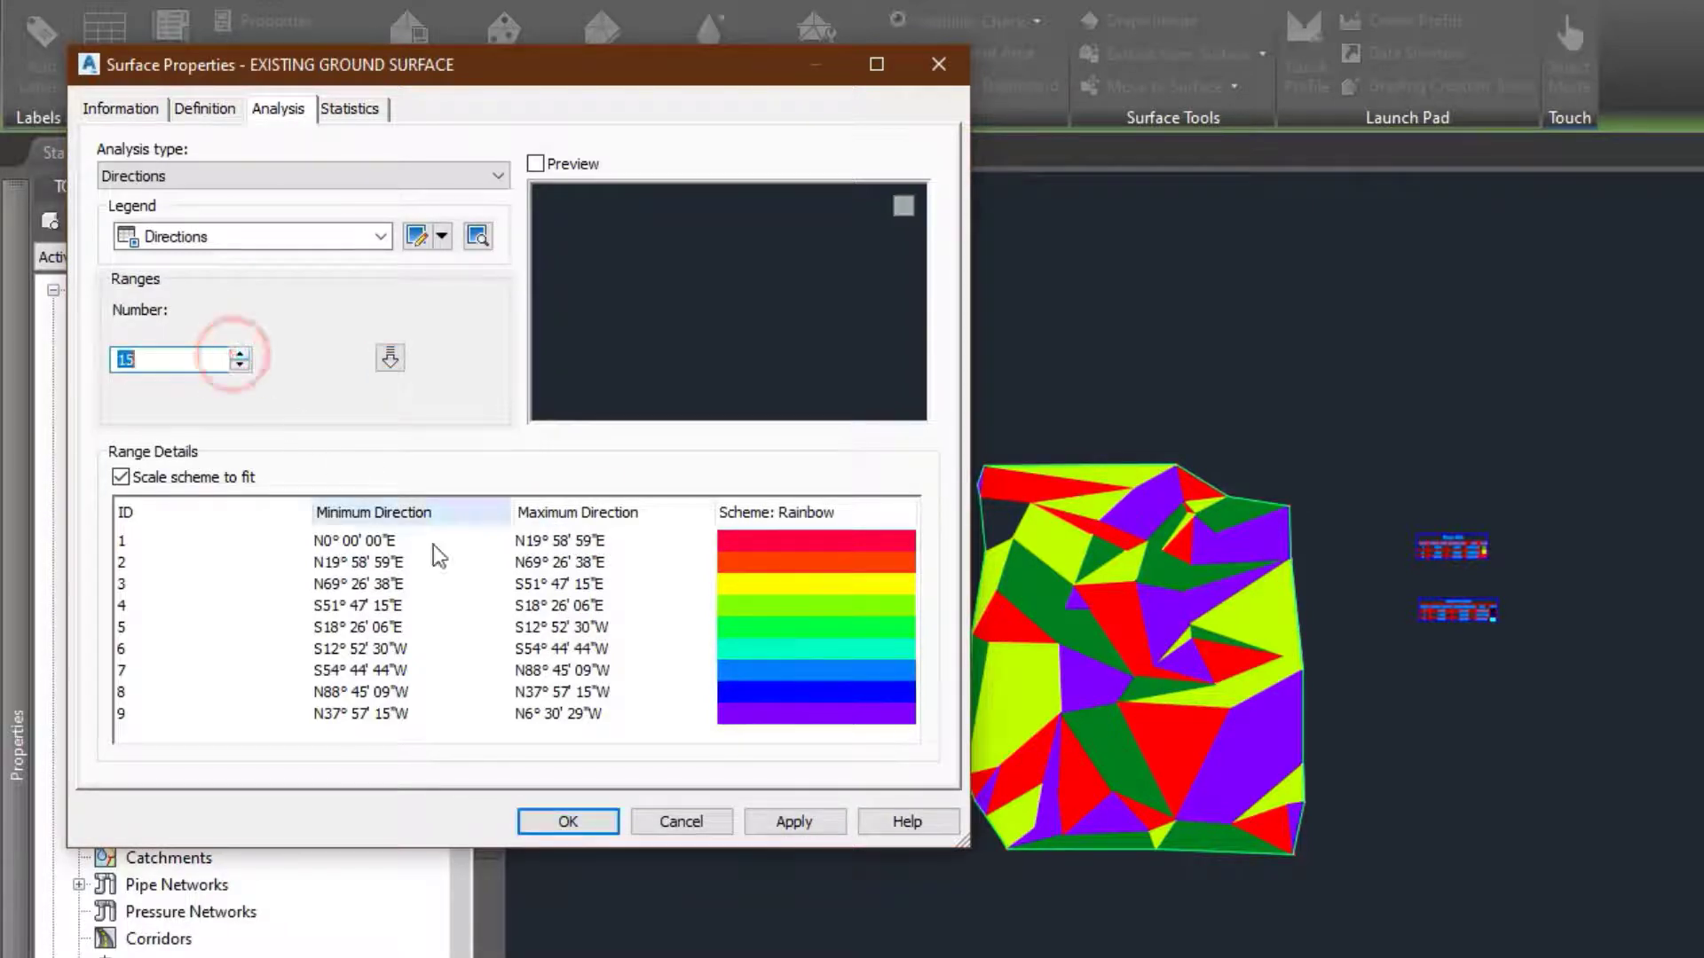
click(389, 357)
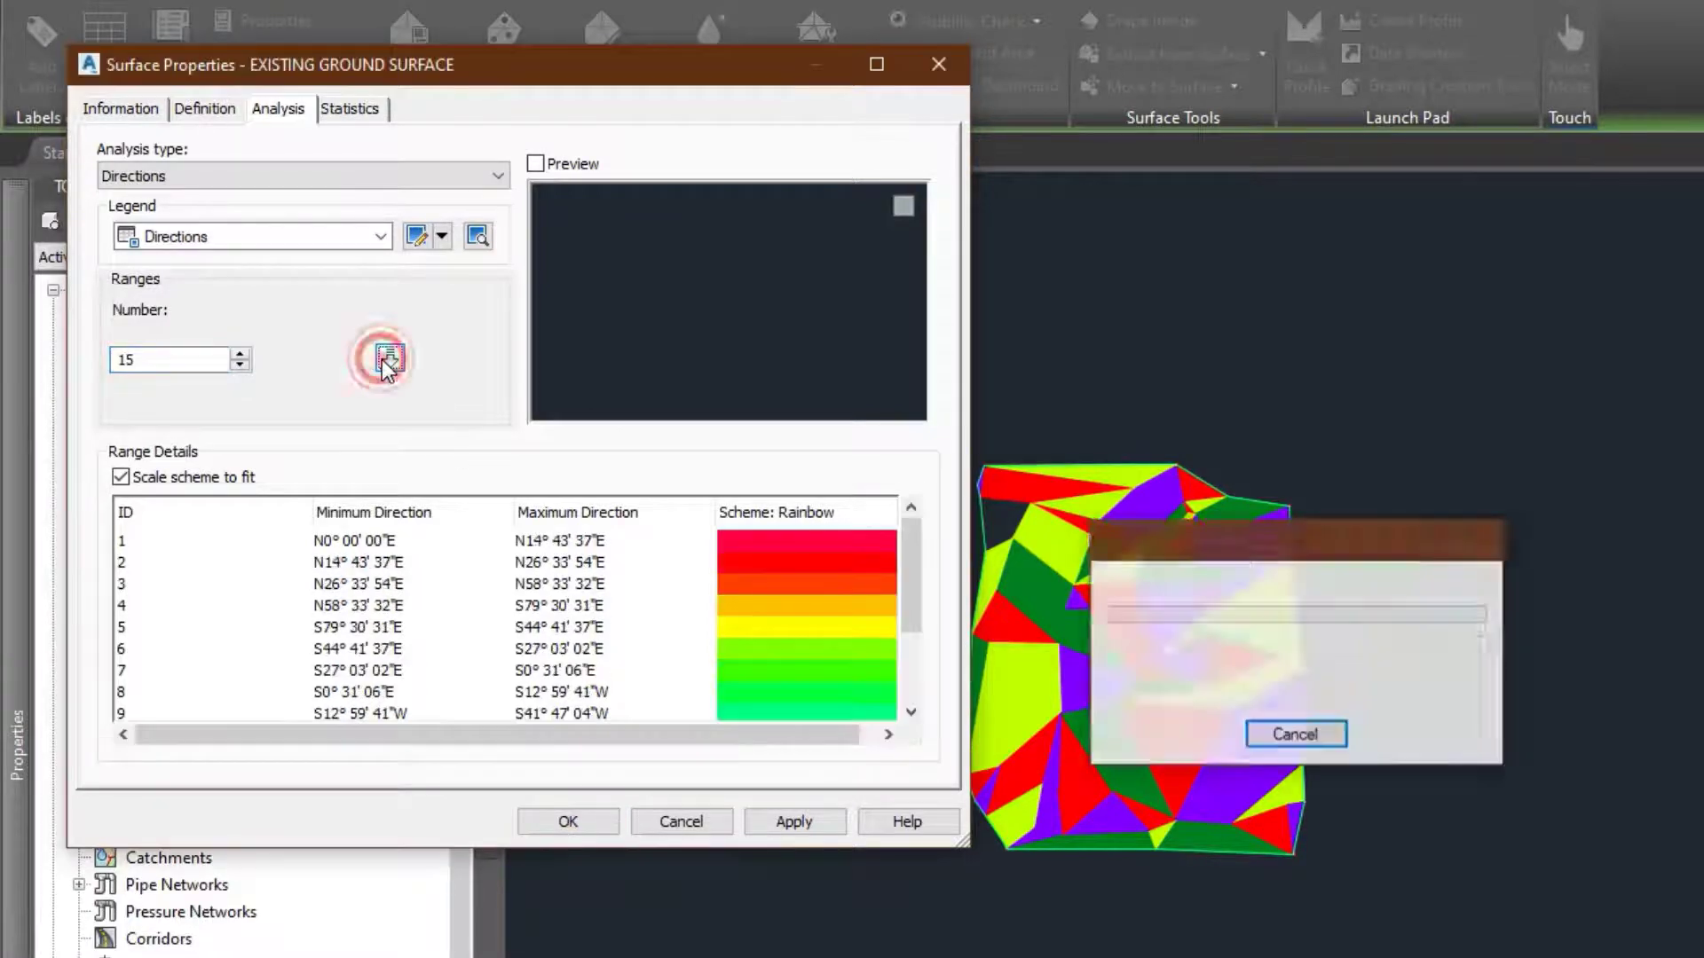
- Set the number of direction ranges to 4, rerun the analysis, and accept the surface properties
double_click(214, 360)
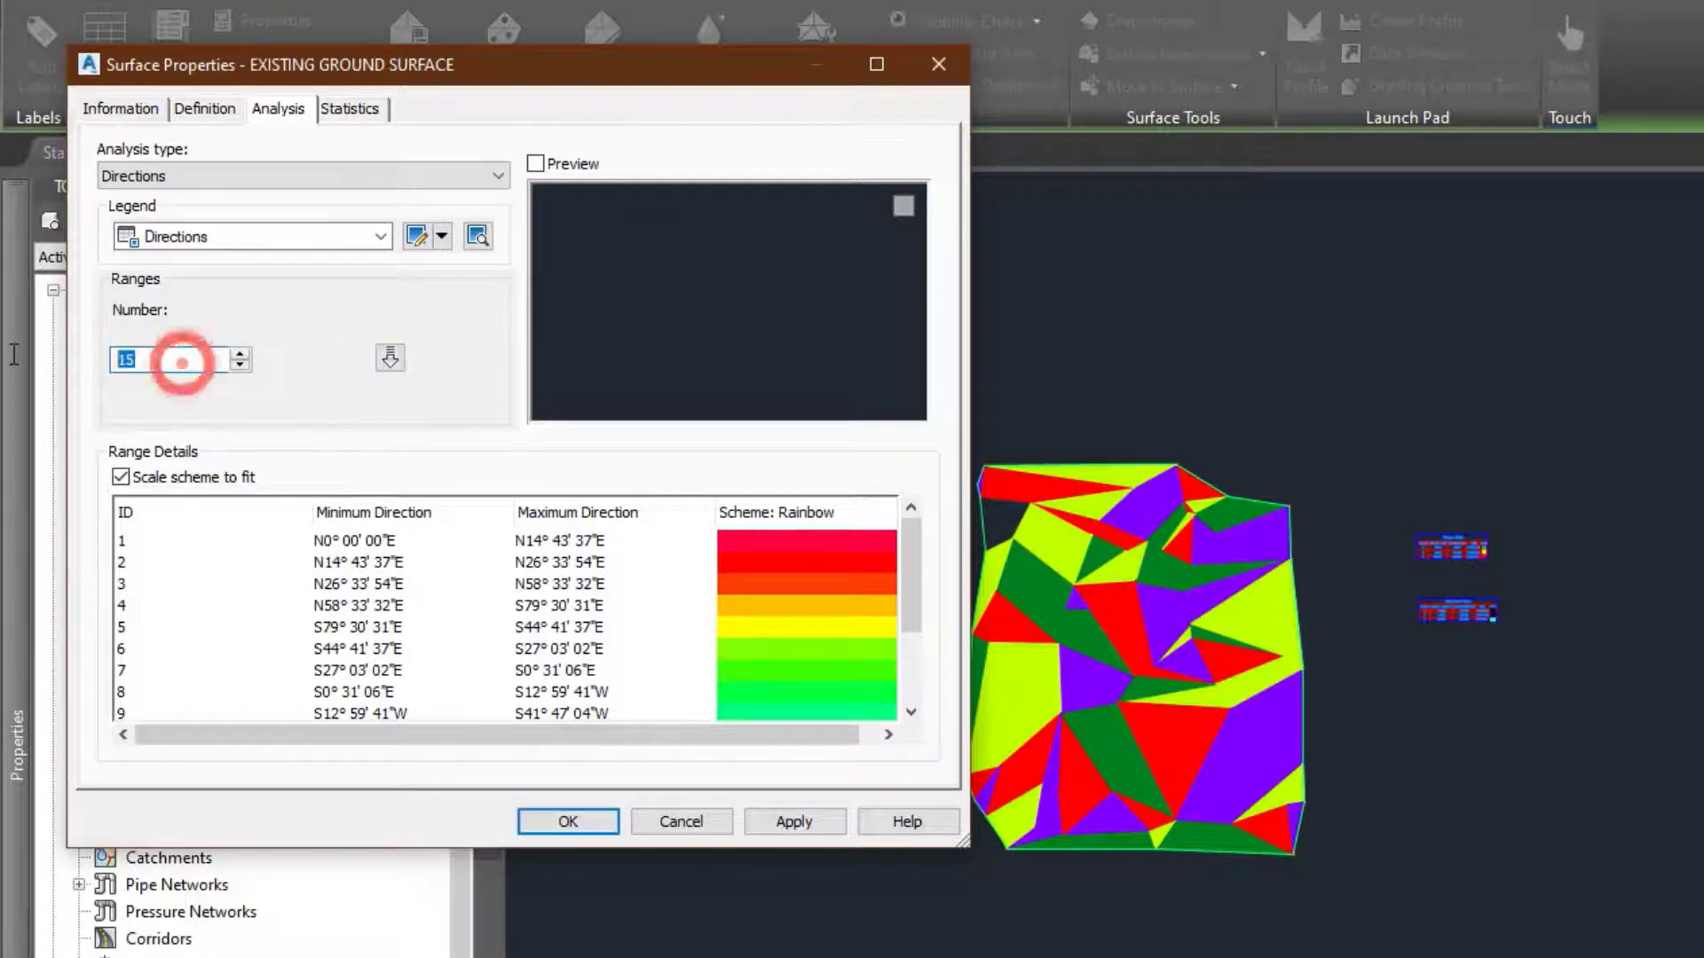
text(4)
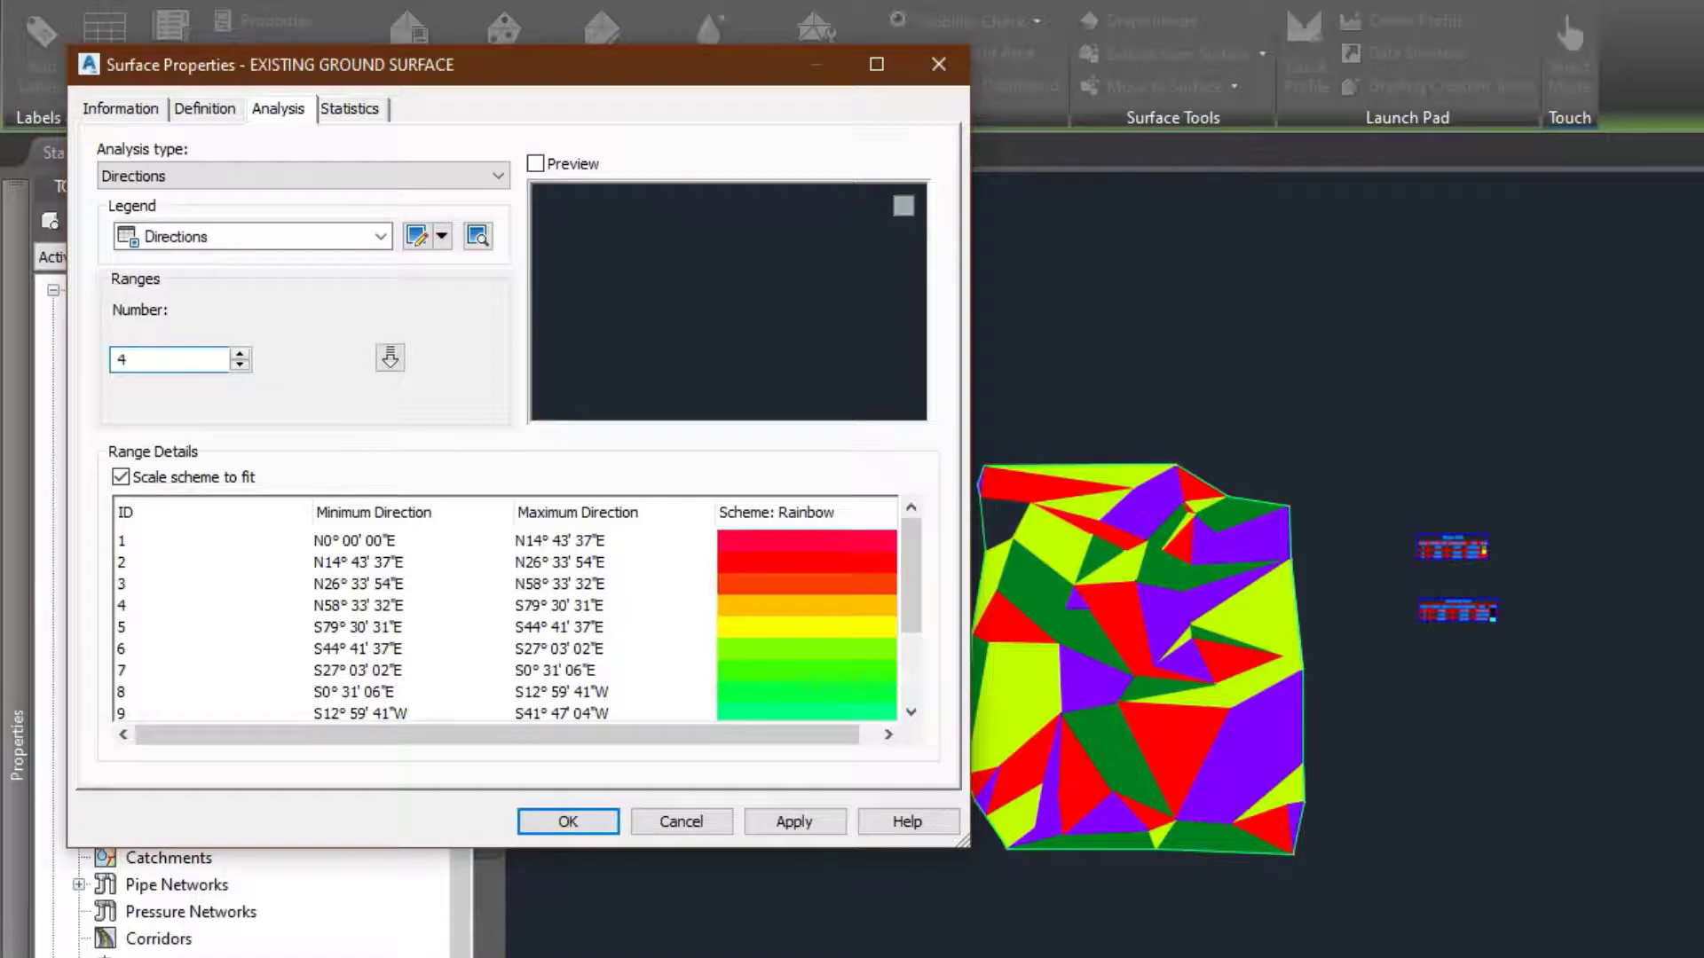
click(389, 358)
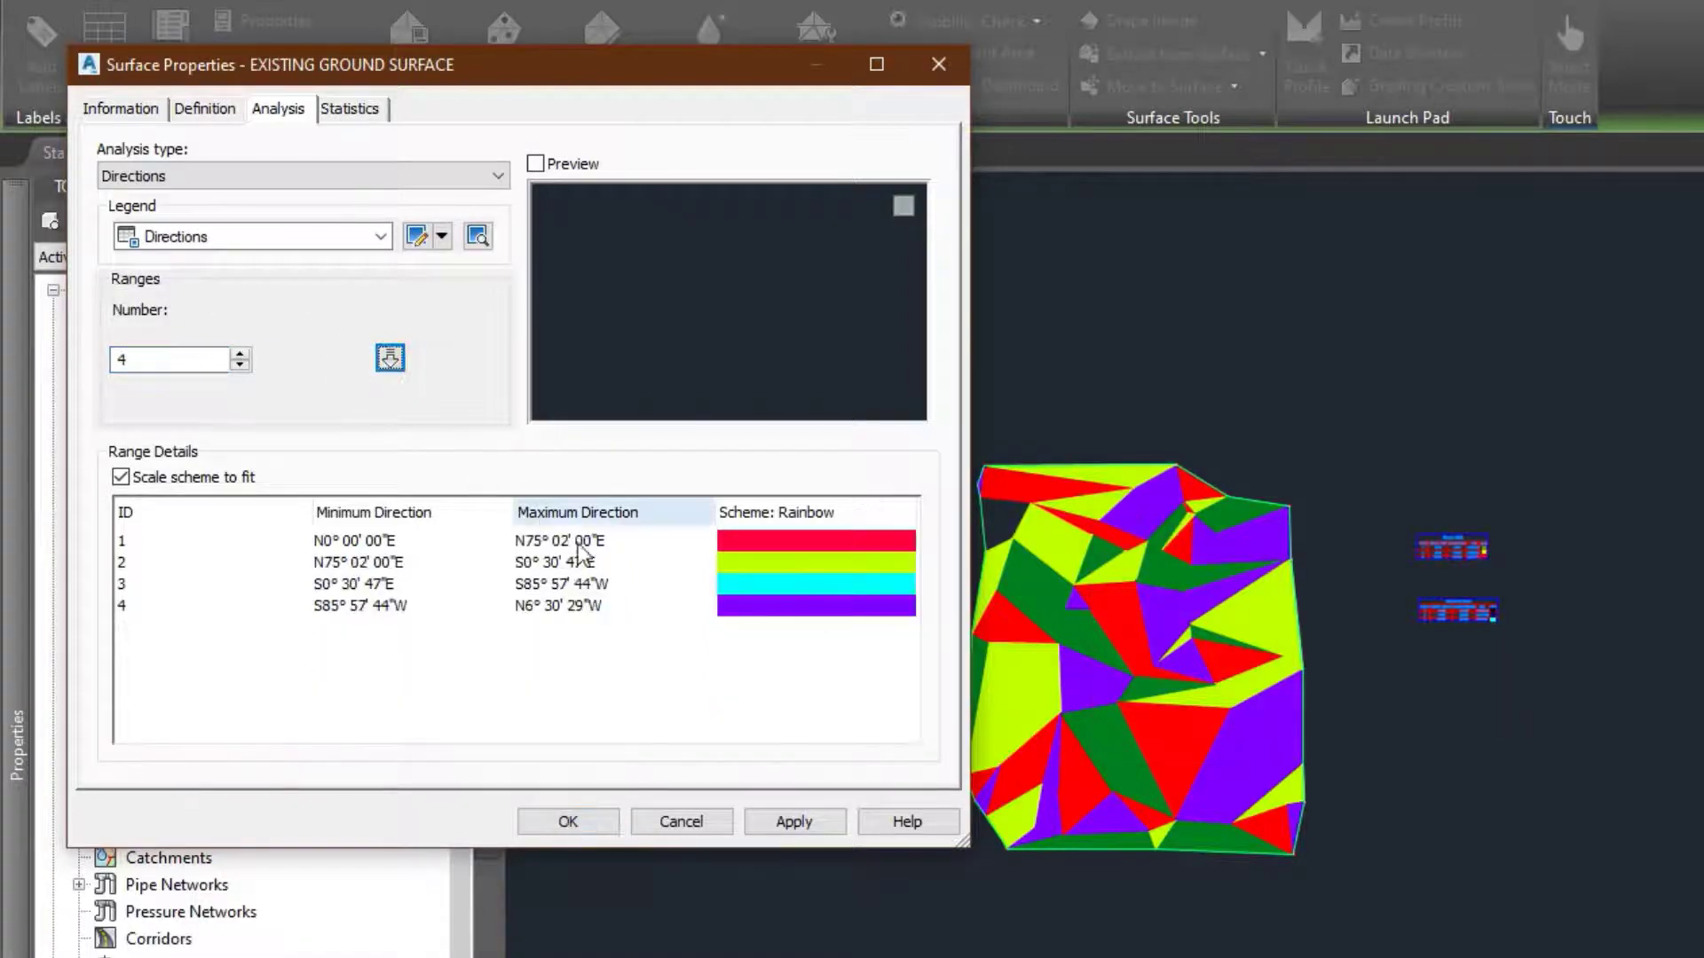
click(798, 820)
click(572, 821)
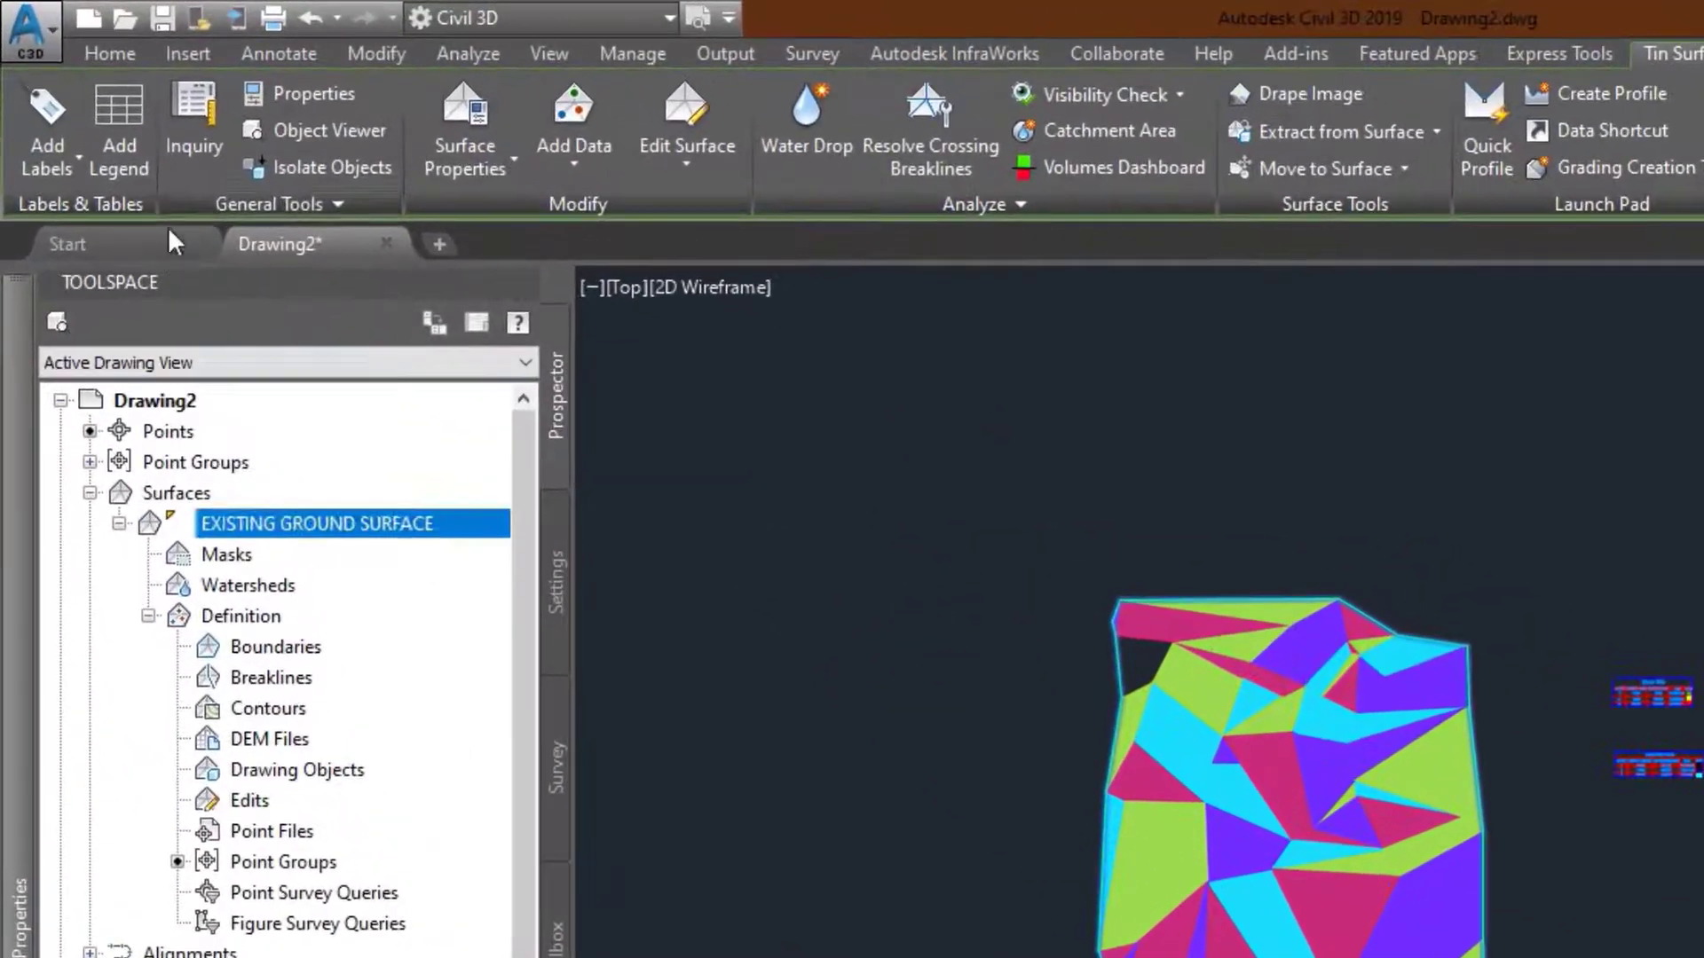
- Add a Directions legend table for the existing ground surface and place it just below the Elevations Table
click(69, 89)
click(118, 147)
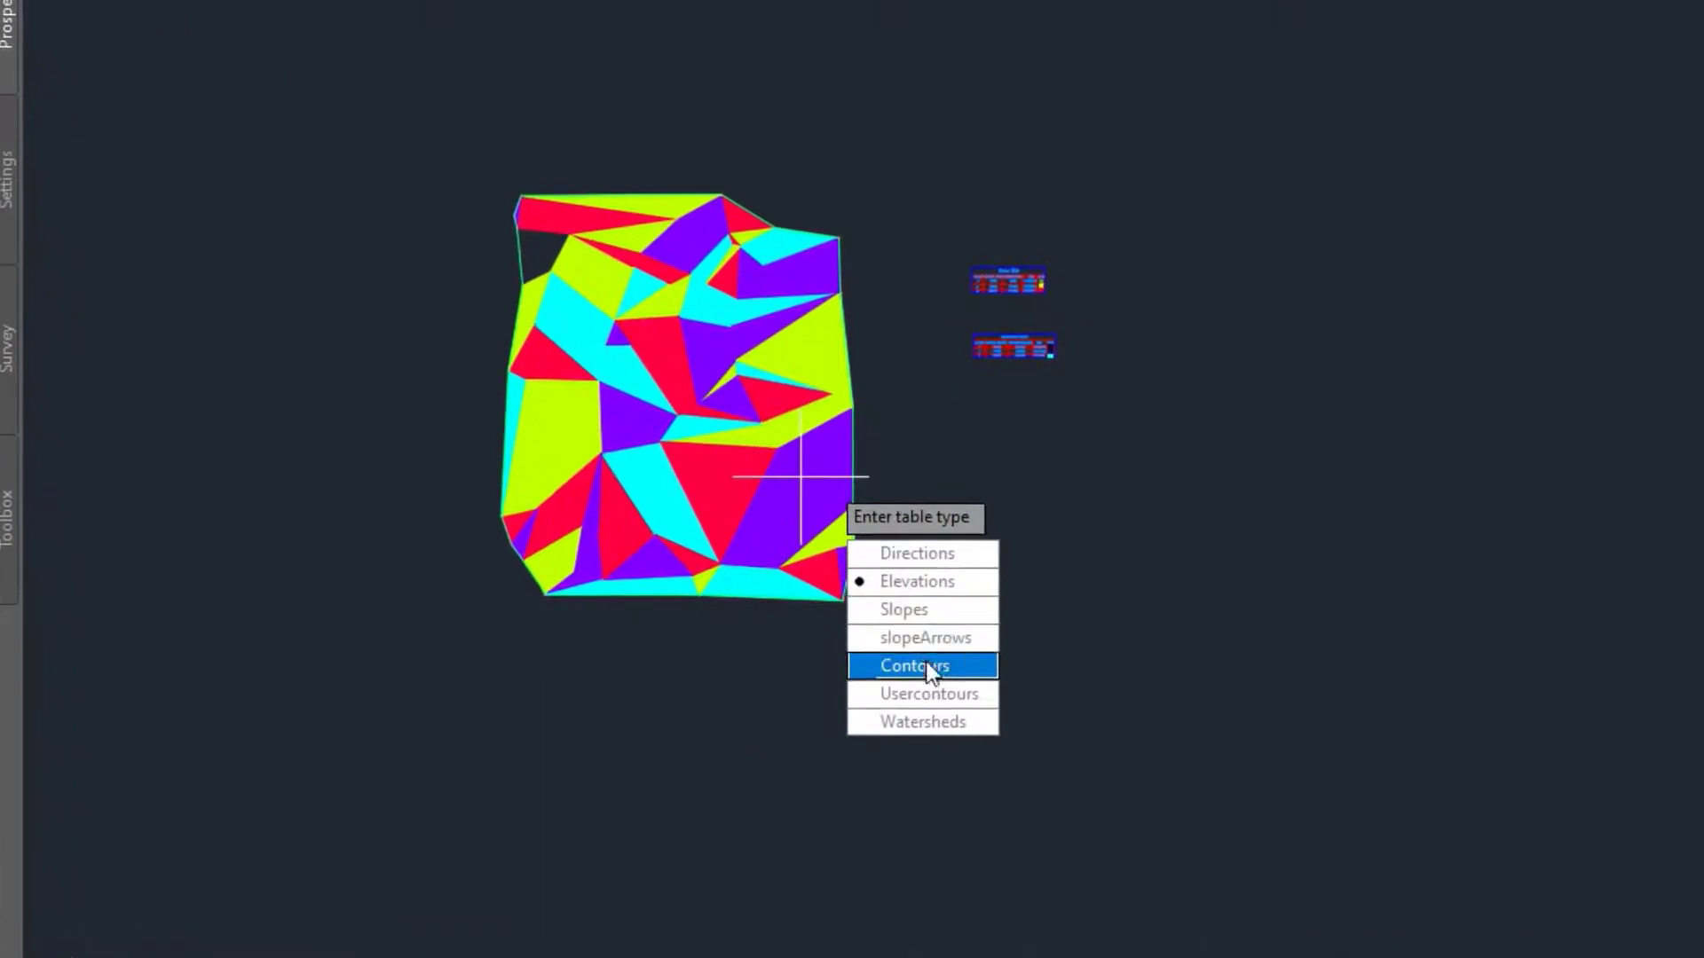
click(918, 553)
click(898, 552)
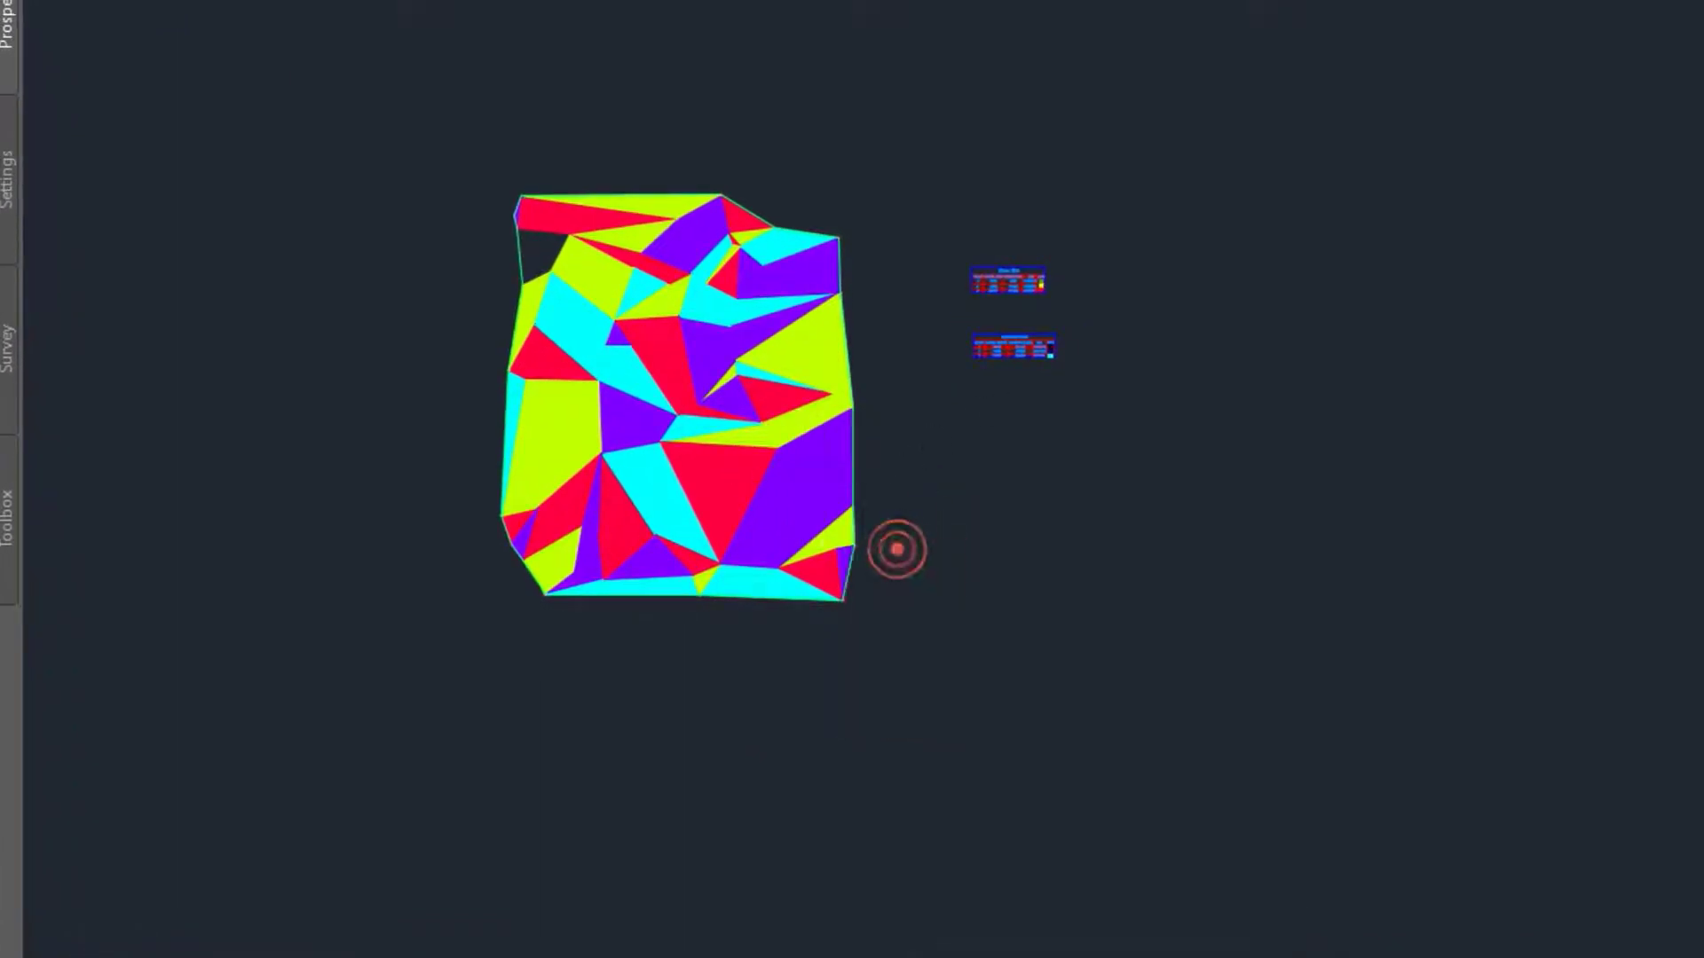
scroll(982, 364, up, 6)
scroll(971, 362, up, 2)
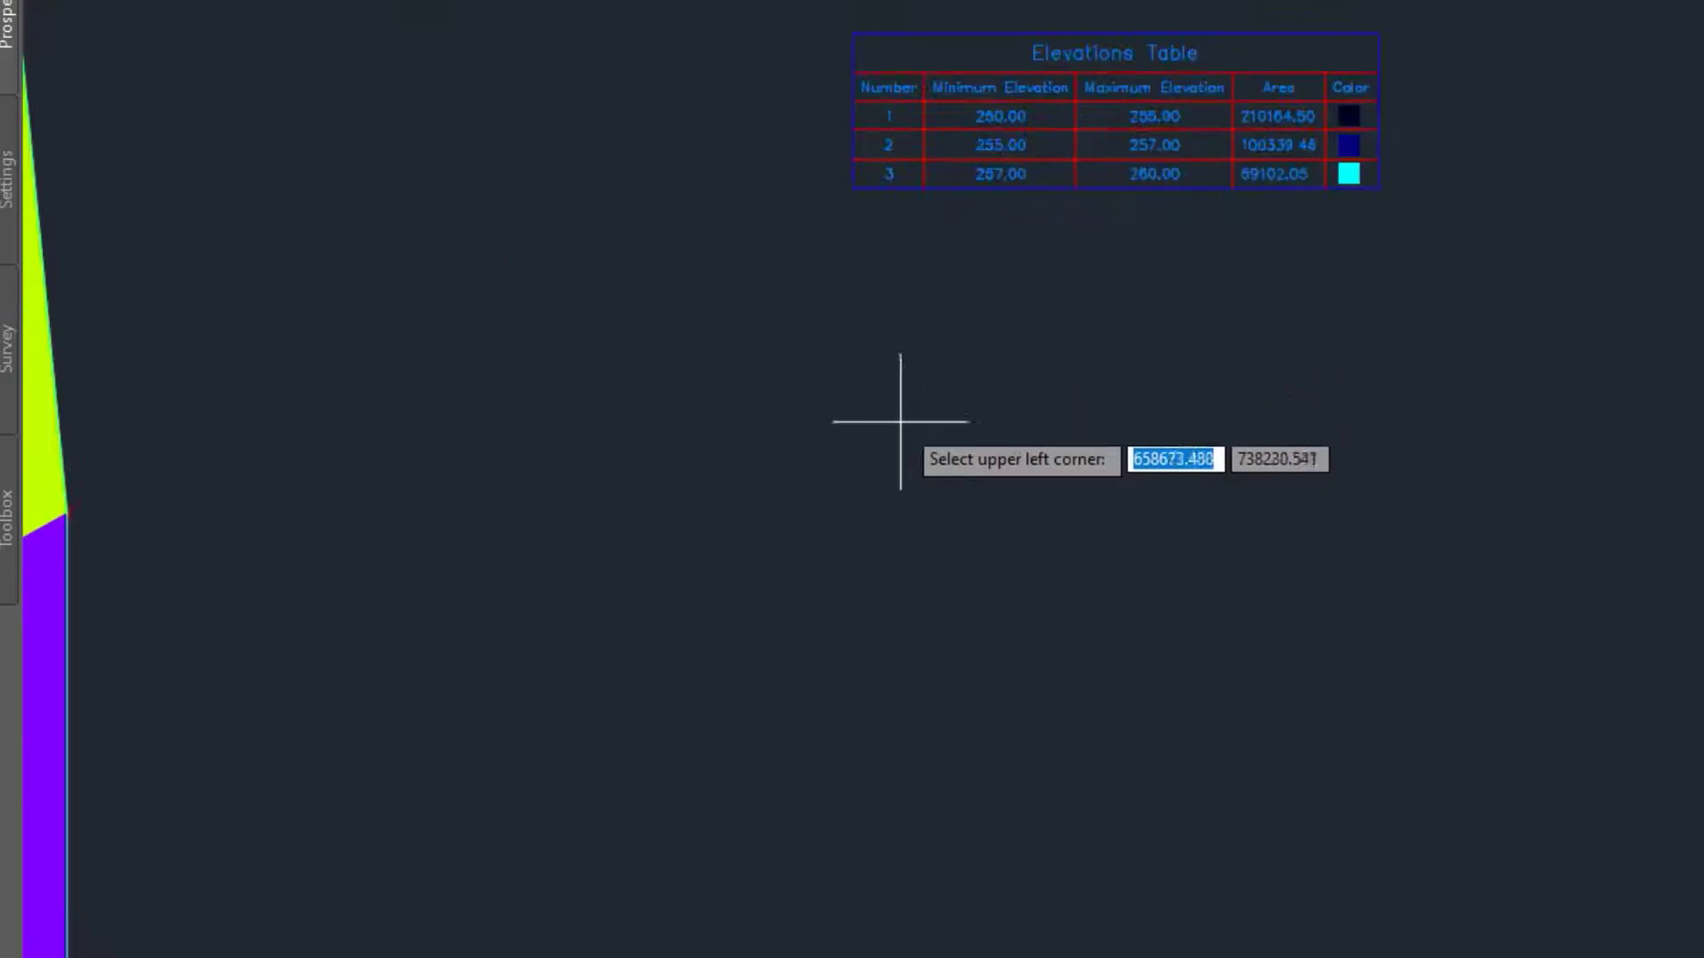
click(868, 438)
scroll(867, 350, down, 6)
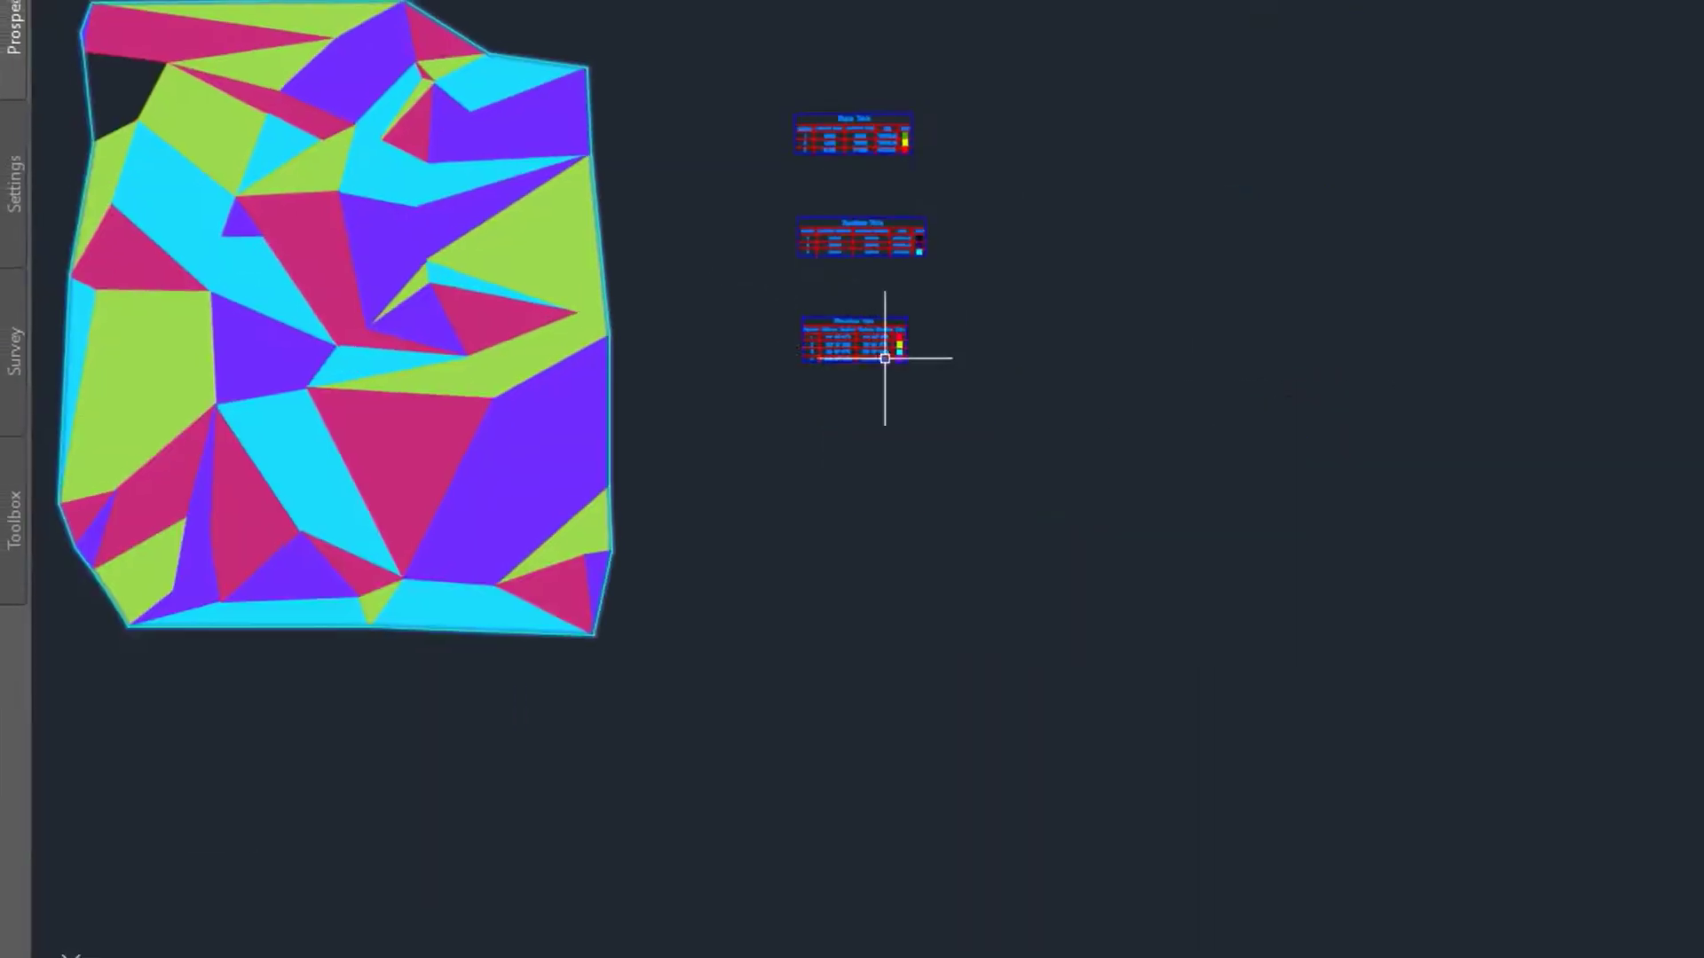
- Deselect the surface and examine the Directions, Slopes and Elevations legend tables alongside the colored surface
scroll(867, 350, up, 6)
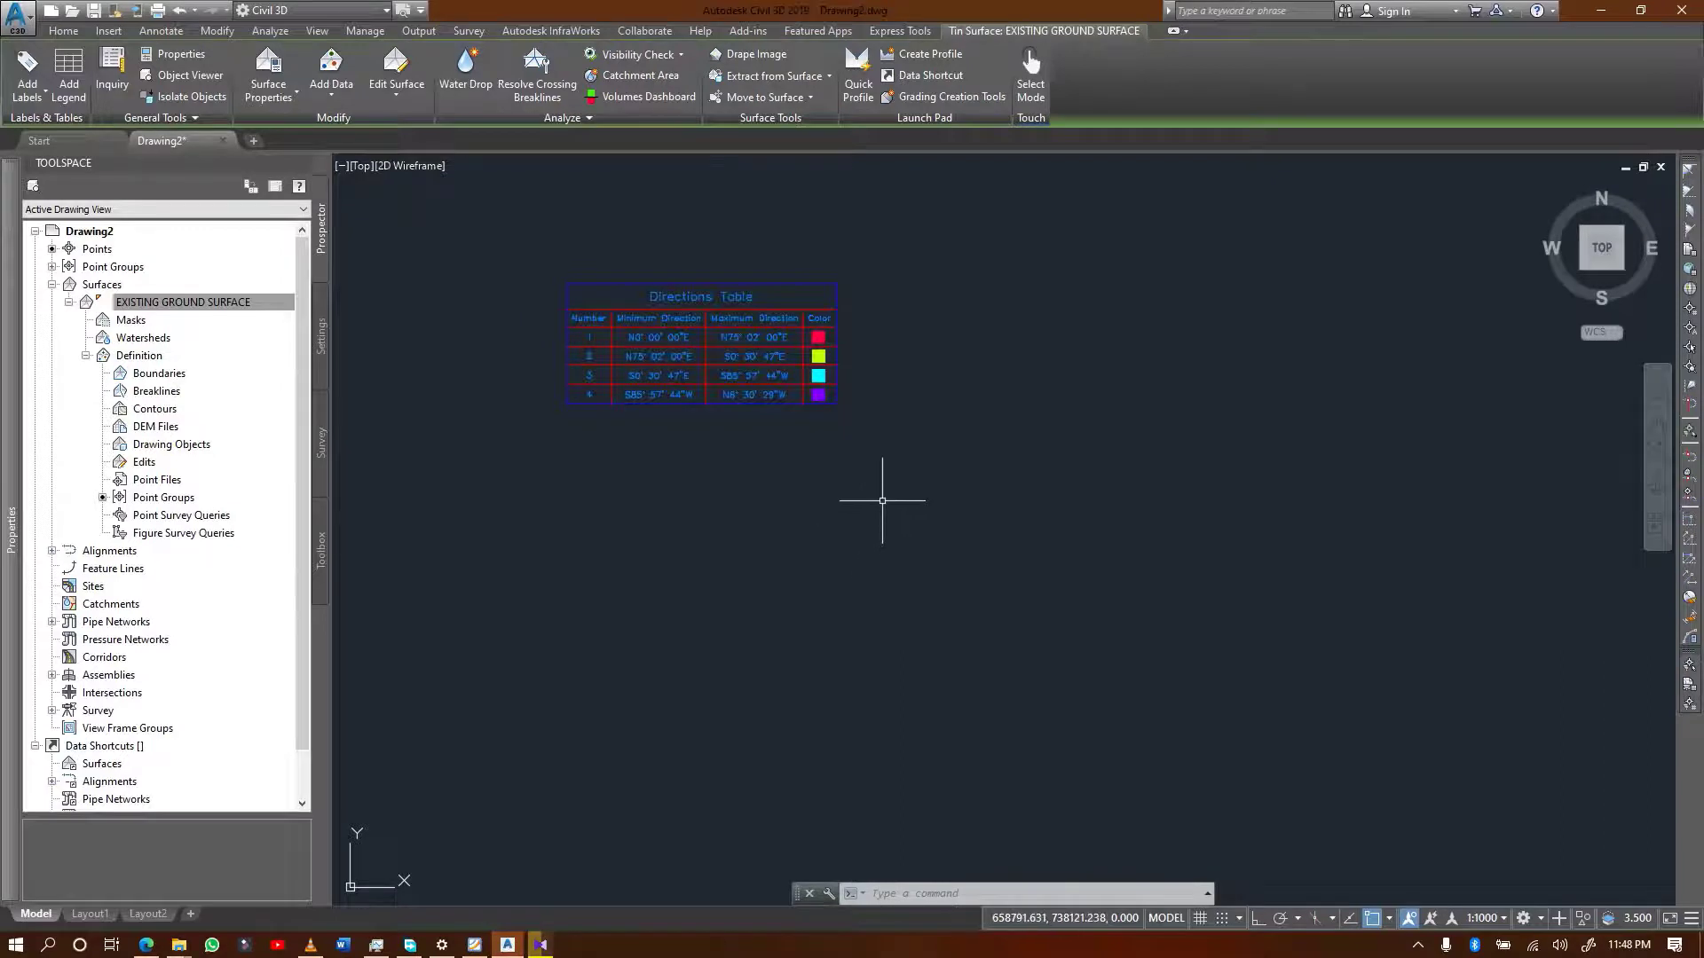
scroll(882, 499, down, 4)
scroll(882, 495, up, 1)
scroll(887, 506, down, 2)
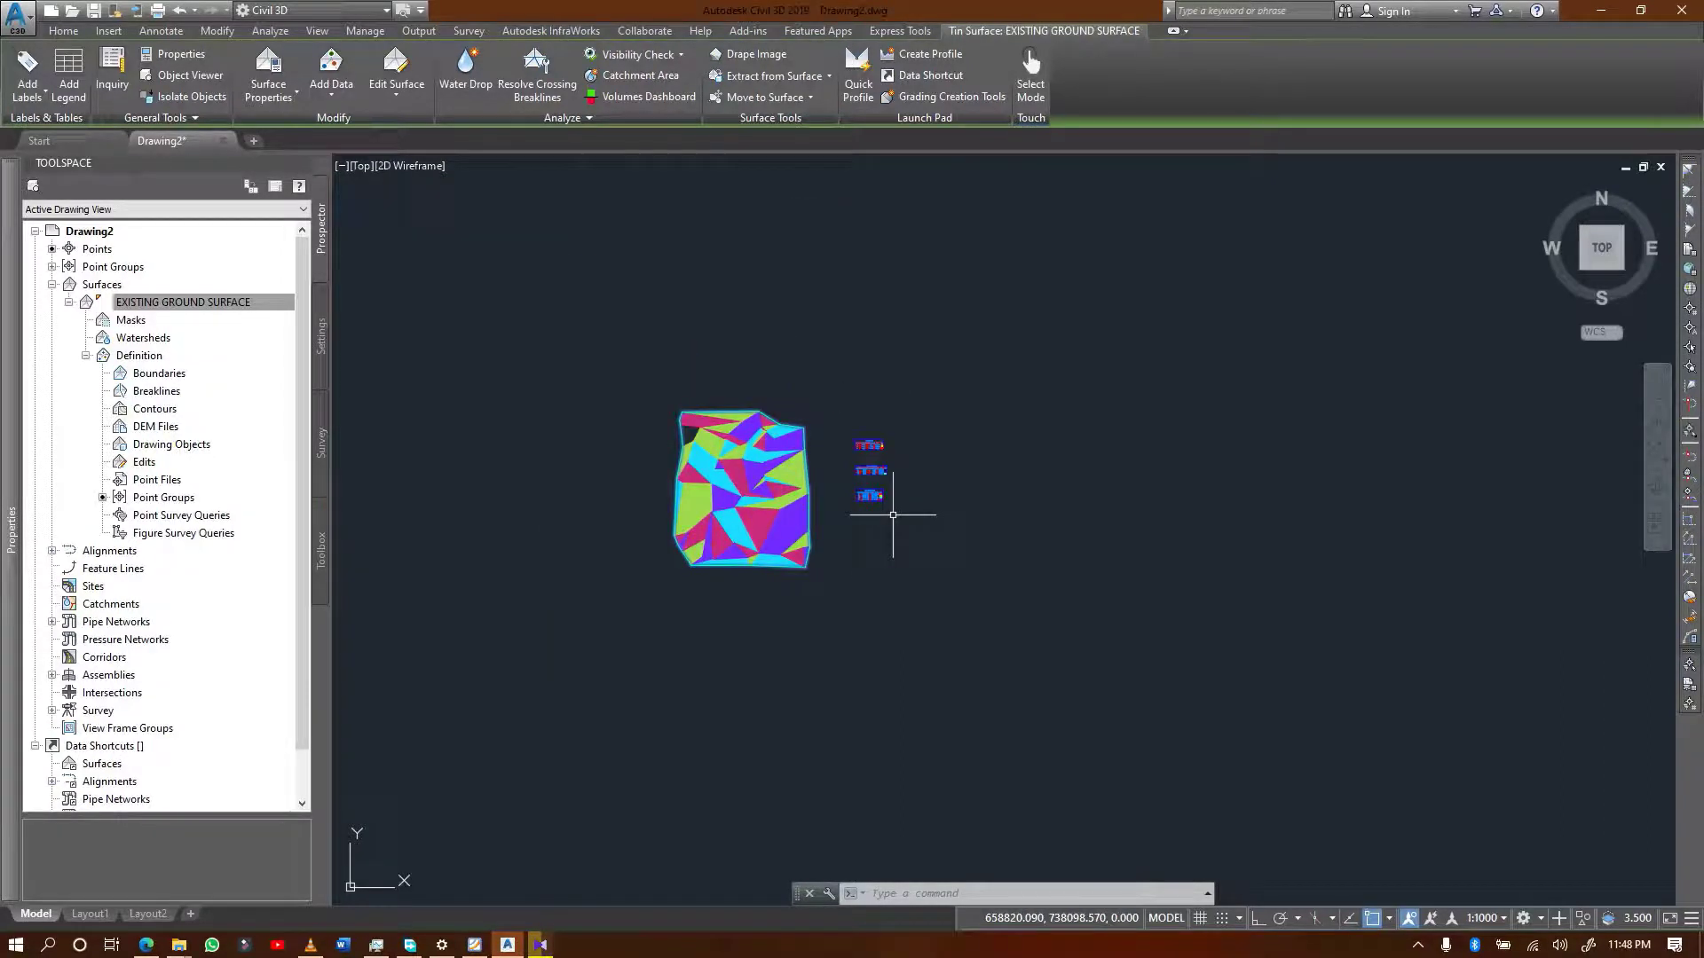
key(Escape)
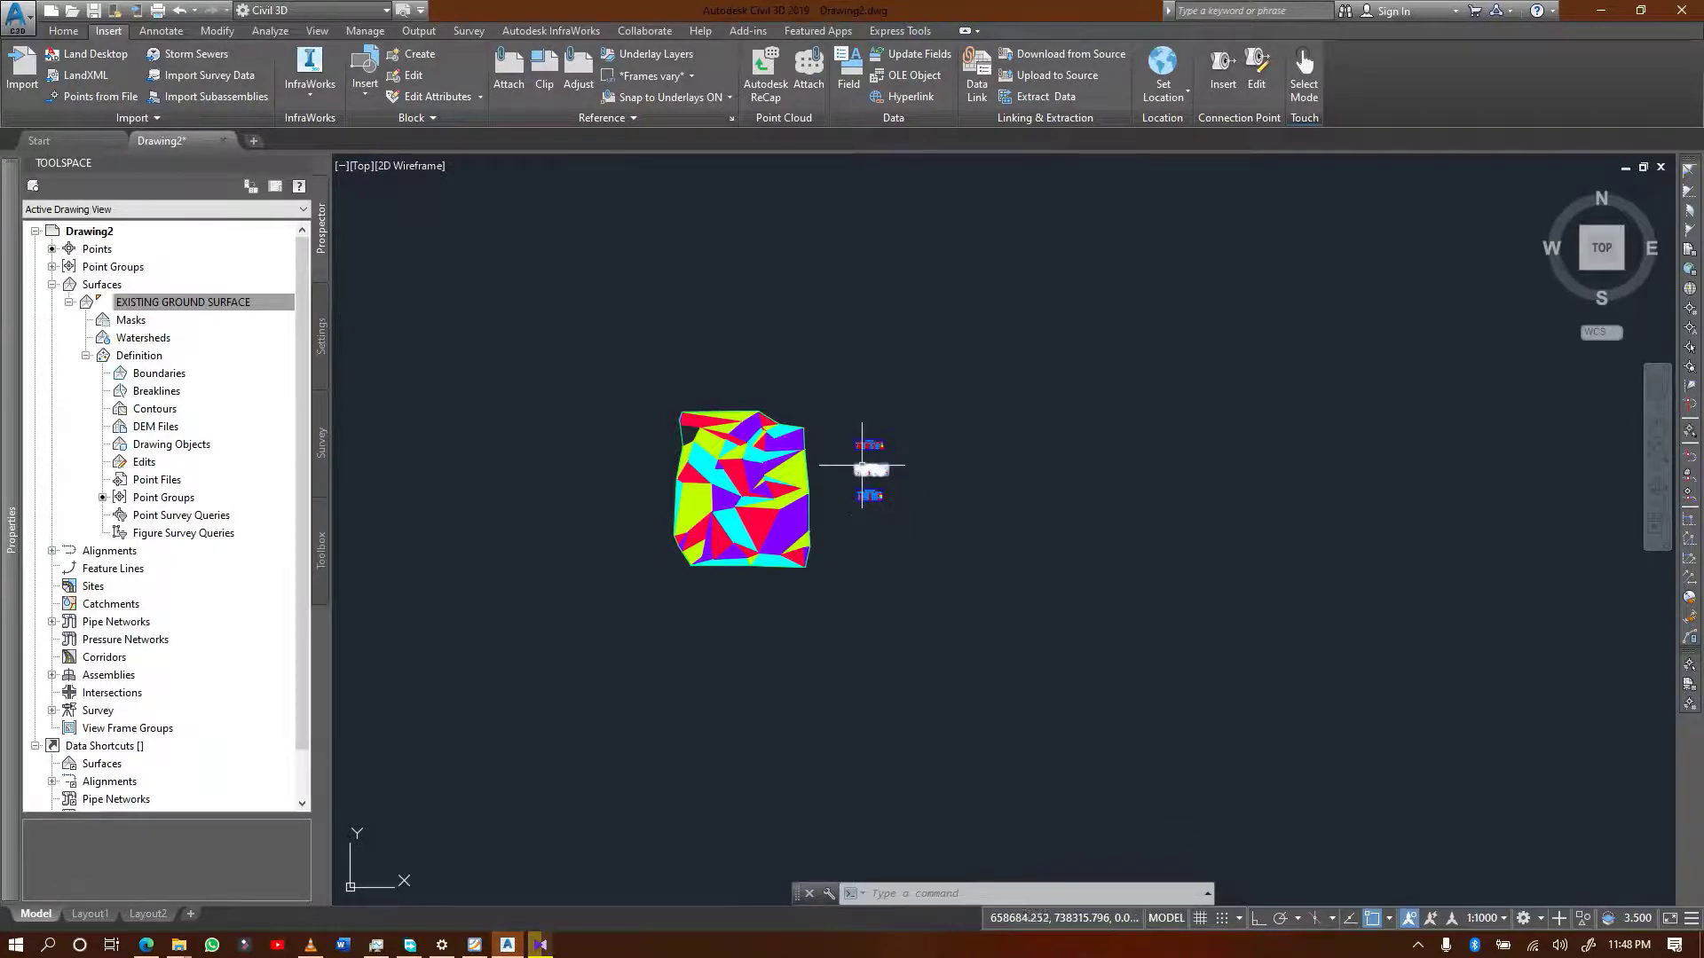
scroll(870, 466, up, 2)
scroll(877, 433, up, 2)
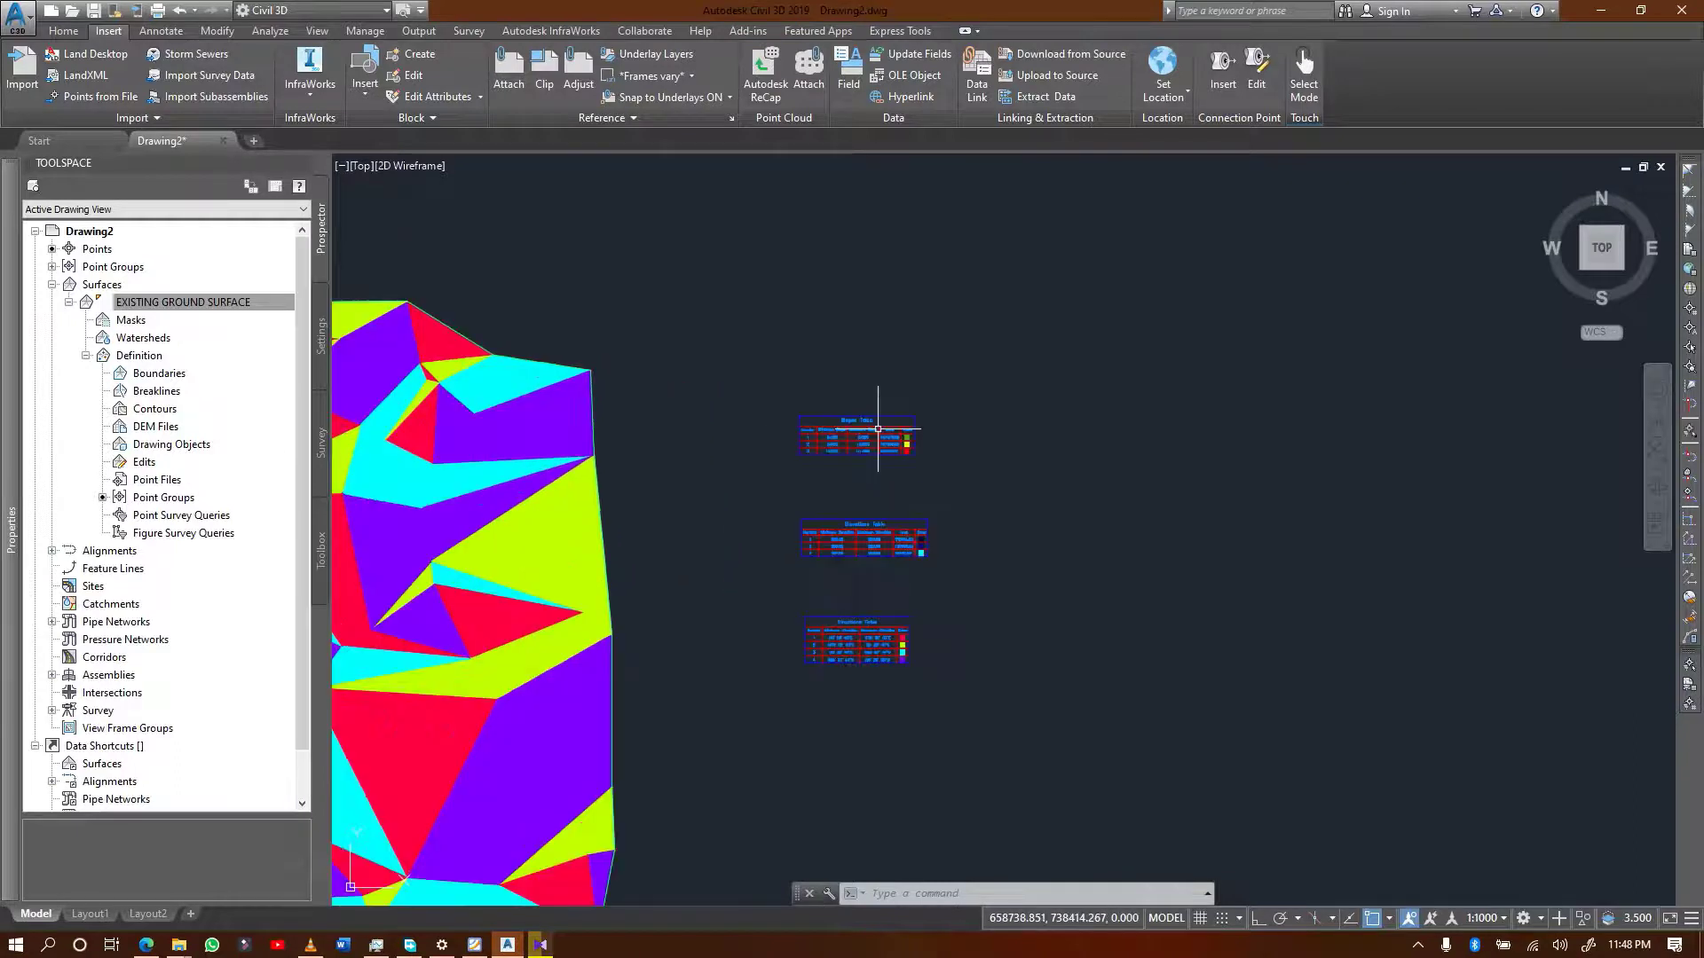
scroll(877, 433, up, 2)
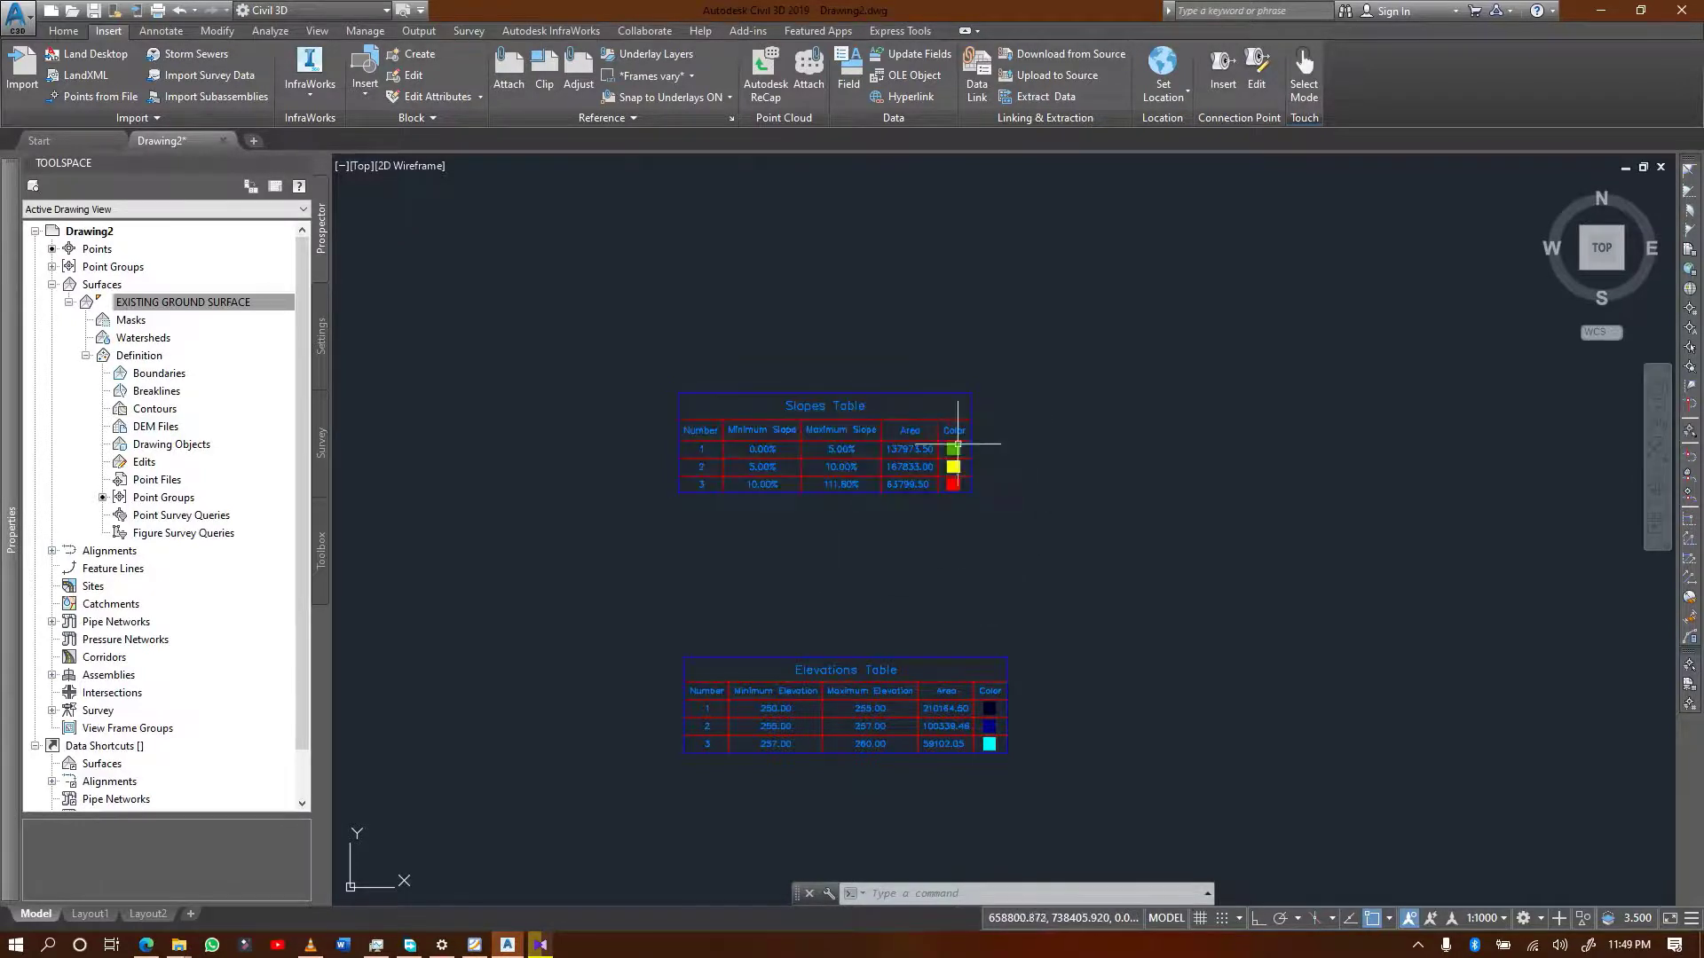
scroll(948, 437, down, 5)
scroll(948, 437, down, 2)
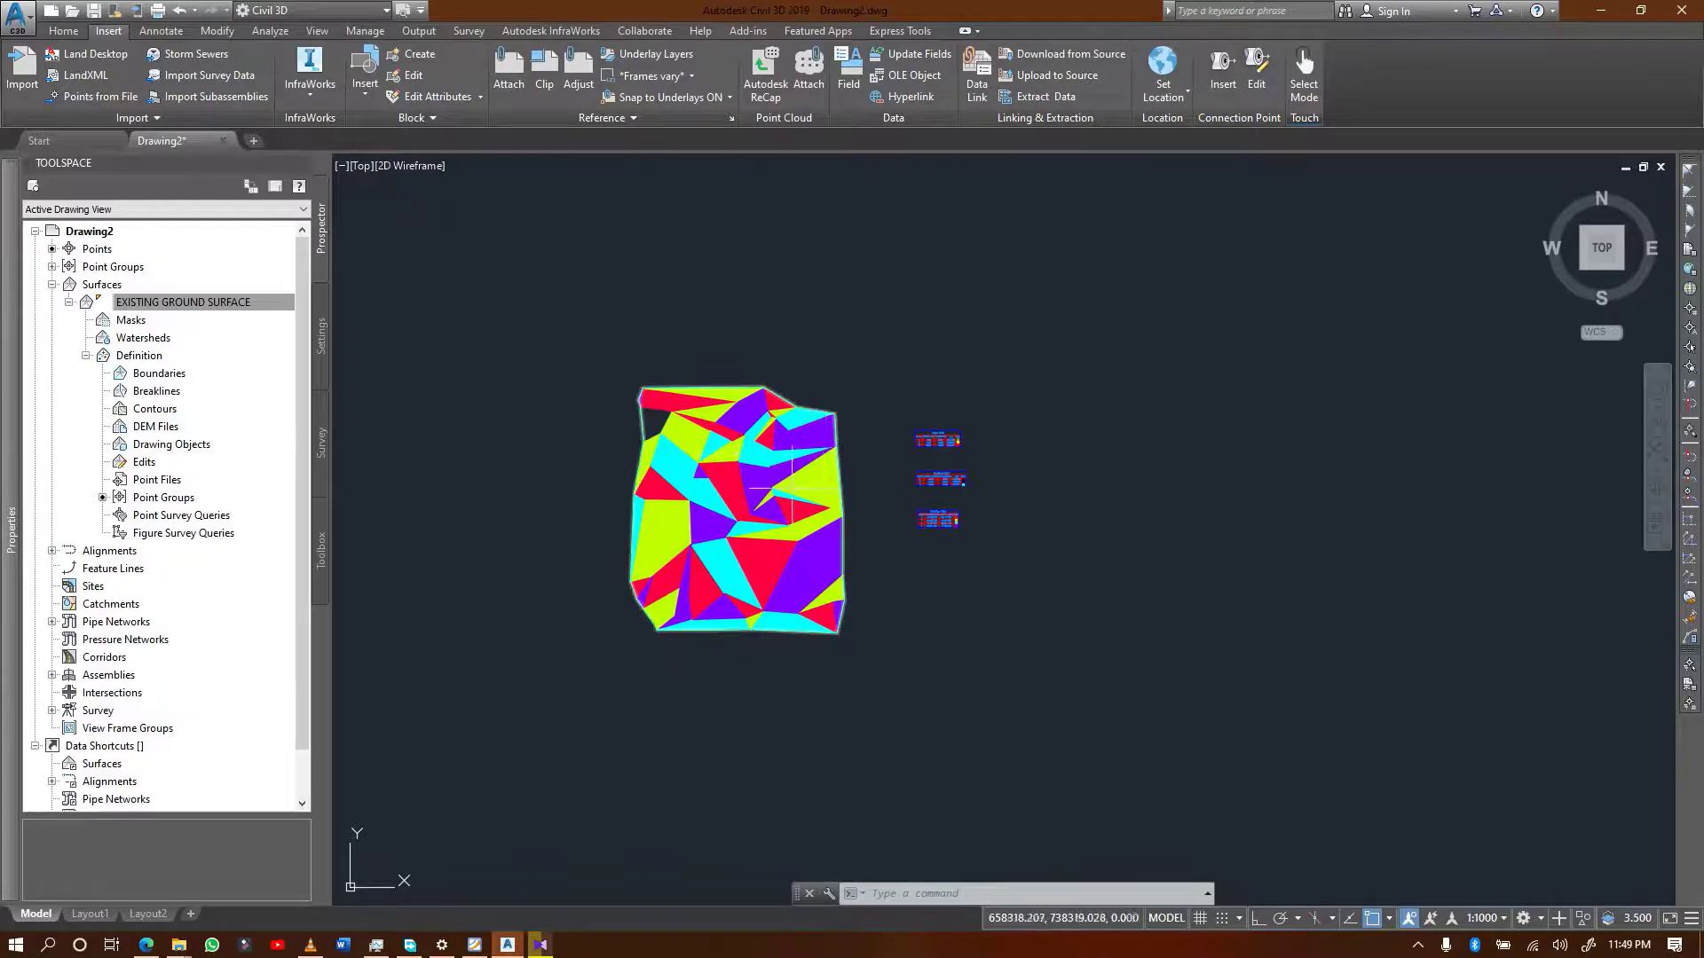
- In the existing ground surface's style, hide the Directions component, show the Slopes component in plan view, and apply the change
right_click(197, 303)
click(290, 330)
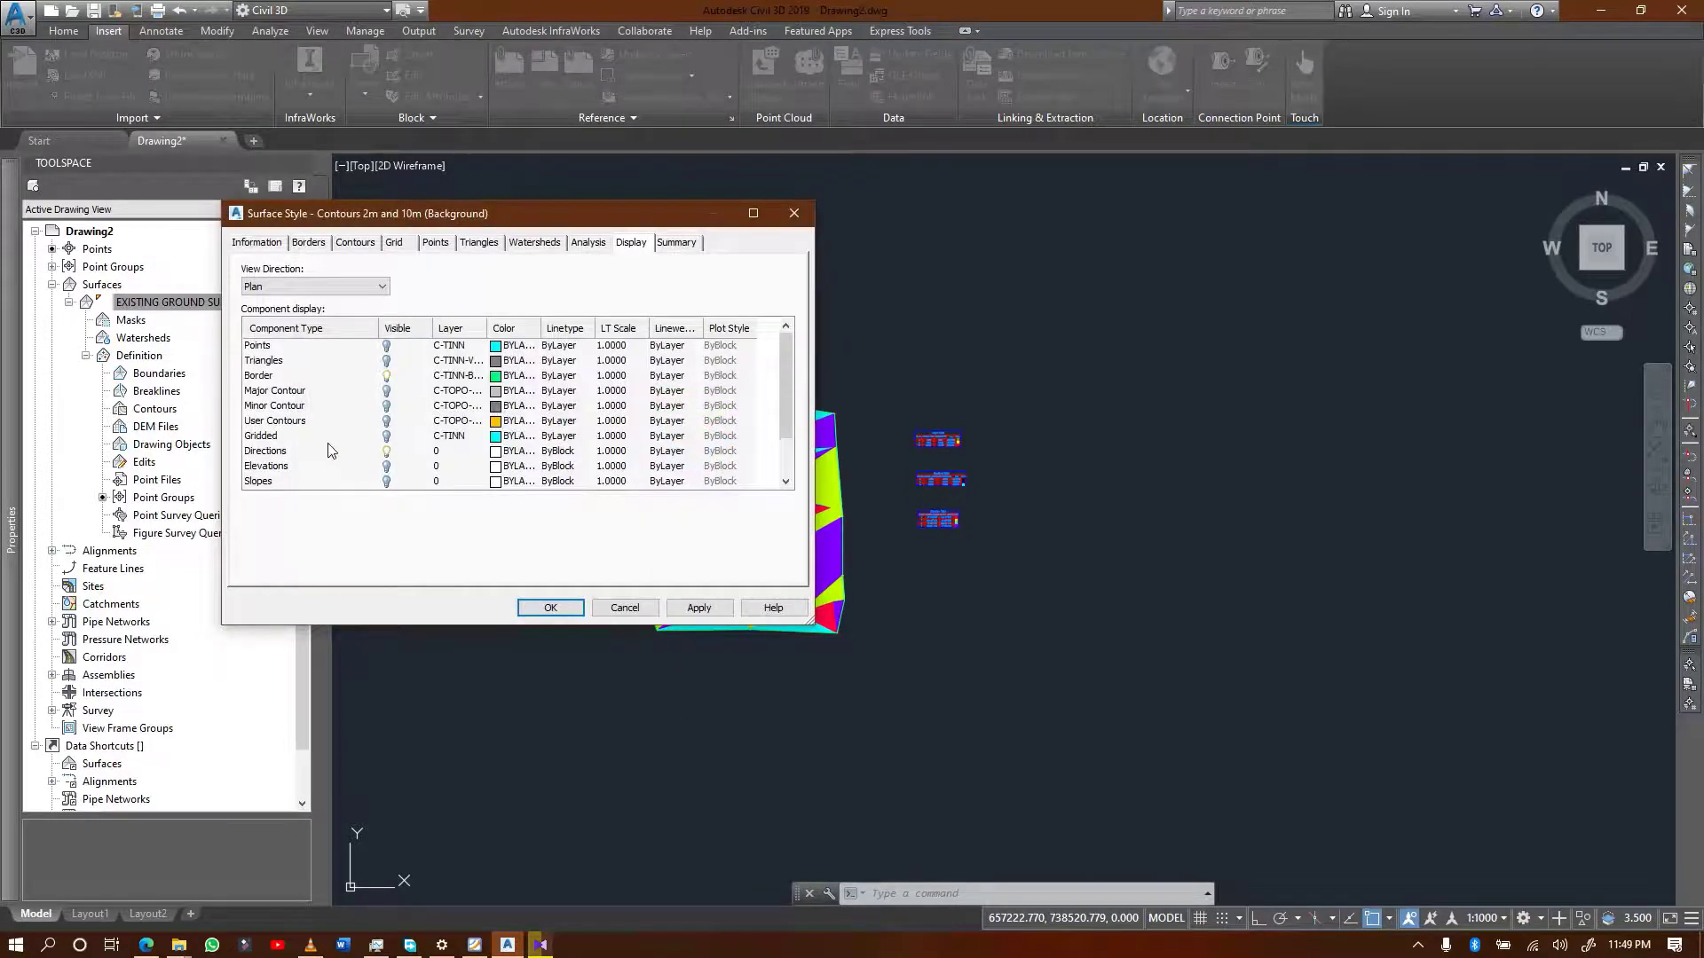
scroll(385, 441, down, 1)
click(387, 407)
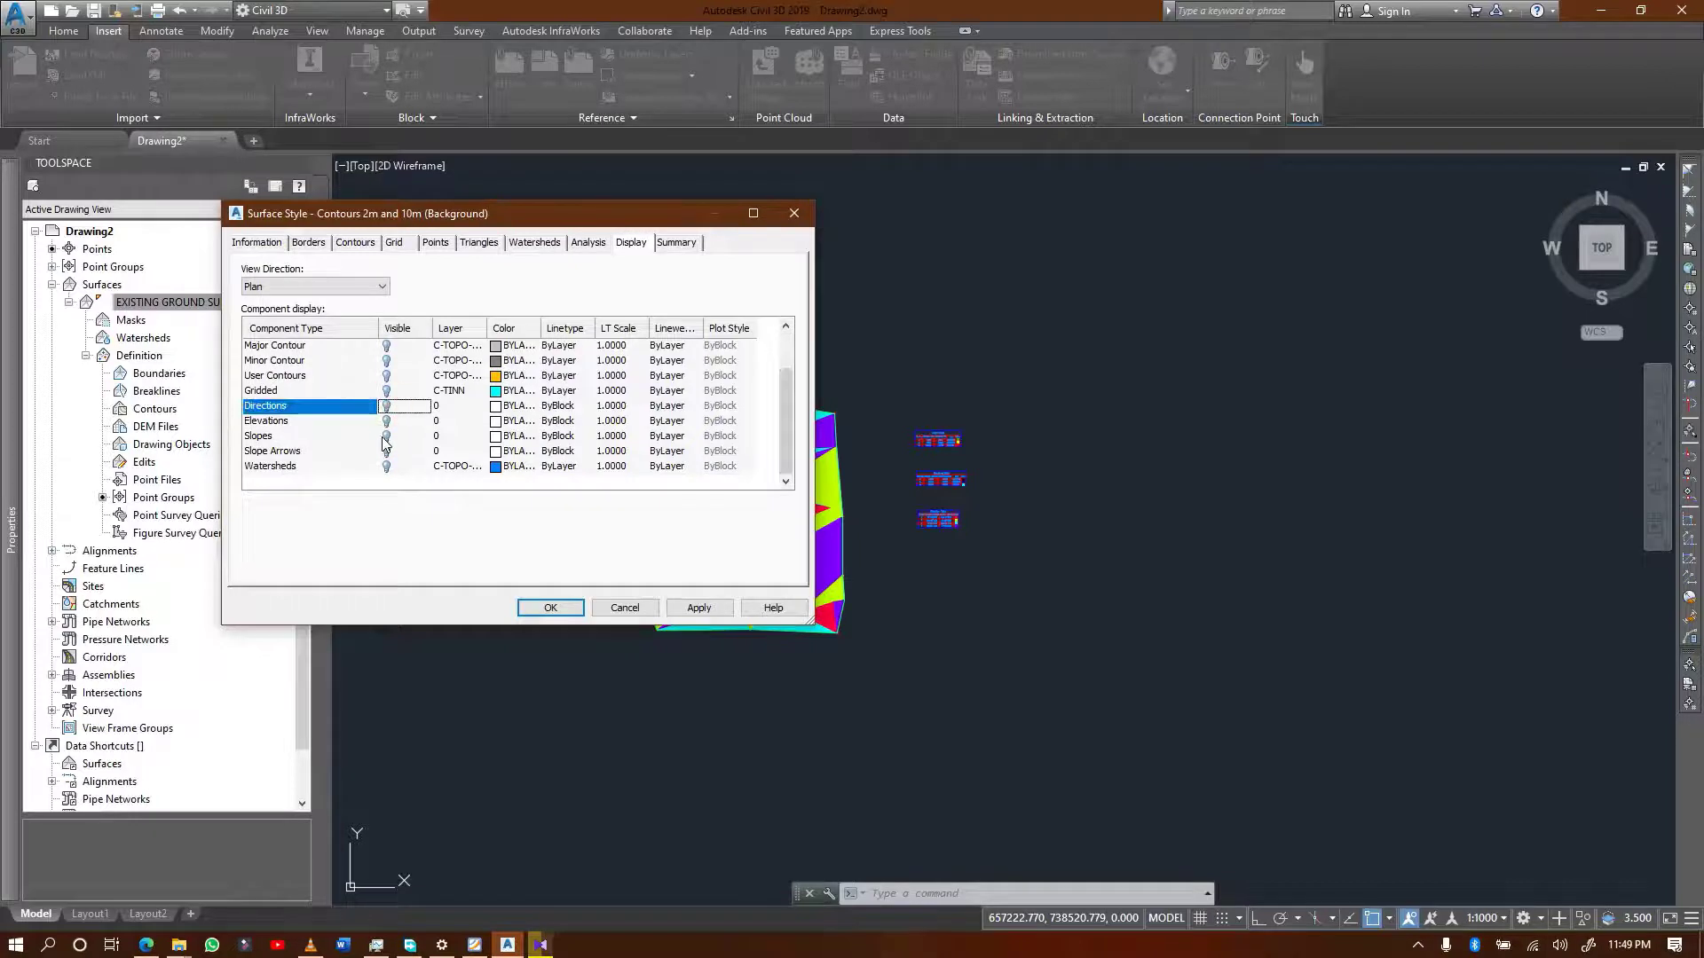
click(386, 438)
click(699, 608)
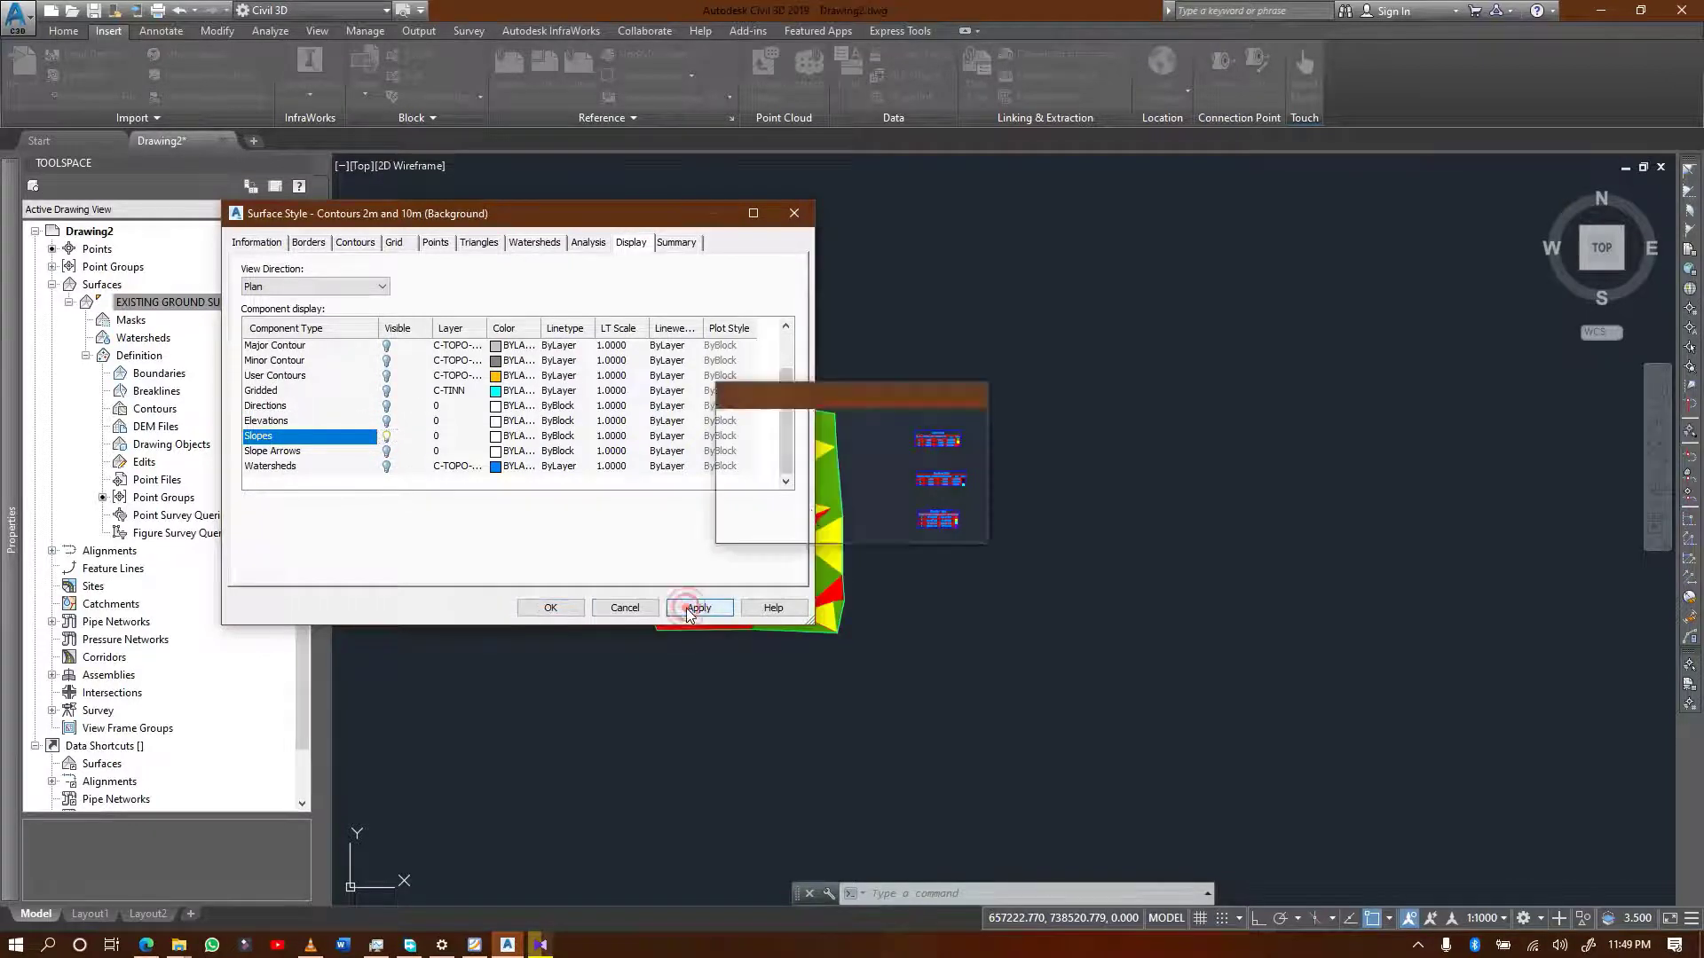
- Make the Slope Arrows component visible in the surface style, apply it and accept the style
click(386, 451)
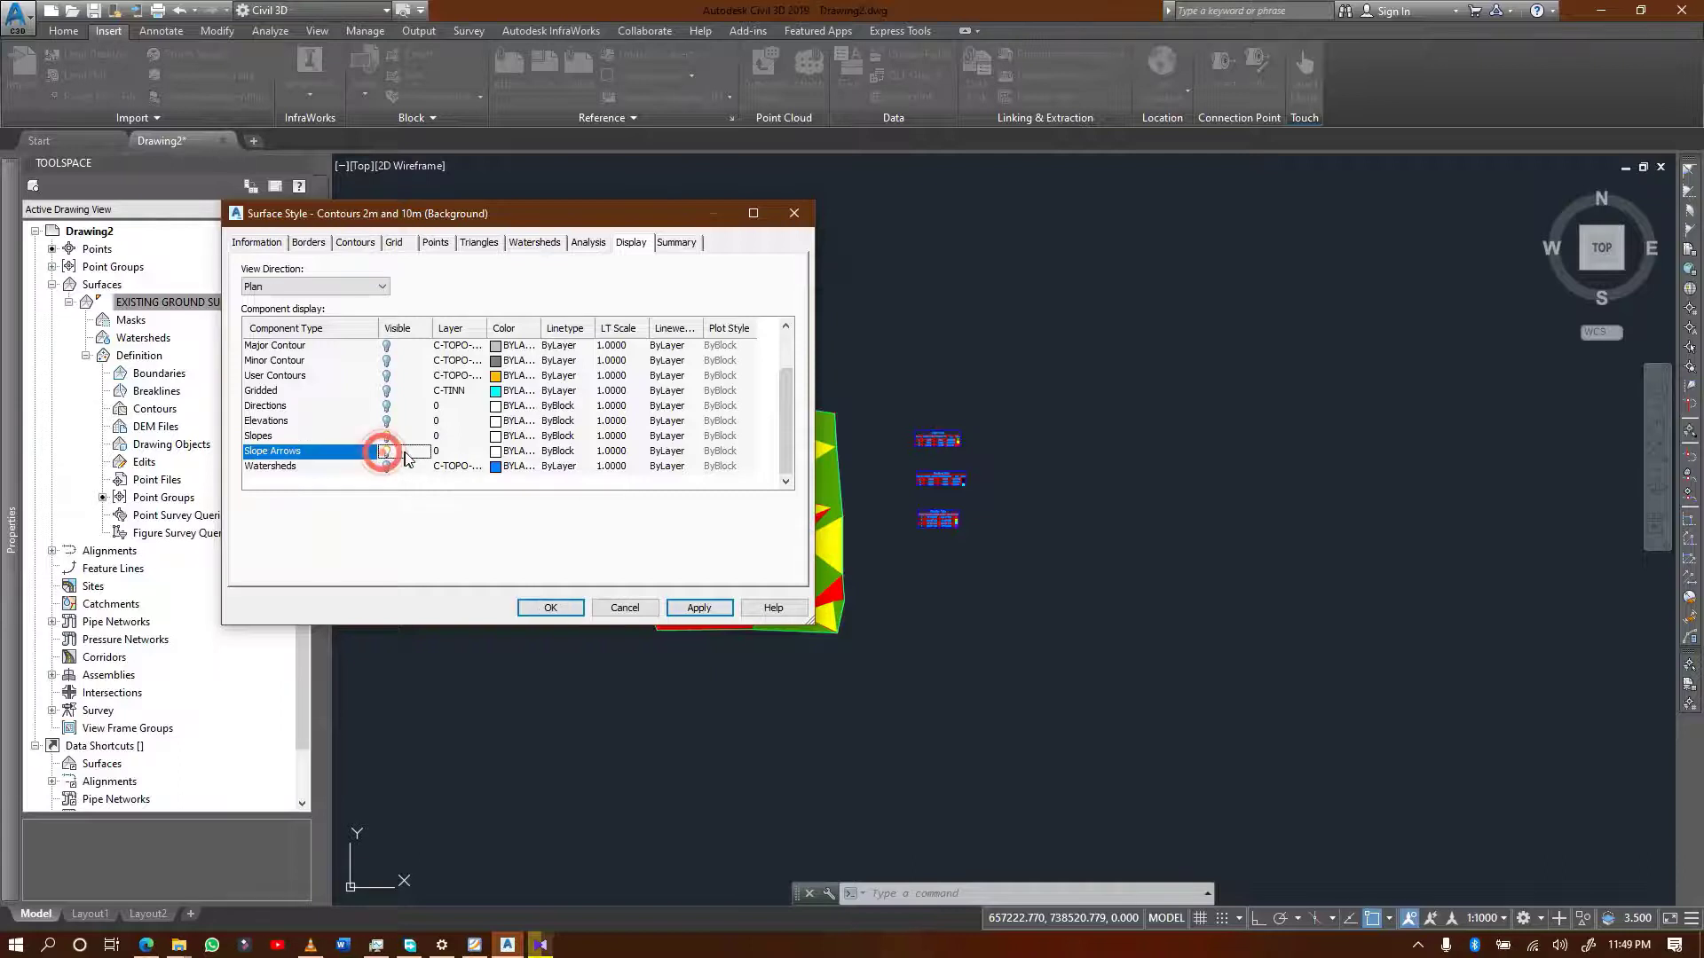
click(699, 608)
click(552, 608)
- Compare the Slopes Table colors with the surface's slope areas, and inspect the slope arrows and elevations across the surface
scroll(913, 464, up, 4)
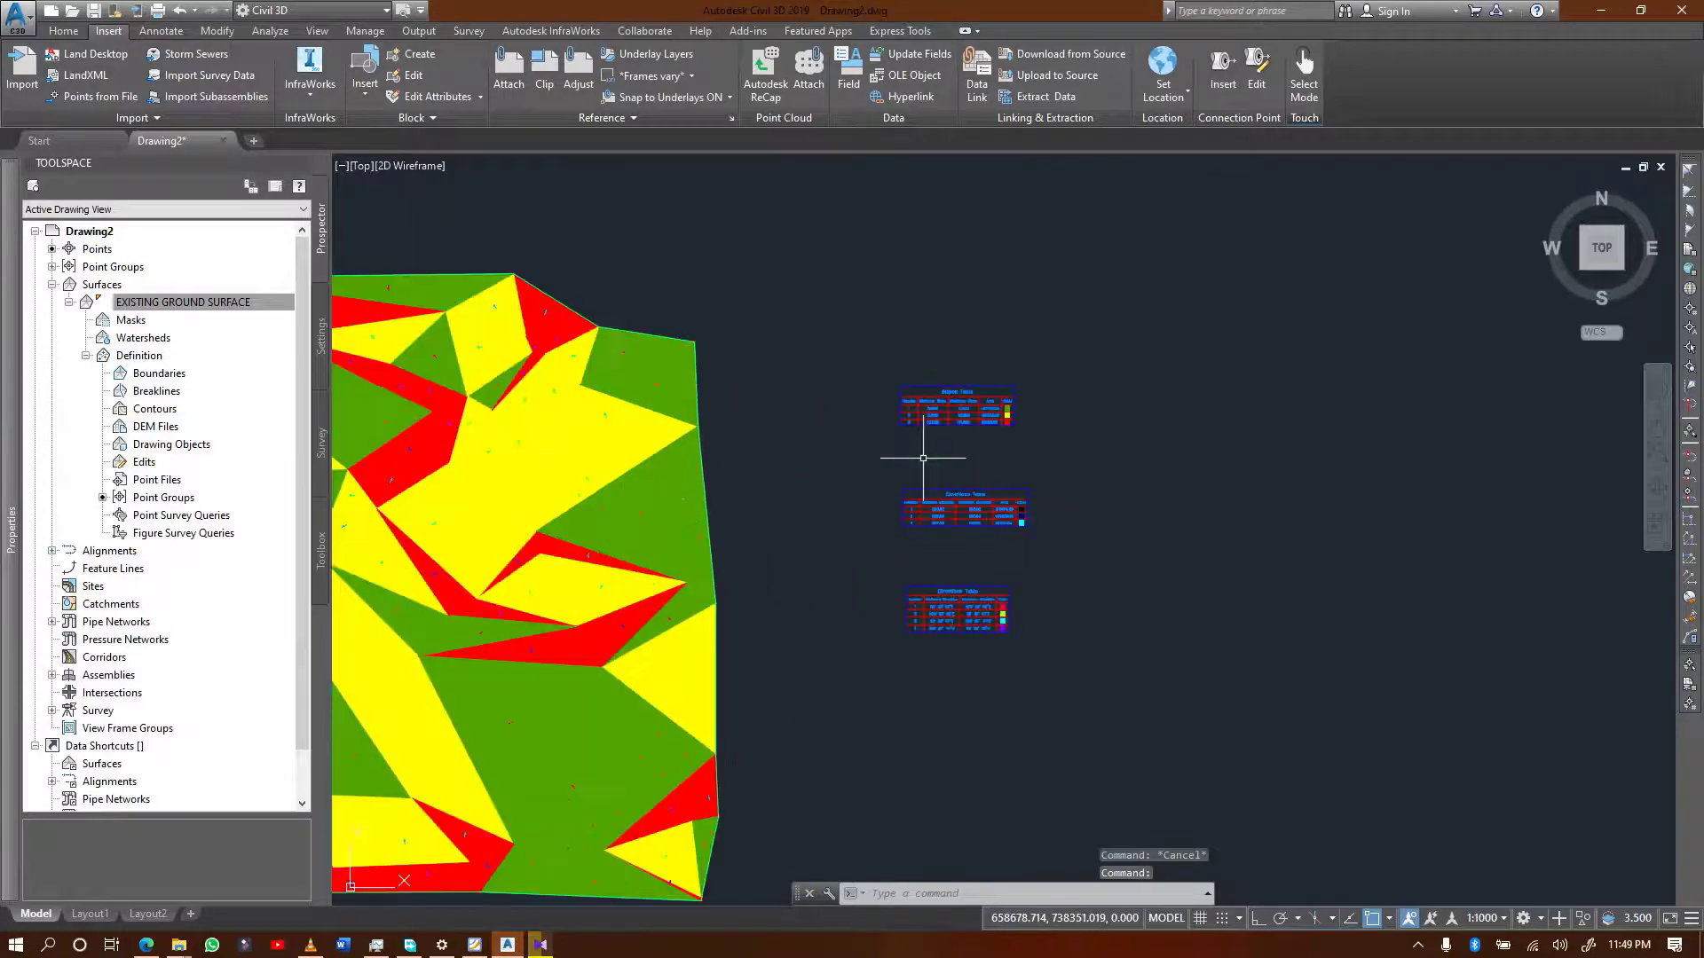
scroll(642, 499, down, 2)
scroll(860, 484, up, 8)
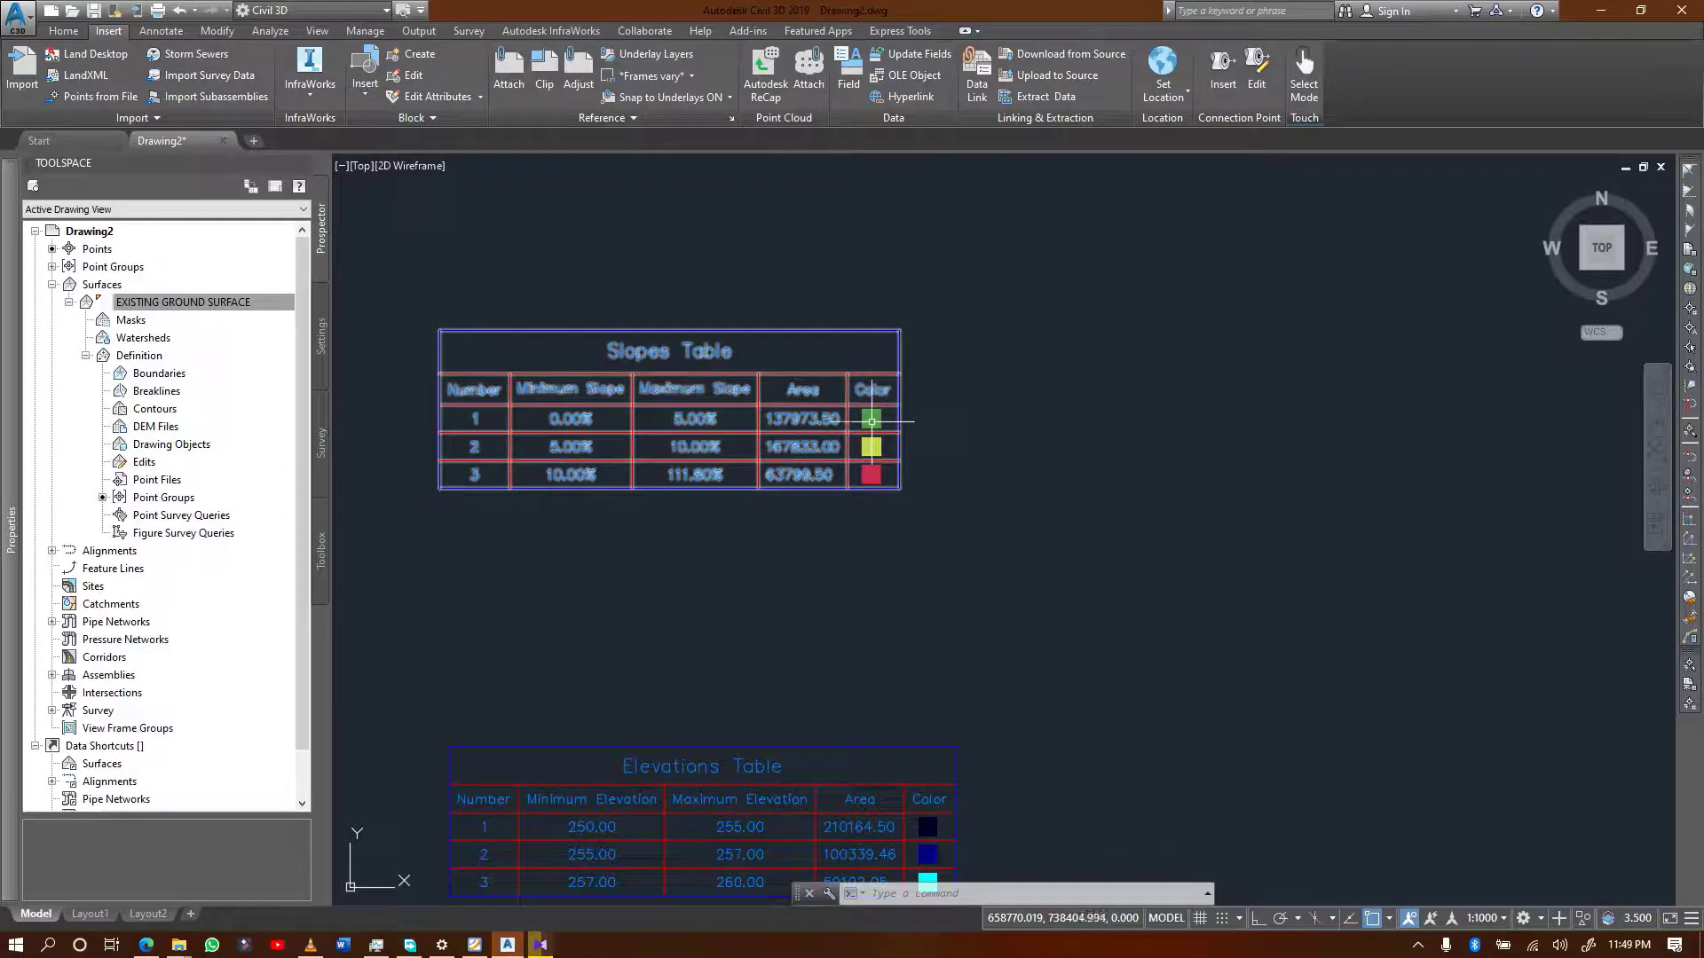
scroll(901, 481, down, 8)
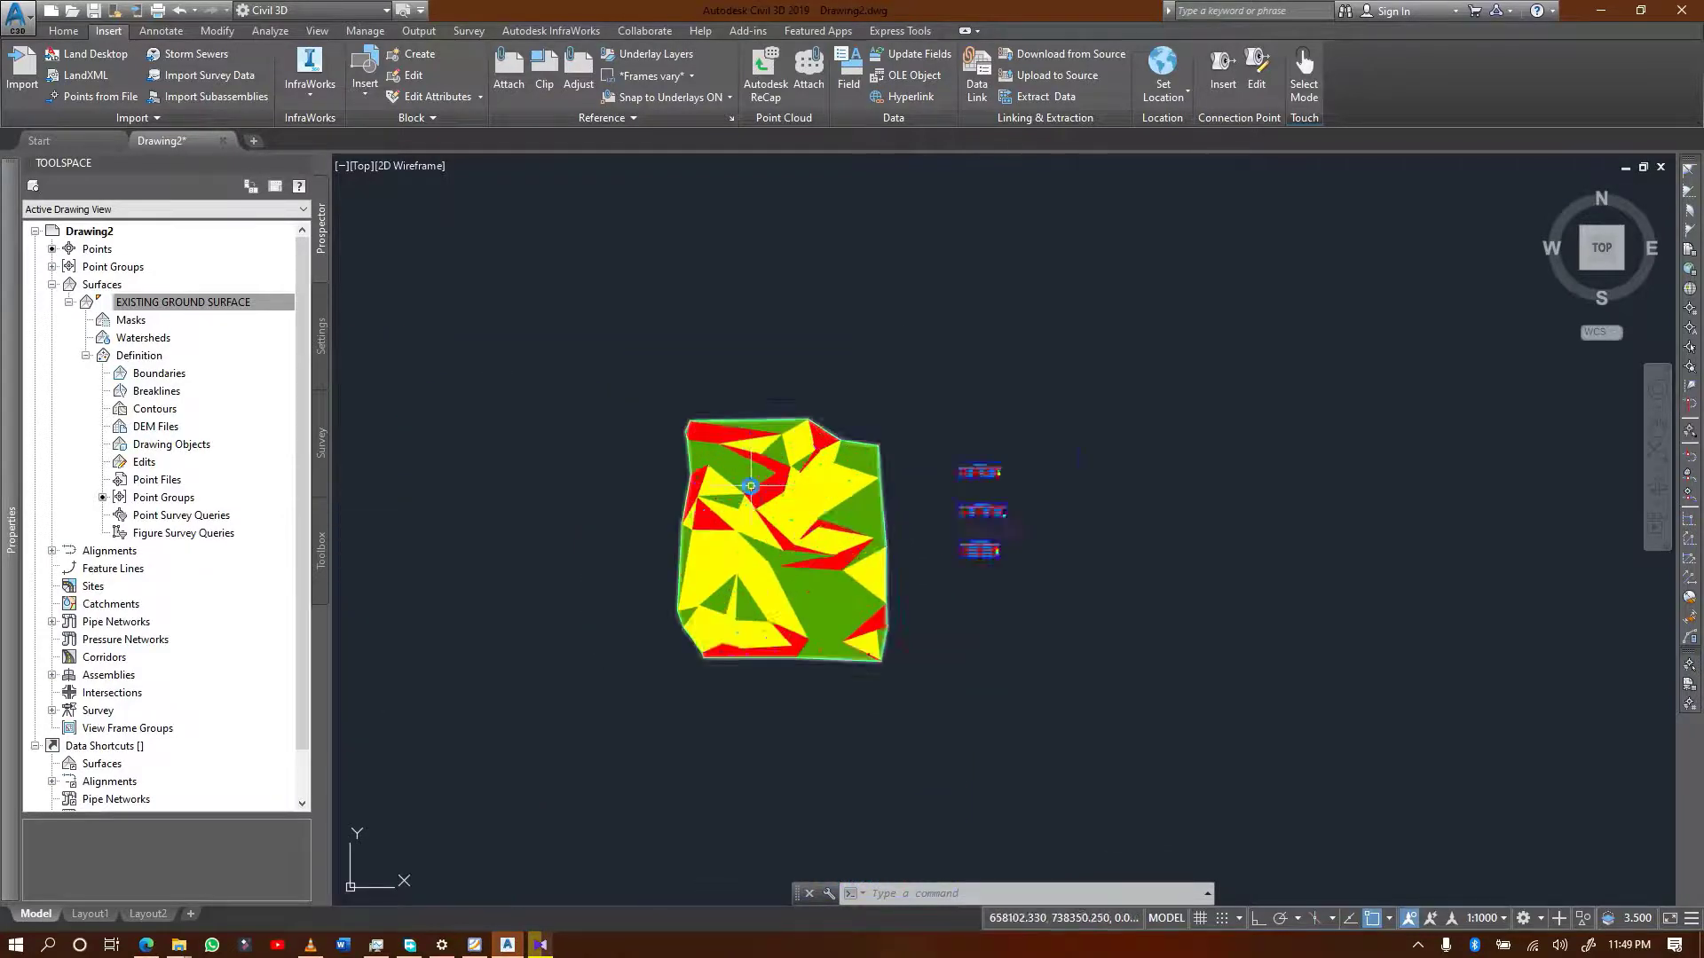
scroll(750, 485, up, 6)
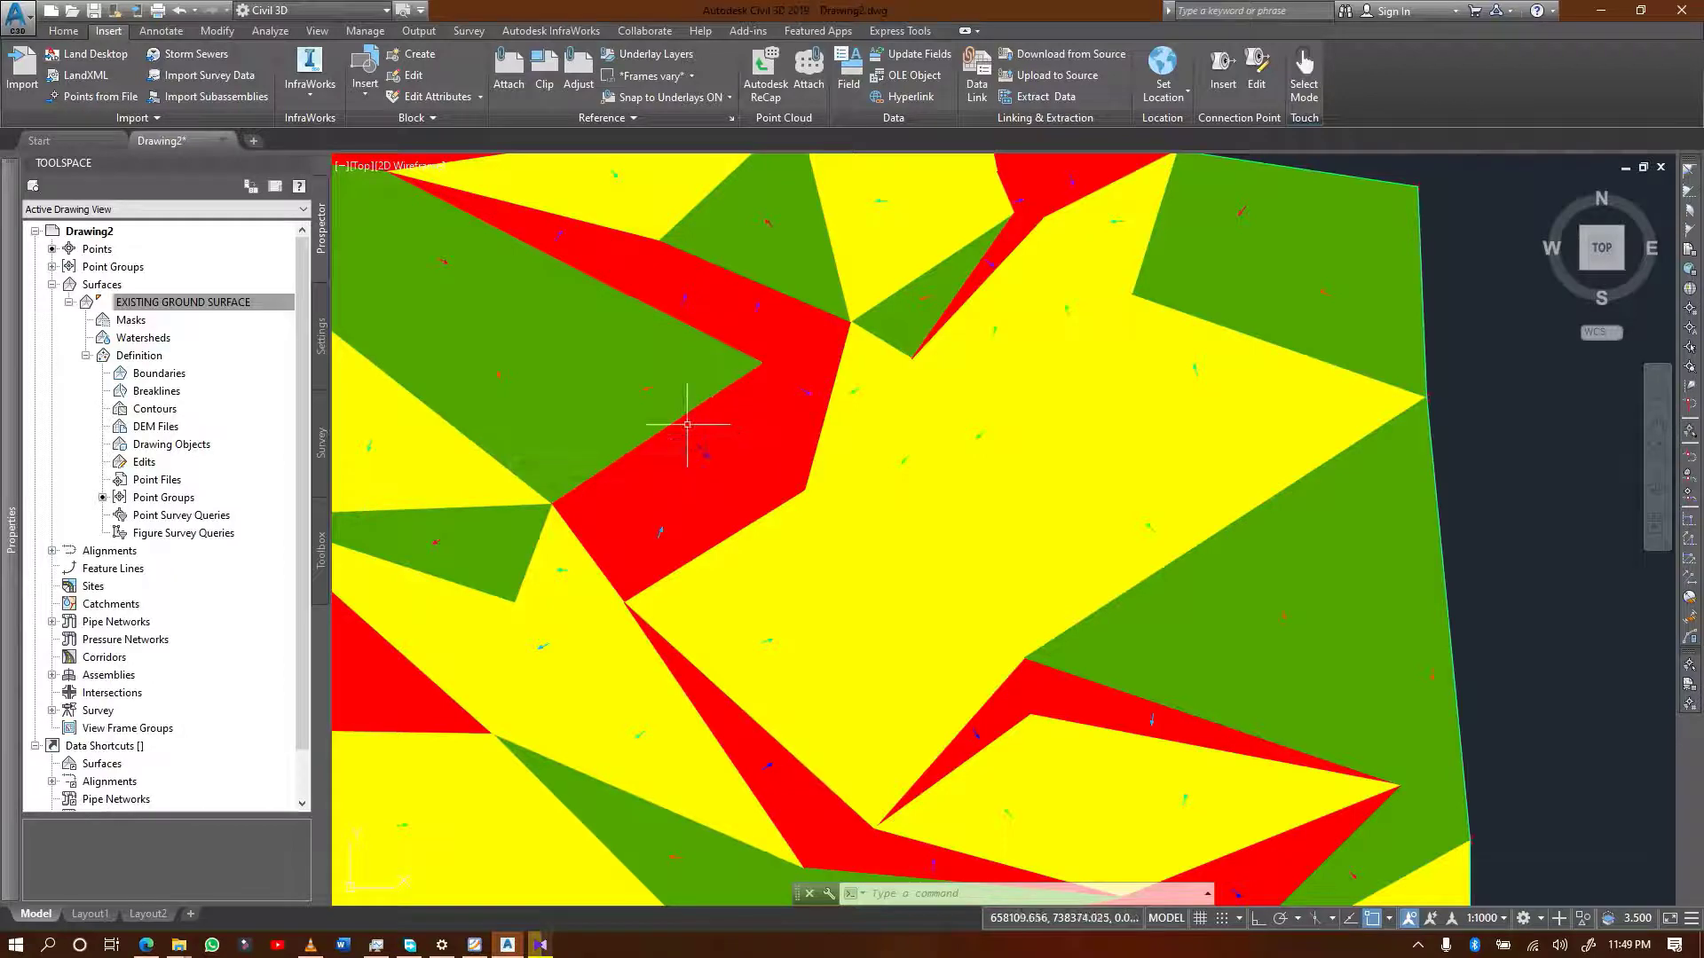
scroll(654, 456, down, 5)
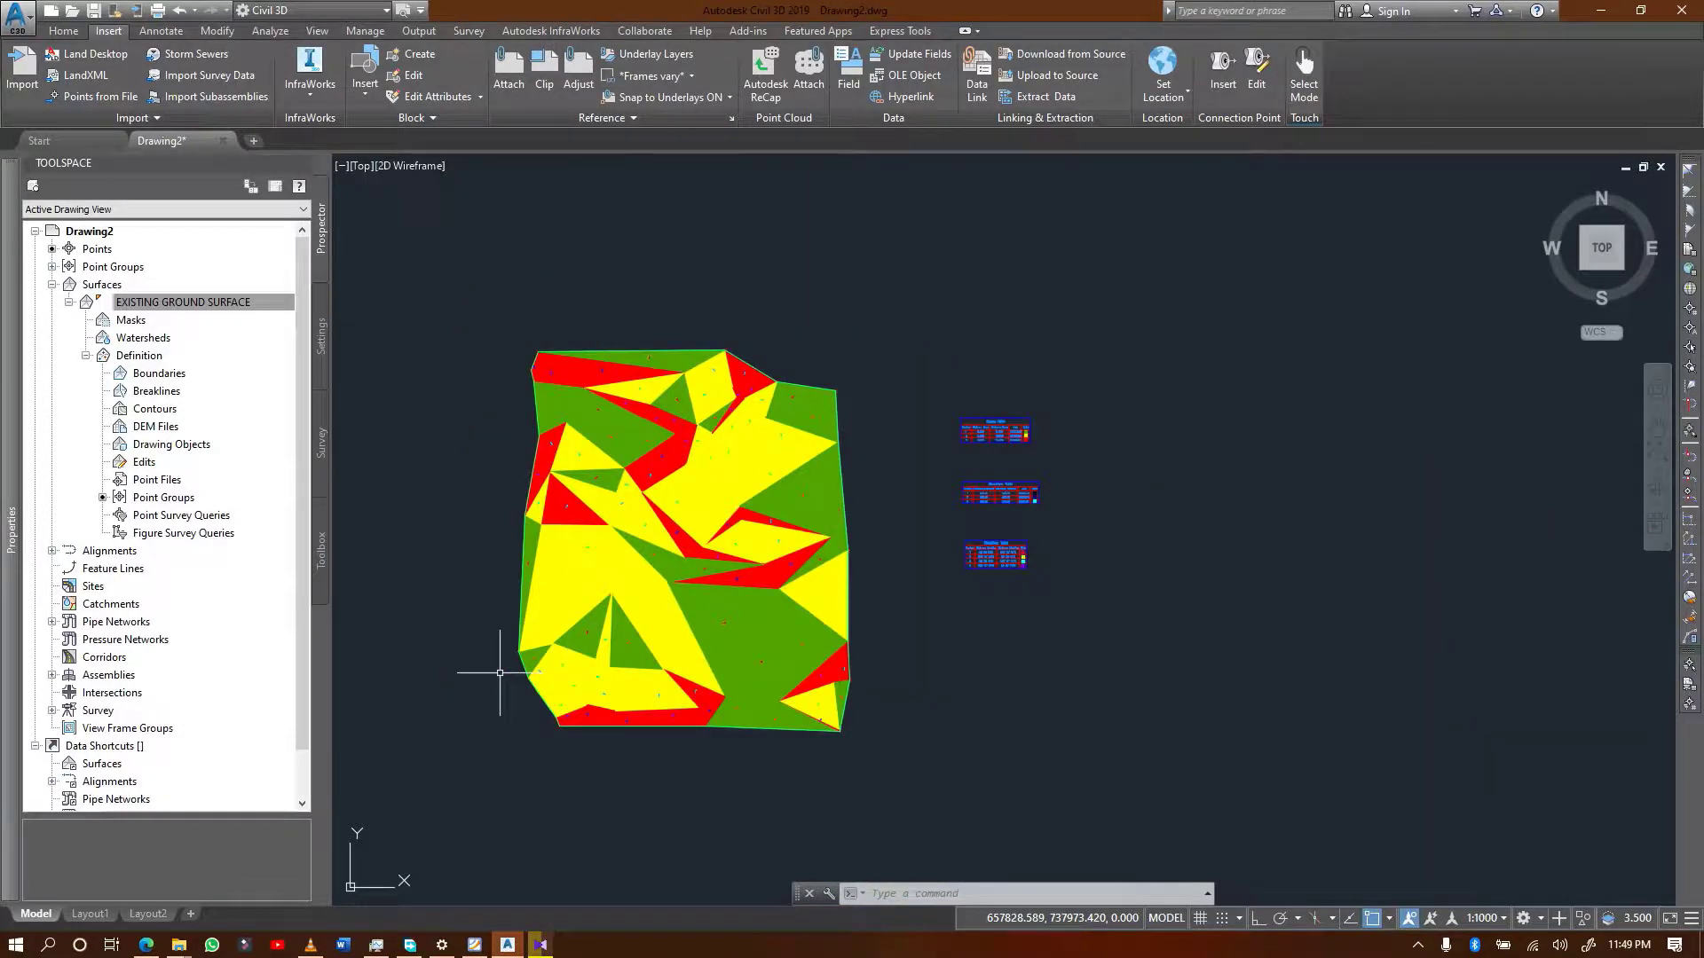
scroll(501, 662, up, 3)
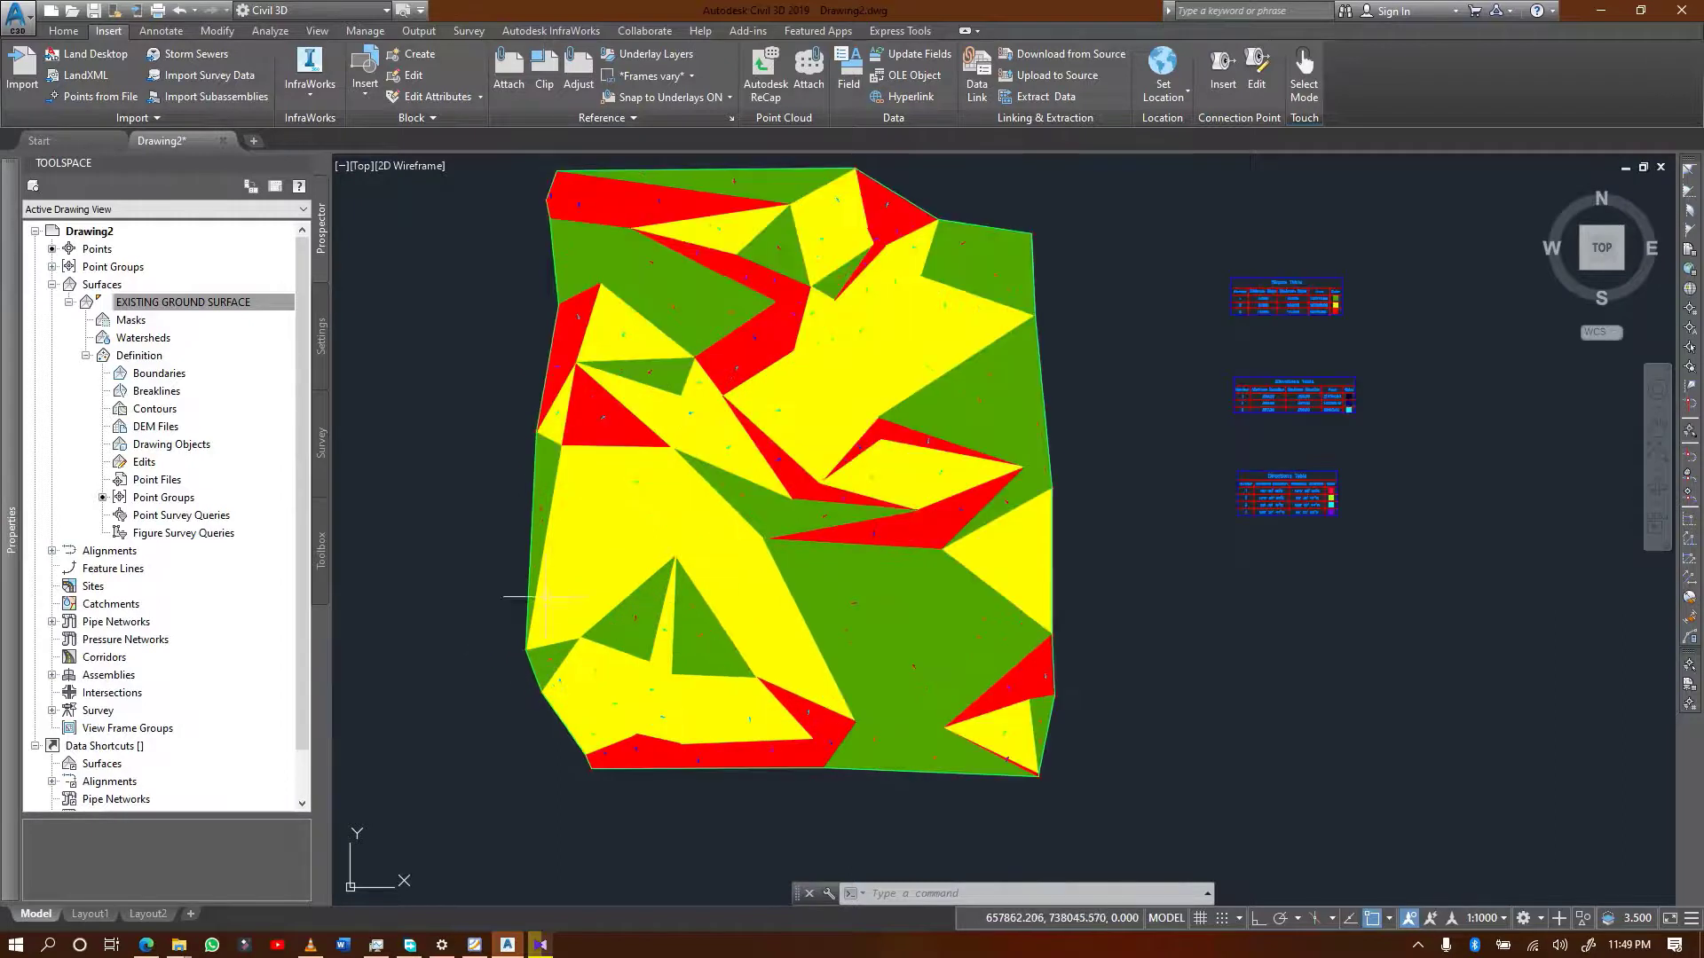
mouse_move(628, 507)
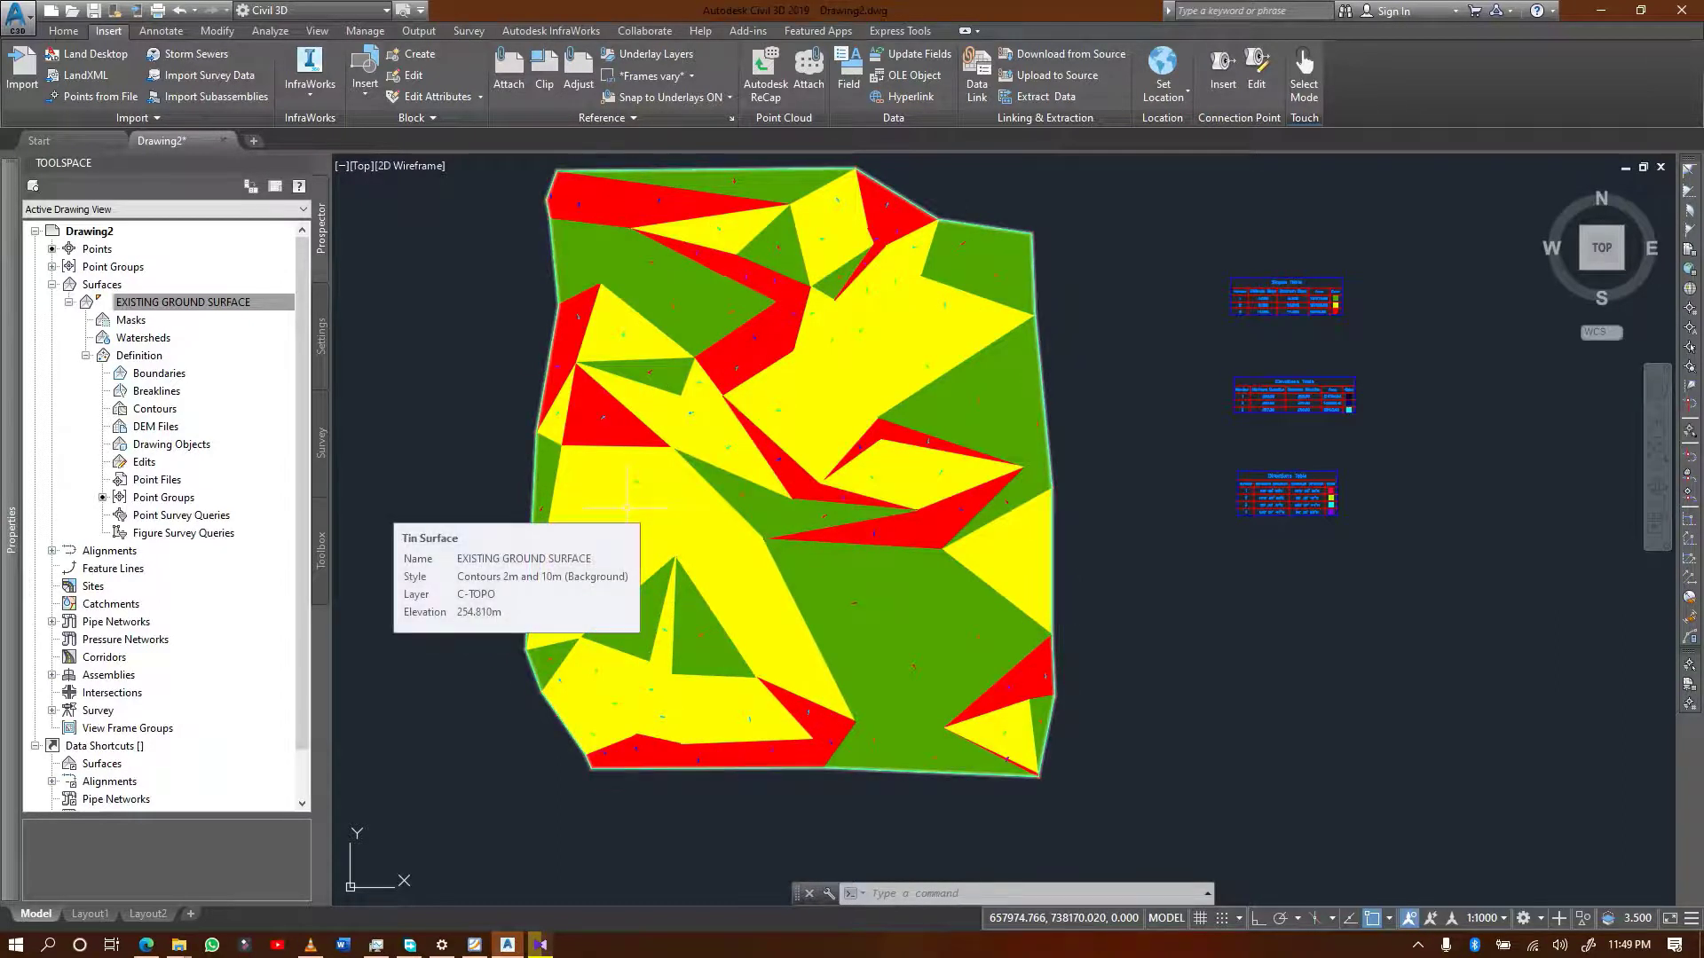
mouse_move(816, 509)
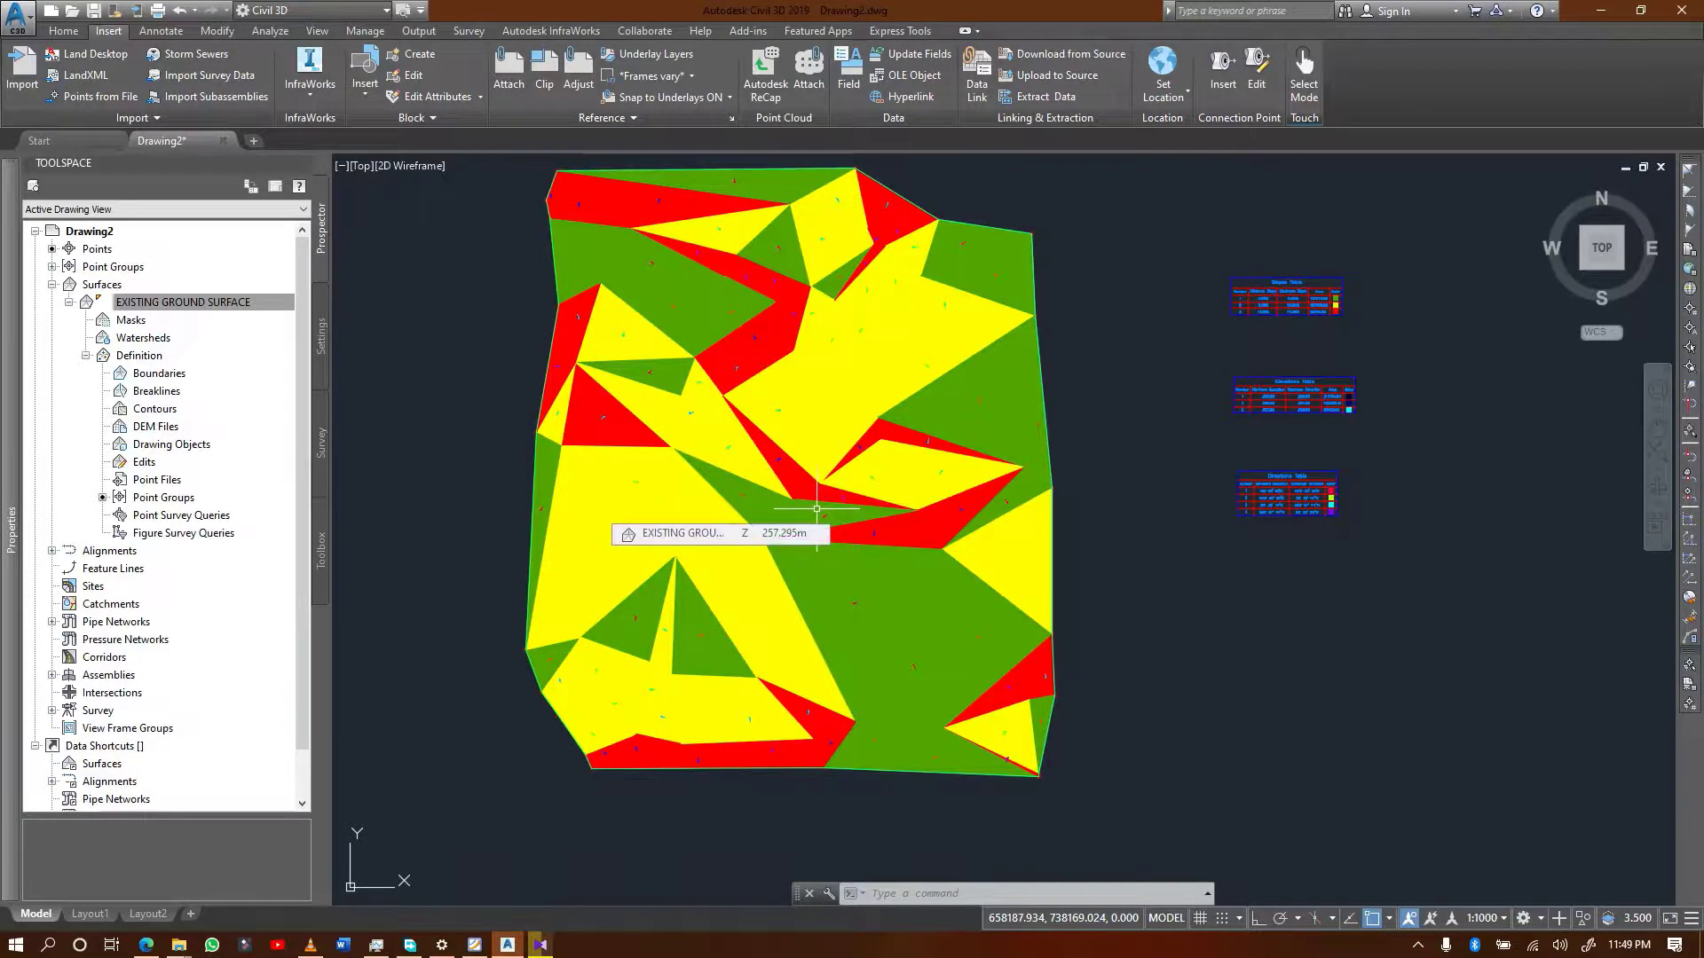